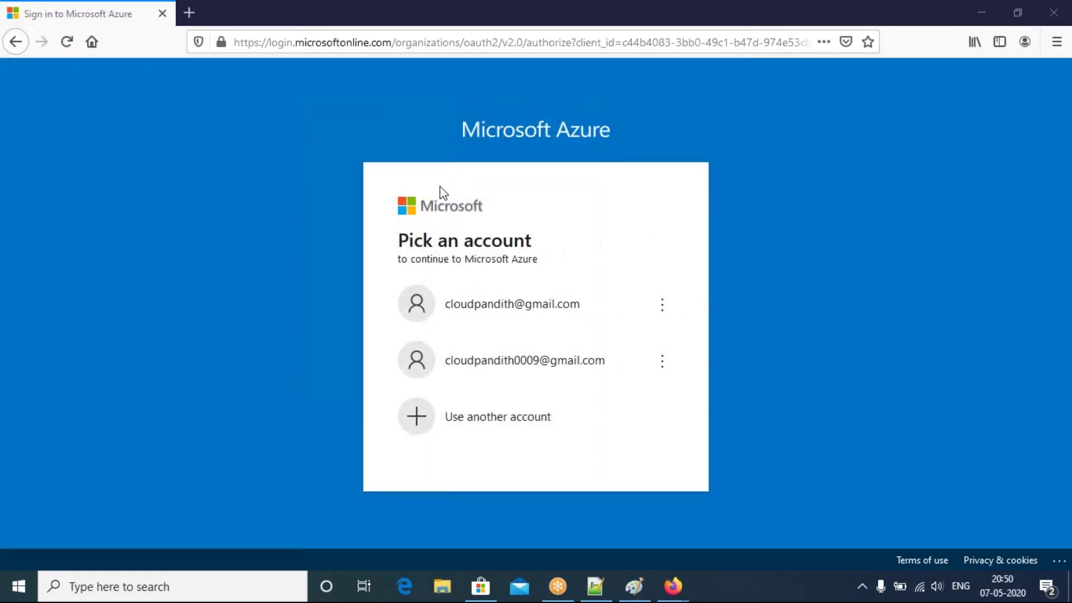
# Sign in to Azure with the first listed account, then bring the Paint diagram forward.
pyautogui.click(498, 321)
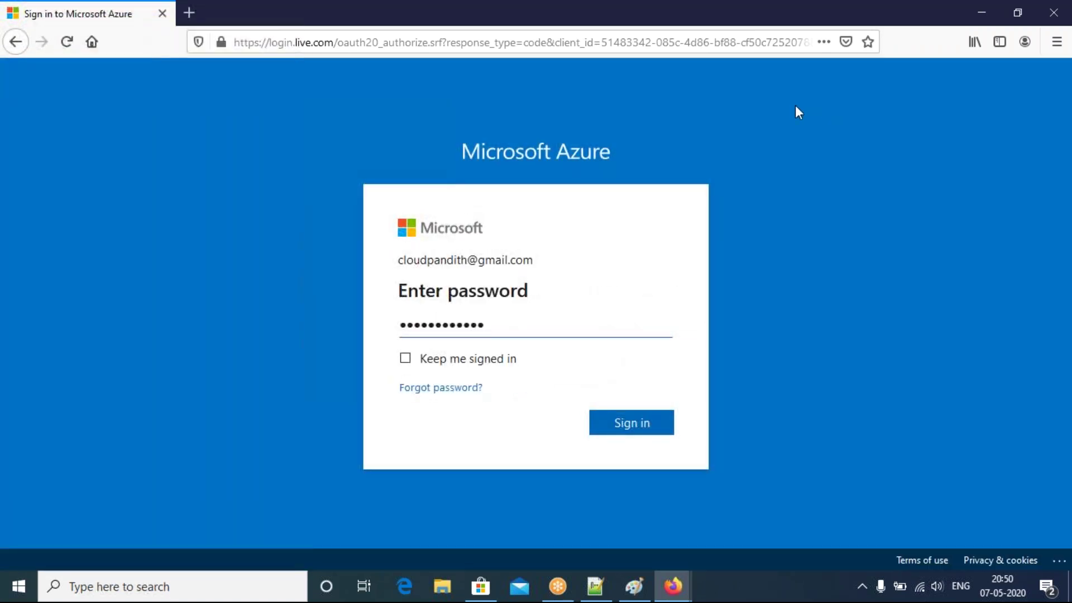
pyautogui.click(628, 436)
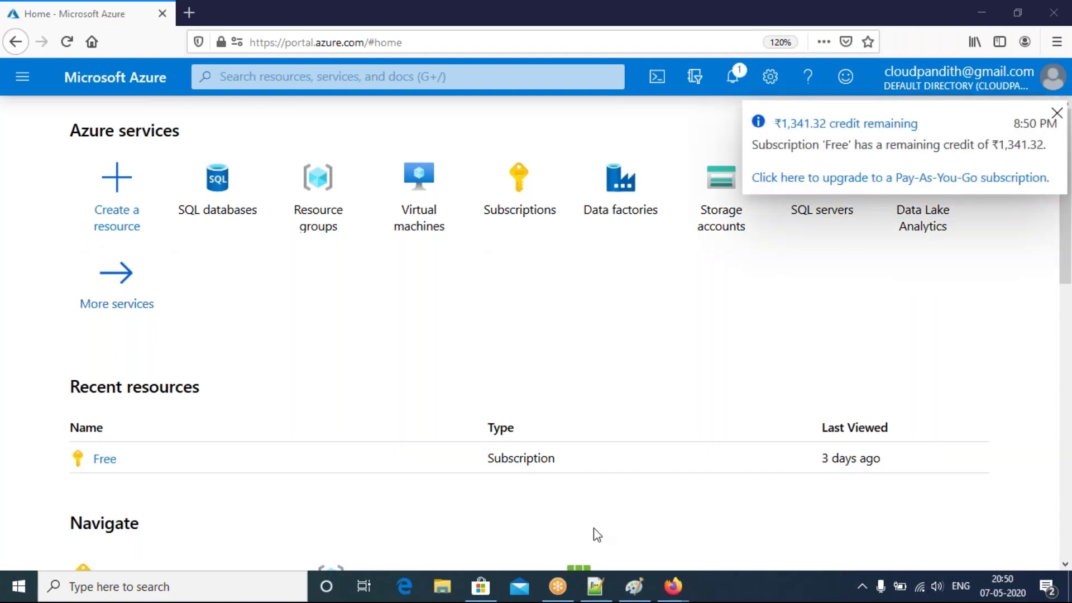
pyautogui.click(634, 587)
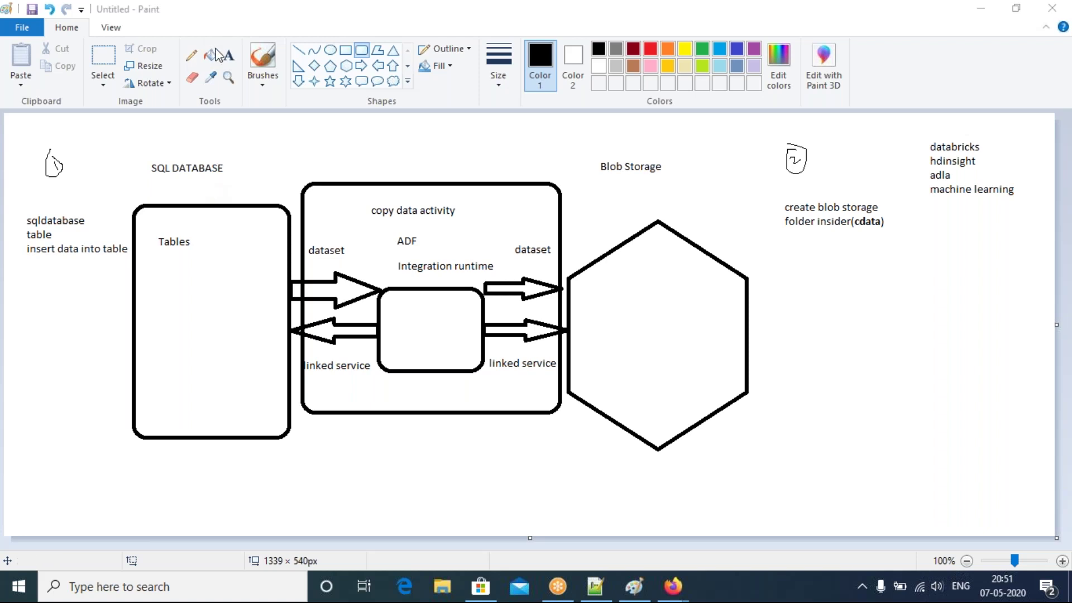
# Pencil checkmarks on SQL DATABASE, copy data activity and Blob Storage, then return to the portal.
pyautogui.click(196, 60)
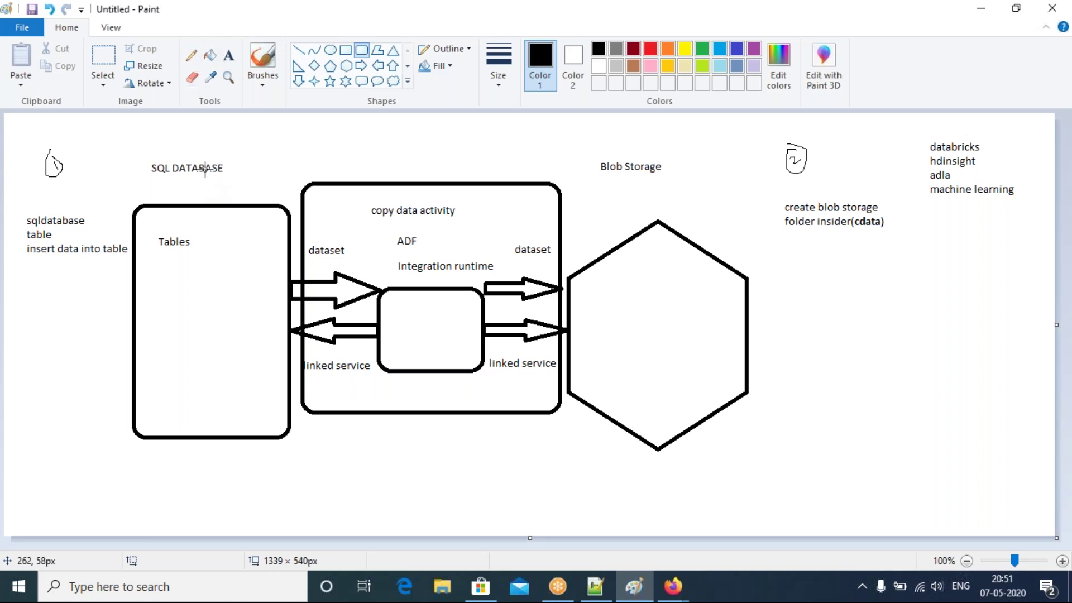
pyautogui.click(200, 78)
pyautogui.click(192, 56)
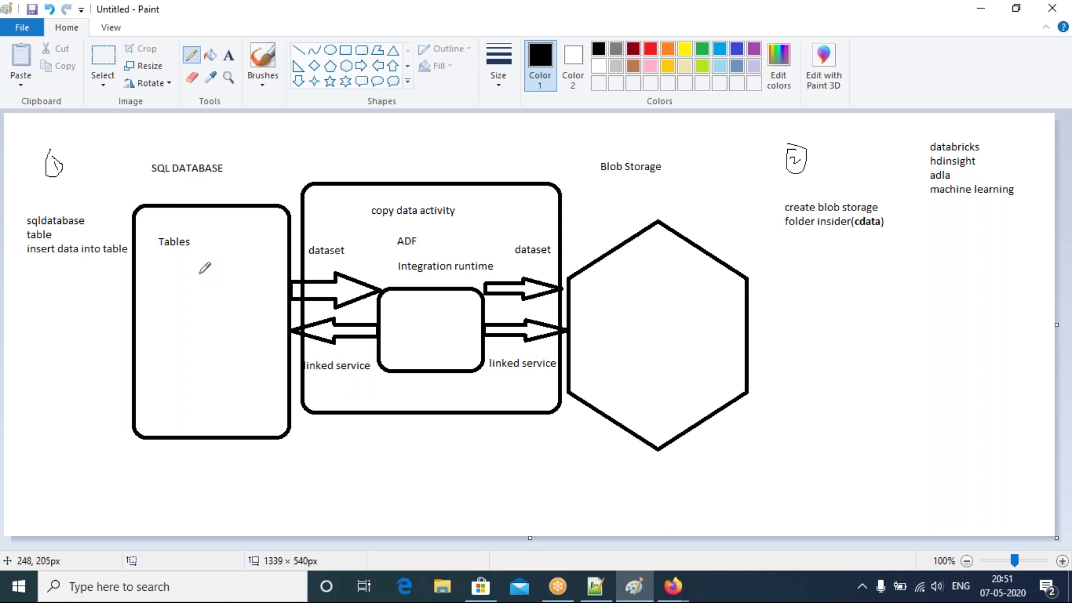
pyautogui.moveTo(169, 192); pyautogui.dragTo(222, 136)
pyautogui.moveTo(385, 159); pyautogui.dragTo(440, 120)
pyautogui.moveTo(631, 177)
pyautogui.mouseDown()
pyautogui.moveTo(636, 185)
pyautogui.moveTo(681, 132)
pyautogui.mouseUp()
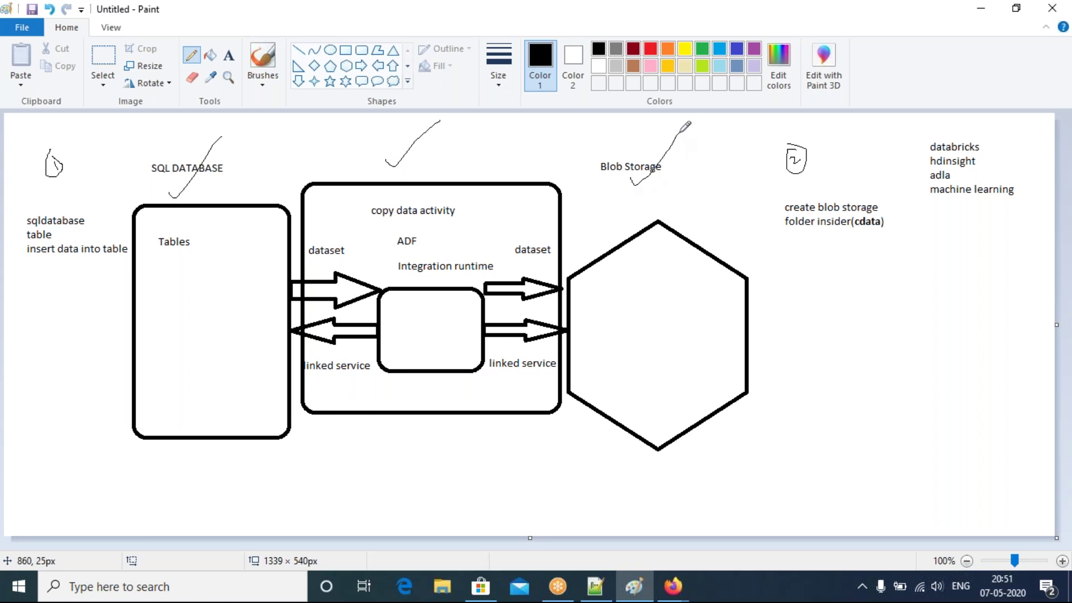
pyautogui.hotkey('alt', 'Tab')
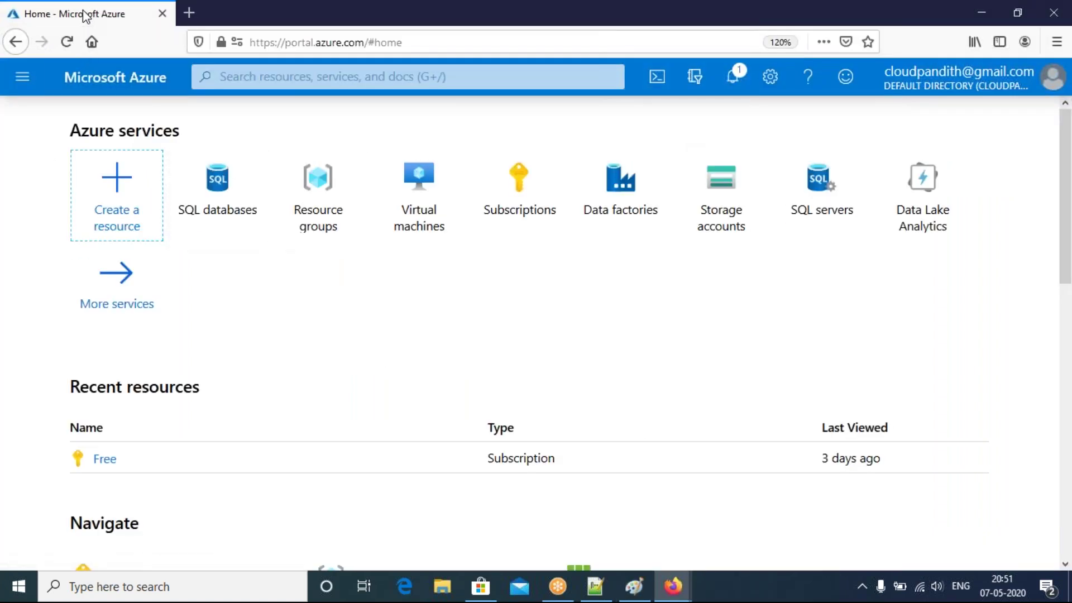
pyautogui.rightClick(84, 16)
# Duplicate the Azure portal tab twice and return to the first tab.
pyautogui.click(144, 72)
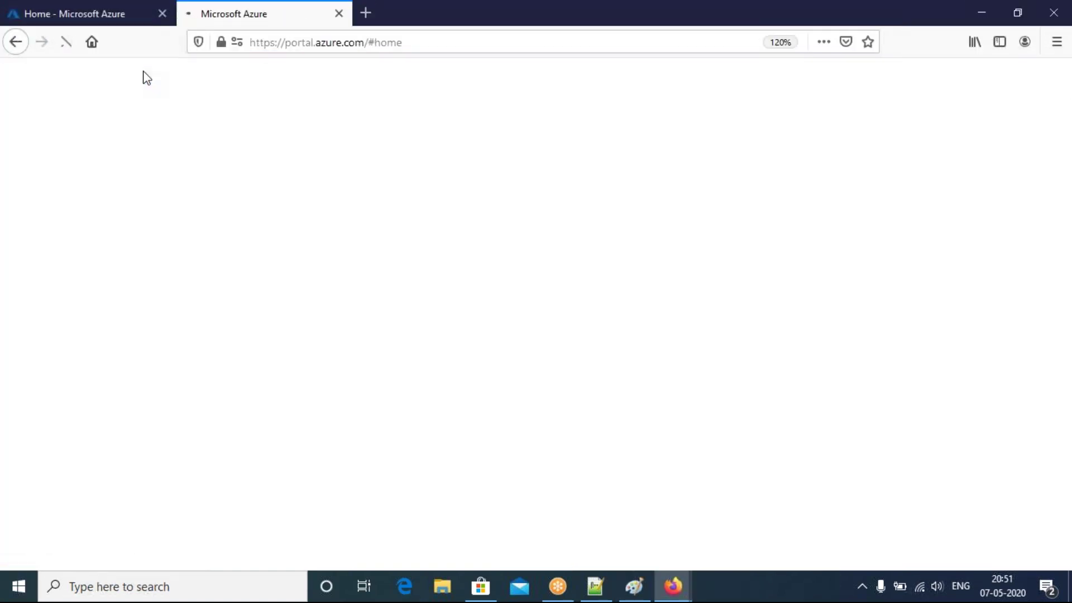
pyautogui.rightClick(258, 18)
pyautogui.click(296, 78)
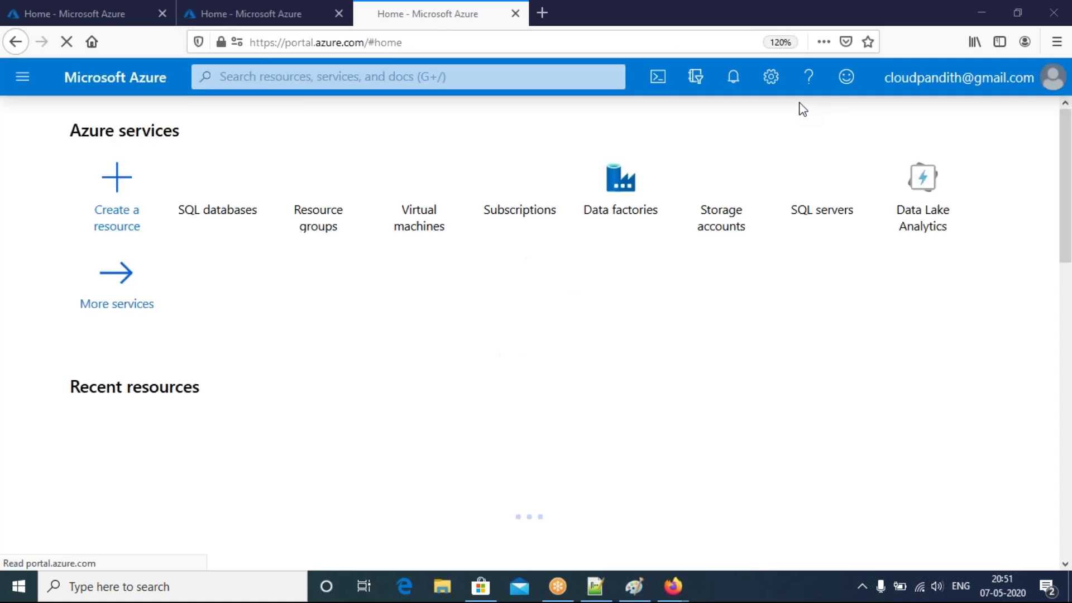
pyautogui.click(97, 25)
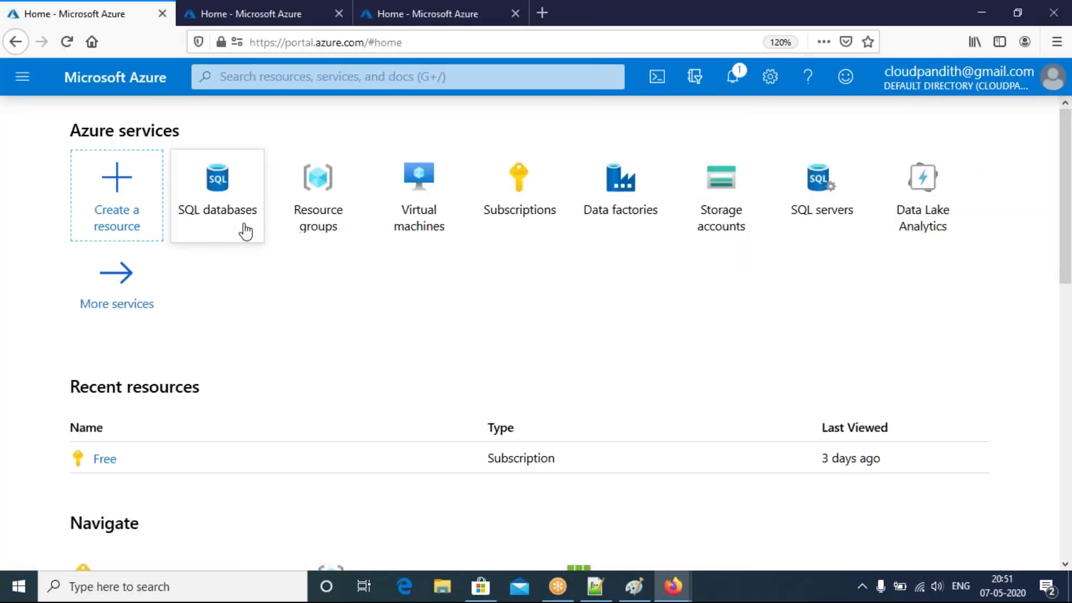
# Find SQL databases via search for 'sql databse' and start creating a new database.
pyautogui.click(226, 216)
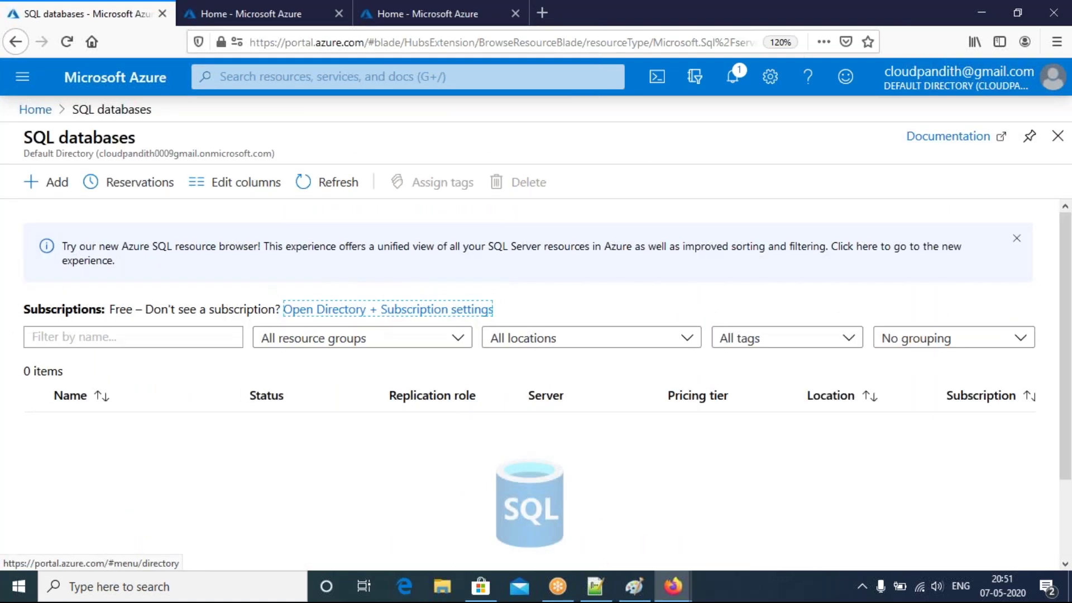
pyautogui.click(36, 109)
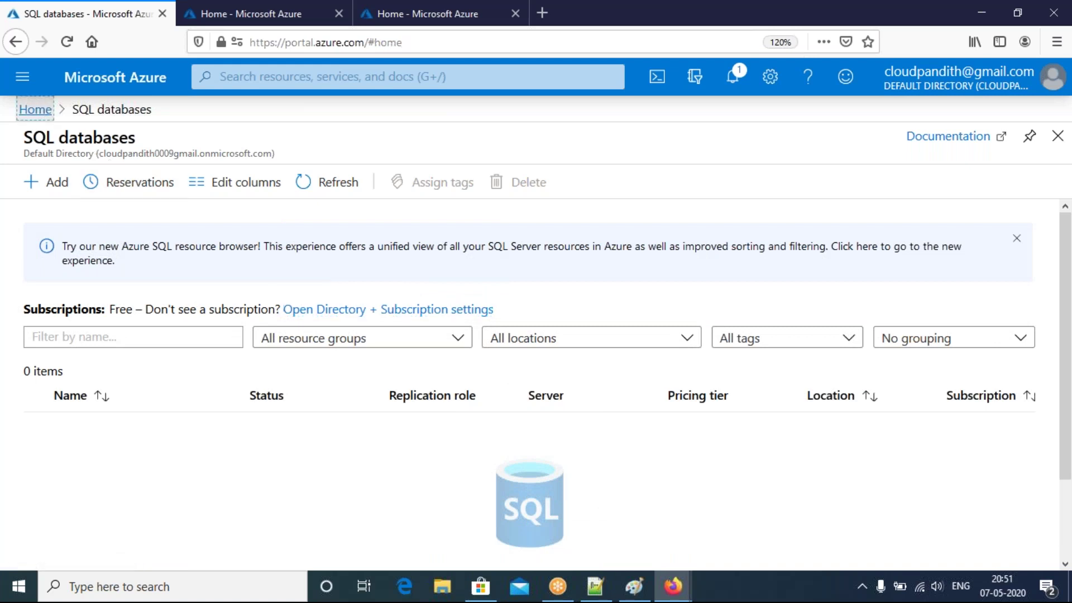
pyautogui.click(278, 77)
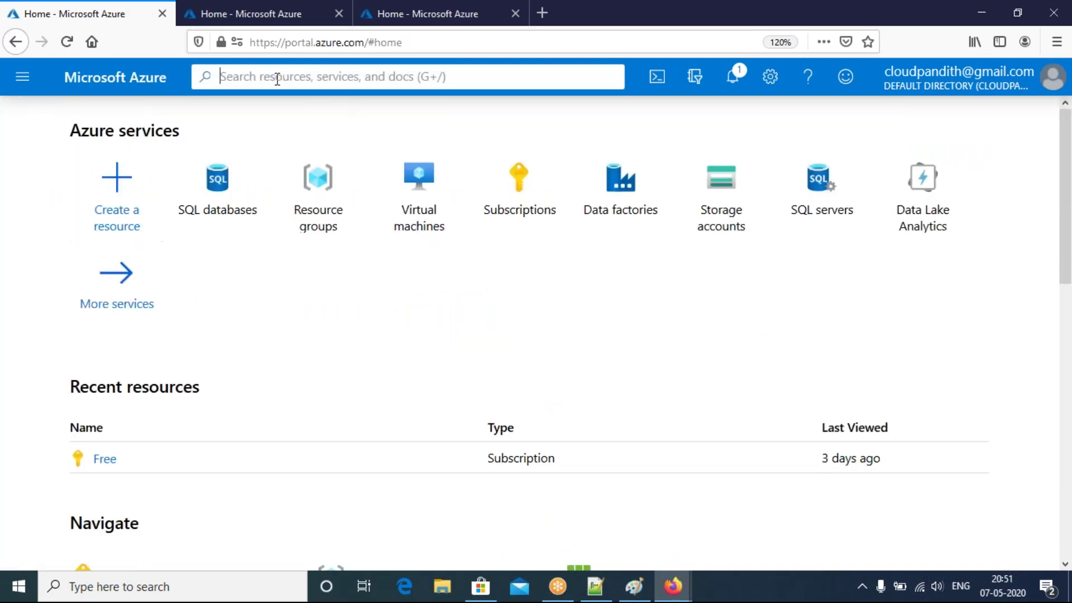
pyautogui.write('sql databs')
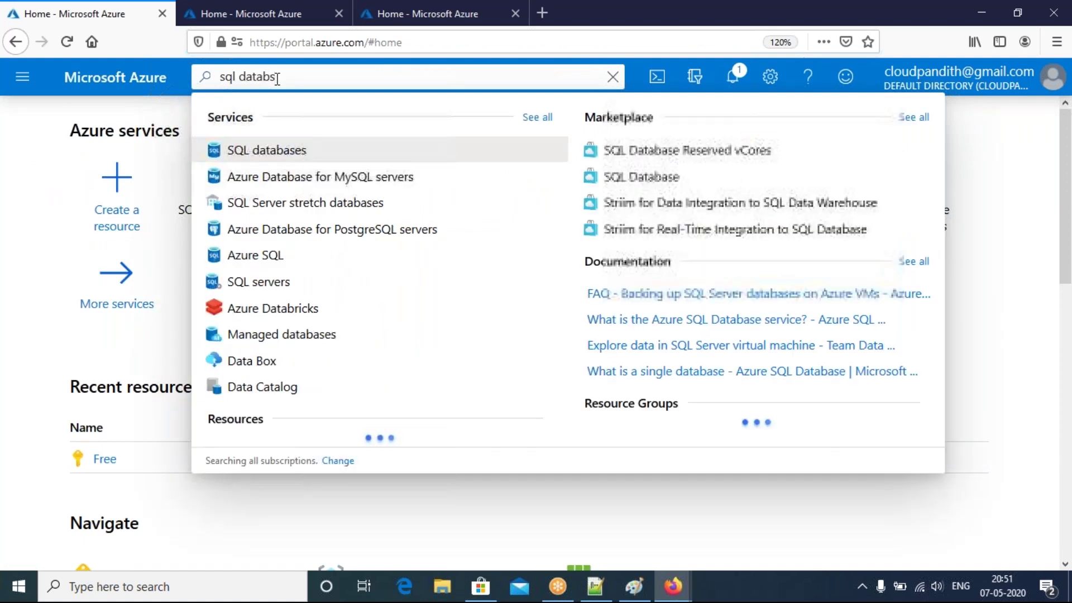
pyautogui.write('e')
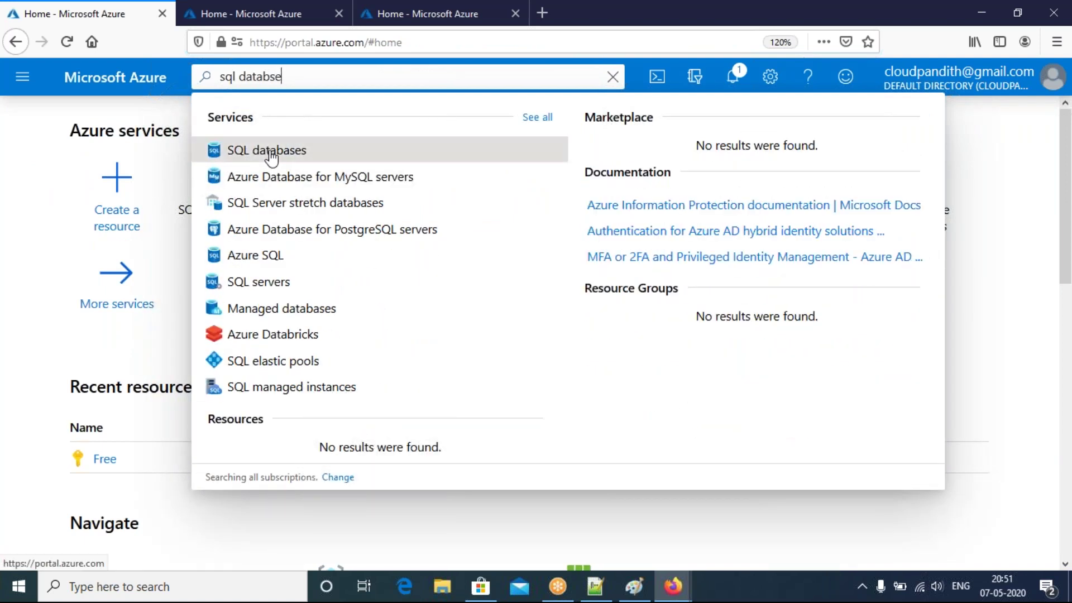
pyautogui.click(272, 159)
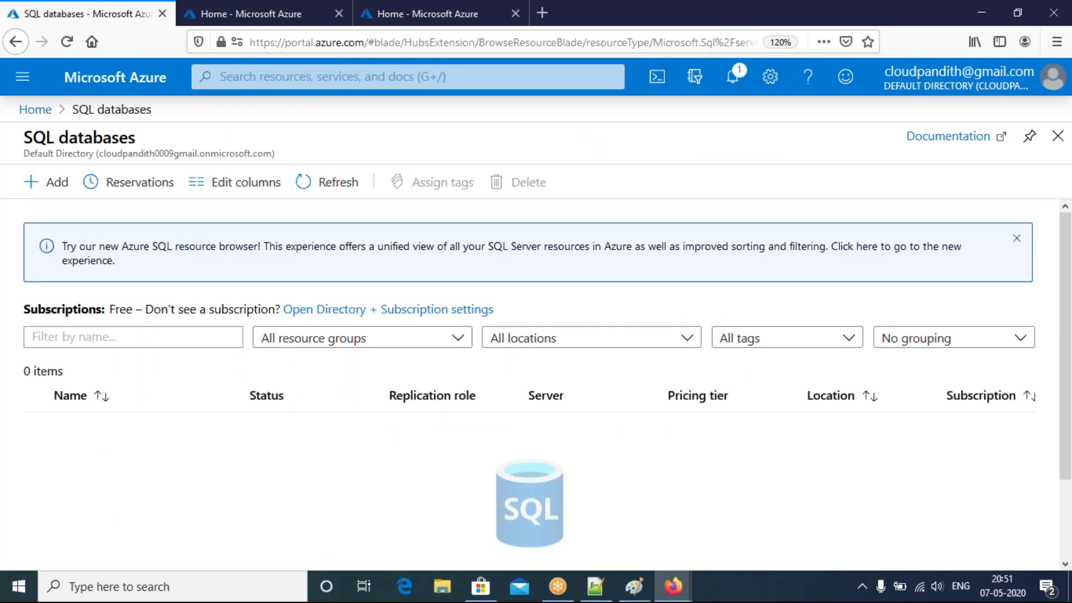
pyautogui.click(53, 182)
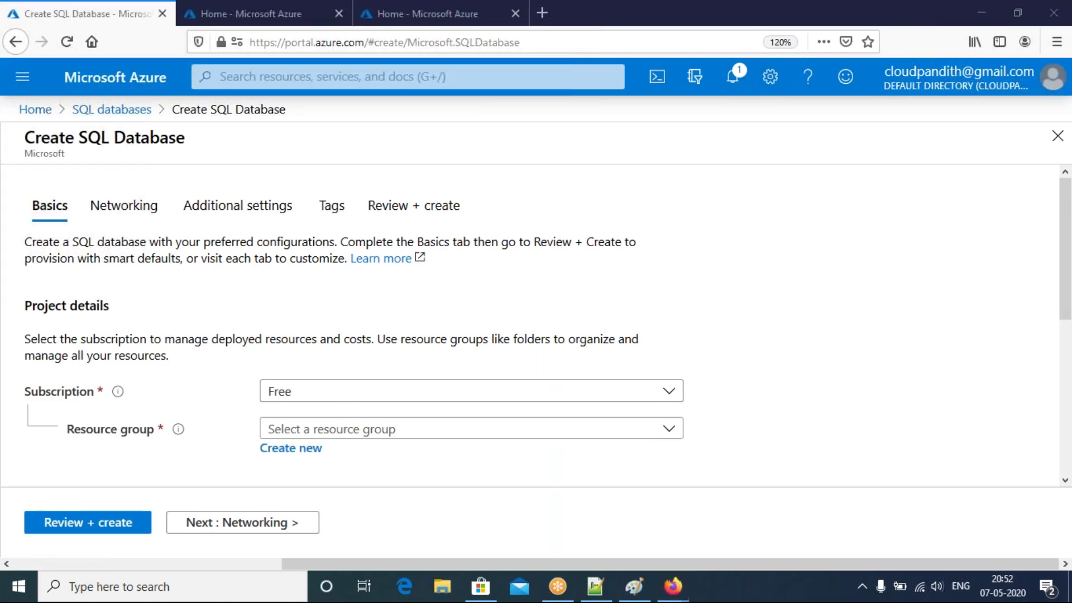
# Scroll down the Create SQL Database Basics form, then switch to the Paint diagram.
pyautogui.moveTo(1066, 322); pyautogui.dragTo(1061, 384)
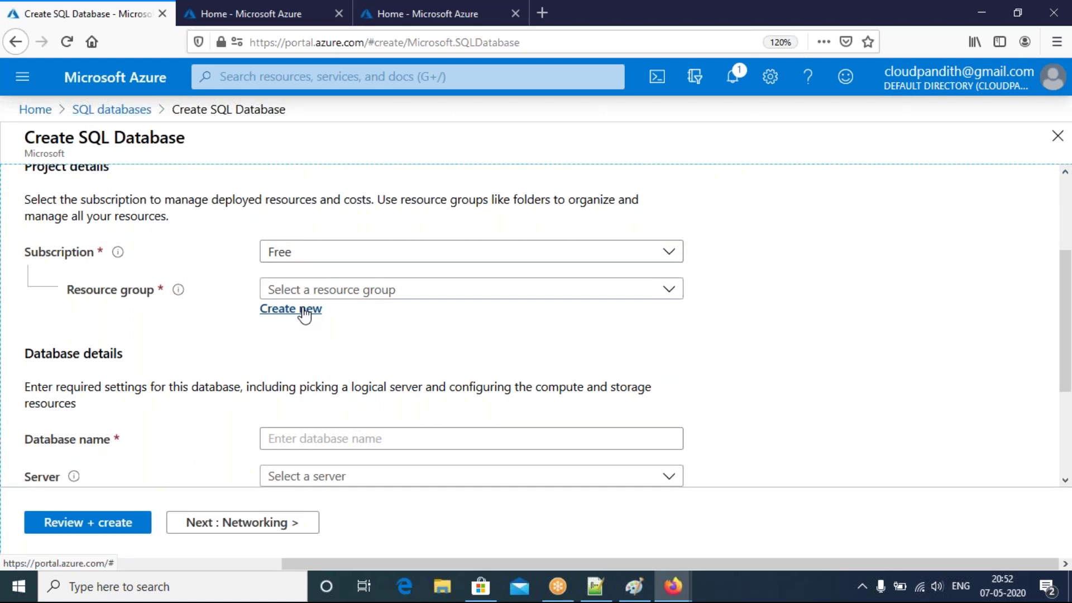
pyautogui.click(634, 587)
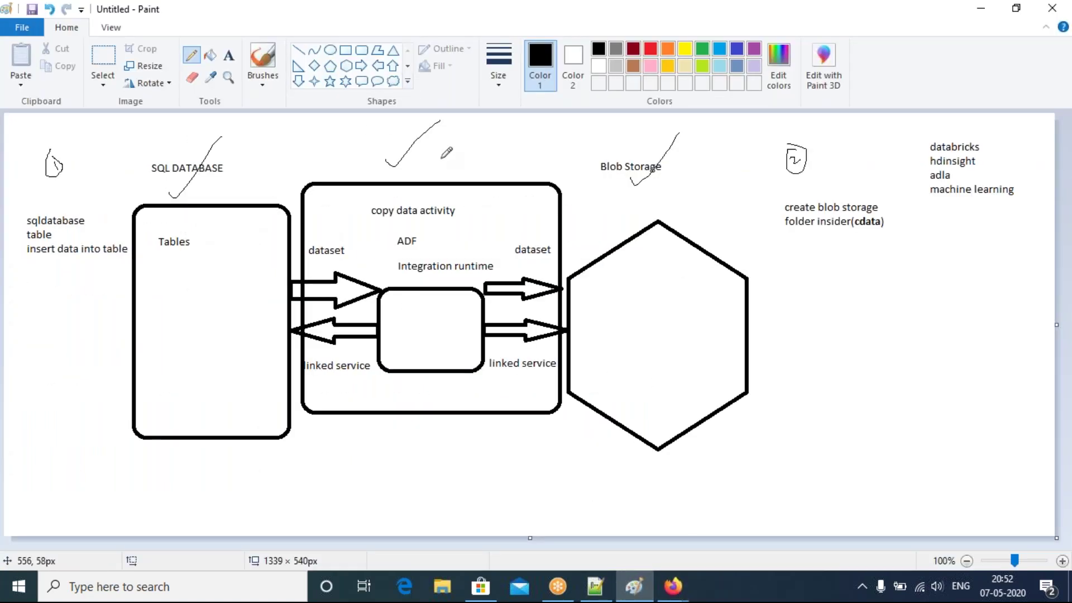
# Draw a freehand arc linking Blob Storage and SQL DATABASE, then return to the database form.
pyautogui.moveTo(679, 181)
pyautogui.mouseDown()
pyautogui.moveTo(670, 153)
pyautogui.moveTo(329, 103)
pyautogui.moveTo(307, 205)
pyautogui.moveTo(630, 174)
pyautogui.moveTo(658, 148)
pyautogui.mouseUp()
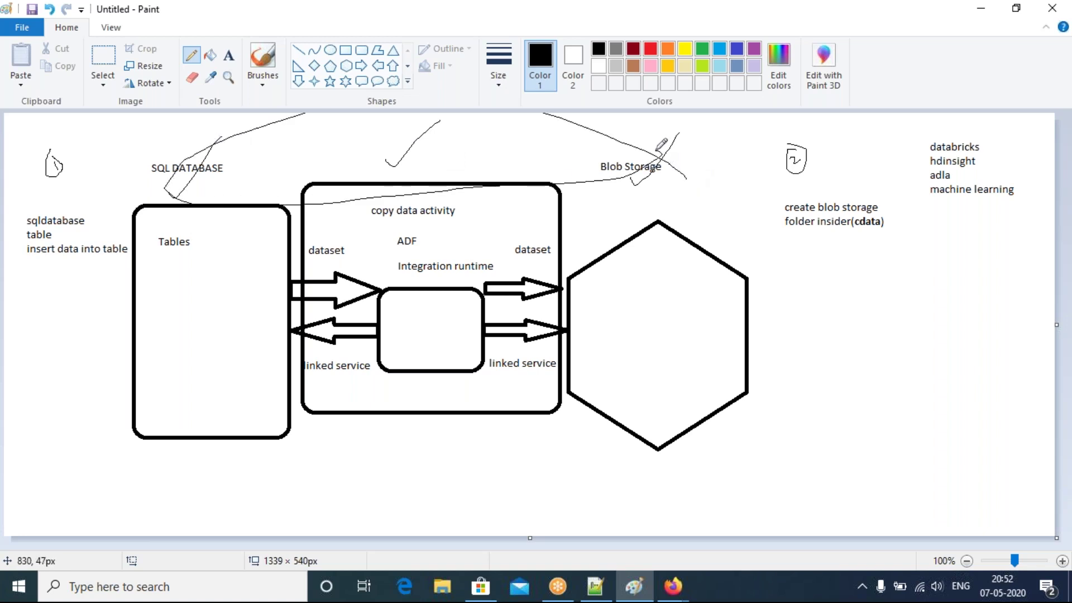
pyautogui.hotkey('alt', 'Tab')
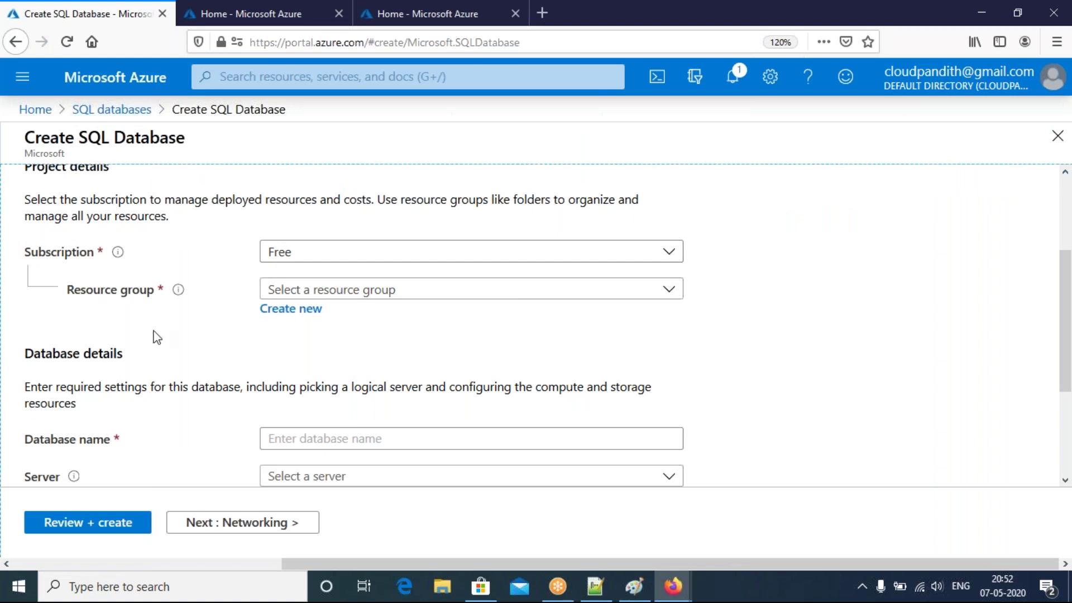
# Create a new resource group named cloudpandith-adf-lab1.
pyautogui.click(287, 309)
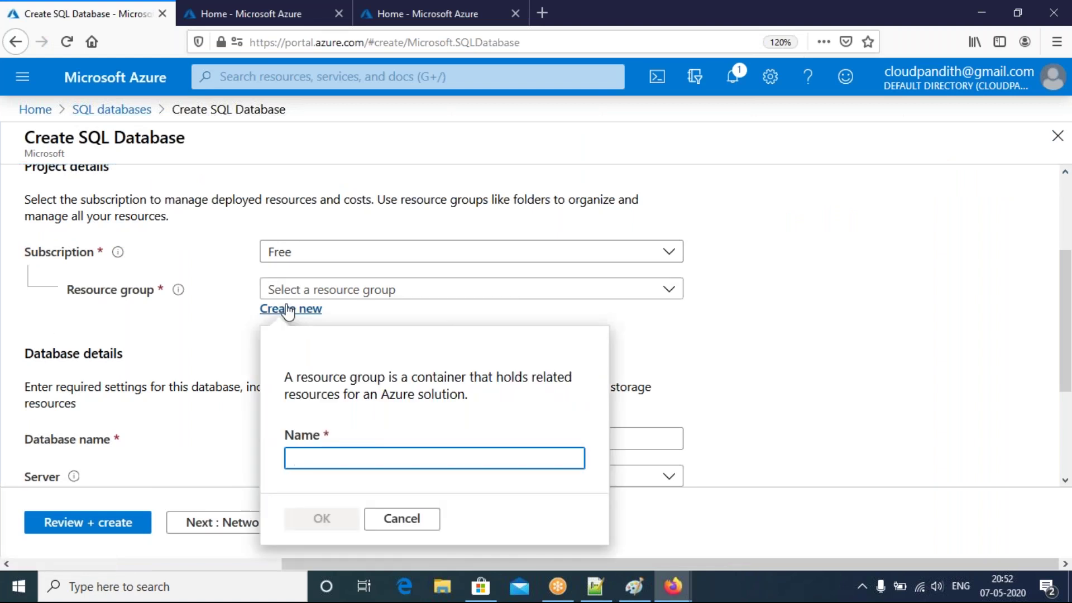
pyautogui.write('cloudpandith-adf-lab1')
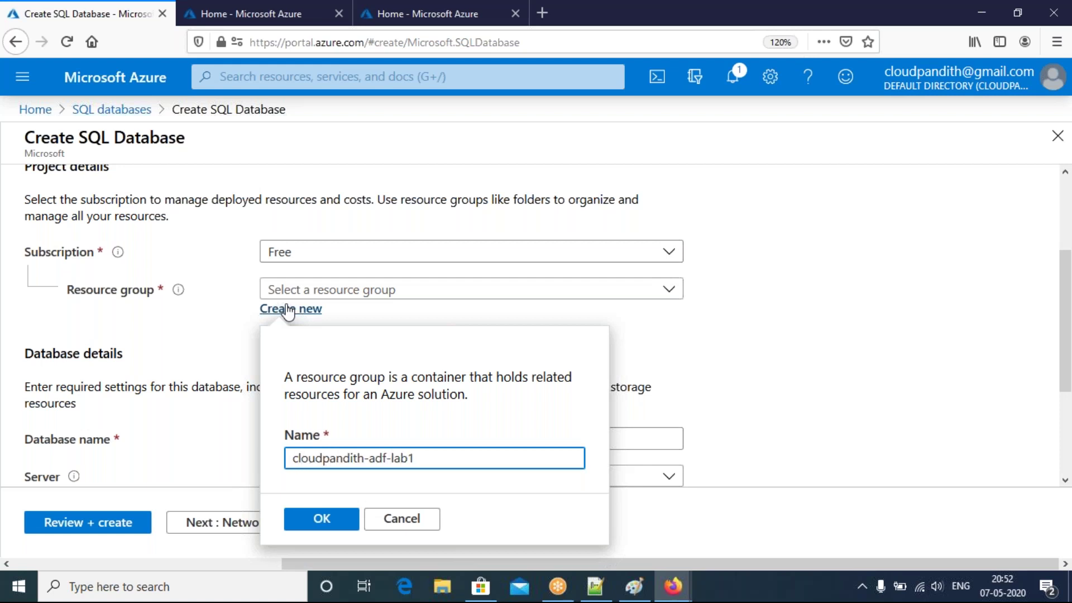
pyautogui.click(324, 519)
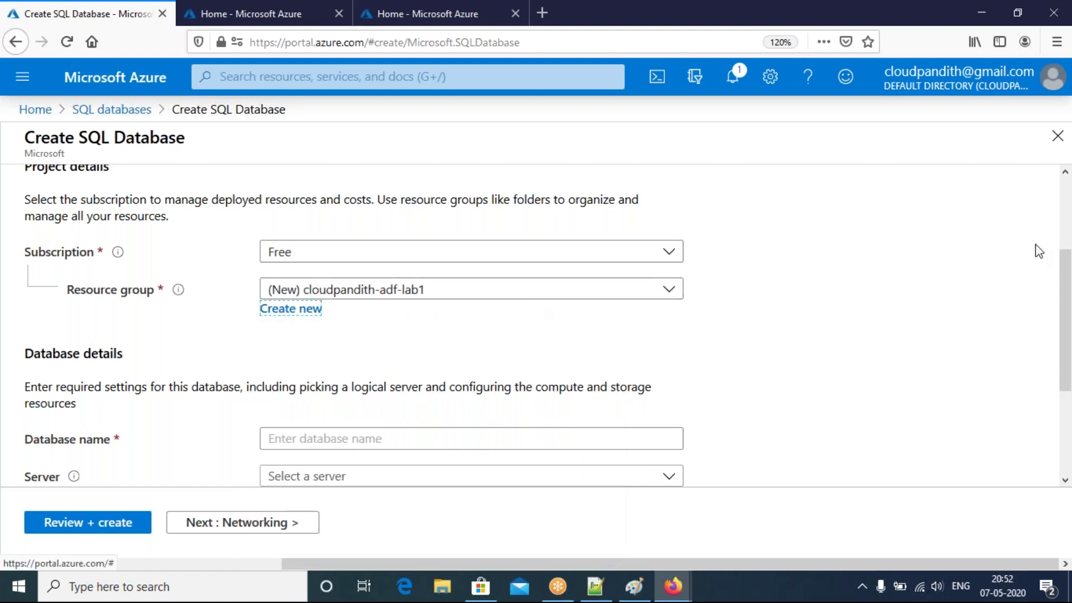
# Enter sqldatabase0705 as the database name.
pyautogui.moveTo(1061, 282); pyautogui.dragTo(1067, 356)
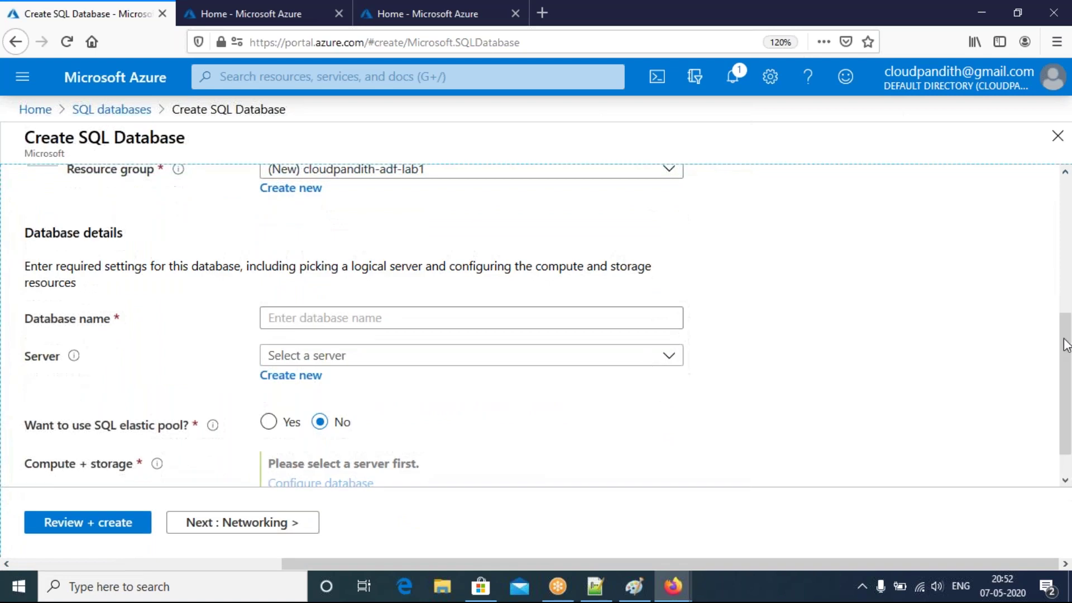
pyautogui.click(299, 317)
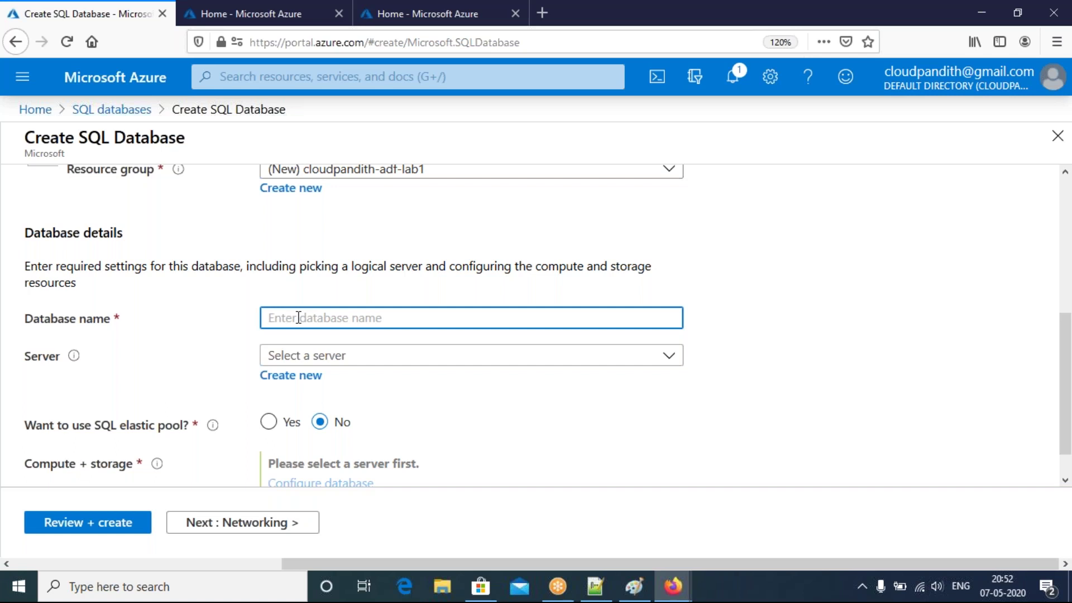
pyautogui.write('sqldaabse')
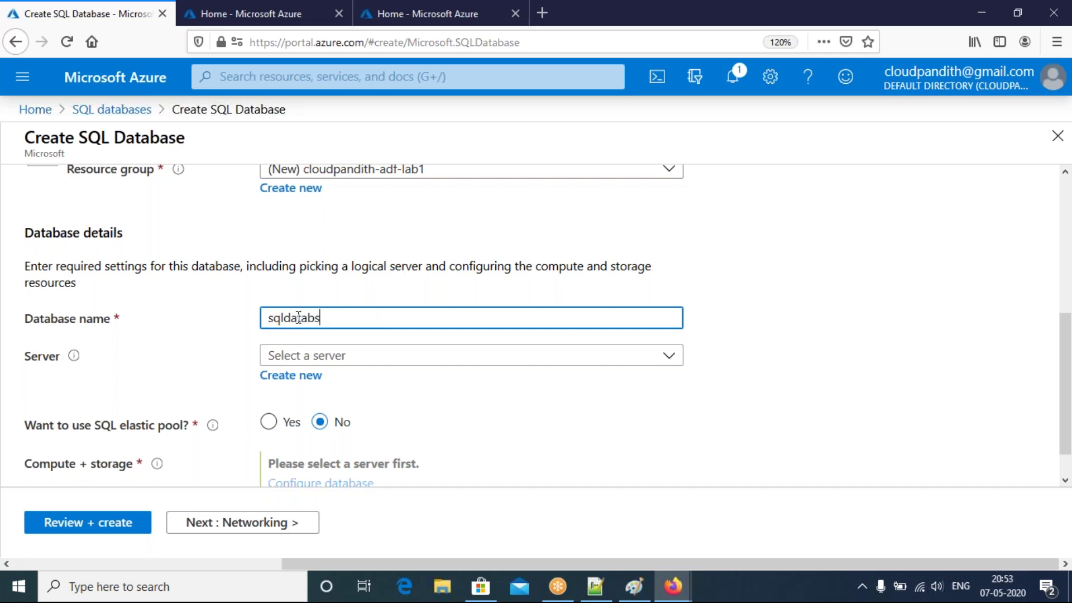
pyautogui.press('Left')
pyautogui.press('Left')
pyautogui.press('Left')
pyautogui.press('Left')
pyautogui.write('t')
pyautogui.press('Right')
pyautogui.press('Right')
pyautogui.write('ase')
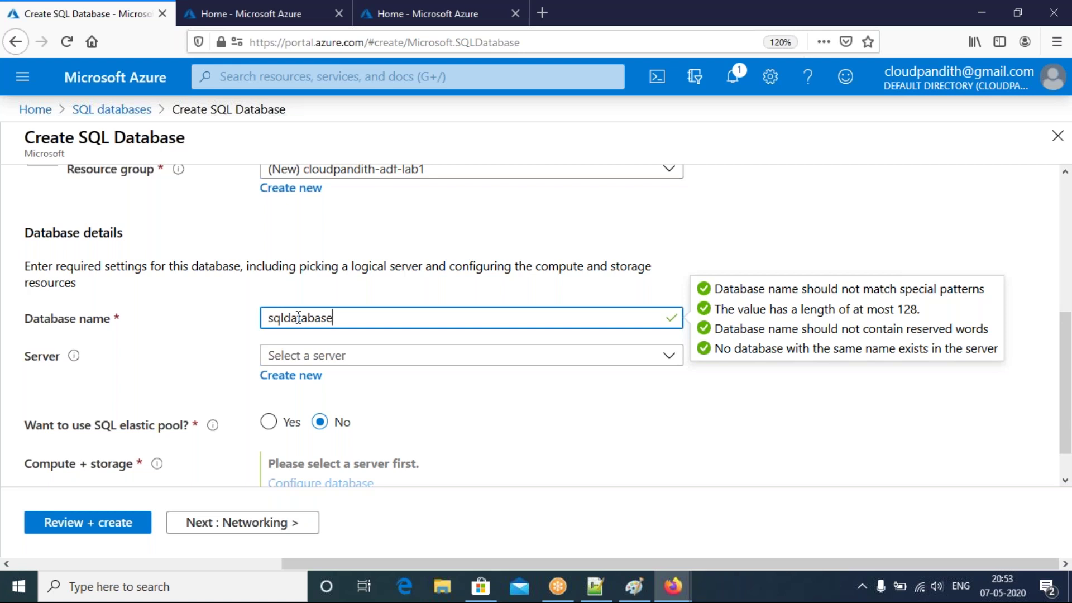
pyautogui.write('0705')
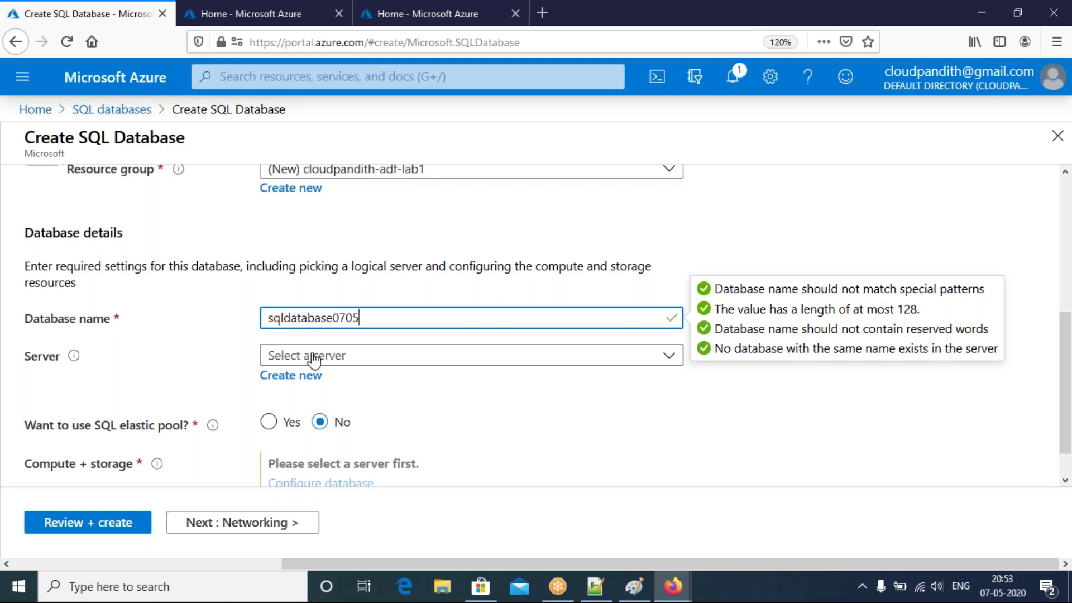
pyautogui.click(541, 234)
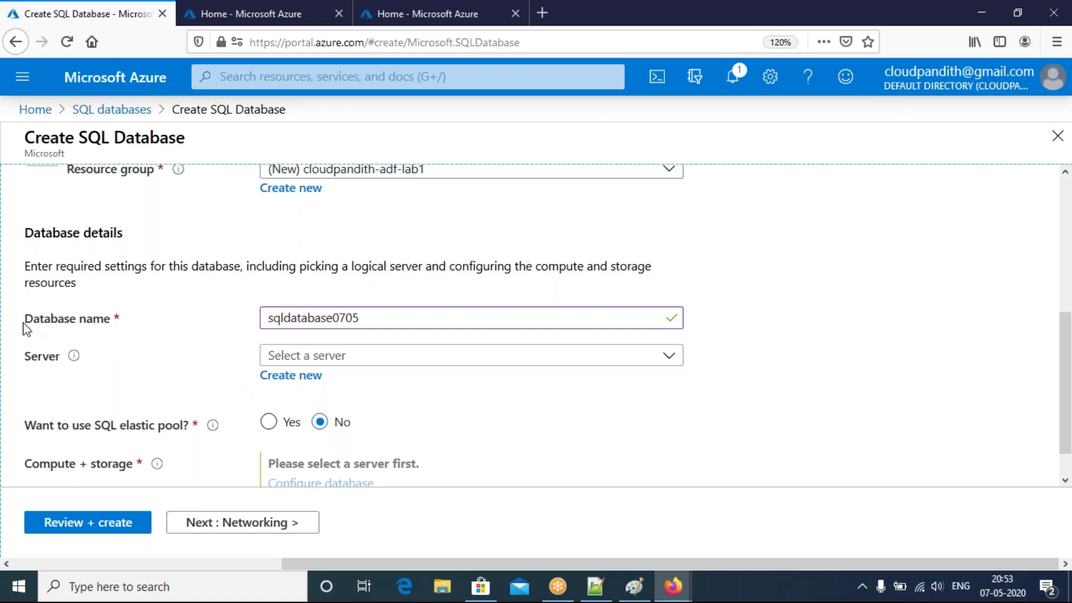
pyautogui.moveTo(24, 321); pyautogui.dragTo(90, 325)
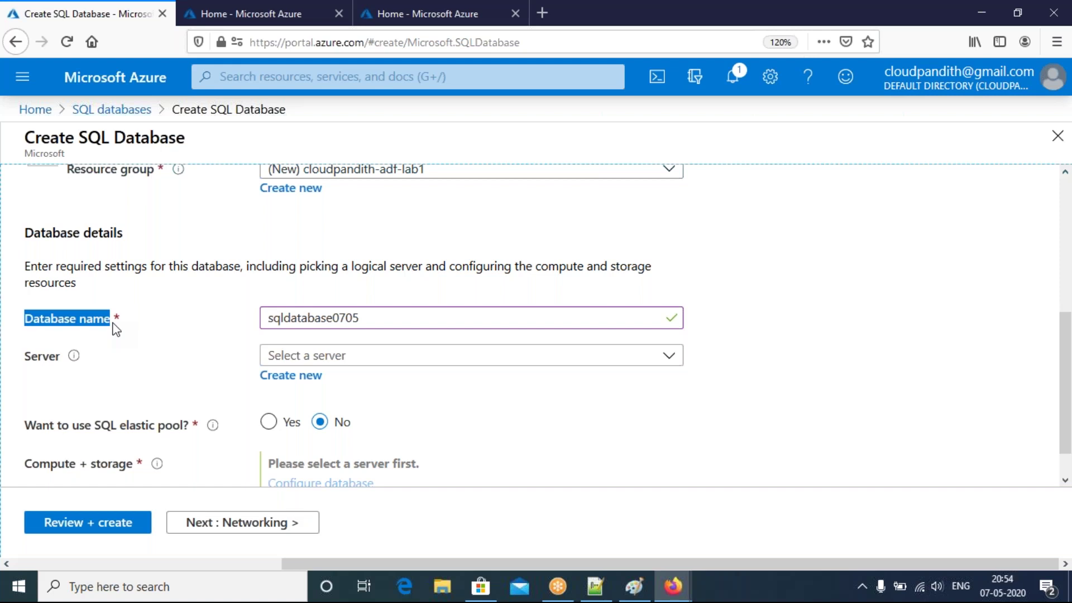
# Start a new server and name it sqlserver07051 after sqlserver0705 proves taken.
pyautogui.click(285, 375)
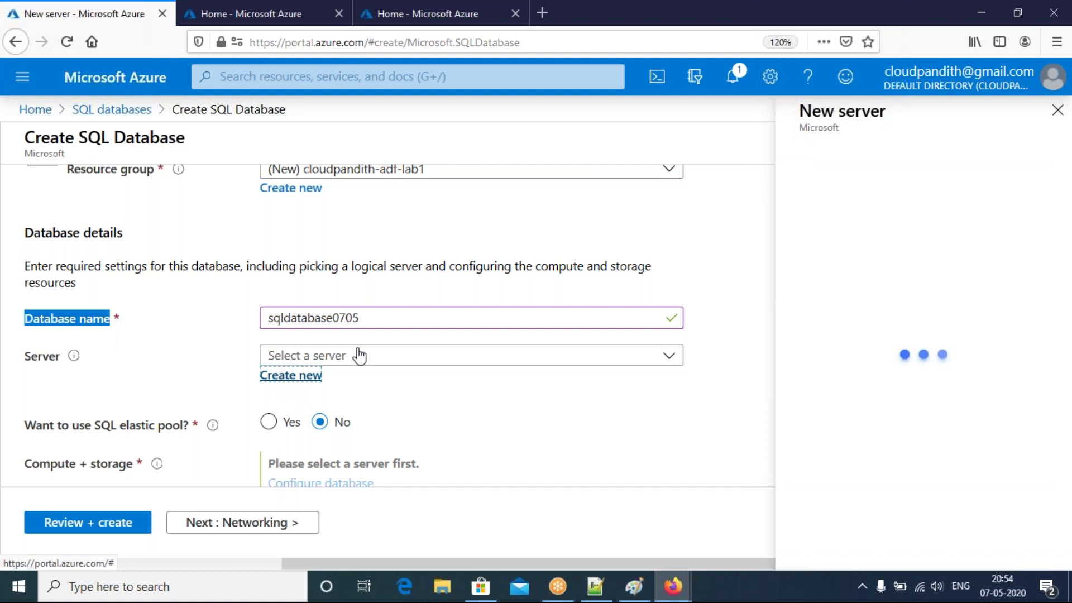
pyautogui.write('sqlse')
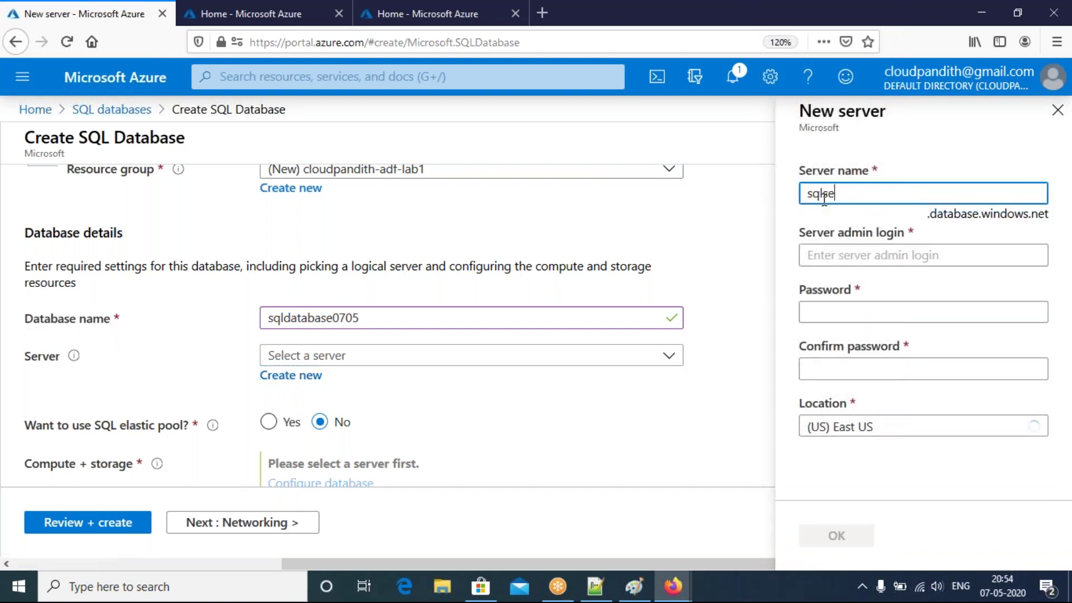
pyautogui.write('rver0705')
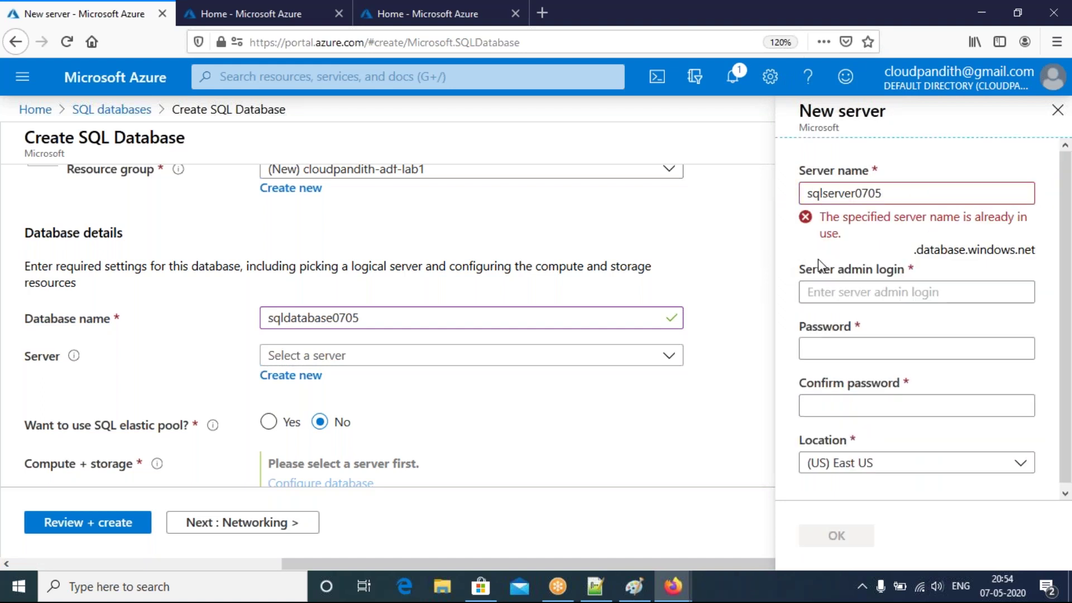
pyautogui.click(891, 195)
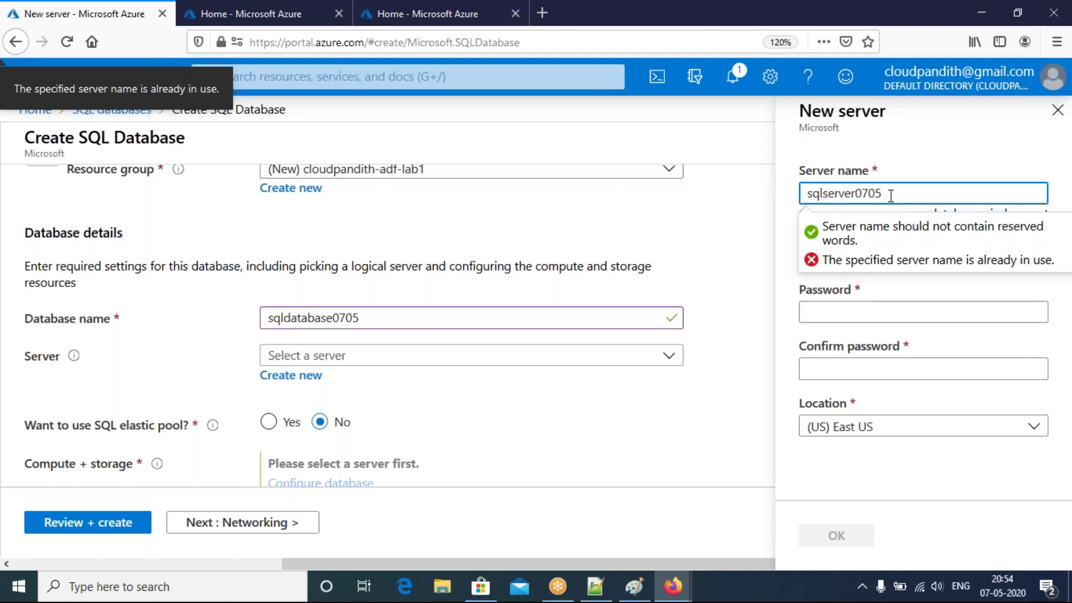
pyautogui.write('1')
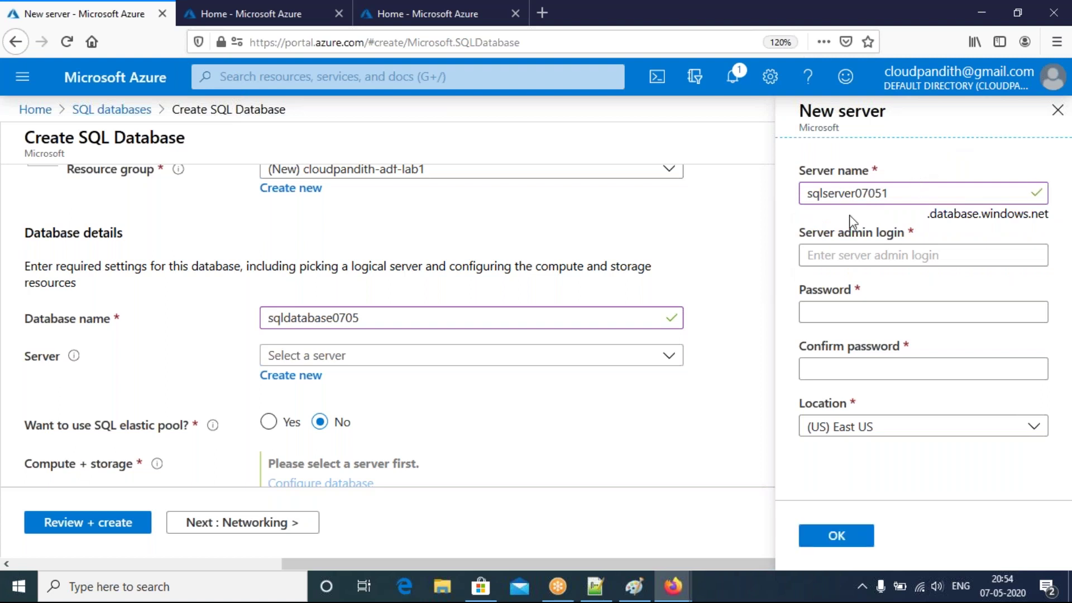
# Enter the server admin login and password twice, keep East US, and confirm the server.
pyautogui.click(827, 255)
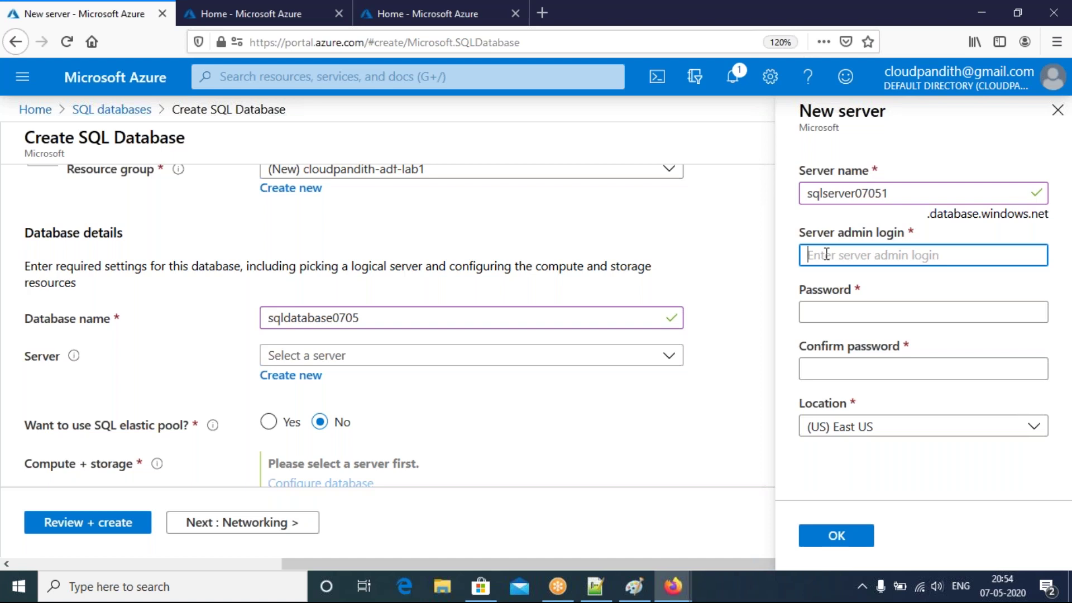
pyautogui.write('mallaiah')
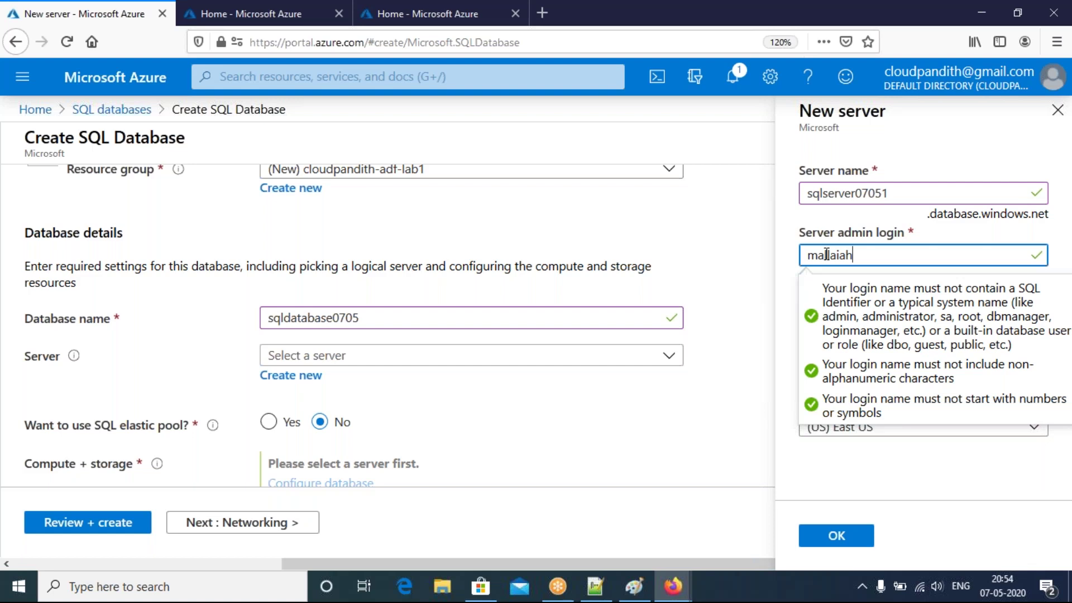
pyautogui.press('Tab')
pyautogui.write('***********')
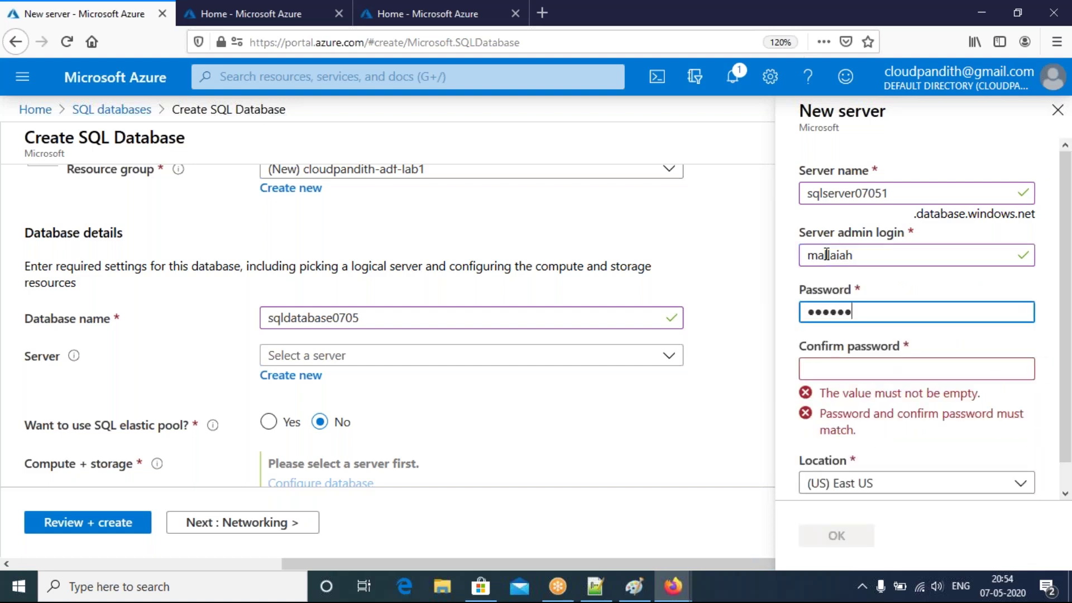
pyautogui.write('**')
pyautogui.press('Tab')
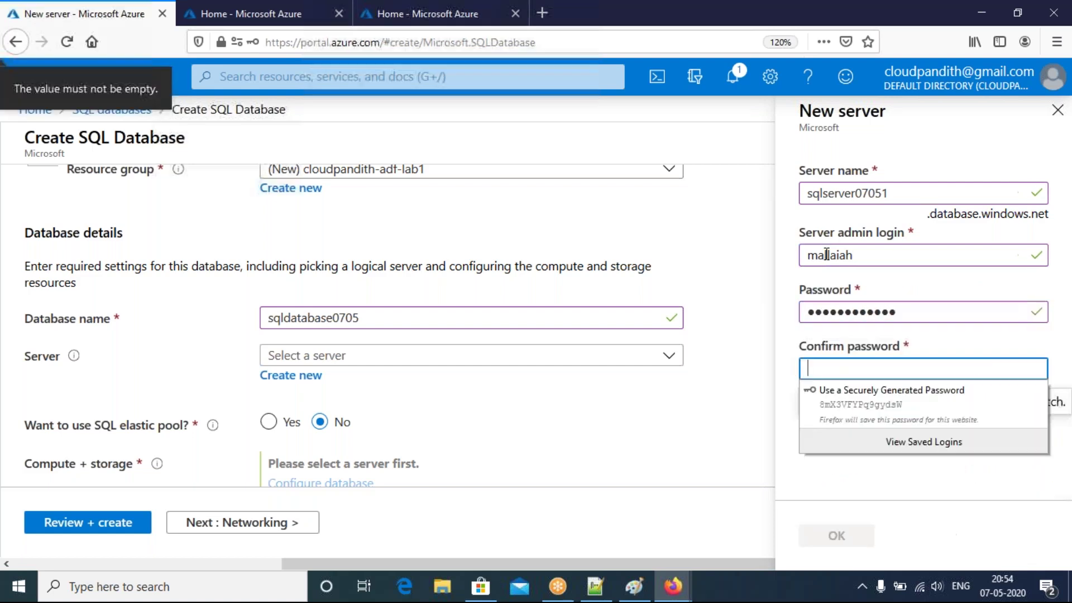
pyautogui.write('*************')
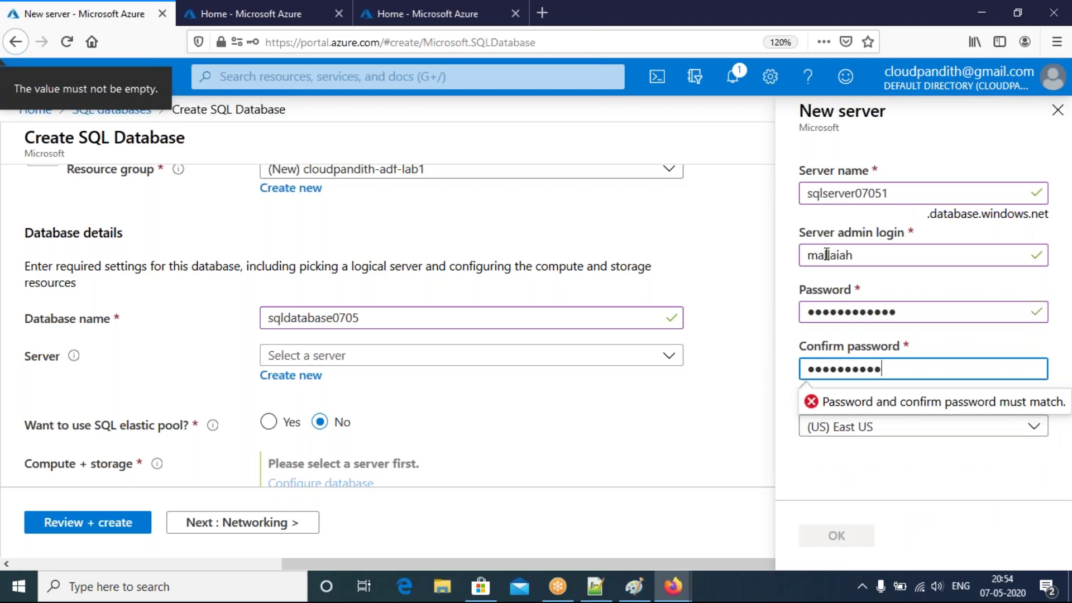
pyautogui.write('*')
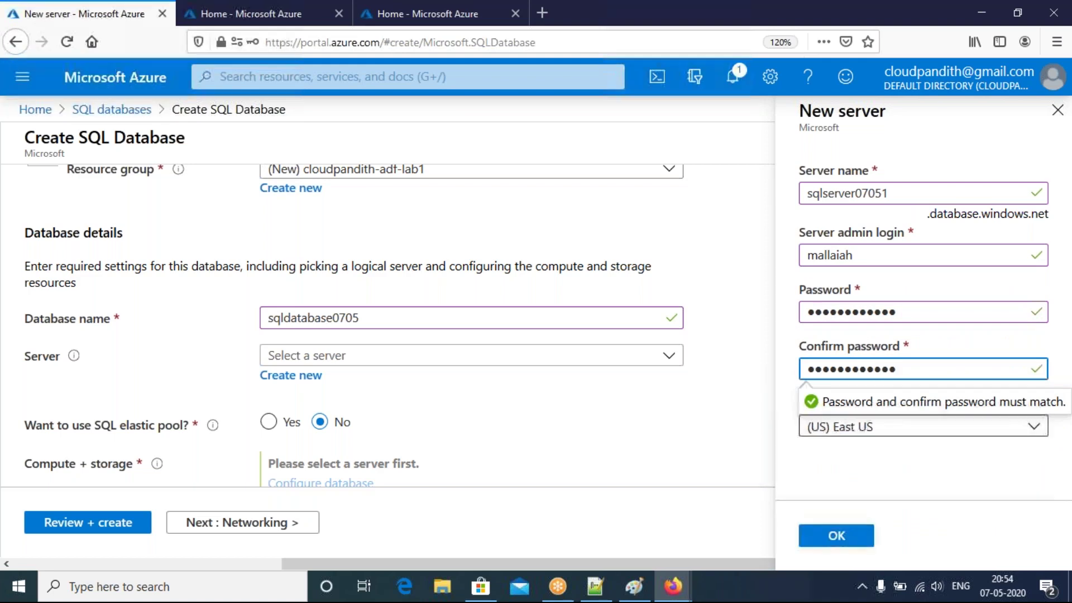
pyautogui.click(901, 436)
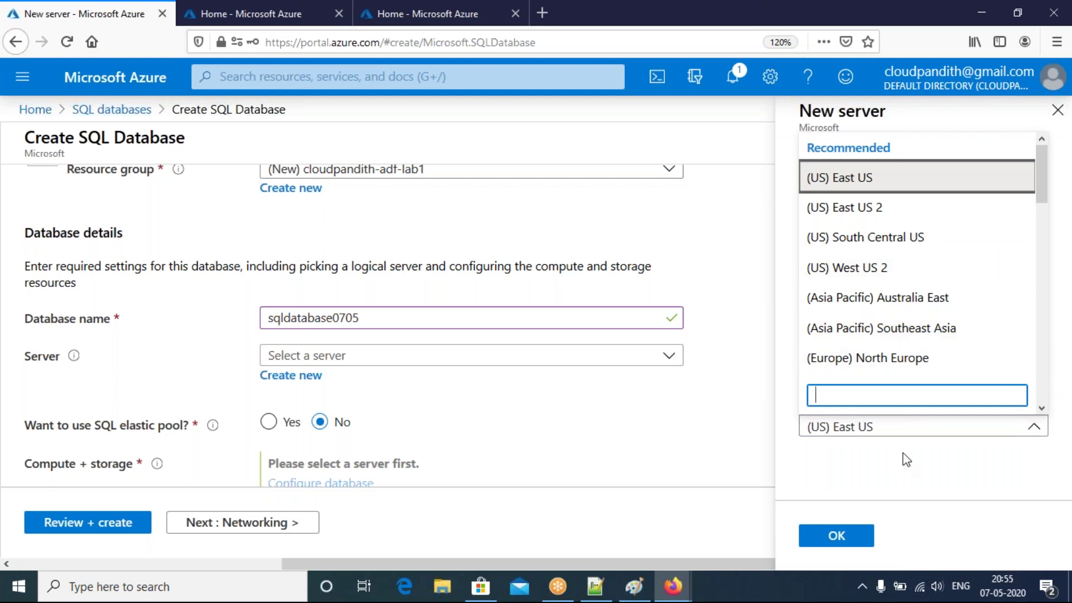
pyautogui.click(889, 474)
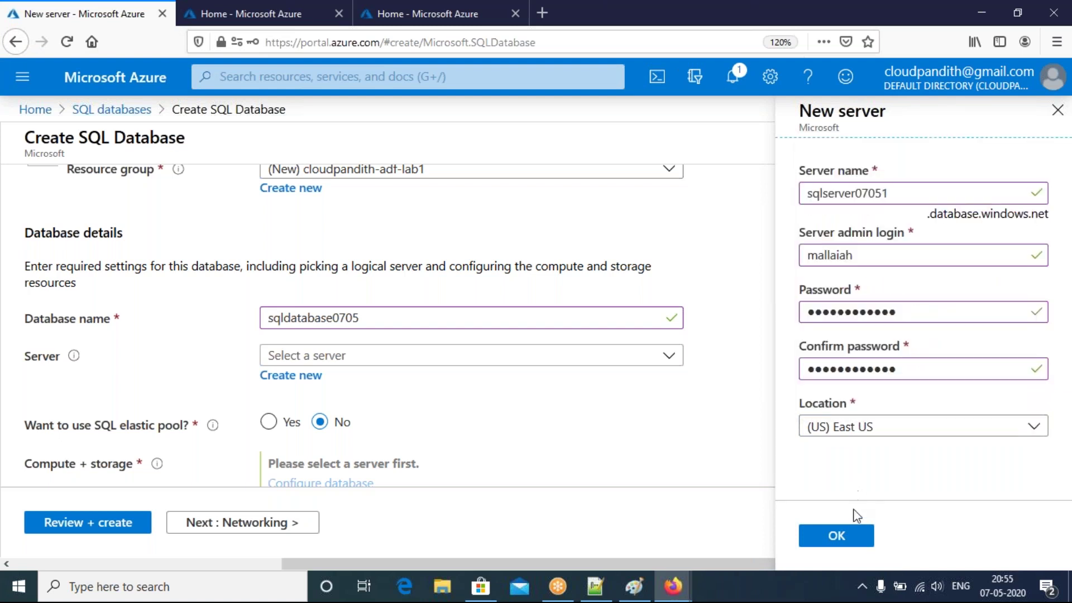
pyautogui.click(833, 540)
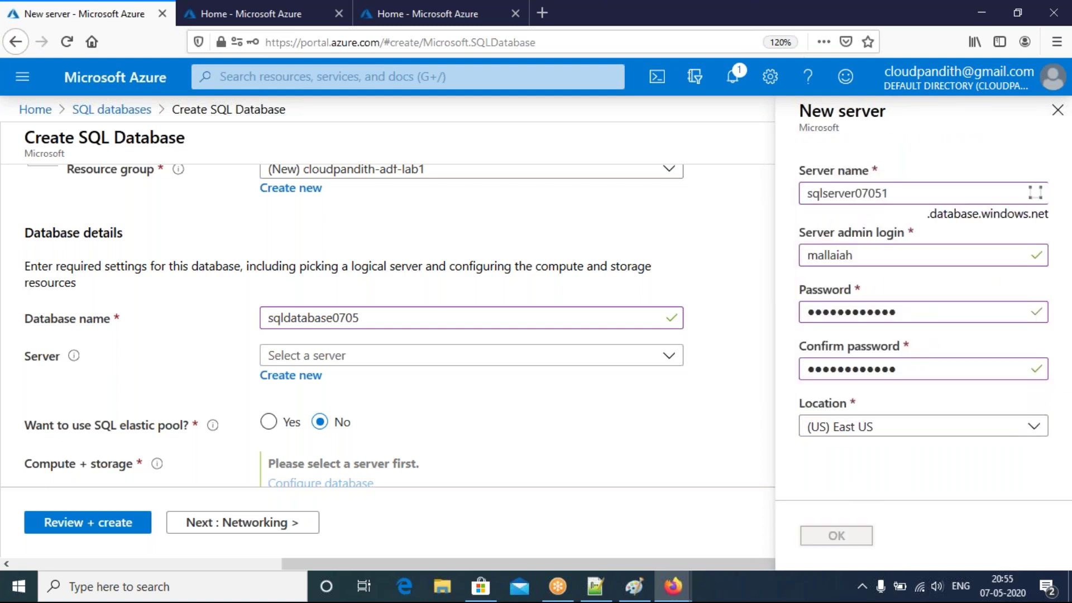
pyautogui.moveTo(1065, 435); pyautogui.dragTo(1066, 463)
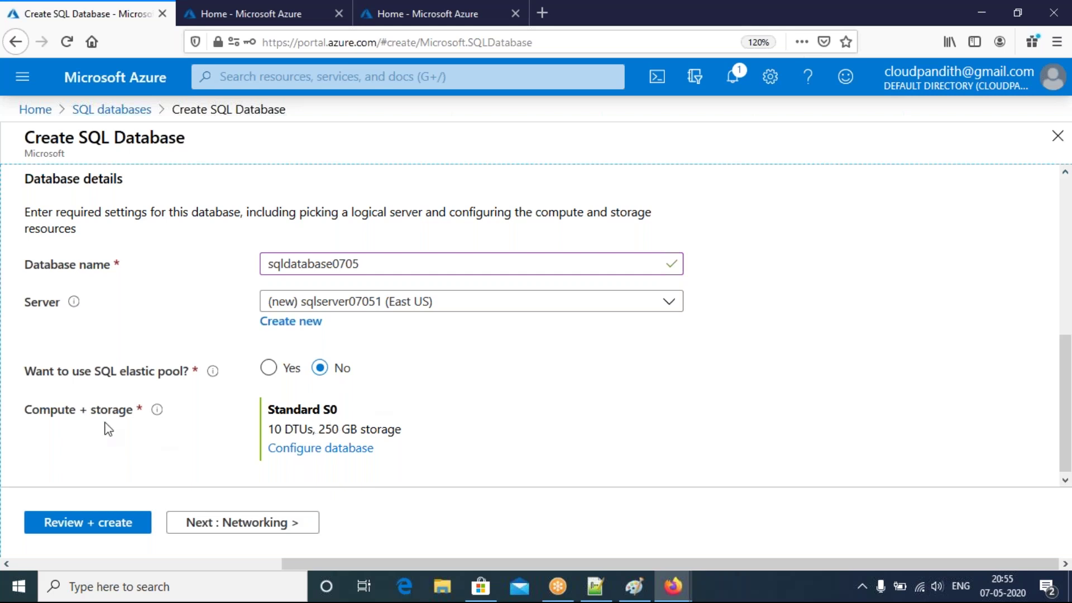
pyautogui.click(330, 450)
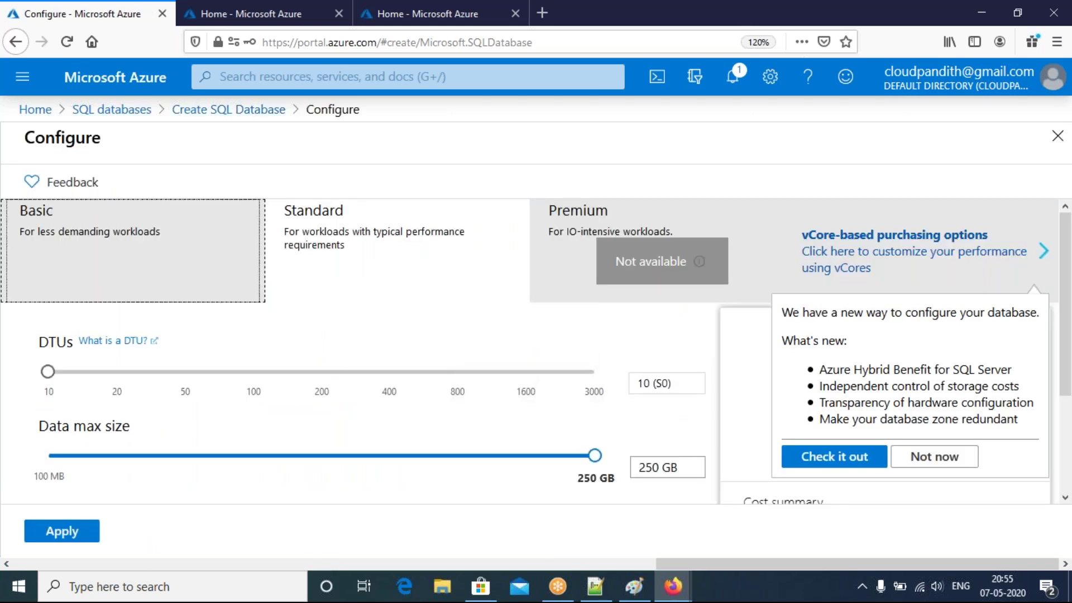
pyautogui.click(595, 455)
pyautogui.moveTo(548, 468); pyautogui.dragTo(600, 471)
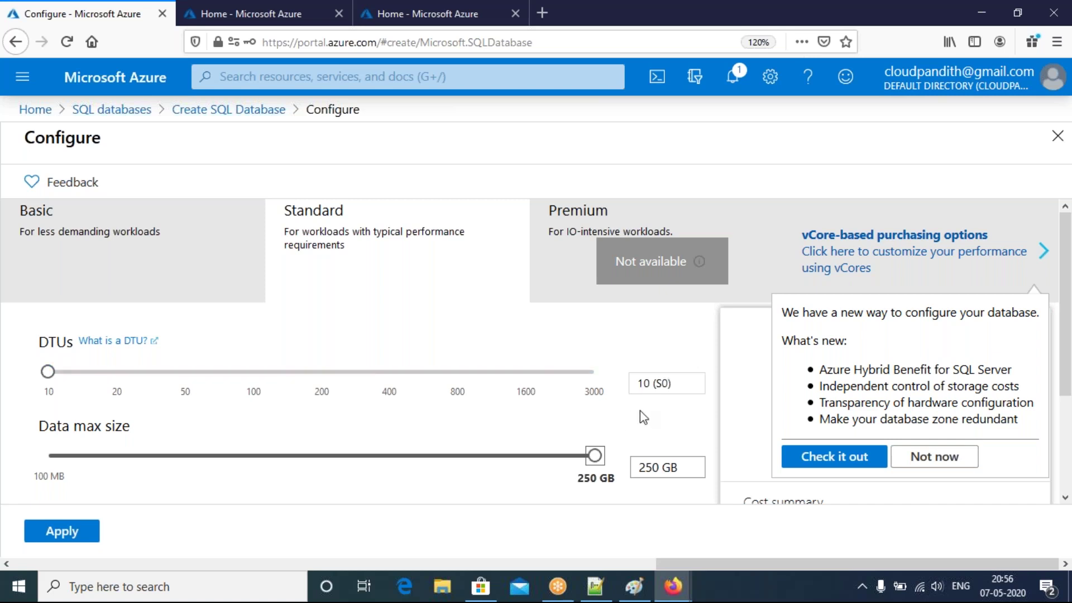
pyautogui.click(944, 458)
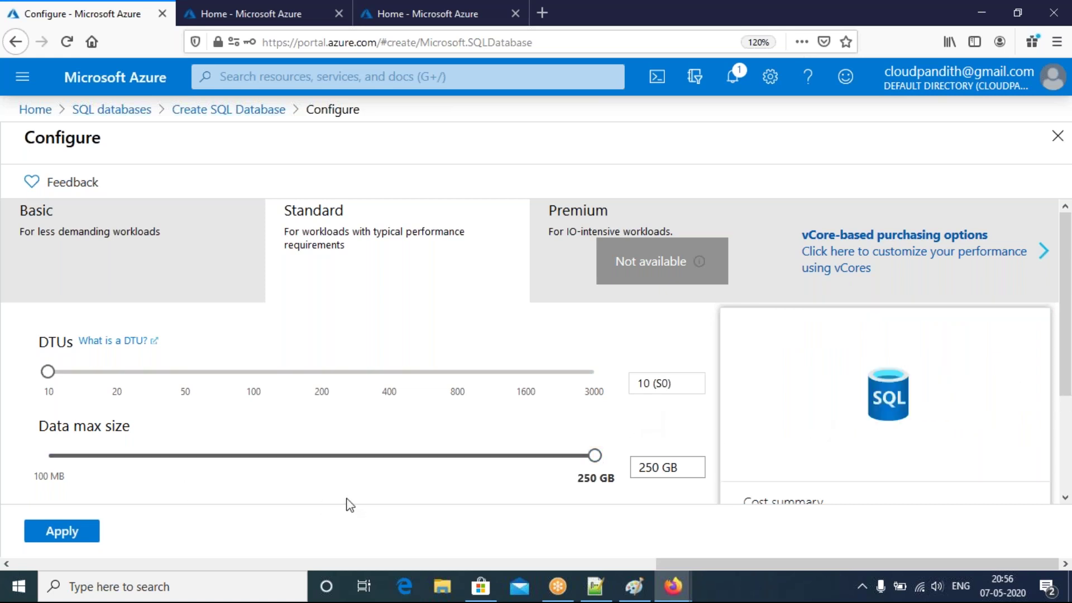
pyautogui.click(59, 533)
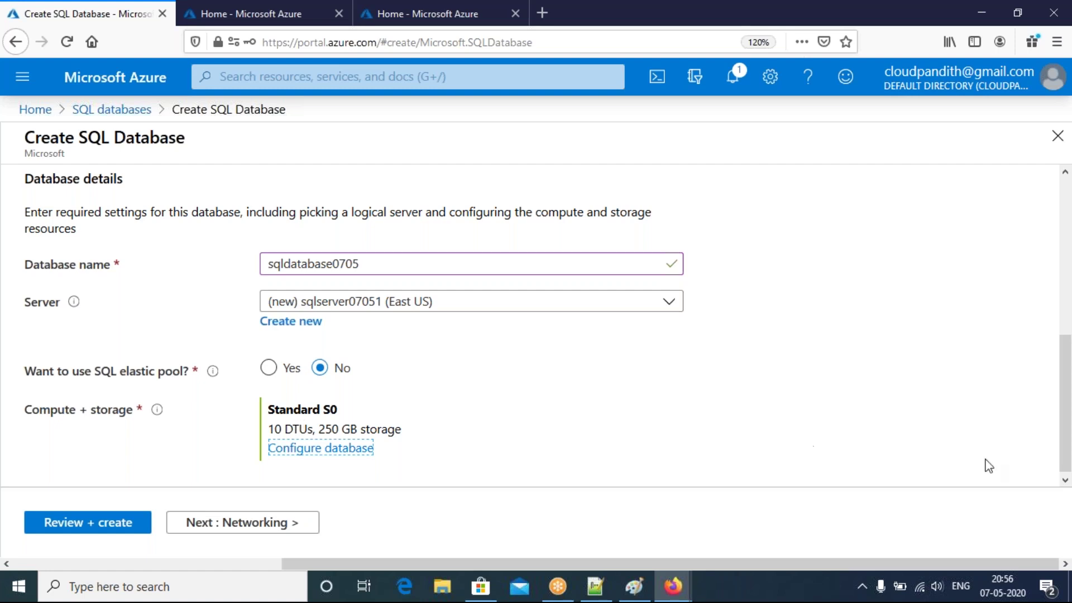
pyautogui.click(1066, 409)
# Keep Networking connectivity at No access, then proceed to Additional settings.
pyautogui.moveTo(1065, 410); pyautogui.dragTo(1022, 185)
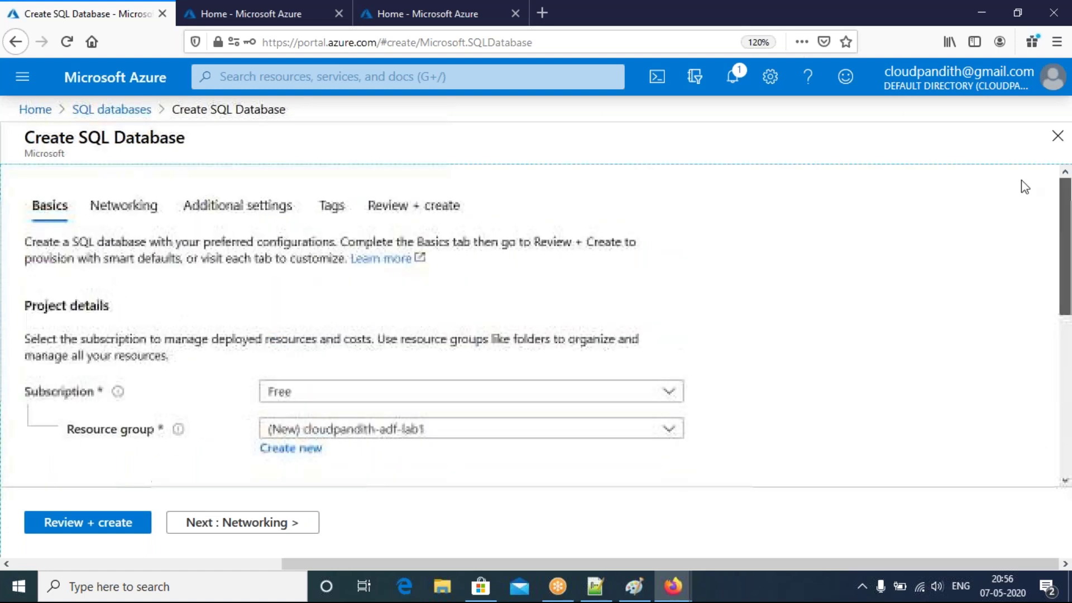
pyautogui.click(227, 524)
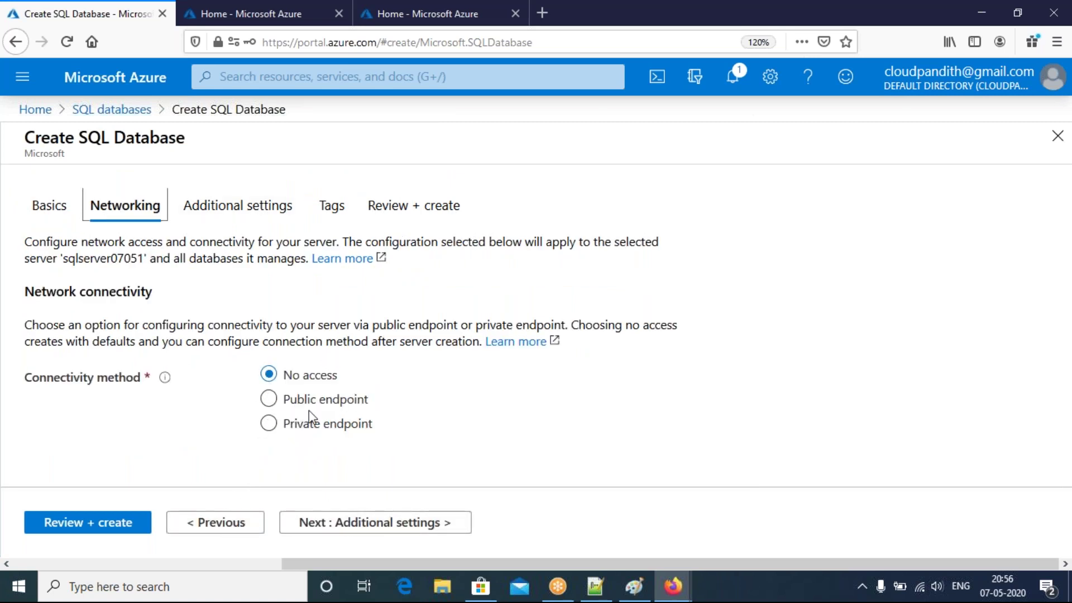
pyautogui.click(269, 399)
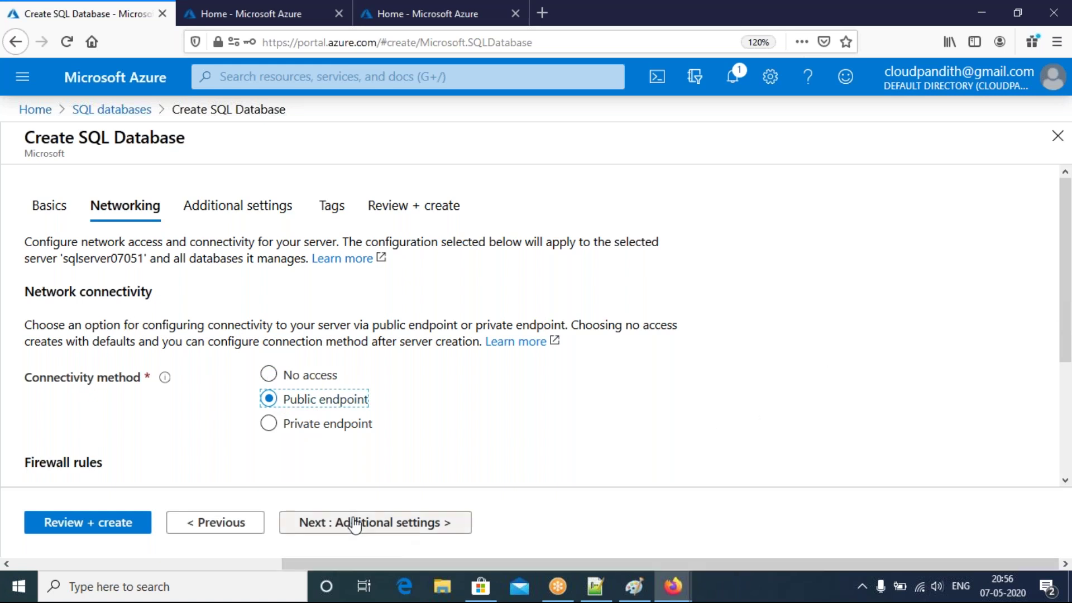
pyautogui.click(285, 376)
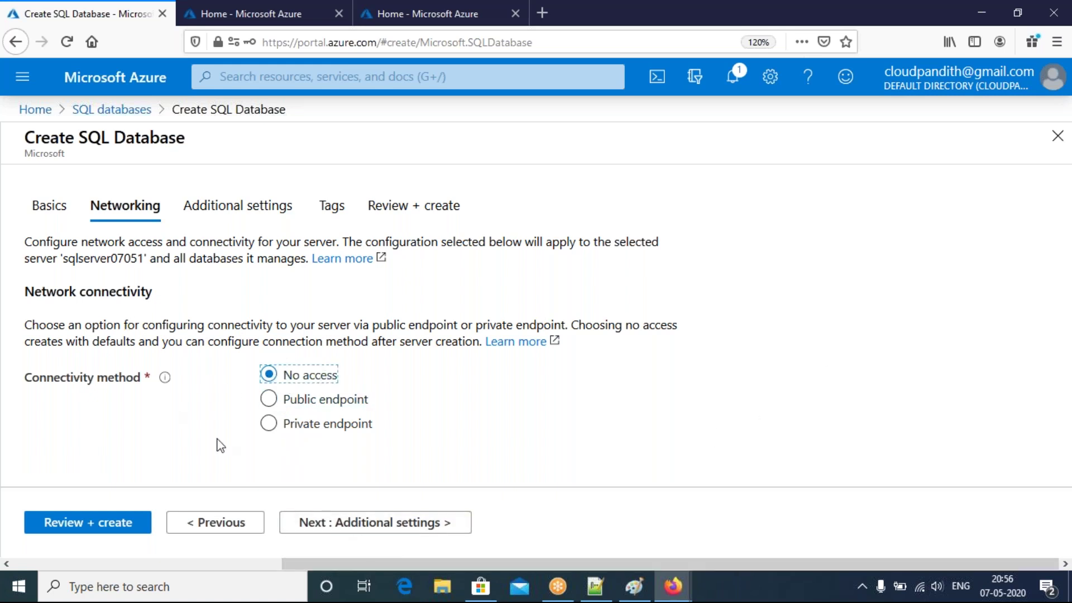
pyautogui.click(383, 526)
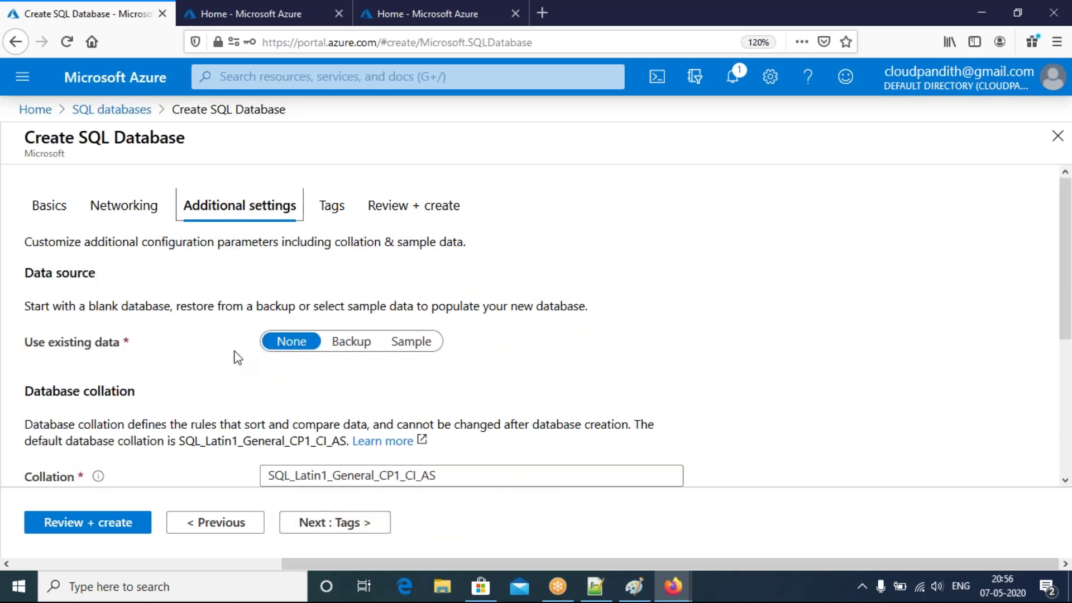
# After previewing Backup and Sample sources, keep data source None and SQL_Latin1_General_CP1_CI_AS collation.
pyautogui.moveTo(25, 345); pyautogui.dragTo(90, 347)
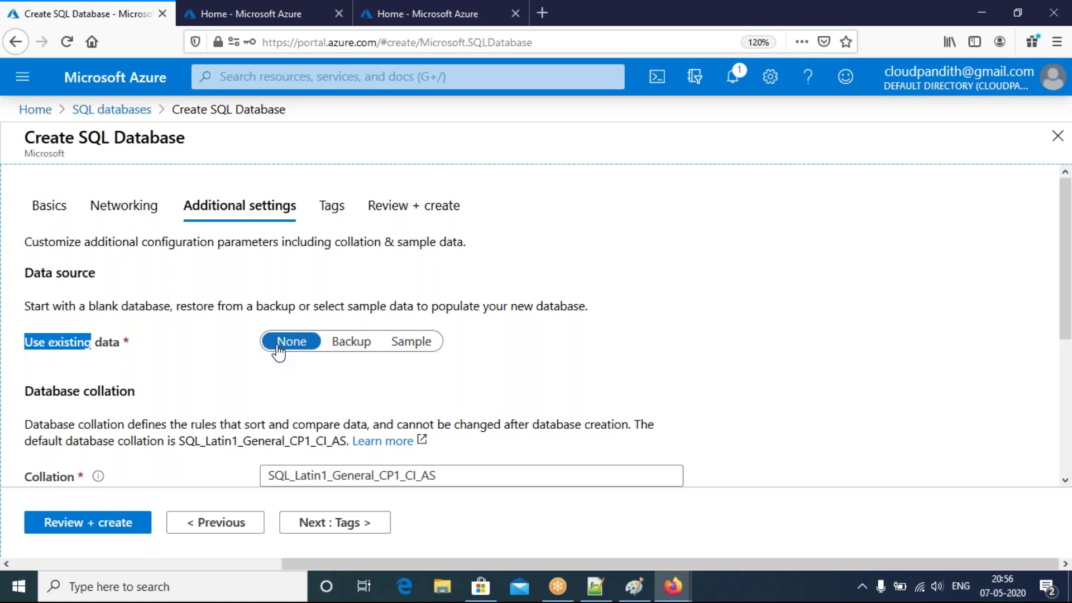
pyautogui.click(354, 342)
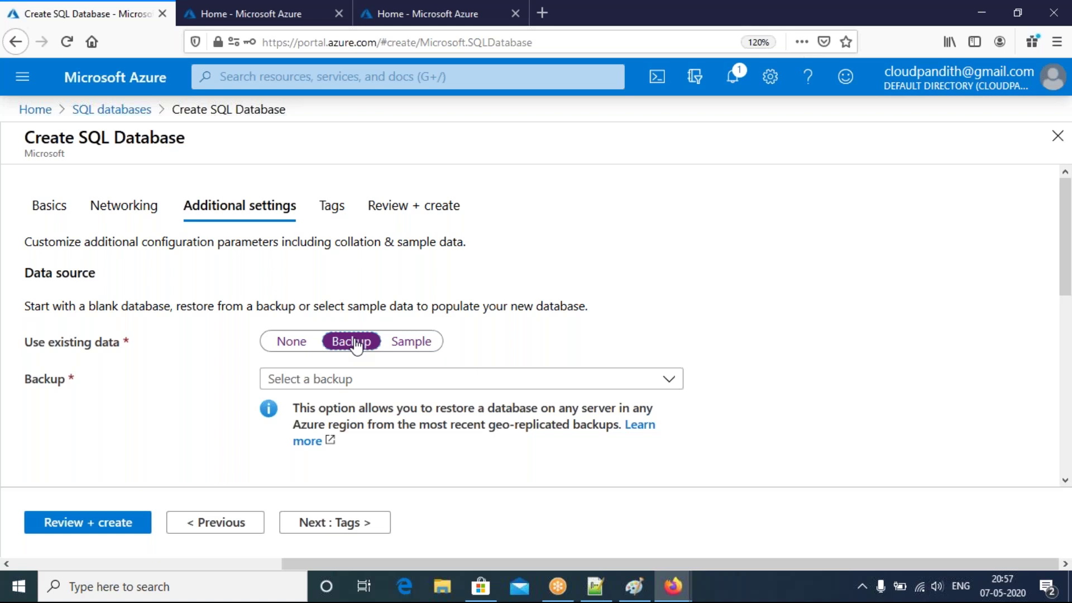
pyautogui.click(376, 384)
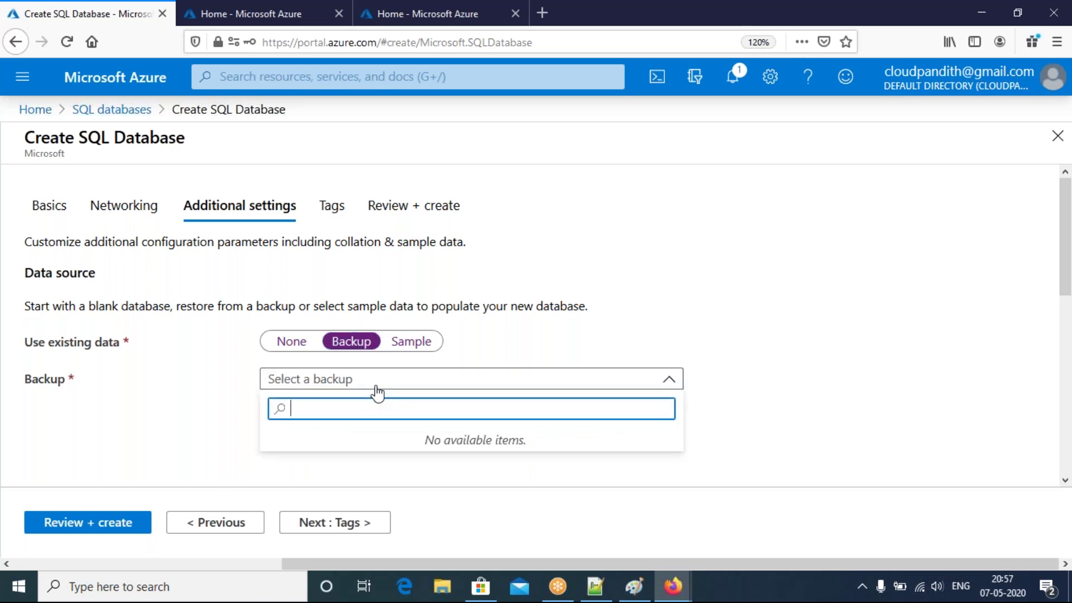
pyautogui.click(430, 343)
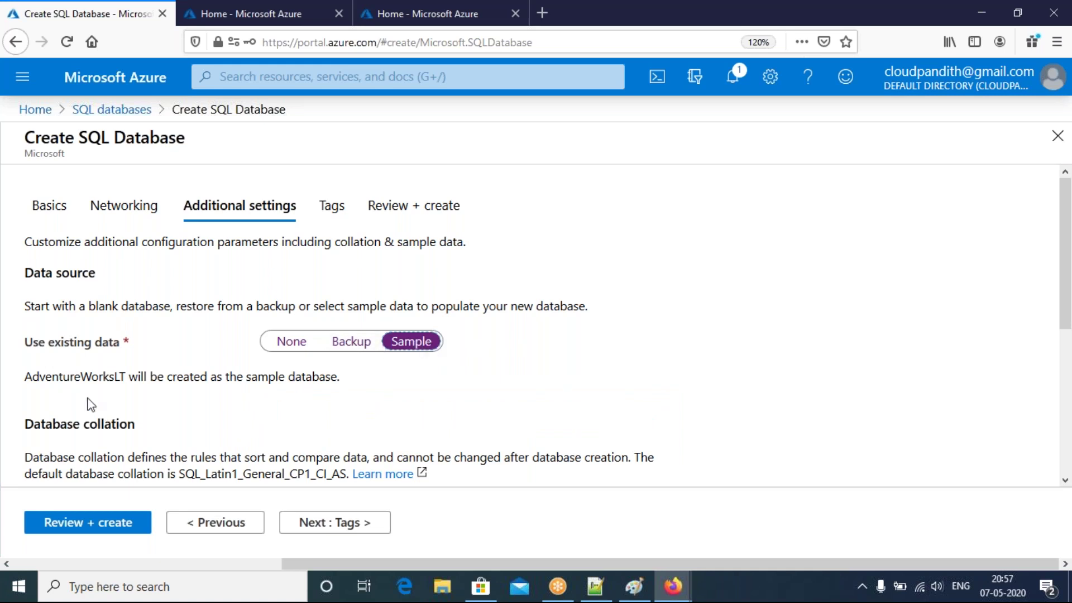
pyautogui.moveTo(25, 377); pyautogui.dragTo(128, 375)
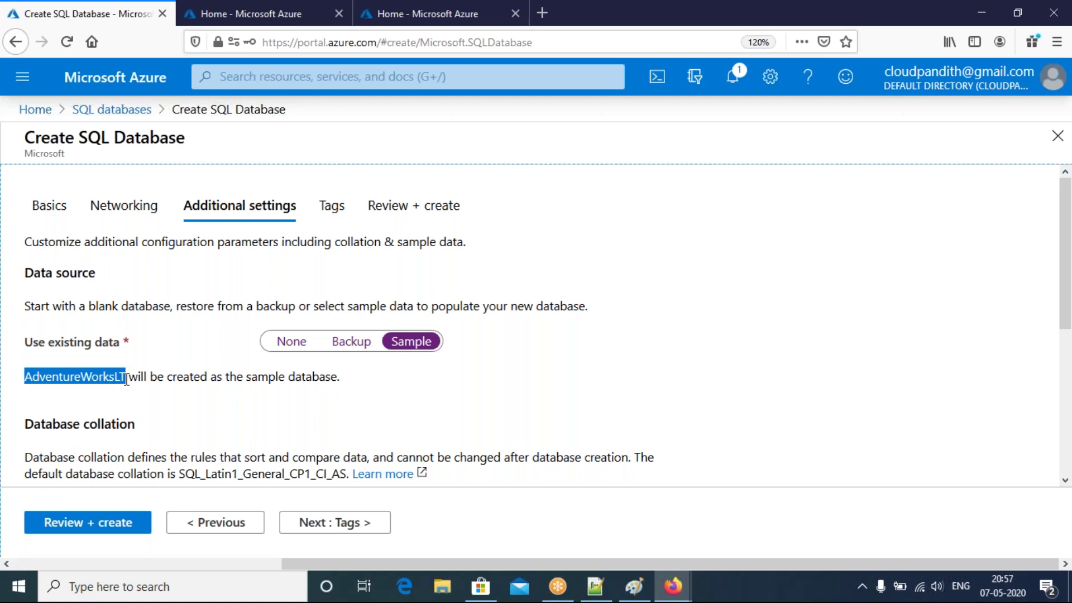
pyautogui.click(127, 379)
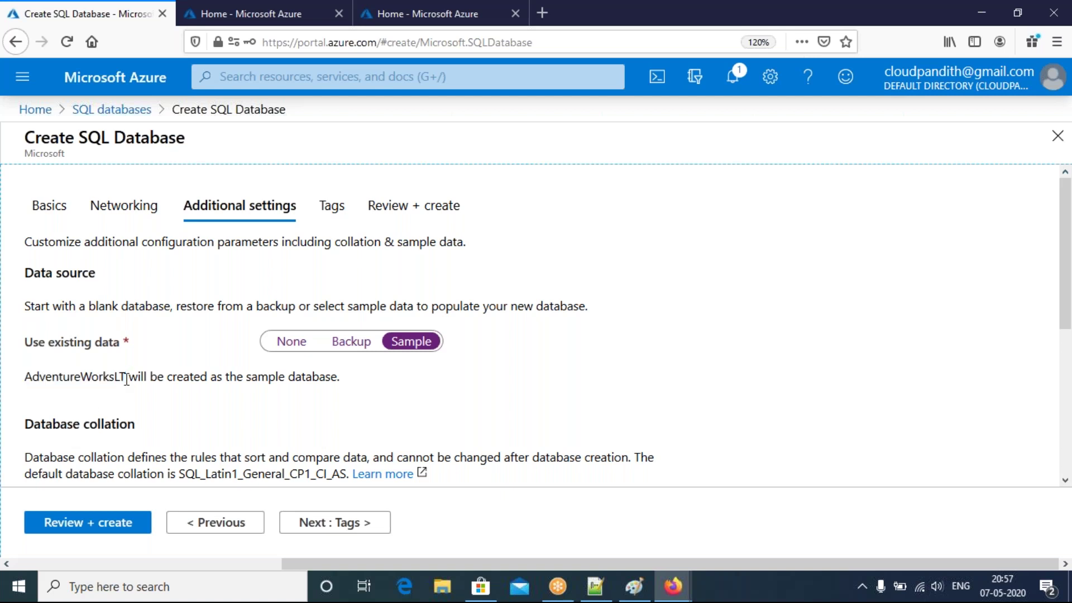
pyautogui.click(295, 350)
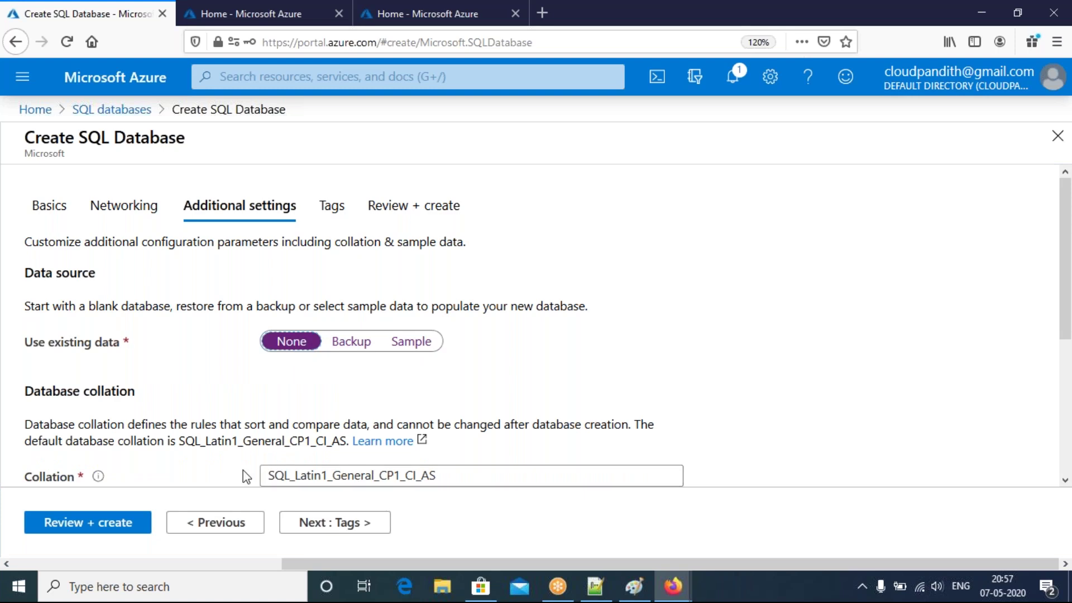
pyautogui.moveTo(1068, 278); pyautogui.dragTo(1067, 354)
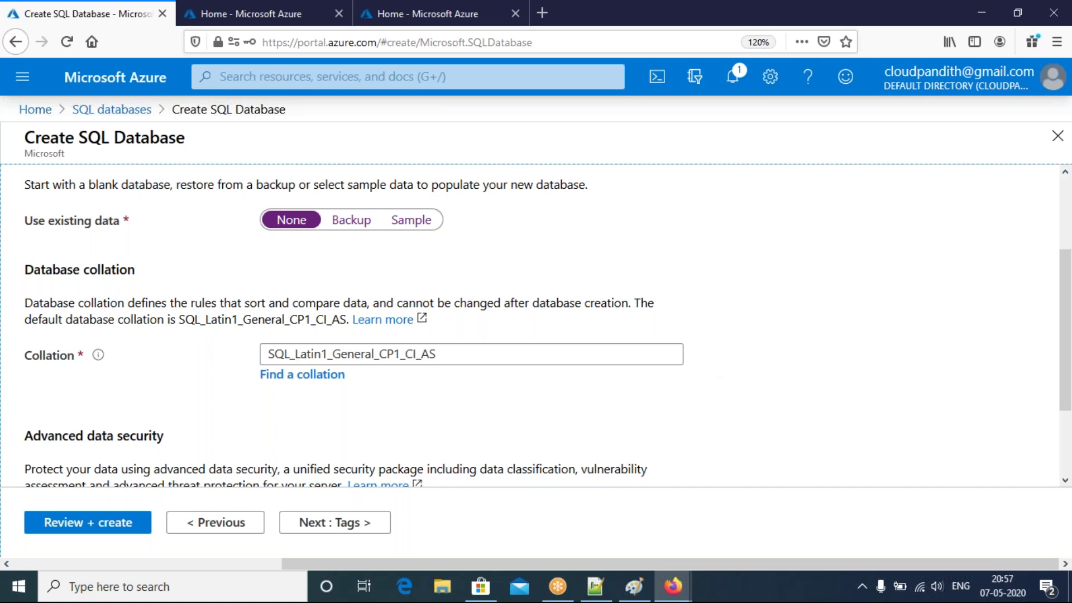
pyautogui.moveTo(468, 344); pyautogui.dragTo(266, 354)
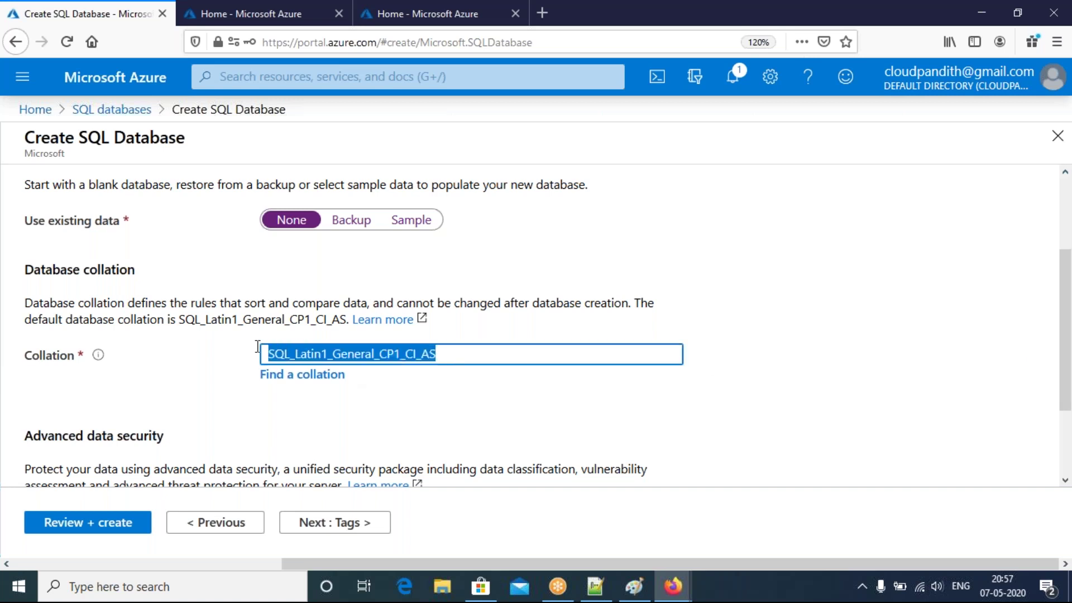
pyautogui.click(465, 383)
# Add tags created_by set to the creator's name and env set to dev.
pyautogui.click(347, 522)
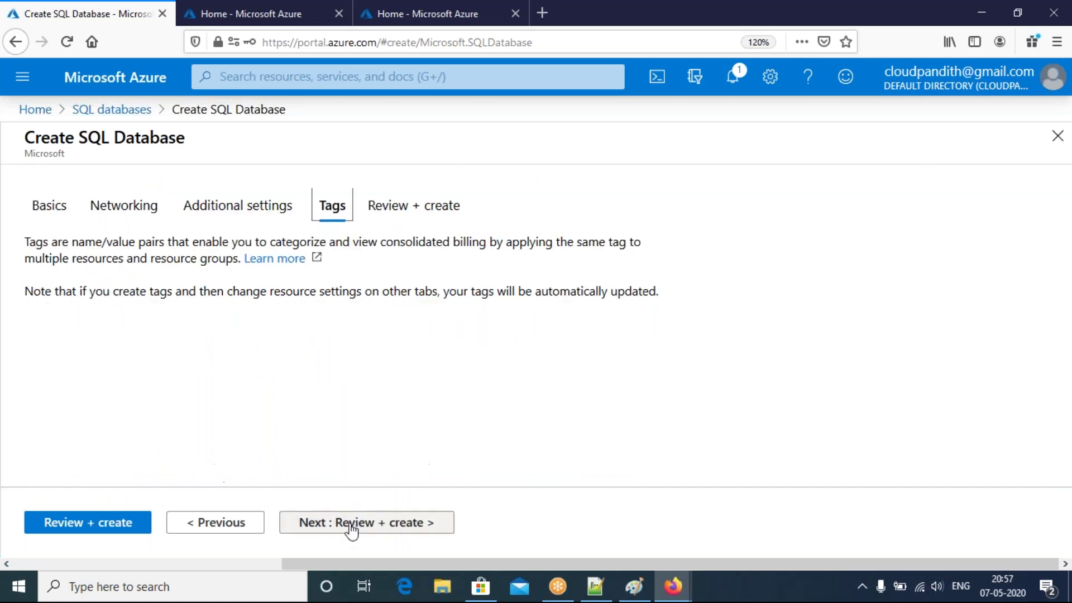
pyautogui.click(141, 341)
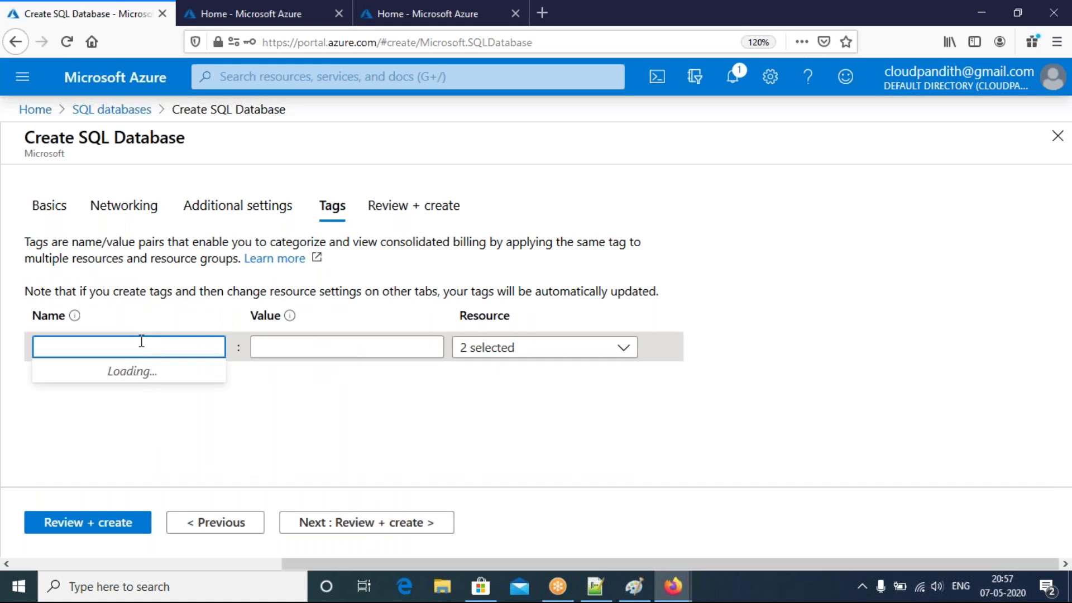
pyautogui.write('created_by')
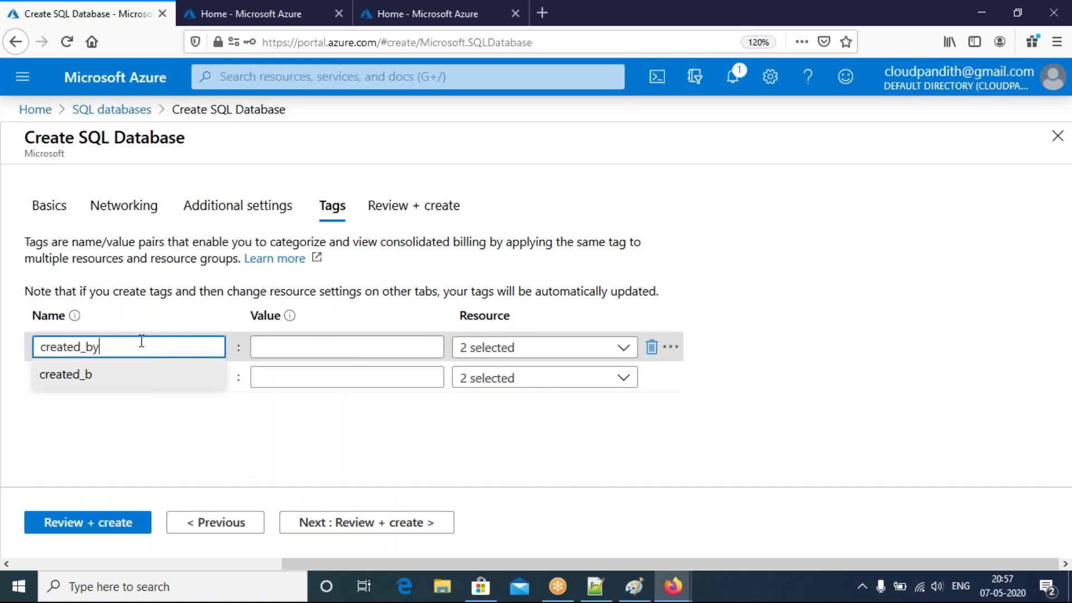
pyautogui.press('Tab')
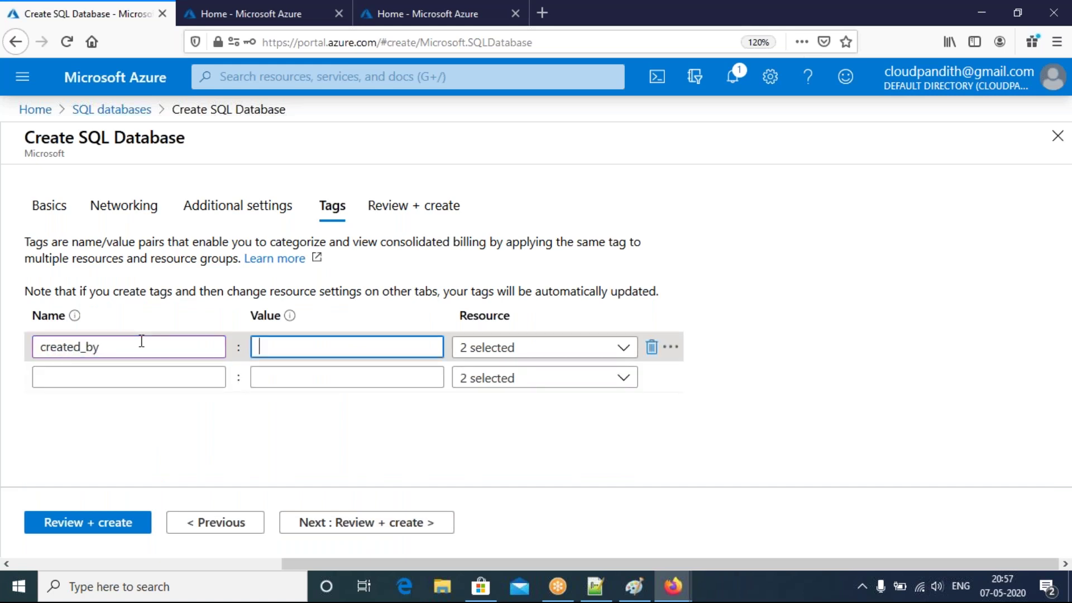
pyautogui.write('cloudpandith')
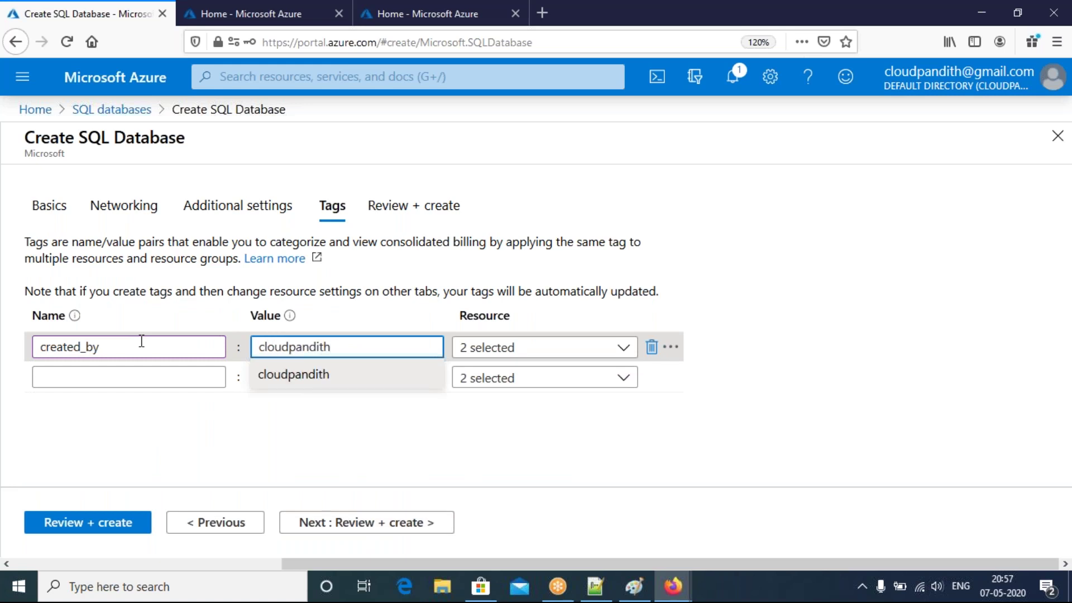
pyautogui.click(119, 370)
pyautogui.write('env')
pyautogui.press('Tab')
pyautogui.write('dev')
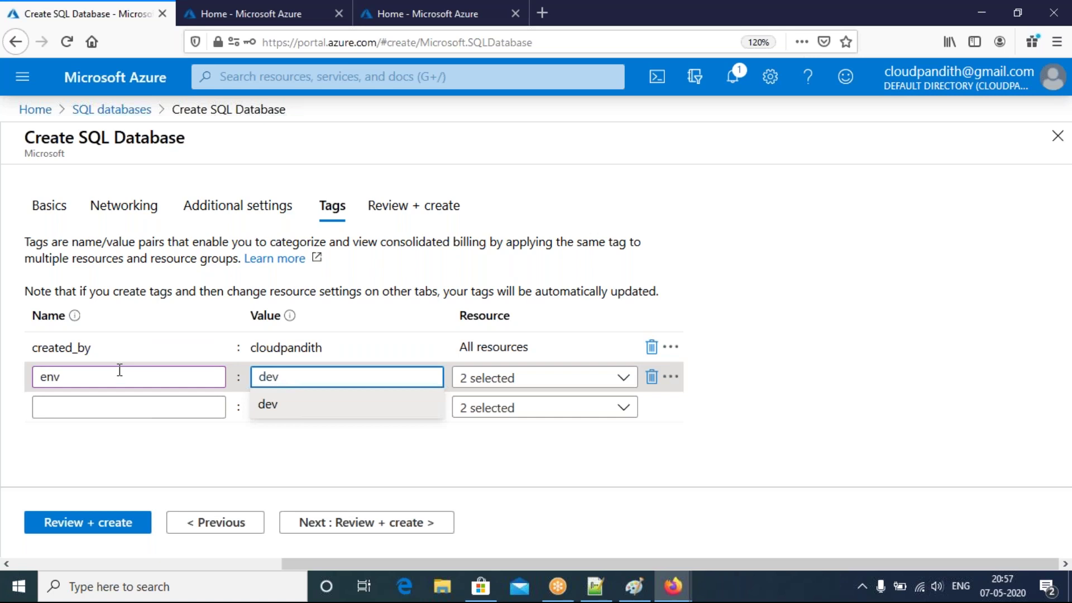
pyautogui.click(830, 361)
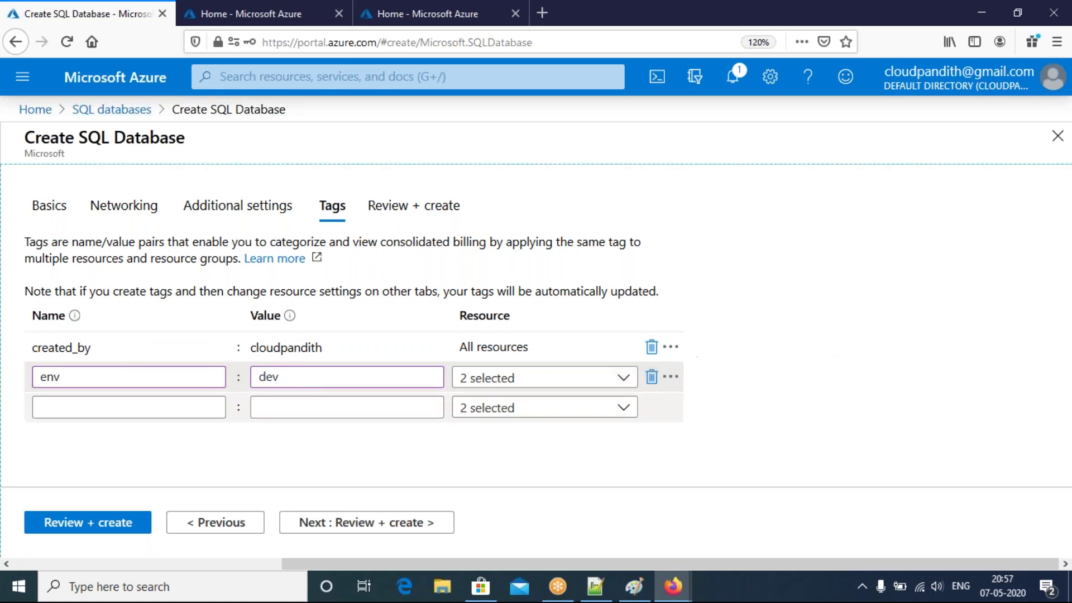
# Open and close the help panel, then proceed to Review + create.
pyautogui.click(808, 76)
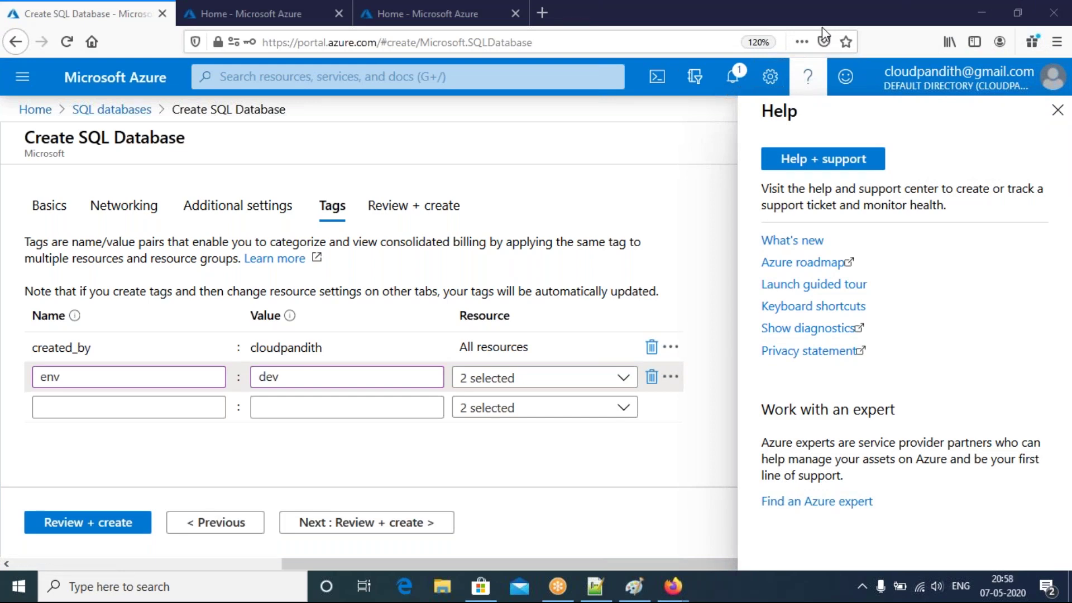
pyautogui.click(639, 191)
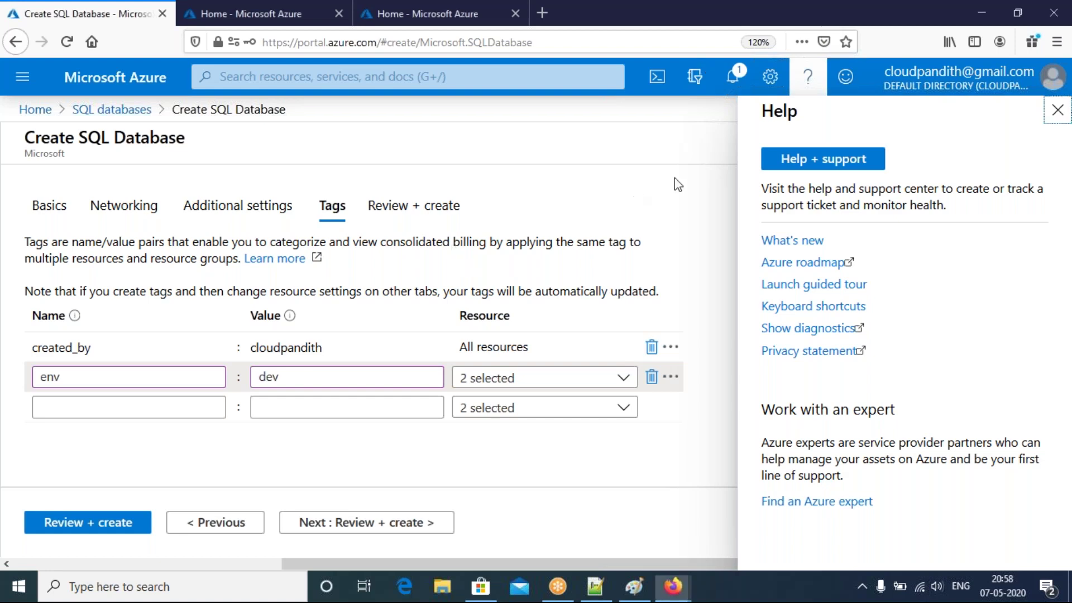
pyautogui.click(808, 76)
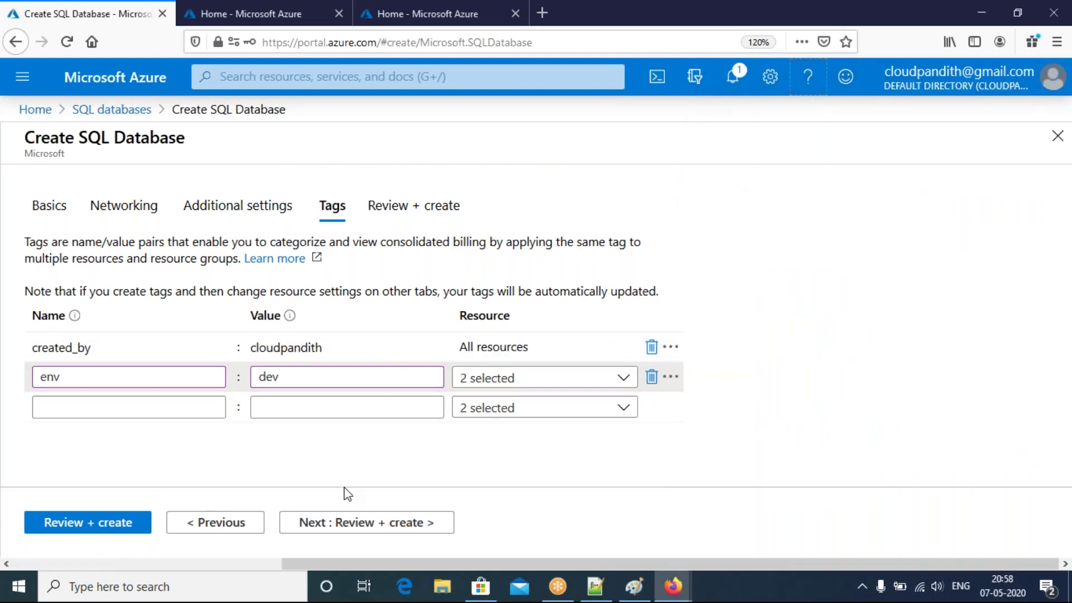
pyautogui.click(330, 522)
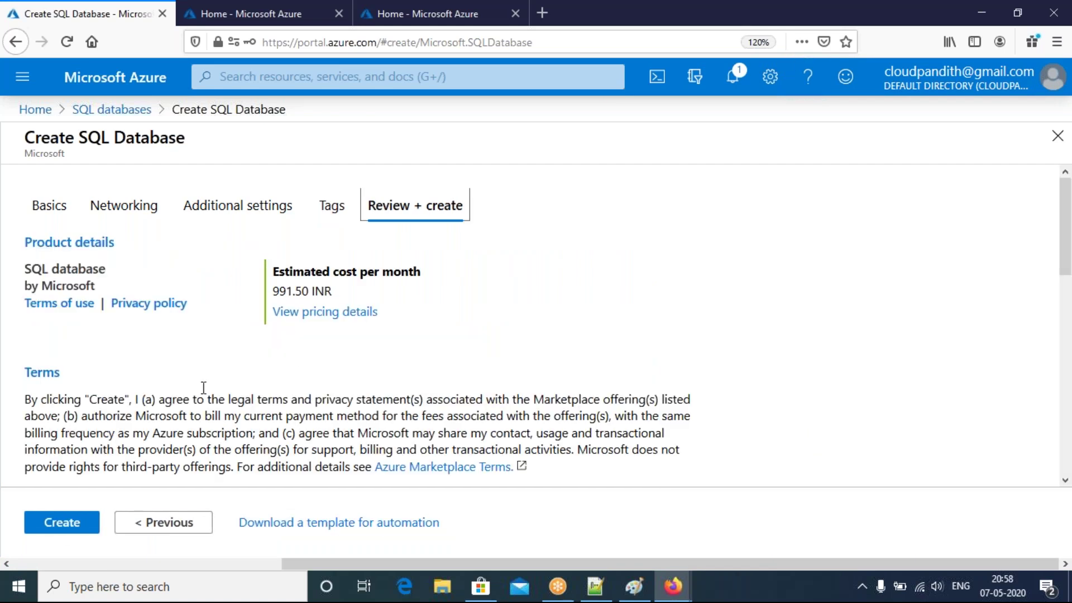
# Check the 991.50 INR monthly cost estimate, then submit the SQL database for creation.
pyautogui.moveTo(289, 272); pyautogui.dragTo(425, 273)
pyautogui.click(425, 275)
pyautogui.moveTo(270, 293); pyautogui.dragTo(342, 298)
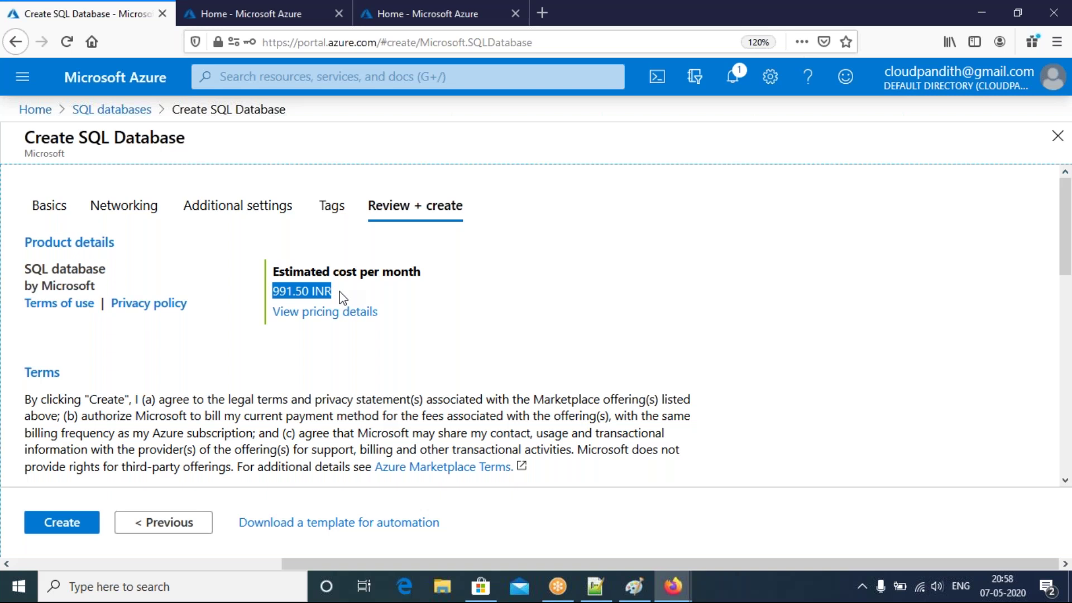
pyautogui.click(64, 528)
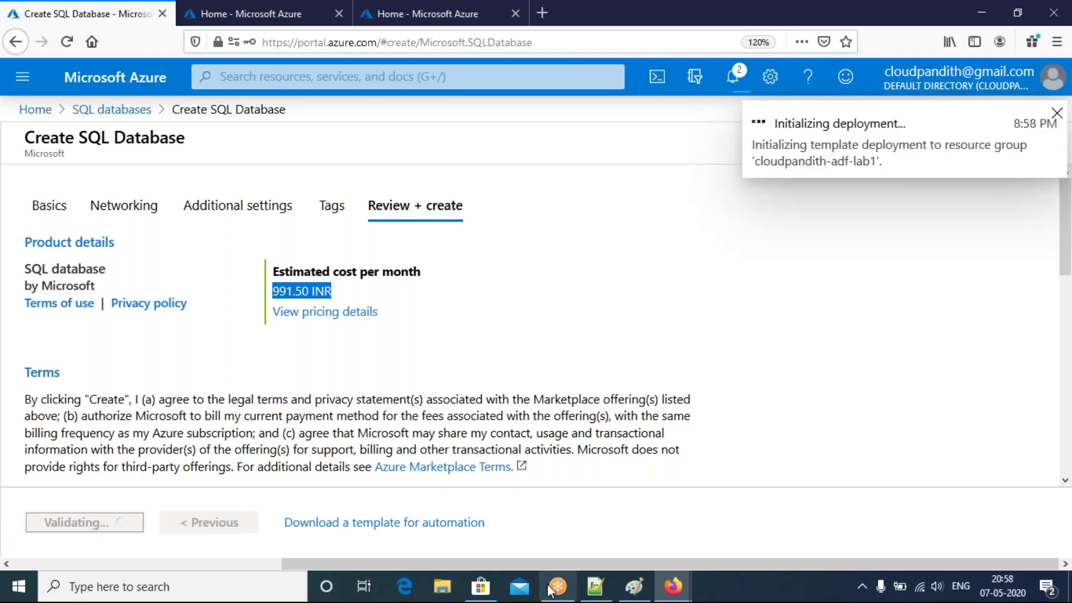
pyautogui.click(626, 590)
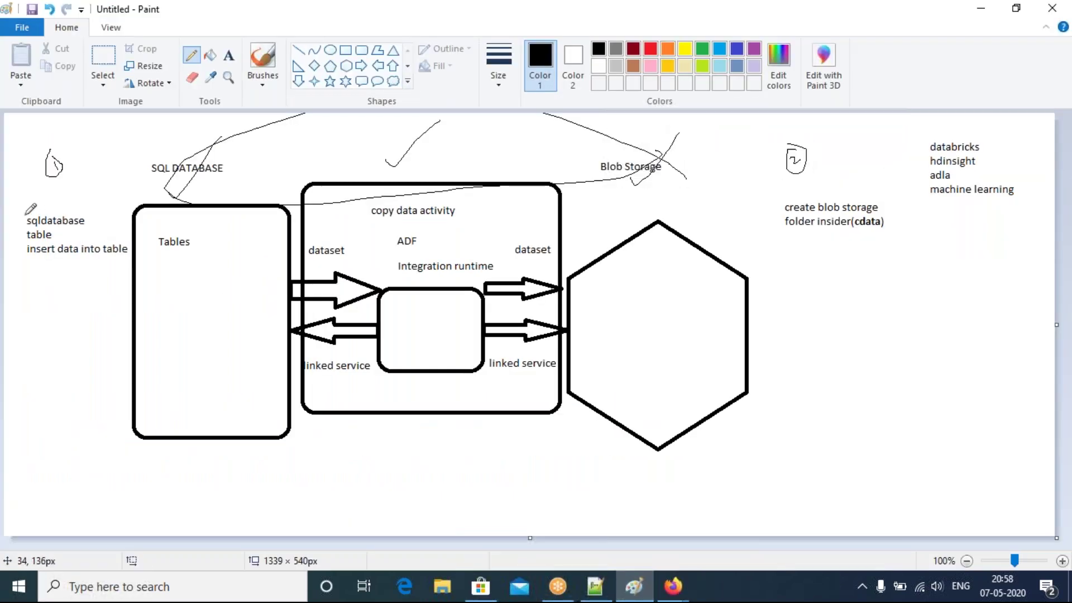
# Pencil a check mark beside the sqldatabase notes and a line from 'create blob storage' toward 'databricks'.
pyautogui.moveTo(25, 220); pyautogui.dragTo(64, 190)
pyautogui.moveTo(27, 216); pyautogui.dragTo(23, 220)
pyautogui.moveTo(22, 219); pyautogui.dragTo(67, 176)
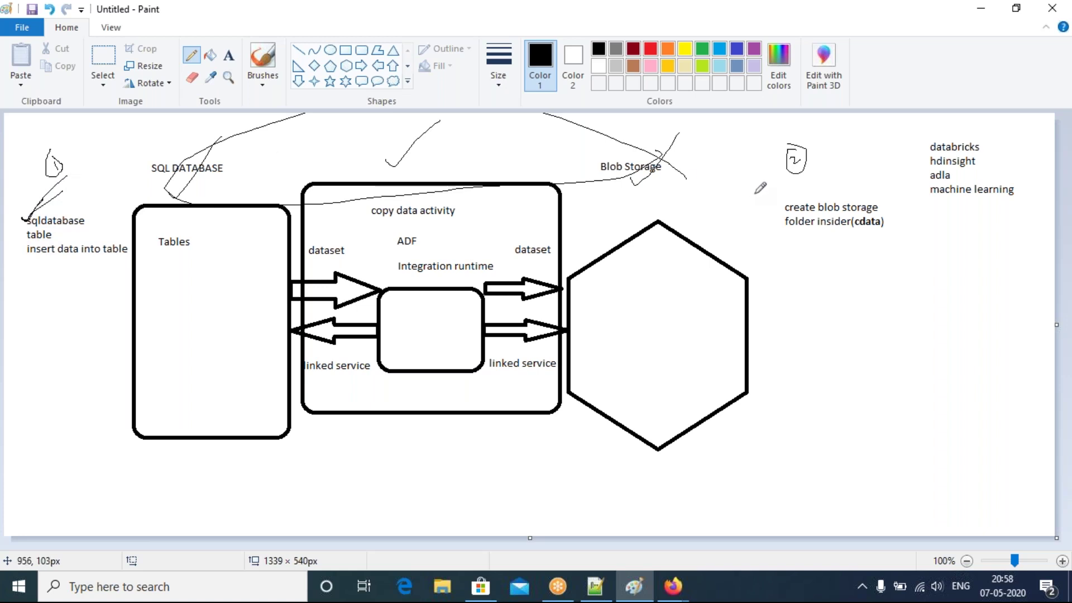
pyautogui.moveTo(882, 204); pyautogui.dragTo(936, 127)
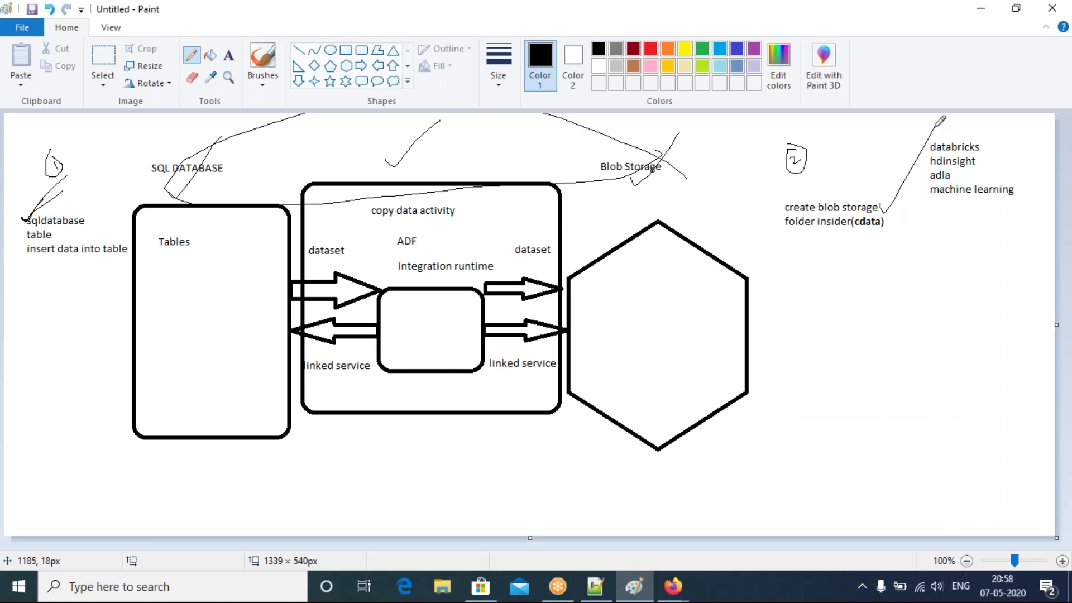
pyautogui.hotkey('alt', 'Tab')
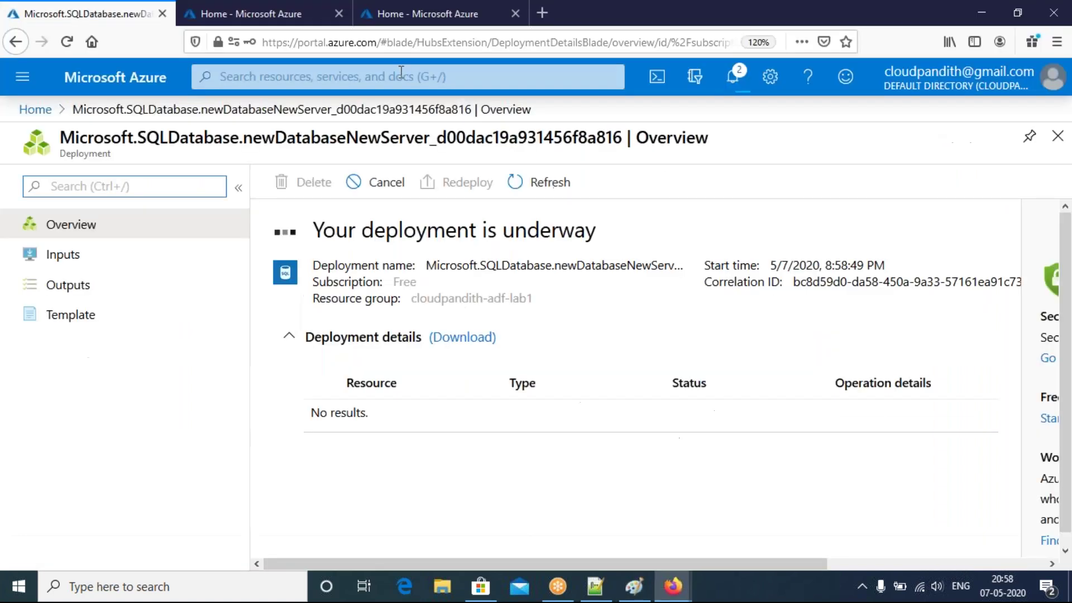
# From the Azure home page, find Storage accounts by searching 'storage acc' and start adding one.
pyautogui.click(265, 22)
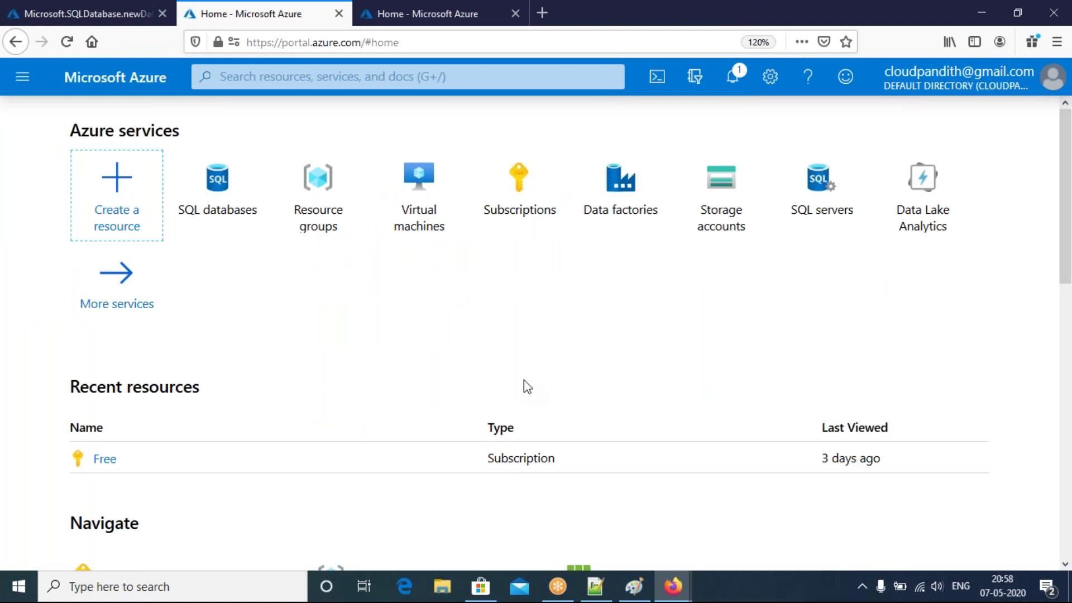
pyautogui.click(727, 227)
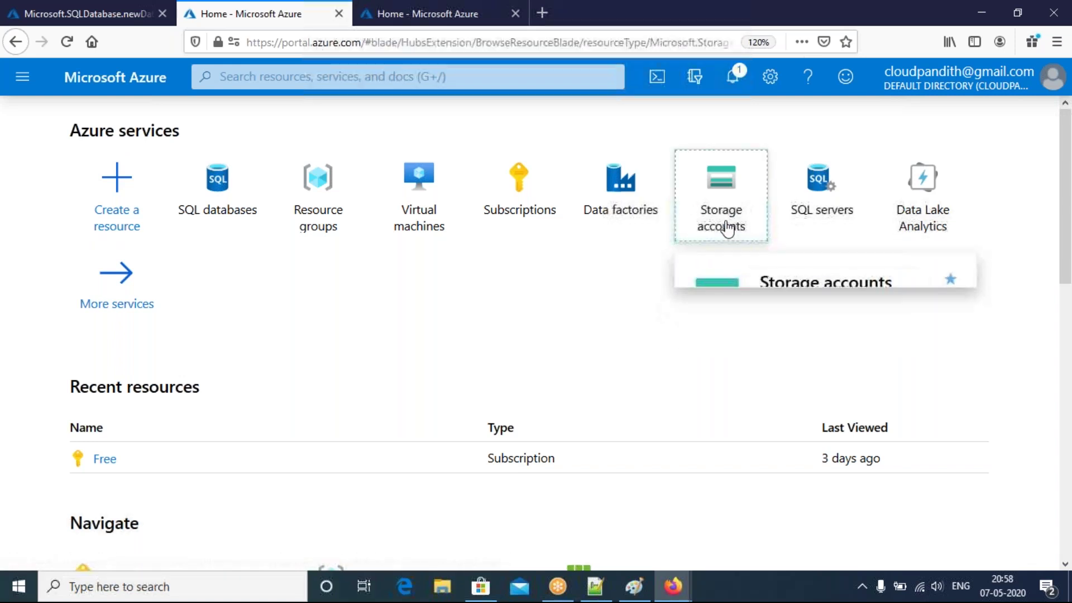
pyautogui.click(324, 77)
pyautogui.write('storage a')
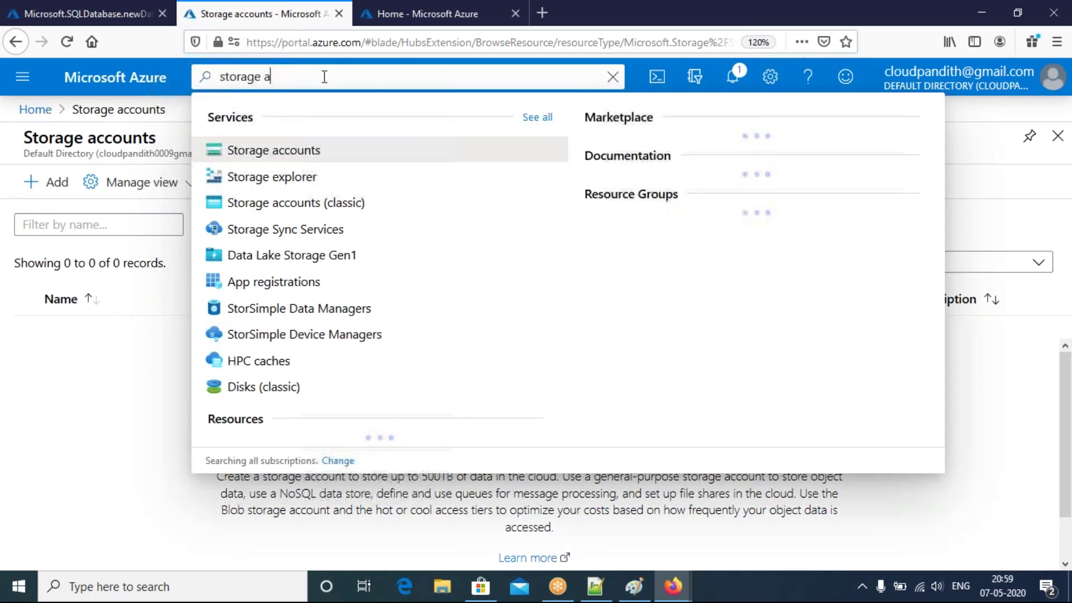
pyautogui.write('cc')
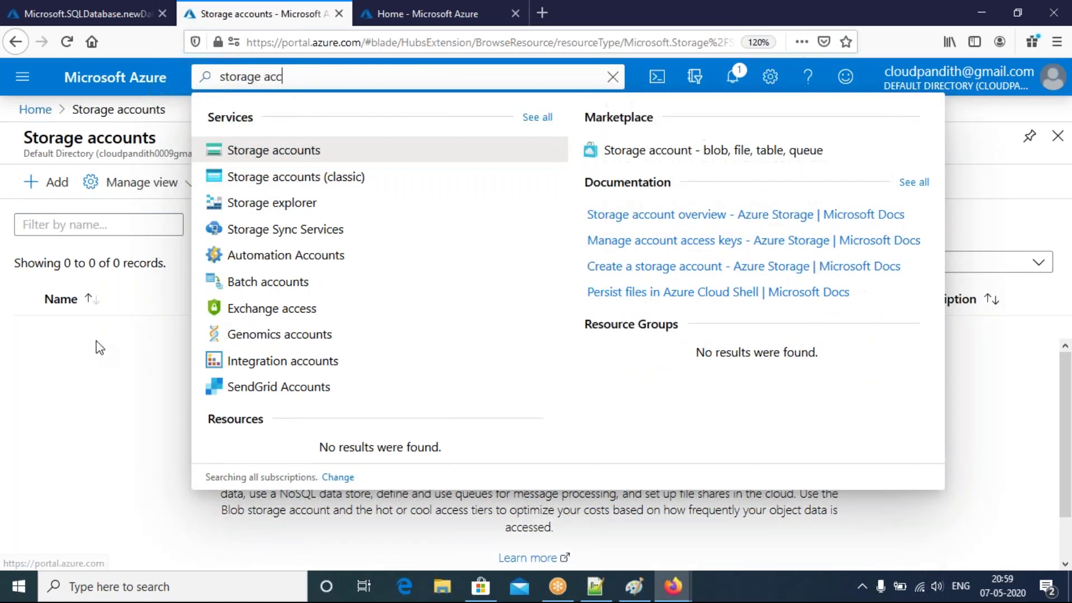
pyautogui.click(261, 151)
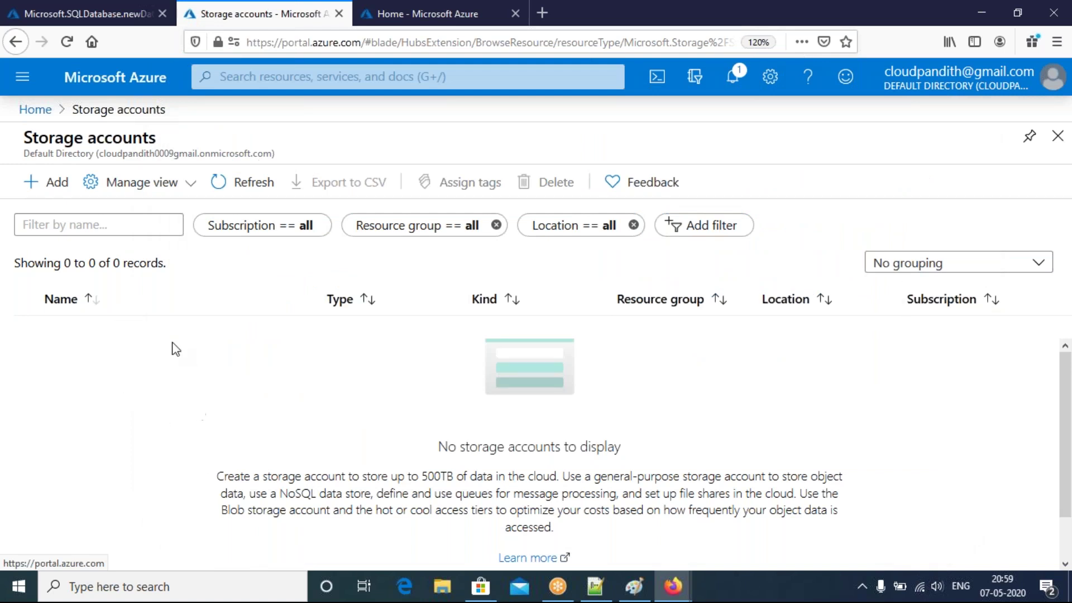
pyautogui.click(63, 192)
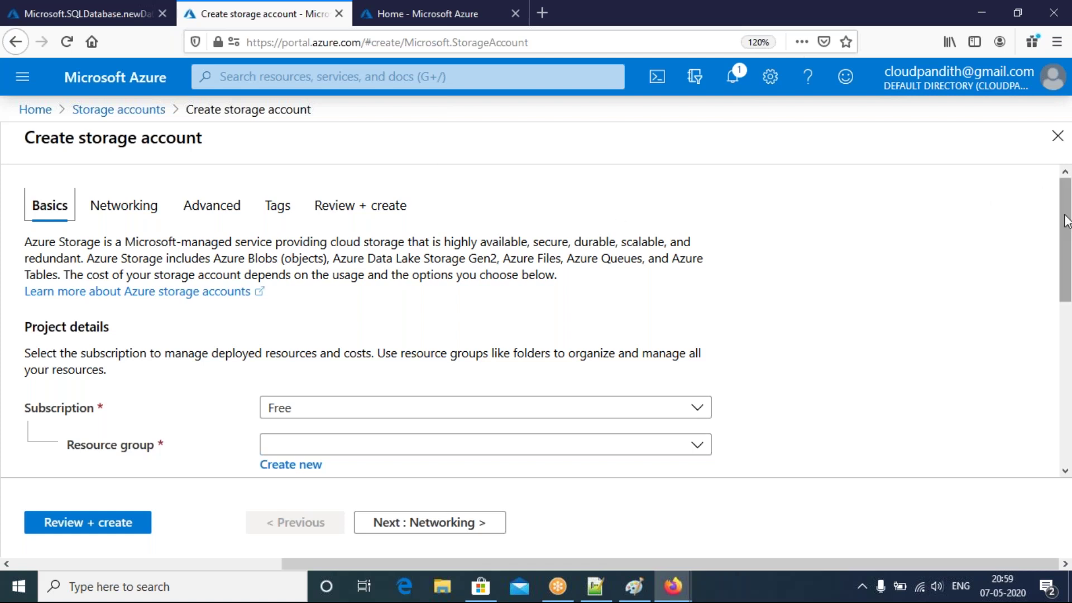
# Choose the existing ADF lab resource group for the new storage account.
pyautogui.scroll(-2, 1066, 220)
pyautogui.click(634, 587)
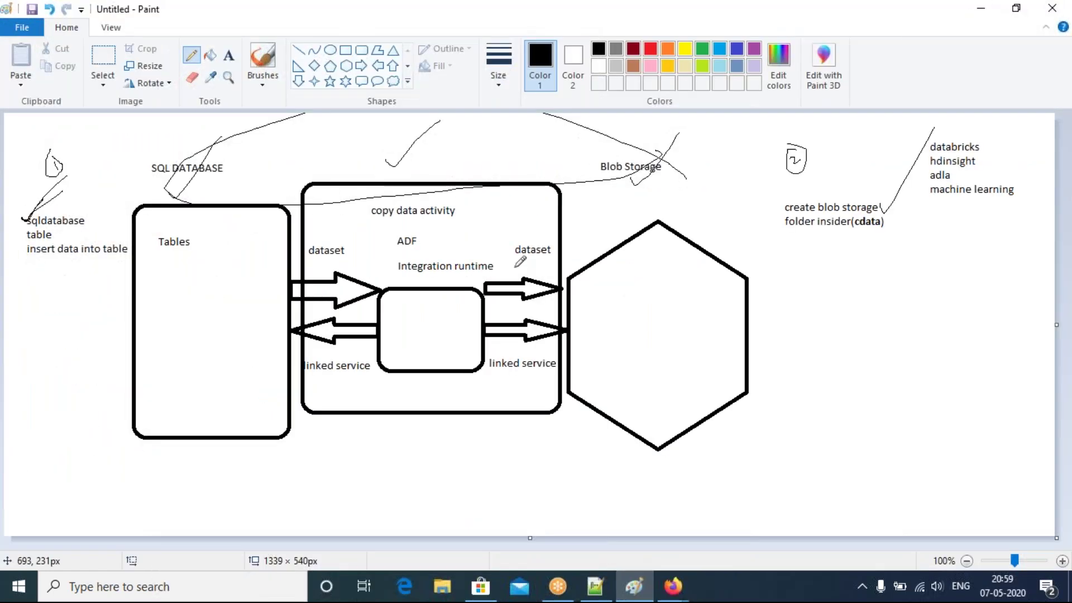
pyautogui.hotkey('alt', 'Tab')
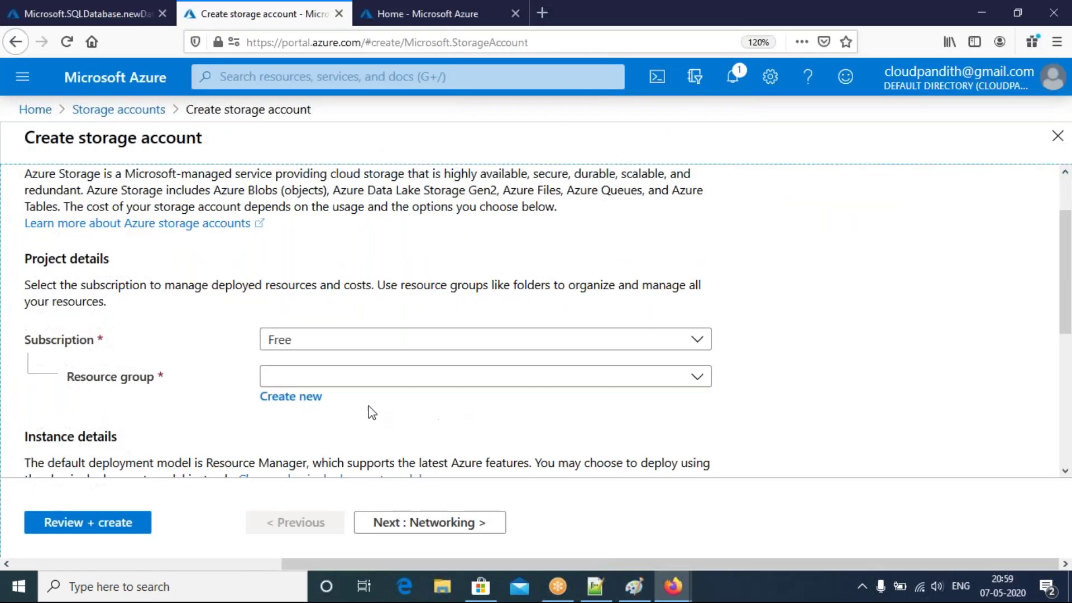
pyautogui.click(317, 380)
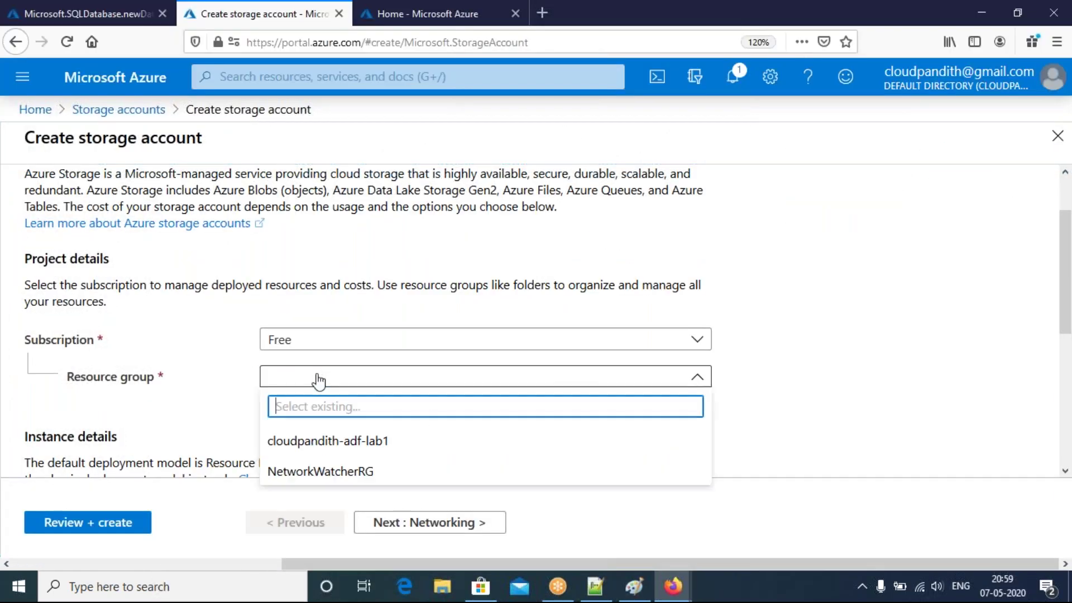
pyautogui.click(335, 444)
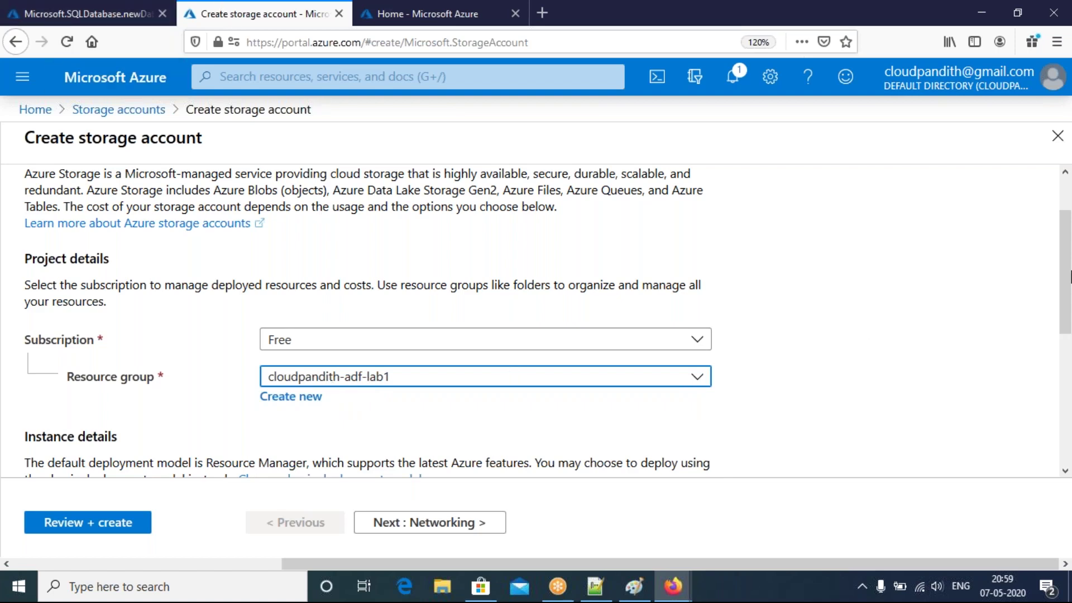
# Name the storage account blobstorage005.
pyautogui.moveTo(1065, 290); pyautogui.dragTo(1065, 398)
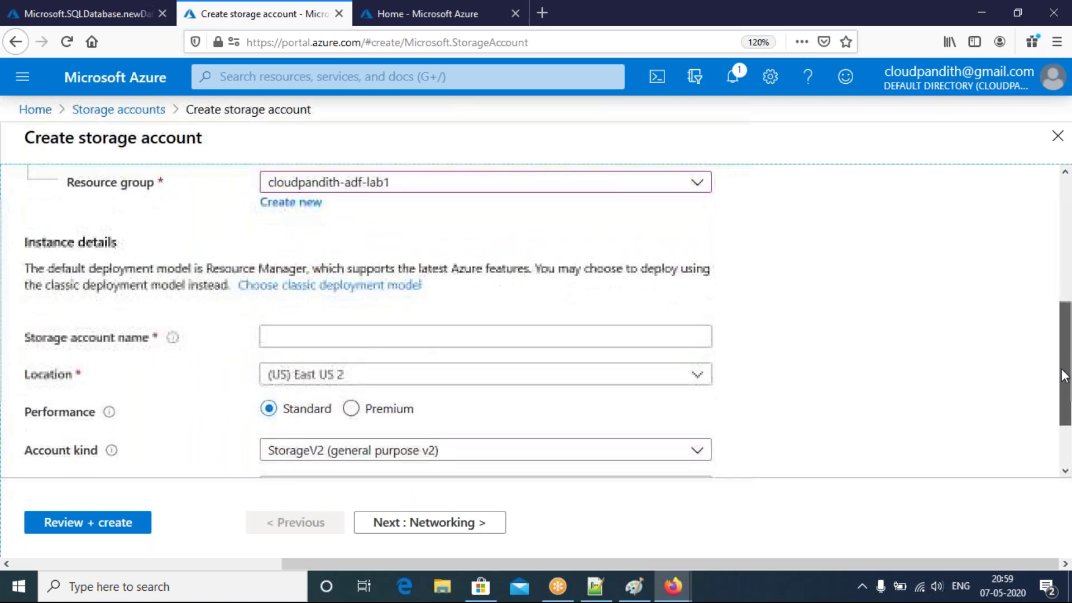
pyautogui.click(409, 335)
pyautogui.write('blobstorage005')
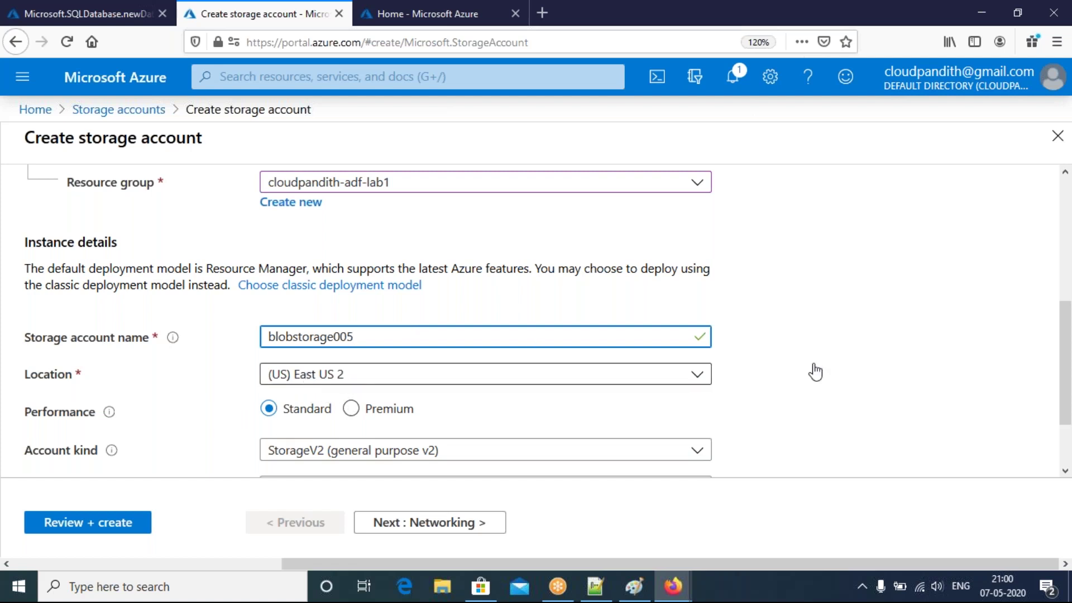
# Keep (US) East US 2 as the location and bring up the account kind list.
pyautogui.scroll(-2, 603, 304)
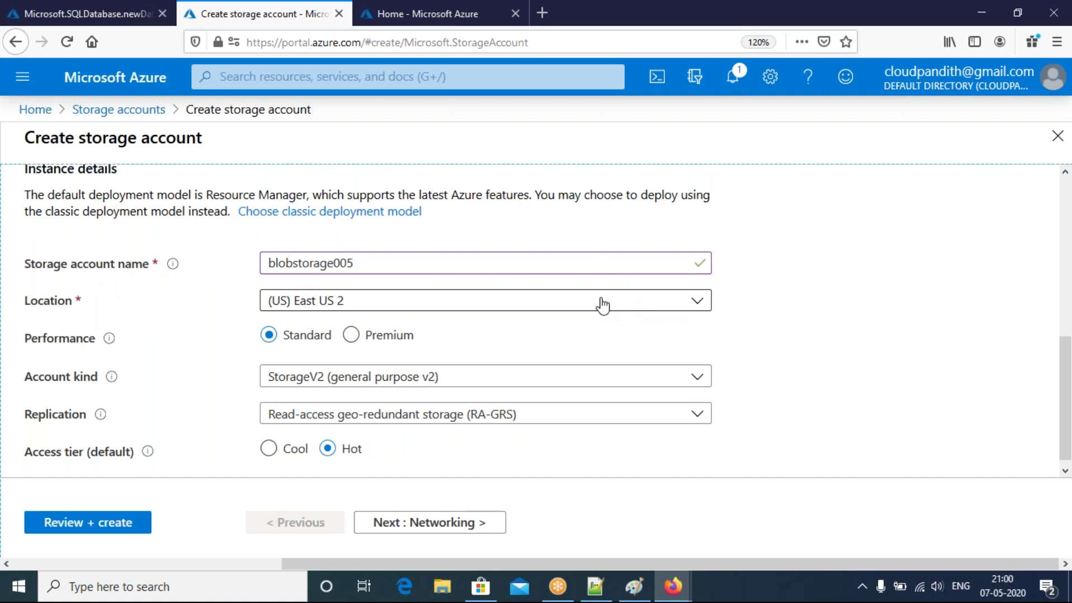
pyautogui.click(601, 305)
pyautogui.moveTo(705, 498); pyautogui.dragTo(703, 394)
pyautogui.click(793, 352)
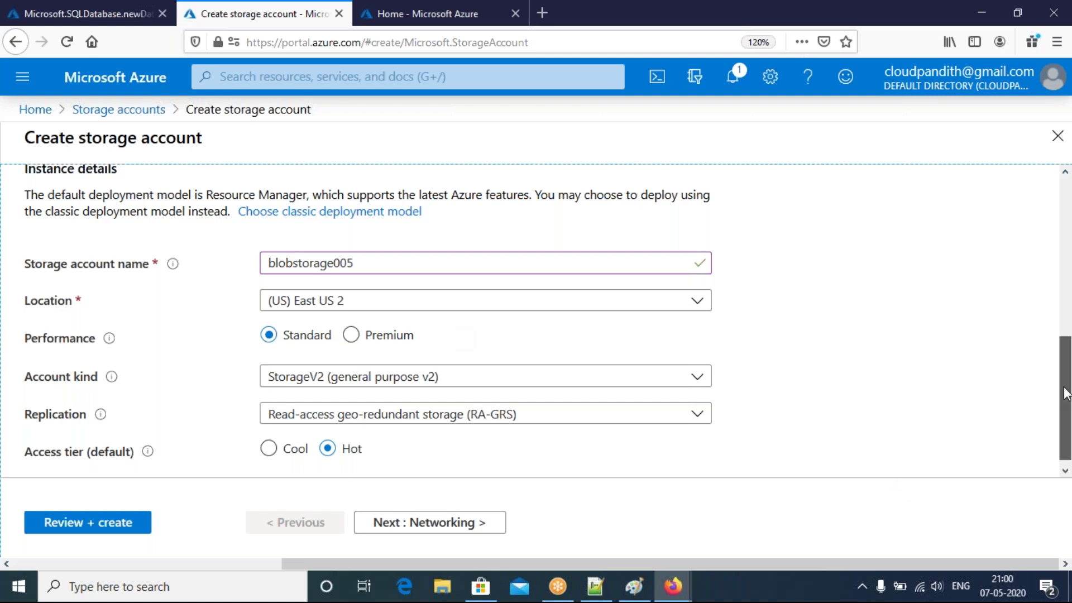
pyautogui.scroll(-1, 484, 438)
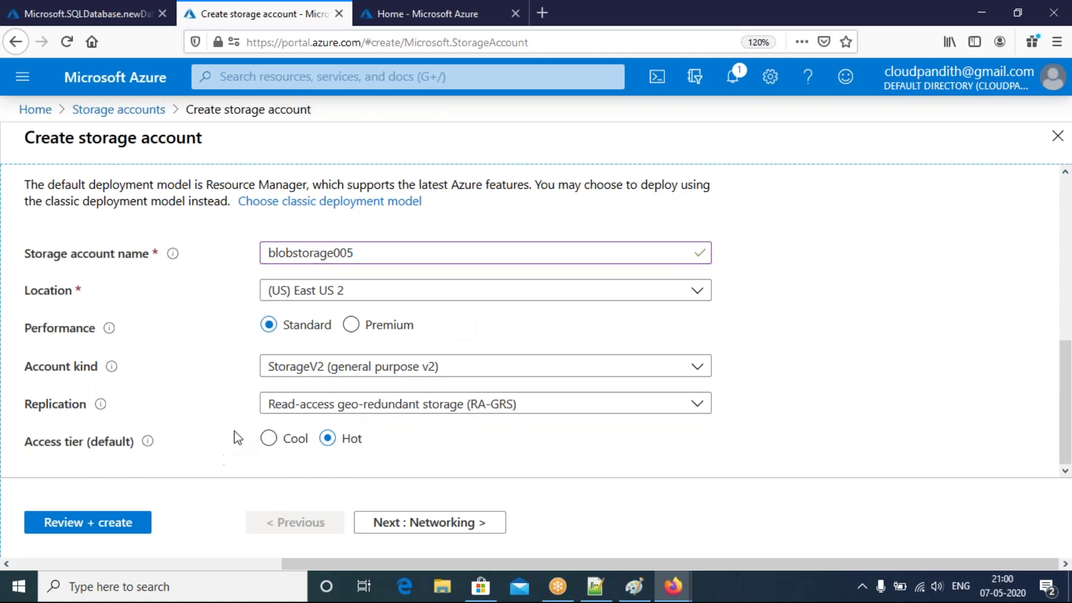
pyautogui.click(343, 375)
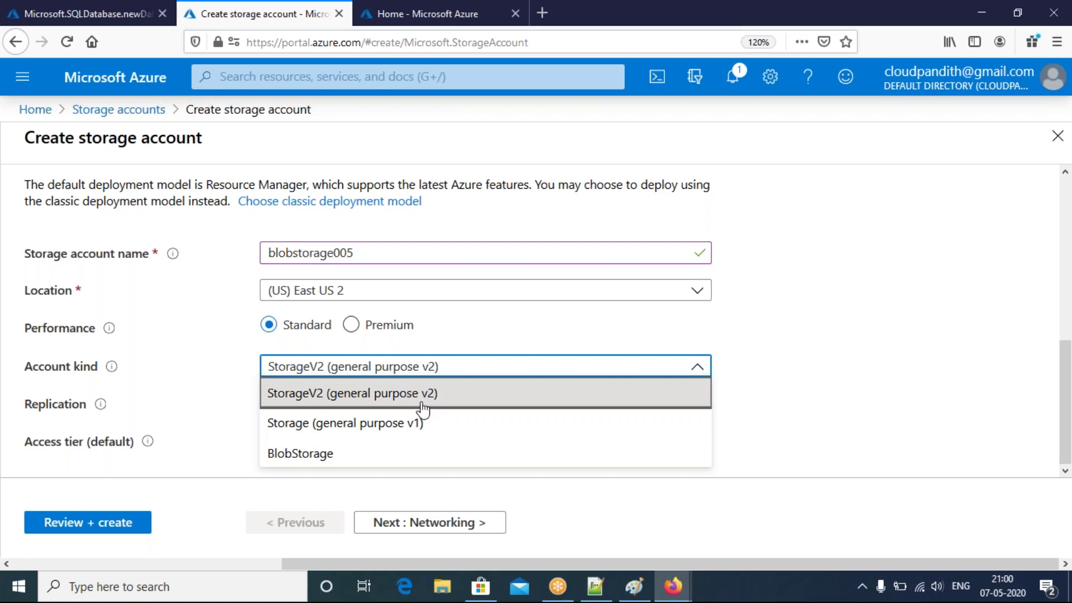
# Set the account kind to BlobStorage and review the replication options before returning to Paint.
pyautogui.click(321, 455)
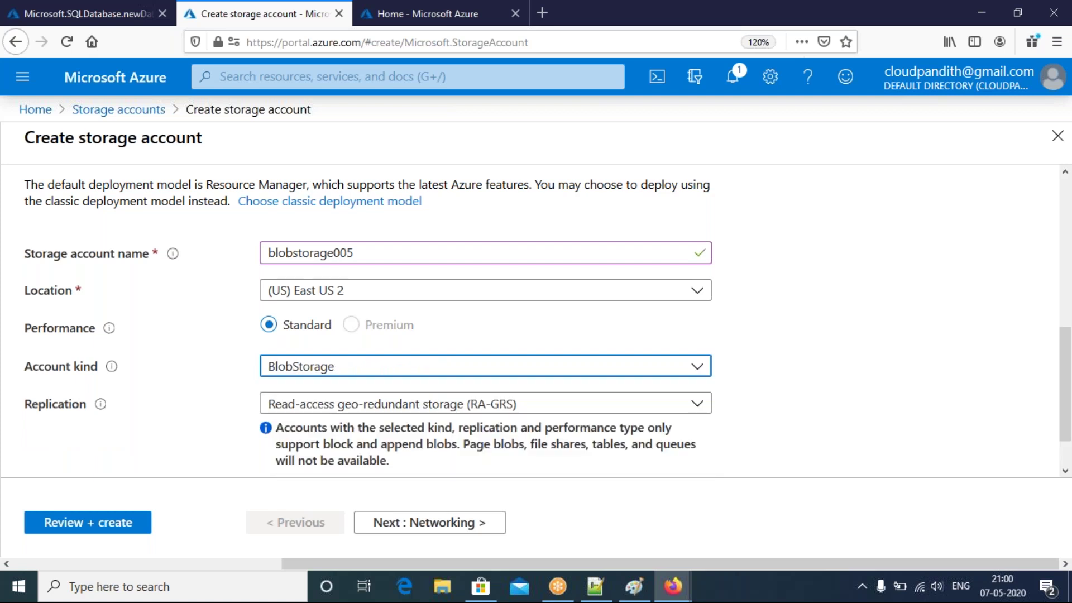
pyautogui.scroll(-2, 1061, 366)
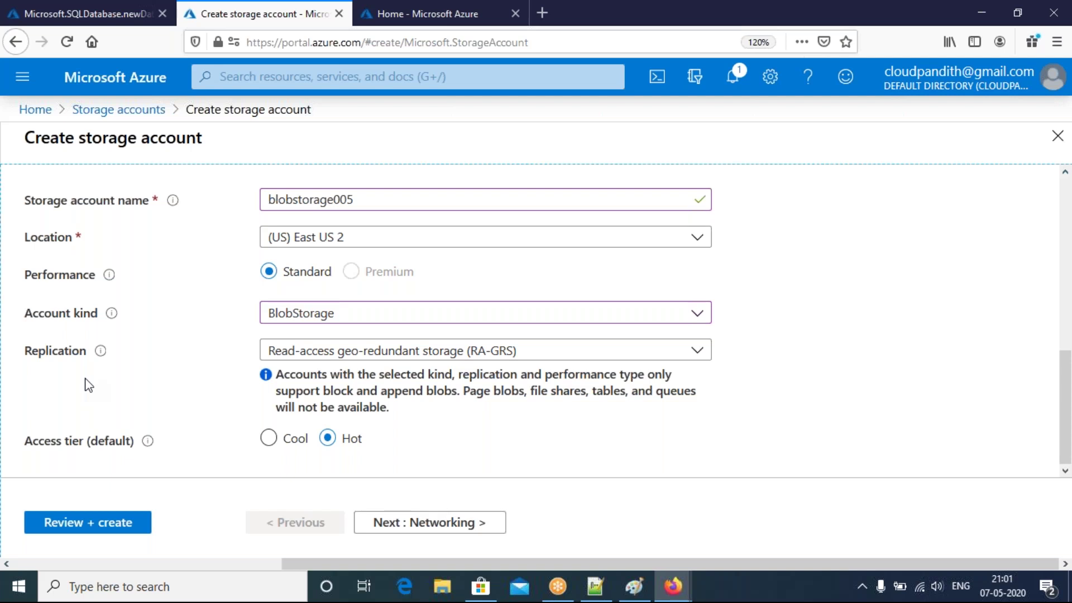
pyautogui.click(330, 356)
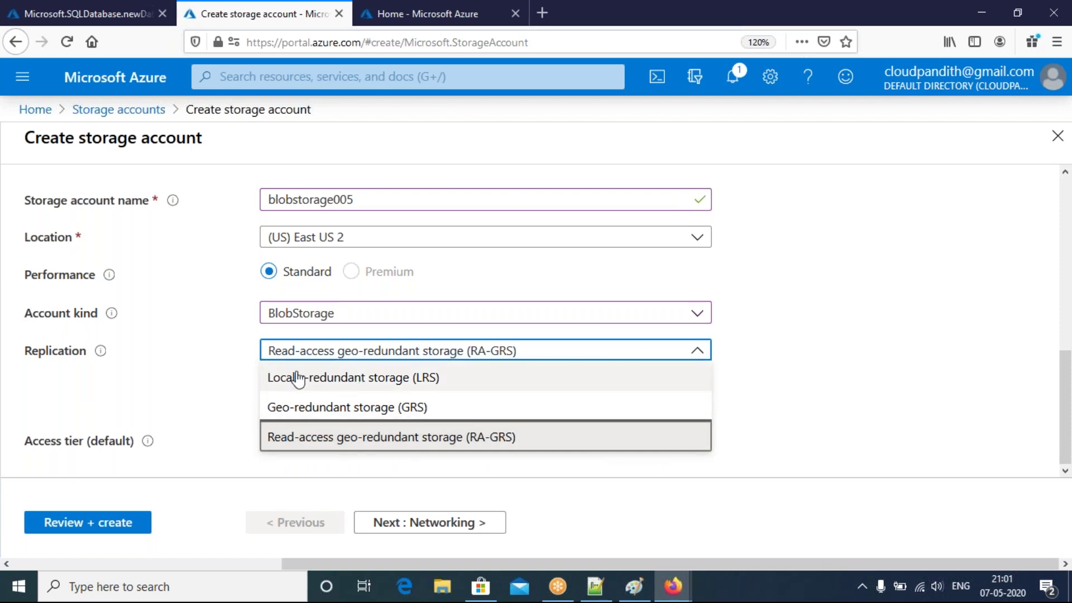
pyautogui.click(634, 586)
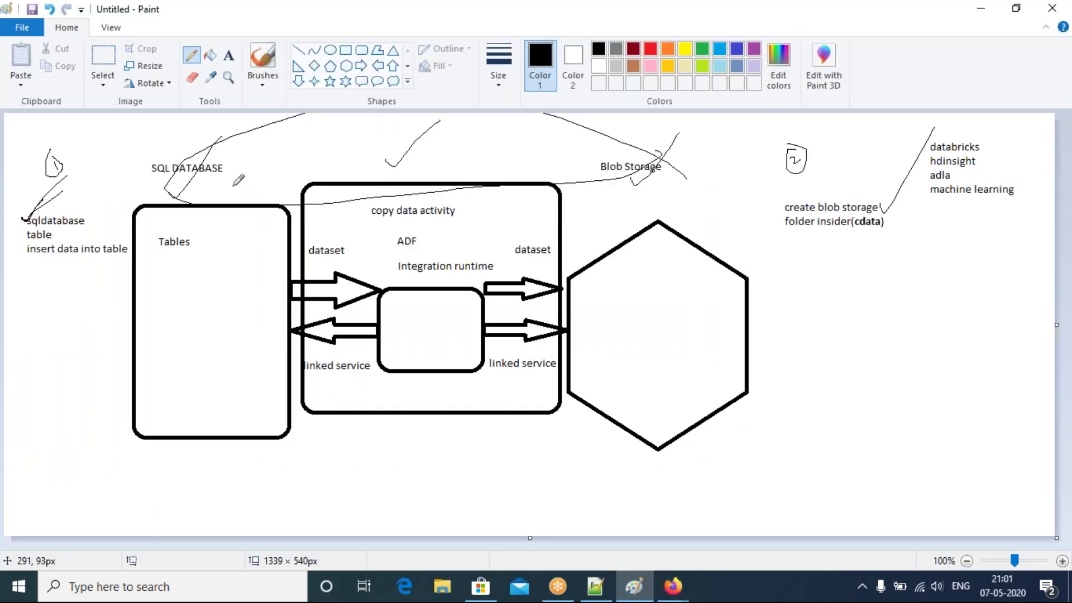
# Launch a new blank Paint window from Windows search 'paint'.
pyautogui.click(149, 585)
pyautogui.write('paint')
pyautogui.press('Return')
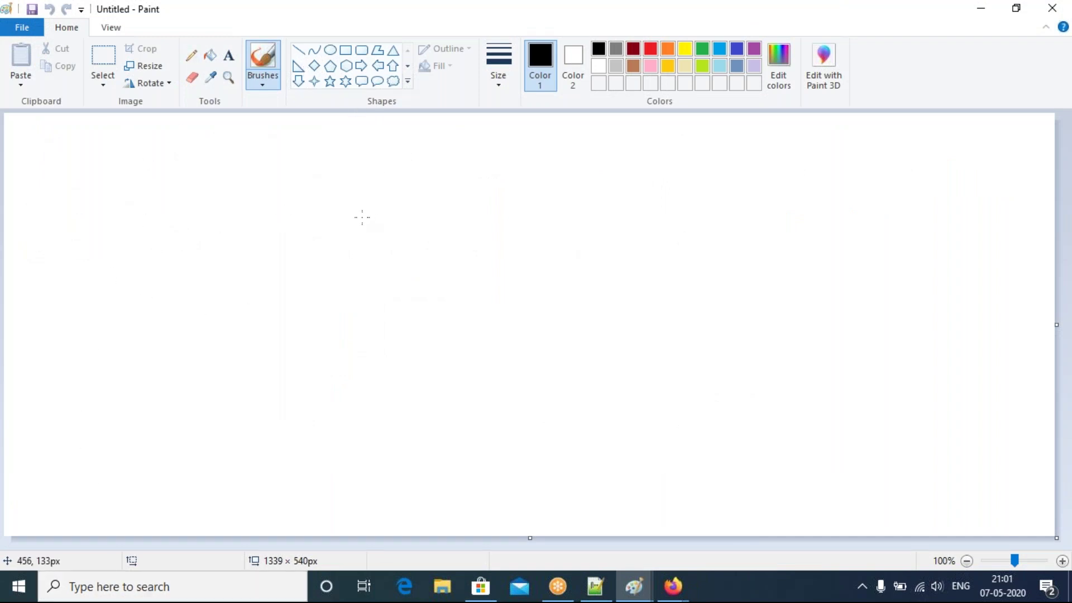
pyautogui.hotkey('alt', 'Tab')
pyautogui.hotkey('alt', 'Tab')
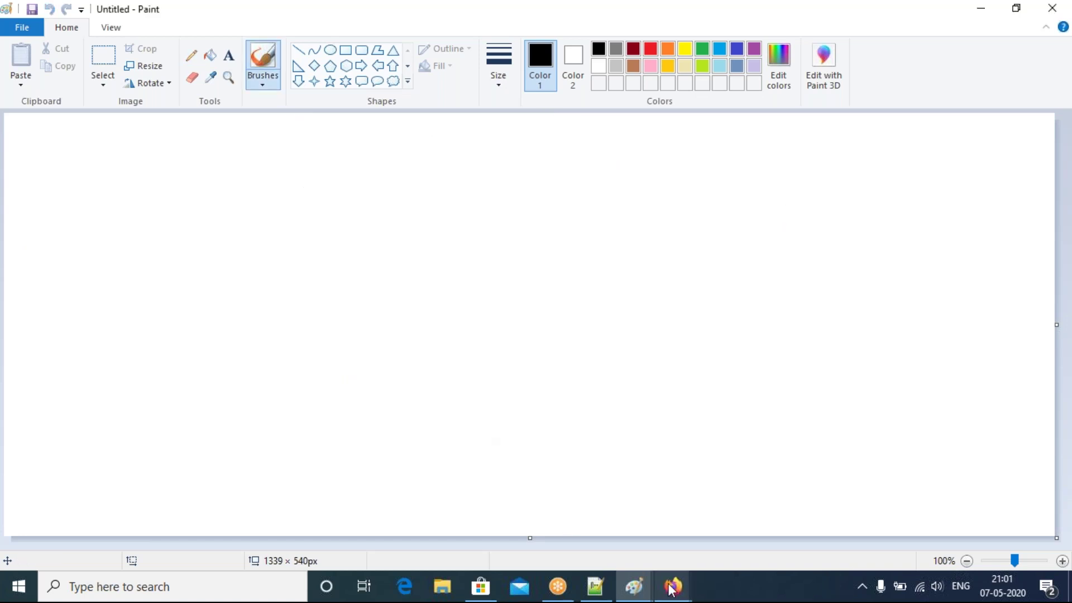
pyautogui.moveTo(672, 587)
pyautogui.click(739, 507)
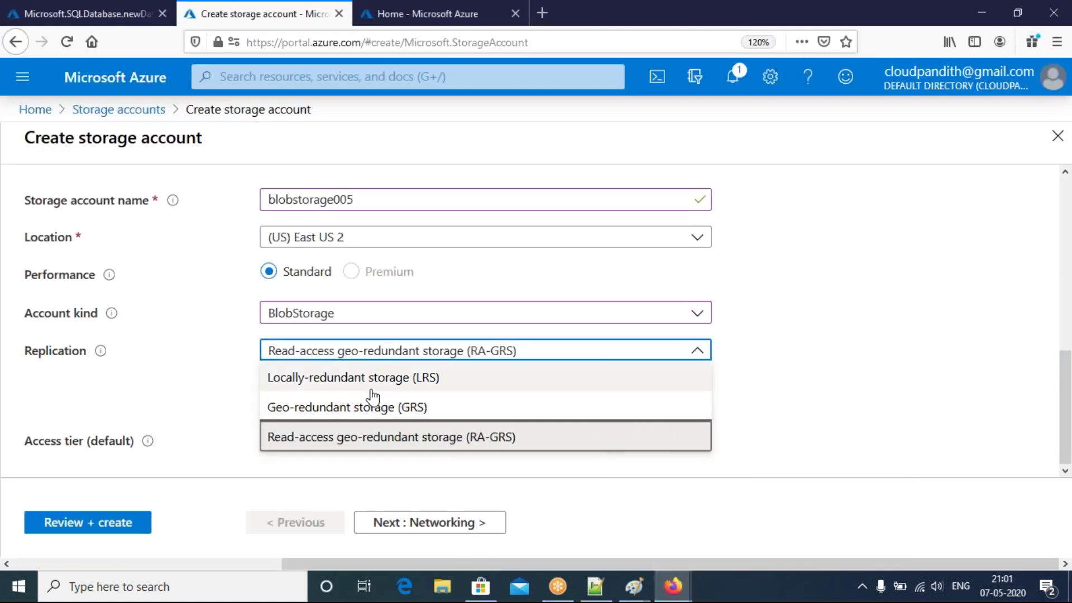
pyautogui.hotkey('alt', 'Tab')
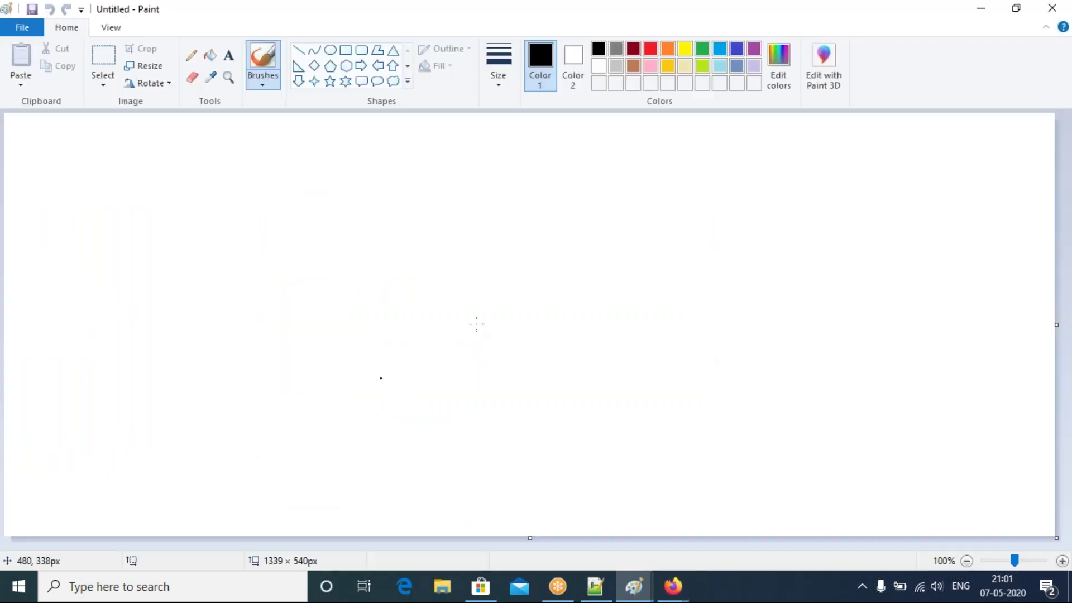
# Draw a large rounded rectangle with two smaller rounded boxes inside it.
pyautogui.click(362, 49)
pyautogui.moveTo(166, 187); pyautogui.dragTo(479, 413)
pyautogui.click(610, 416)
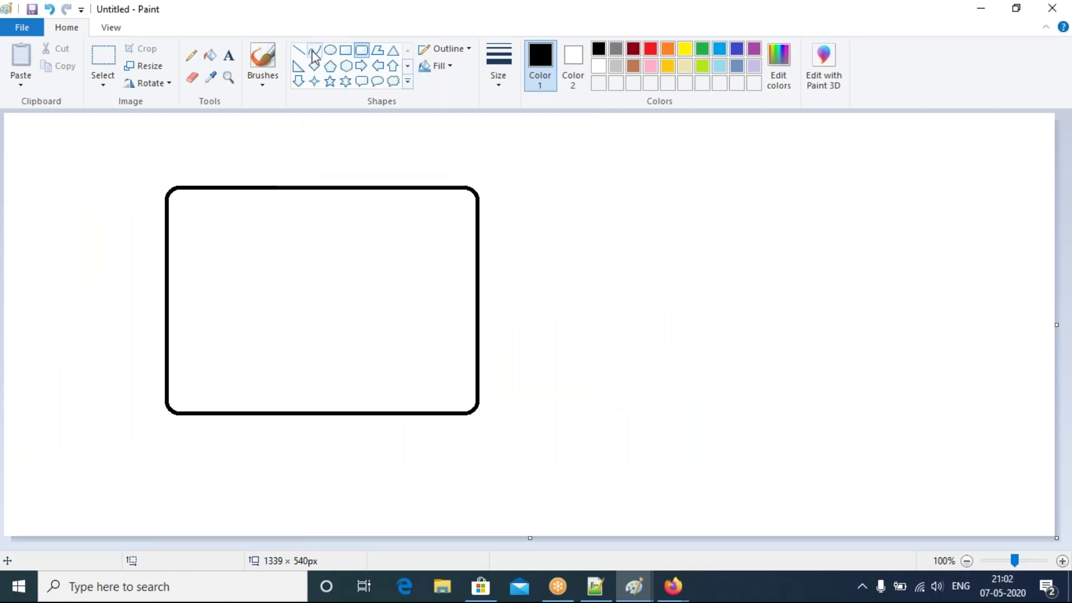
pyautogui.click(192, 55)
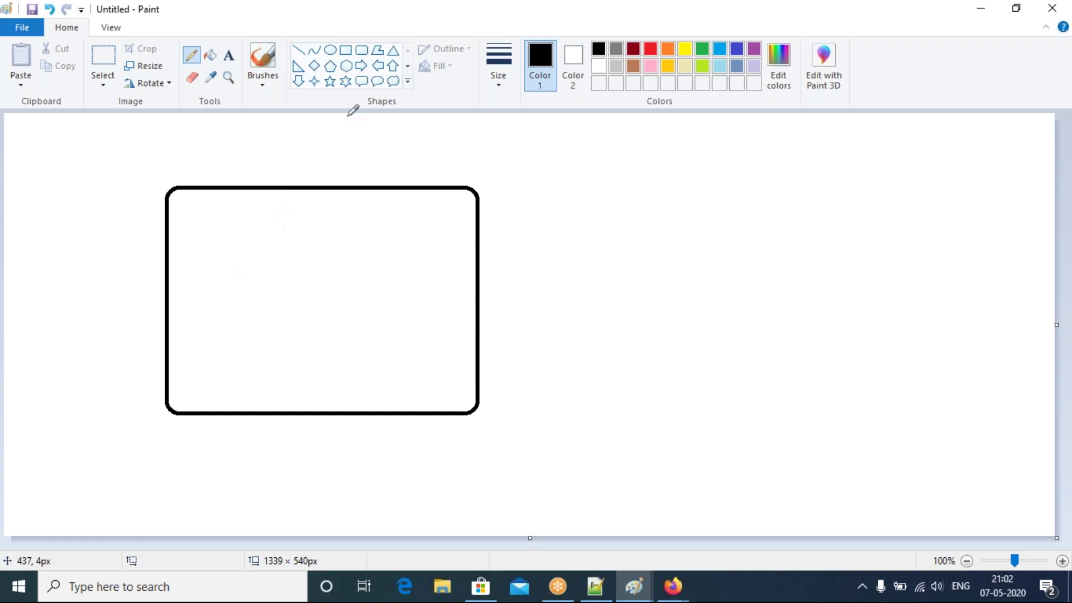
pyautogui.click(362, 52)
pyautogui.moveTo(207, 250); pyautogui.dragTo(275, 369)
pyautogui.moveTo(322, 252); pyautogui.dragTo(385, 367)
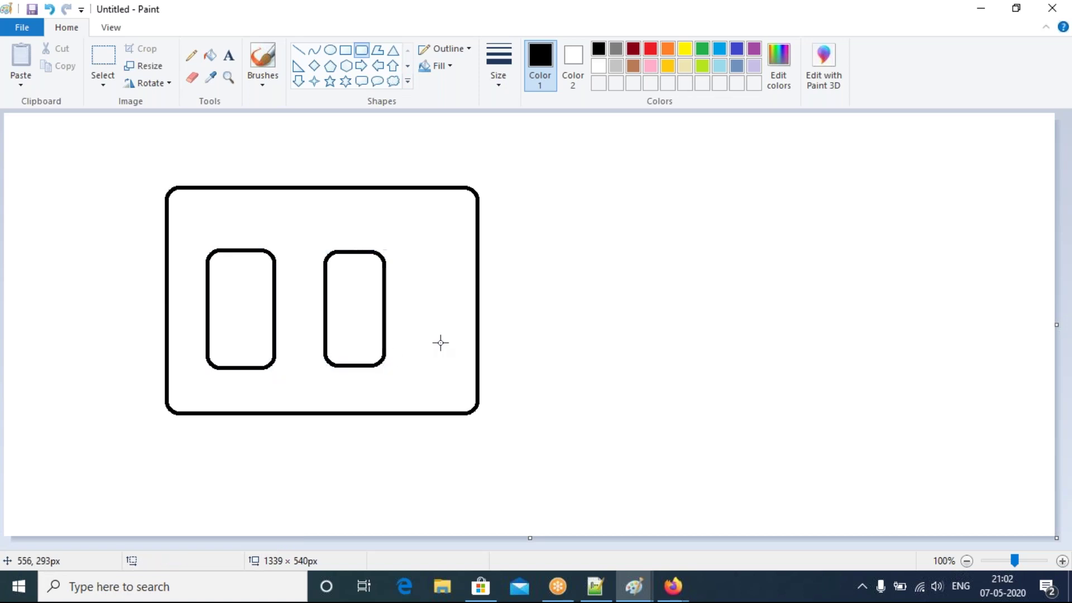
# Pencil loops in the small boxes, an X over the left one and a check above the middle.
pyautogui.click(191, 55)
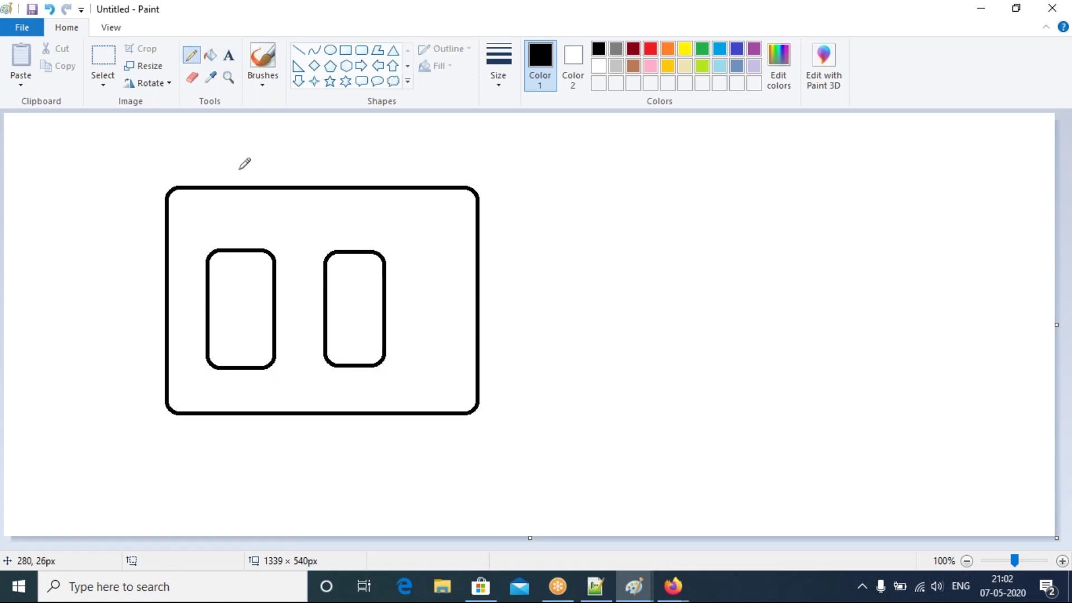
pyautogui.moveTo(227, 290)
pyautogui.mouseDown()
pyautogui.moveTo(229, 304)
pyautogui.moveTo(227, 276)
pyautogui.mouseUp()
pyautogui.moveTo(352, 273)
pyautogui.mouseDown()
pyautogui.moveTo(348, 295)
pyautogui.moveTo(352, 276)
pyautogui.mouseUp()
pyautogui.moveTo(250, 219); pyautogui.dragTo(244, 266)
pyautogui.moveTo(215, 211); pyautogui.dragTo(269, 272)
pyautogui.moveTo(348, 228); pyautogui.dragTo(389, 212)
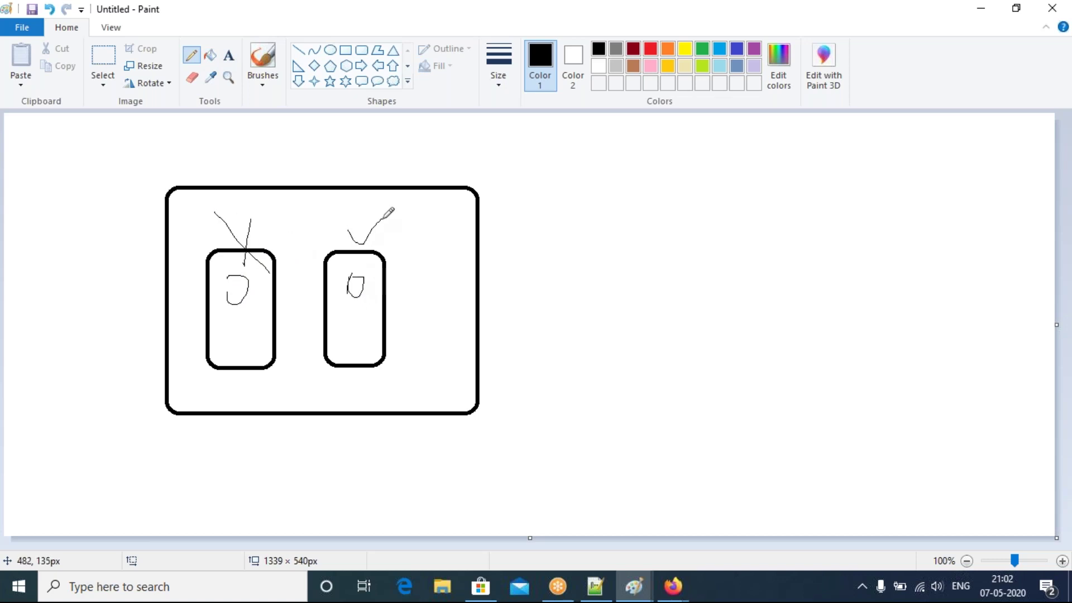
# Add a third small box on the right and pencil connecting strokes over the boxes.
pyautogui.click(361, 50)
pyautogui.moveTo(404, 257); pyautogui.dragTo(464, 368)
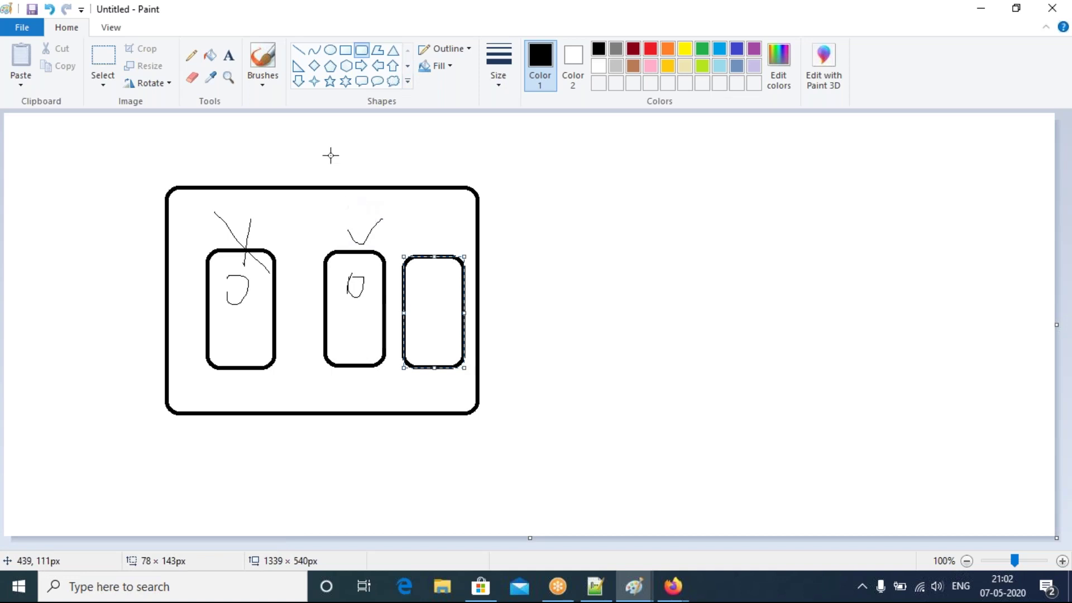
pyautogui.click(192, 55)
pyautogui.moveTo(354, 216)
pyautogui.mouseDown()
pyautogui.moveTo(362, 229)
pyautogui.moveTo(444, 200)
pyautogui.mouseUp()
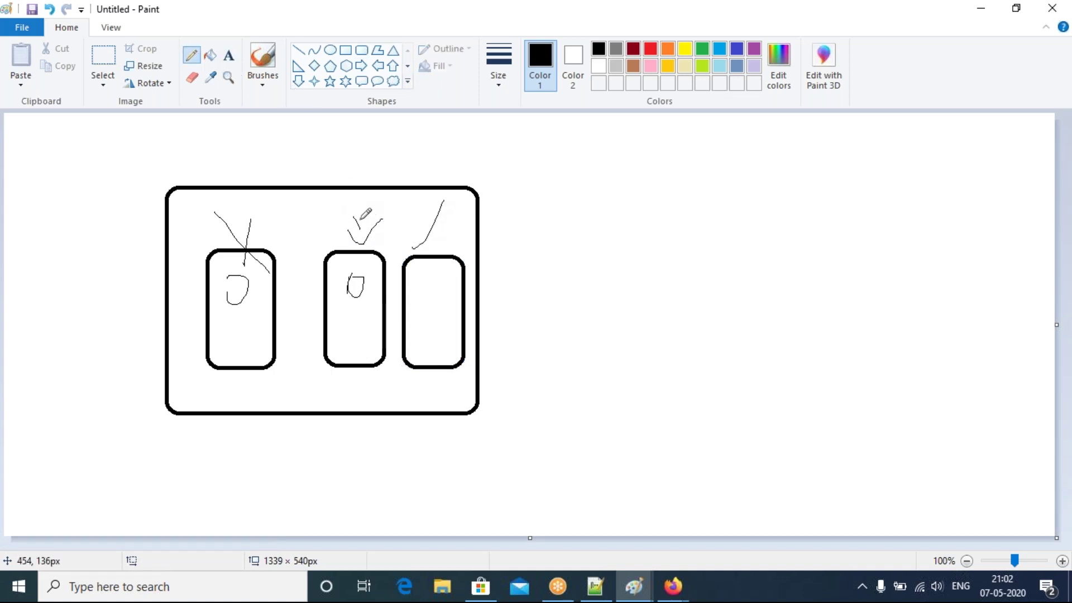
pyautogui.moveTo(357, 217)
pyautogui.mouseDown()
pyautogui.moveTo(380, 251)
pyautogui.moveTo(361, 241)
pyautogui.mouseUp()
pyautogui.moveTo(432, 255); pyautogui.dragTo(468, 190)
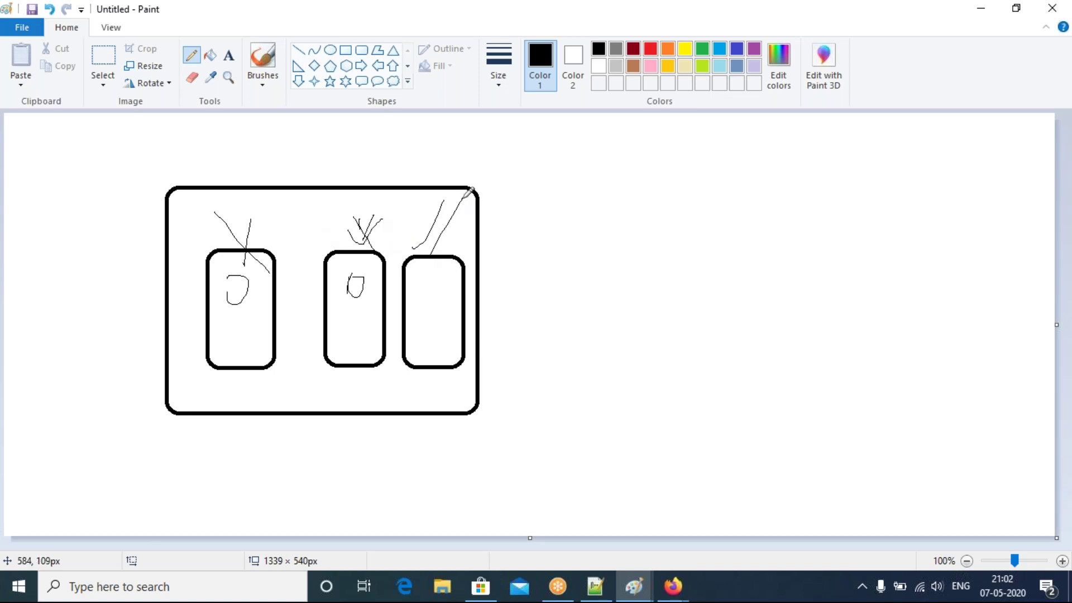
pyautogui.moveTo(254, 233)
pyautogui.mouseDown()
pyautogui.moveTo(273, 238)
pyautogui.moveTo(304, 212)
pyautogui.mouseUp()
pyautogui.moveTo(347, 234)
pyautogui.mouseDown()
pyautogui.moveTo(360, 241)
pyautogui.moveTo(392, 210)
pyautogui.moveTo(430, 233)
pyautogui.moveTo(465, 188)
pyautogui.mouseUp()
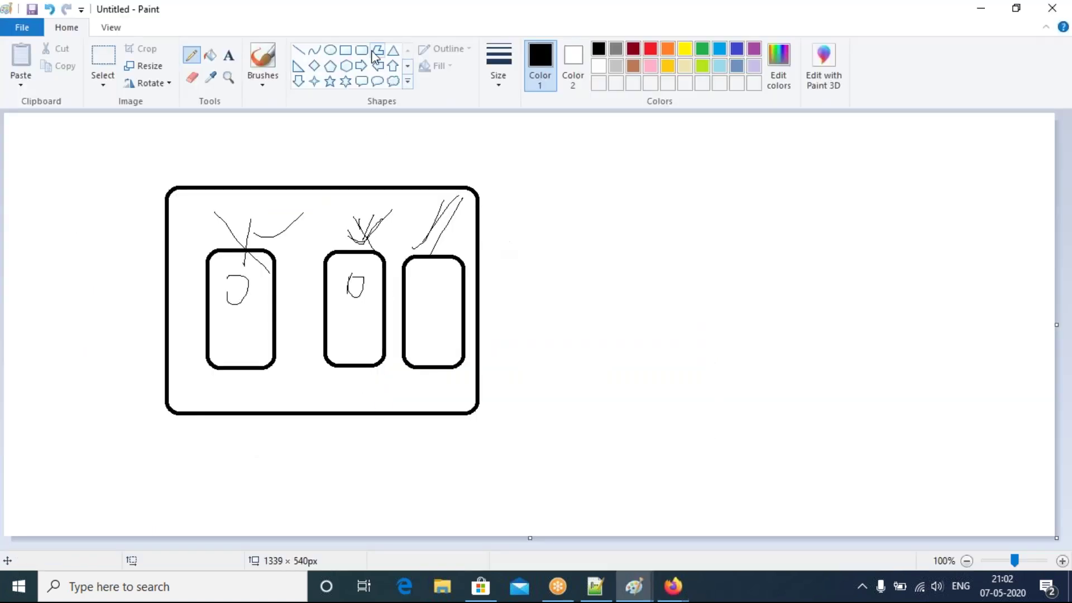
pyautogui.click(408, 83)
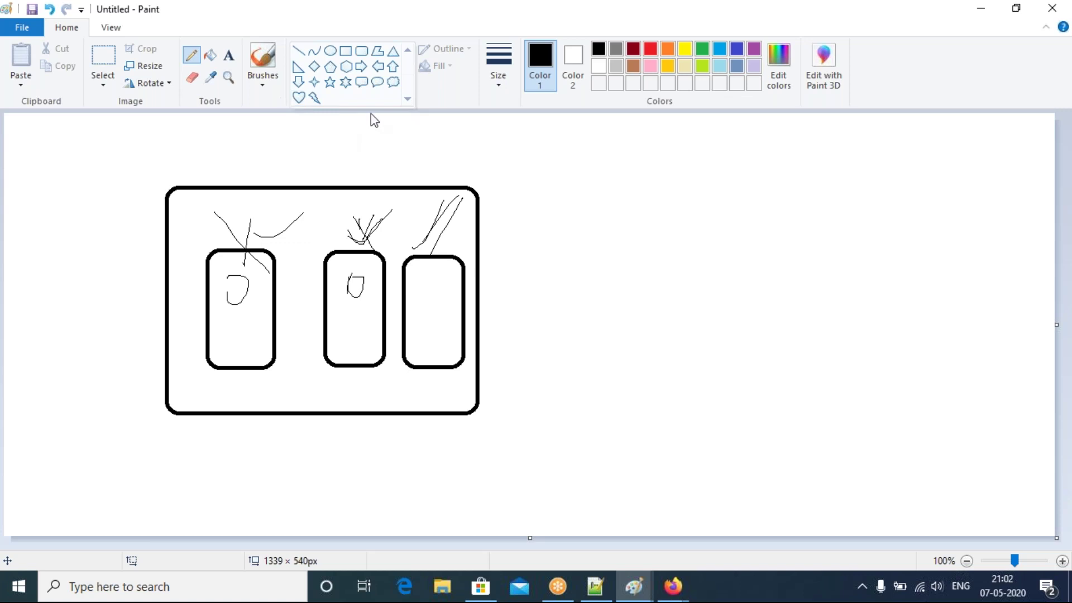
pyautogui.click(23, 27)
# Start a new picture without saving and draw two rounded boxes, left and right.
pyautogui.click(45, 54)
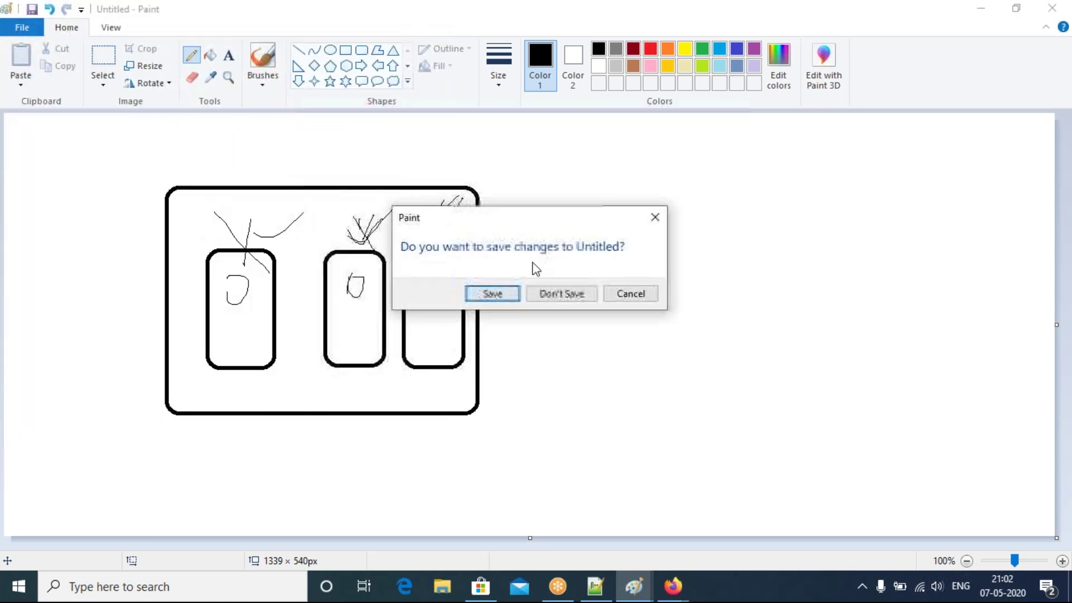
pyautogui.click(565, 293)
pyautogui.click(362, 50)
pyautogui.moveTo(125, 196)
pyautogui.mouseDown()
pyautogui.moveTo(202, 253)
pyautogui.moveTo(333, 390)
pyautogui.mouseUp()
pyautogui.moveTo(538, 199); pyautogui.dragTo(798, 401)
pyautogui.click(824, 431)
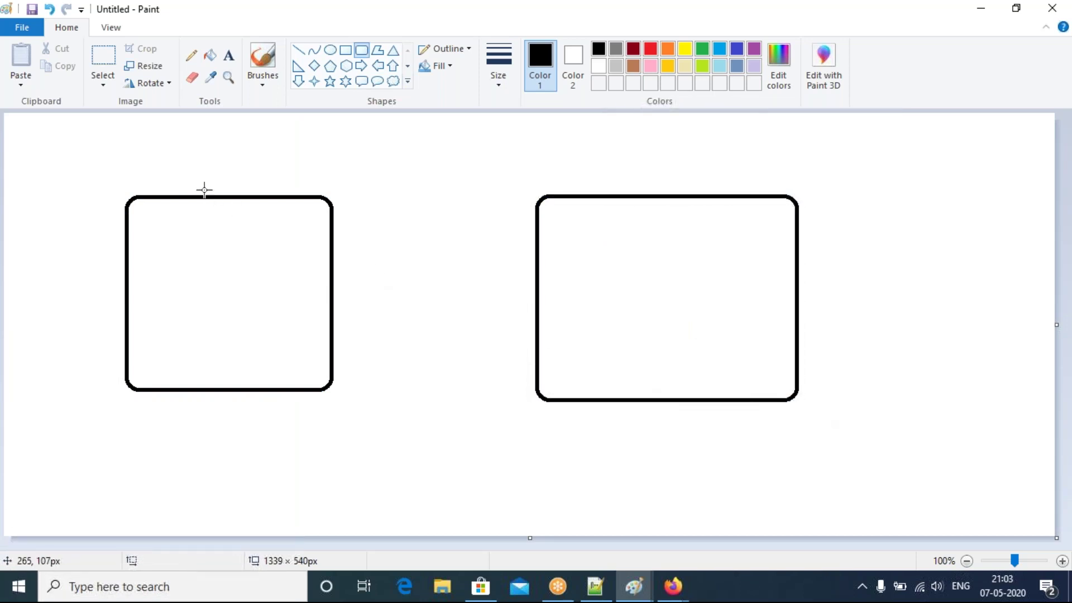
# Pencil a loop in each box, cross out the left one and tick the right one.
pyautogui.click(228, 55)
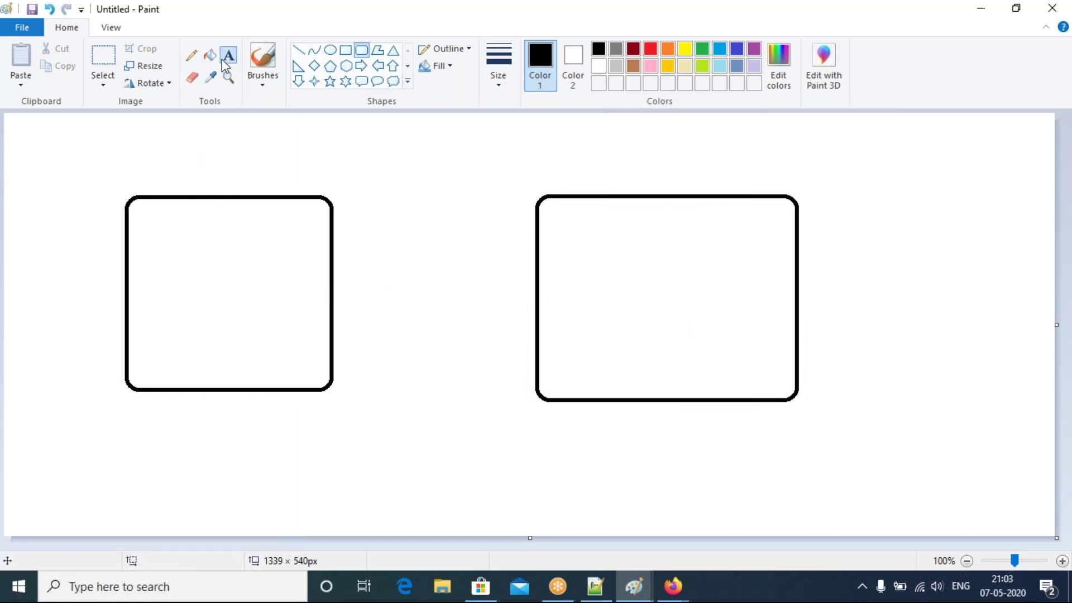
pyautogui.click(192, 54)
pyautogui.moveTo(228, 266)
pyautogui.mouseDown()
pyautogui.moveTo(201, 292)
pyautogui.moveTo(229, 272)
pyautogui.mouseUp()
pyautogui.moveTo(629, 264)
pyautogui.mouseDown()
pyautogui.moveTo(642, 304)
pyautogui.moveTo(618, 276)
pyautogui.mouseUp()
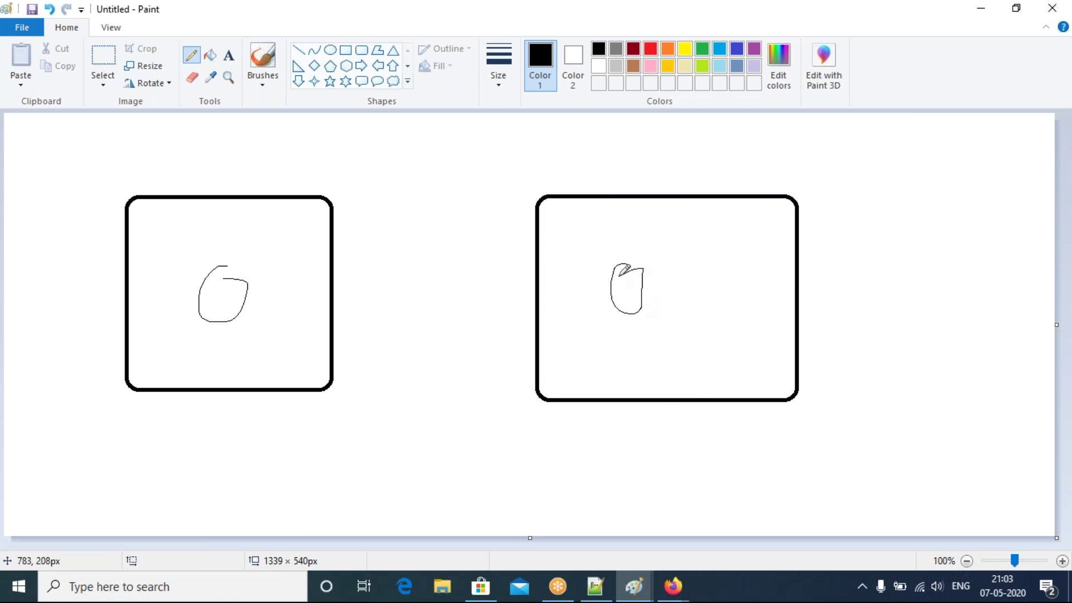
pyautogui.moveTo(271, 200); pyautogui.dragTo(183, 426)
pyautogui.moveTo(167, 232); pyautogui.dragTo(271, 350)
pyautogui.moveTo(596, 222)
pyautogui.mouseDown()
pyautogui.moveTo(607, 240)
pyautogui.moveTo(674, 158)
pyautogui.mouseUp()
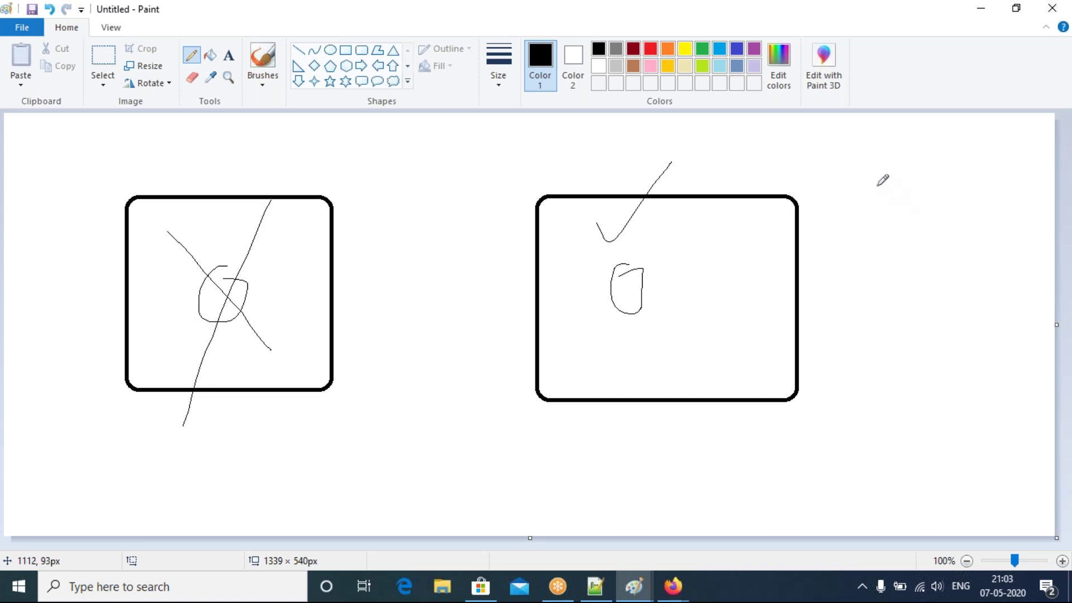
# Add a tall third rounded box at the far right with an oval inside.
pyautogui.click(362, 50)
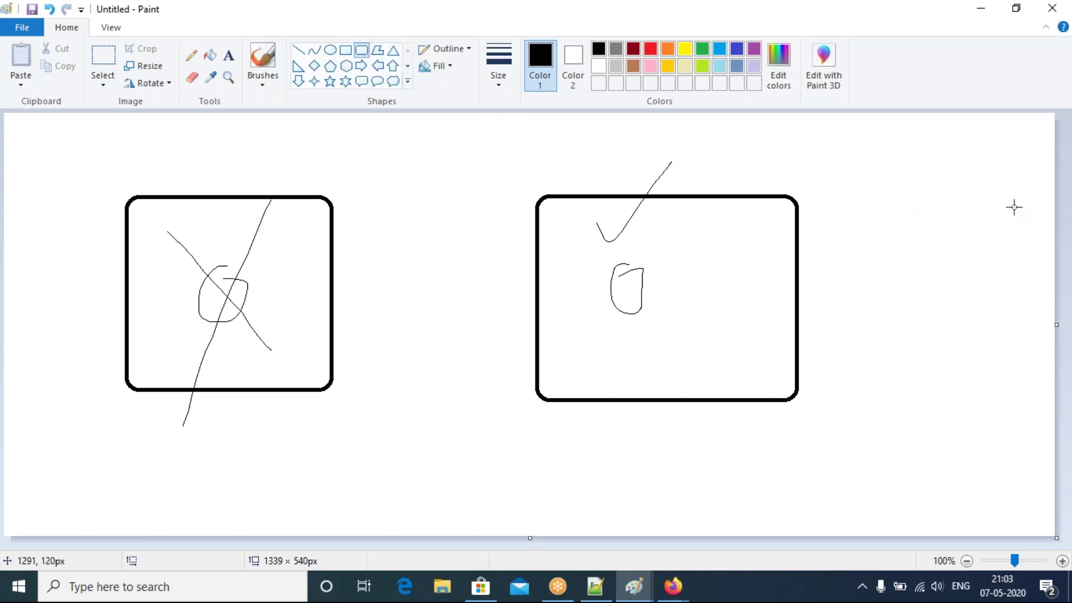
pyautogui.moveTo(852, 186); pyautogui.dragTo(1044, 434)
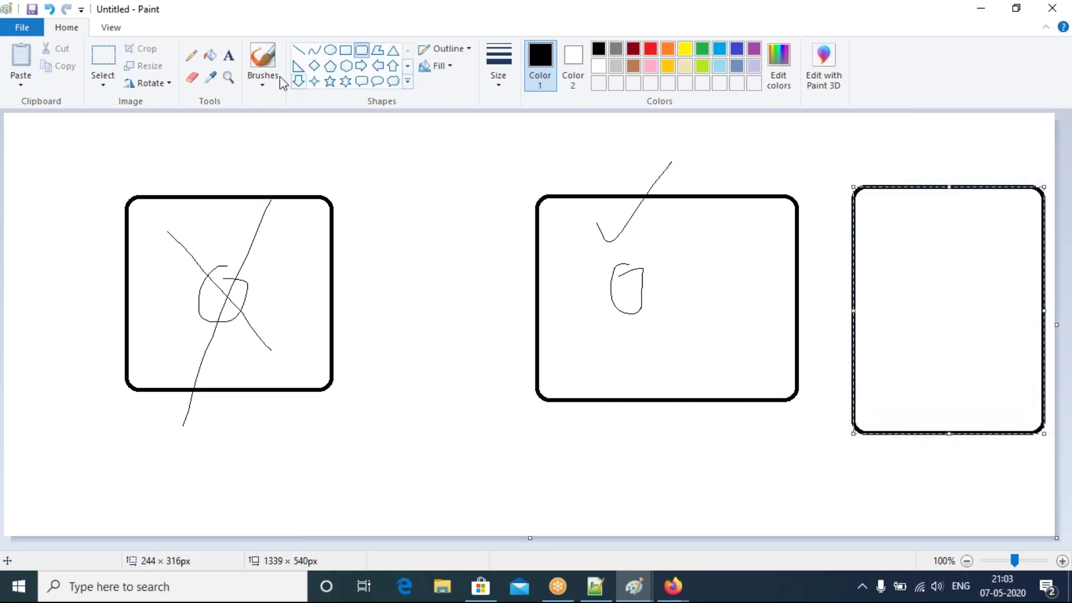
pyautogui.click(229, 55)
pyautogui.click(191, 55)
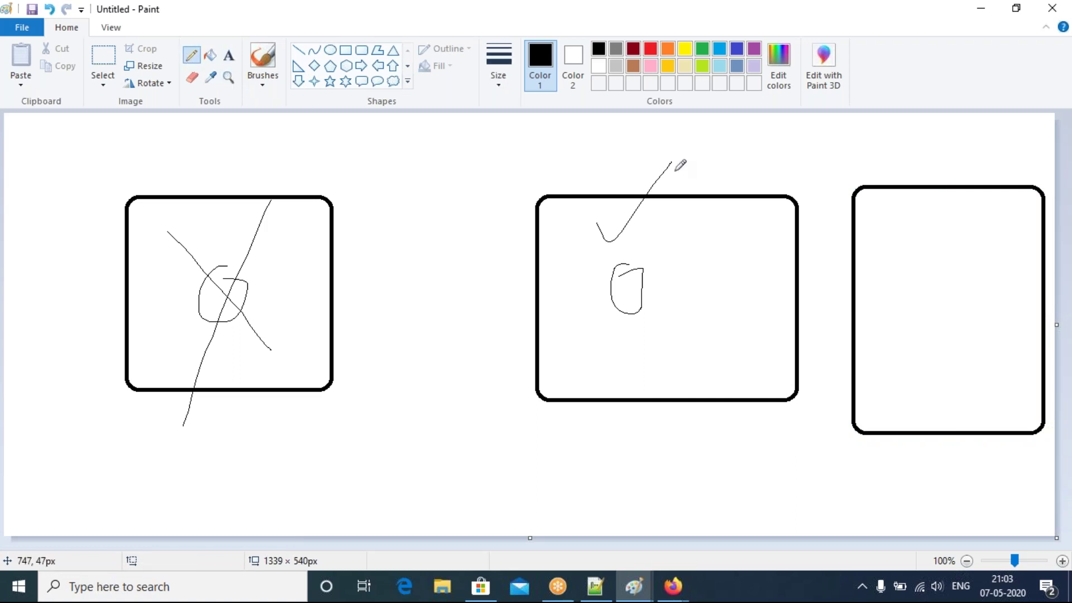
pyautogui.moveTo(943, 225); pyautogui.dragTo(931, 226)
# Add extra check-mark strokes and lines across the left, middle and right boxes.
pyautogui.moveTo(210, 252)
pyautogui.mouseDown()
pyautogui.moveTo(257, 257)
pyautogui.moveTo(278, 227)
pyautogui.mouseUp()
pyautogui.moveTo(605, 209)
pyautogui.mouseDown()
pyautogui.moveTo(646, 230)
pyautogui.moveTo(677, 190)
pyautogui.mouseUp()
pyautogui.moveTo(913, 175); pyautogui.dragTo(981, 138)
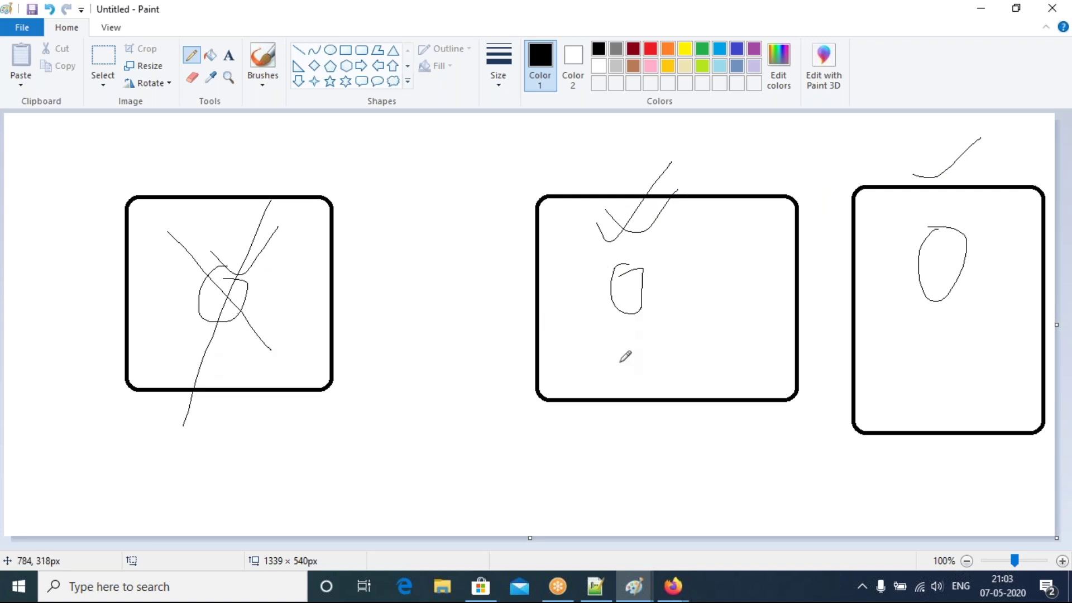
pyautogui.moveTo(236, 242)
pyautogui.mouseDown()
pyautogui.moveTo(259, 244)
pyautogui.moveTo(288, 208)
pyautogui.mouseUp()
pyautogui.moveTo(606, 209); pyautogui.dragTo(710, 154)
pyautogui.moveTo(939, 244); pyautogui.dragTo(976, 211)
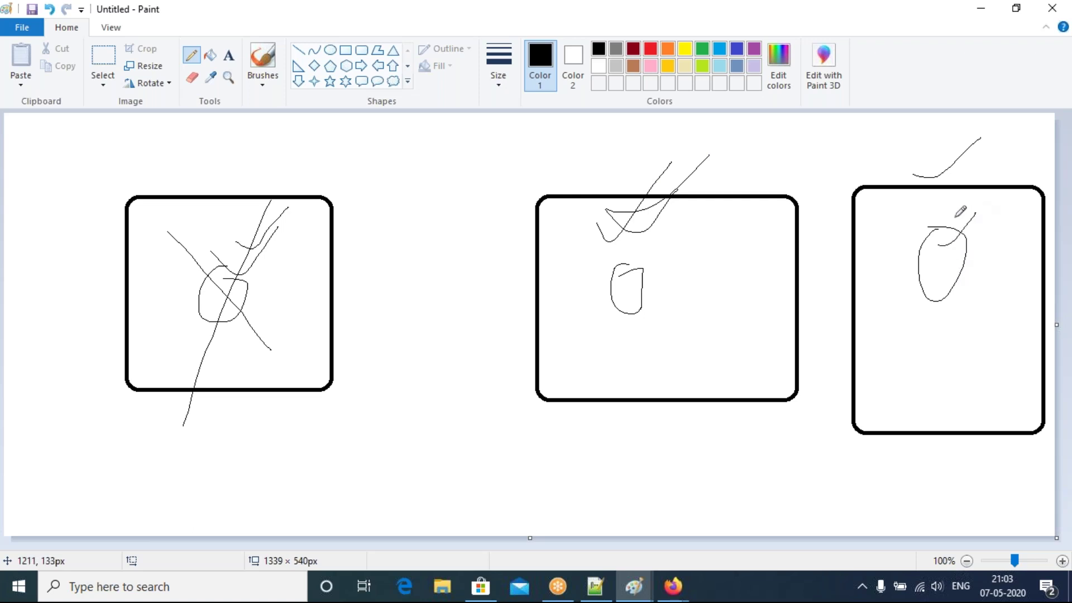
pyautogui.hotkey('alt', 'Tab')
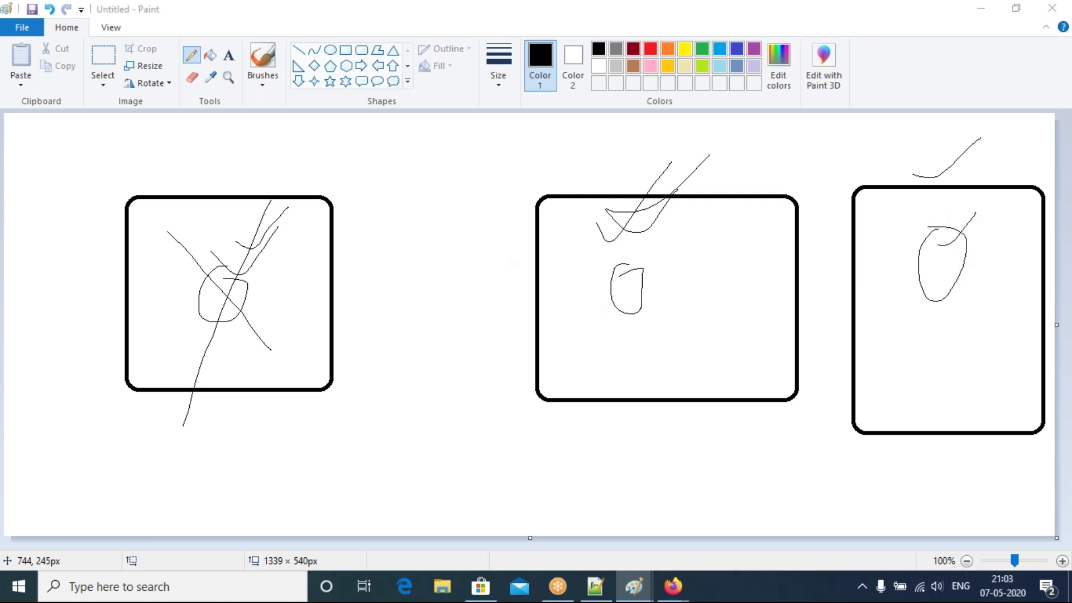
# Briefly try StorageV2, then restore BlobStorage as account kind, leaving RA-GRS replication unchanged.
pyautogui.click(338, 313)
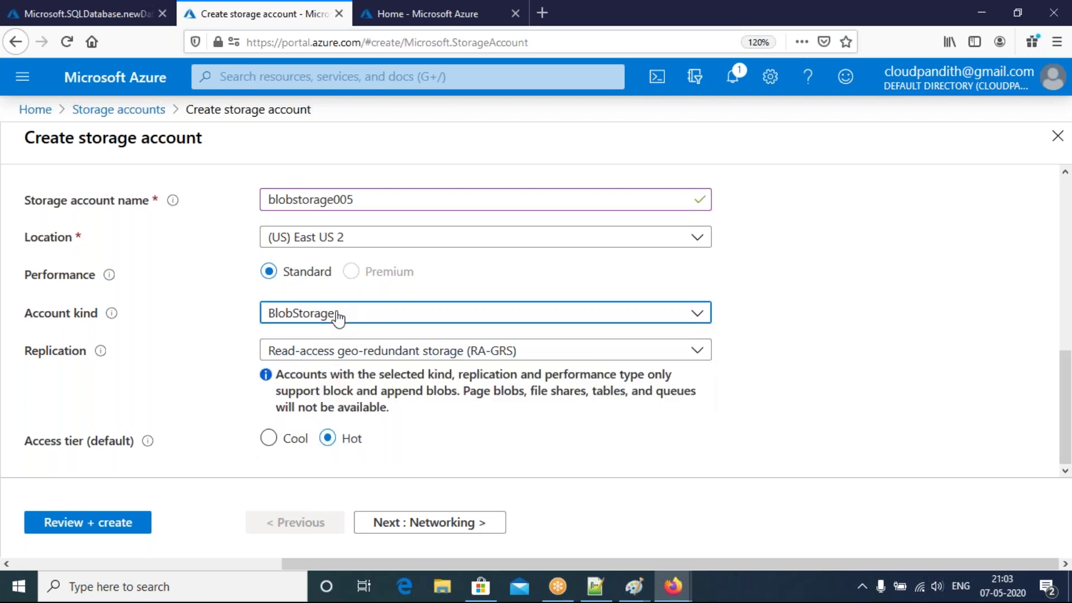
pyautogui.click(323, 339)
pyautogui.click(338, 404)
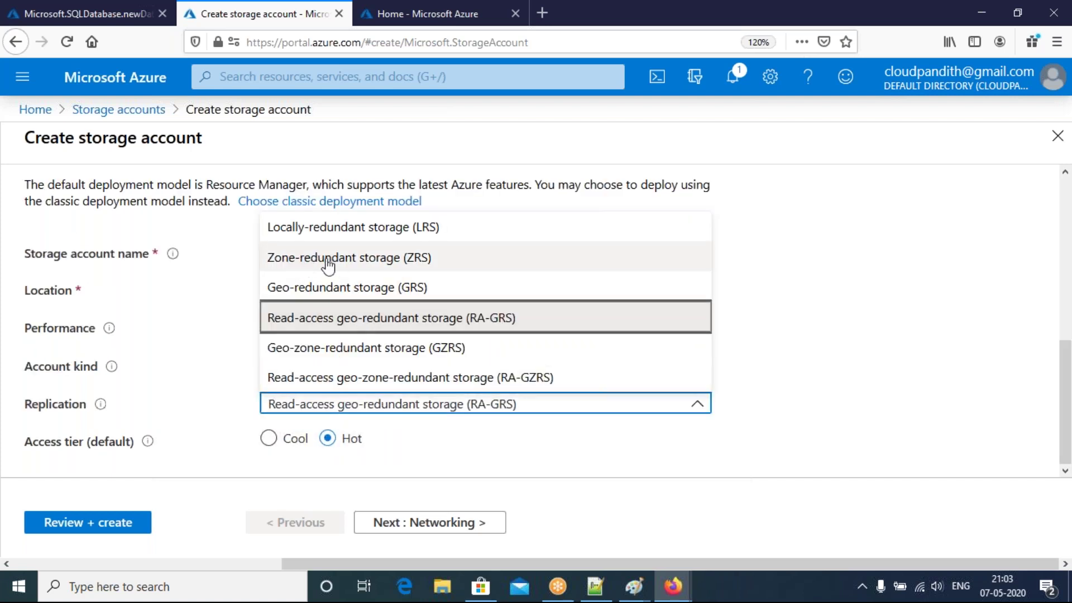
pyautogui.click(751, 302)
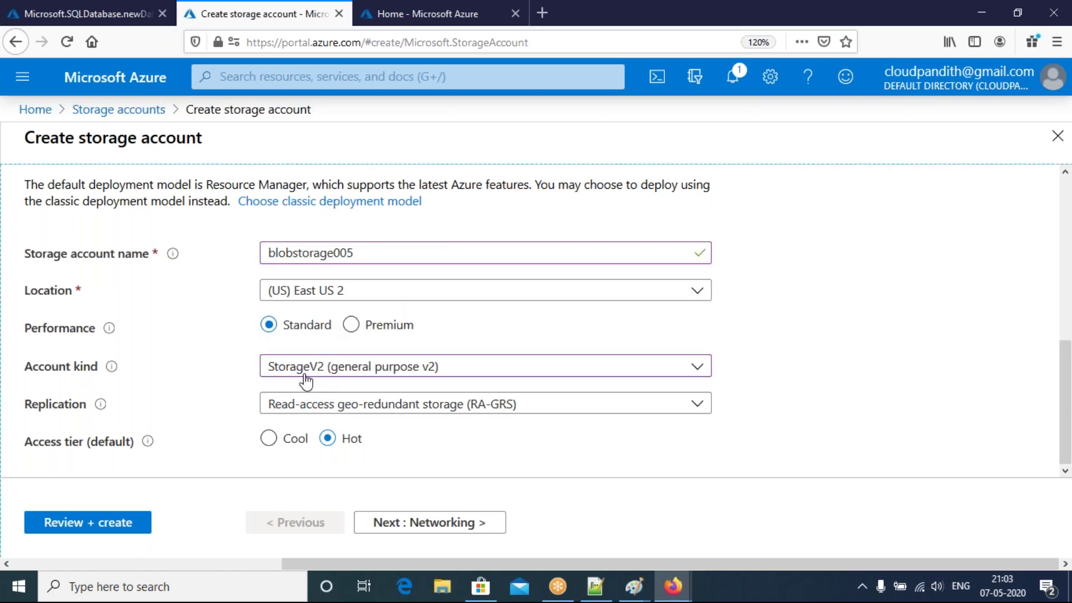
pyautogui.click(305, 373)
pyautogui.click(290, 453)
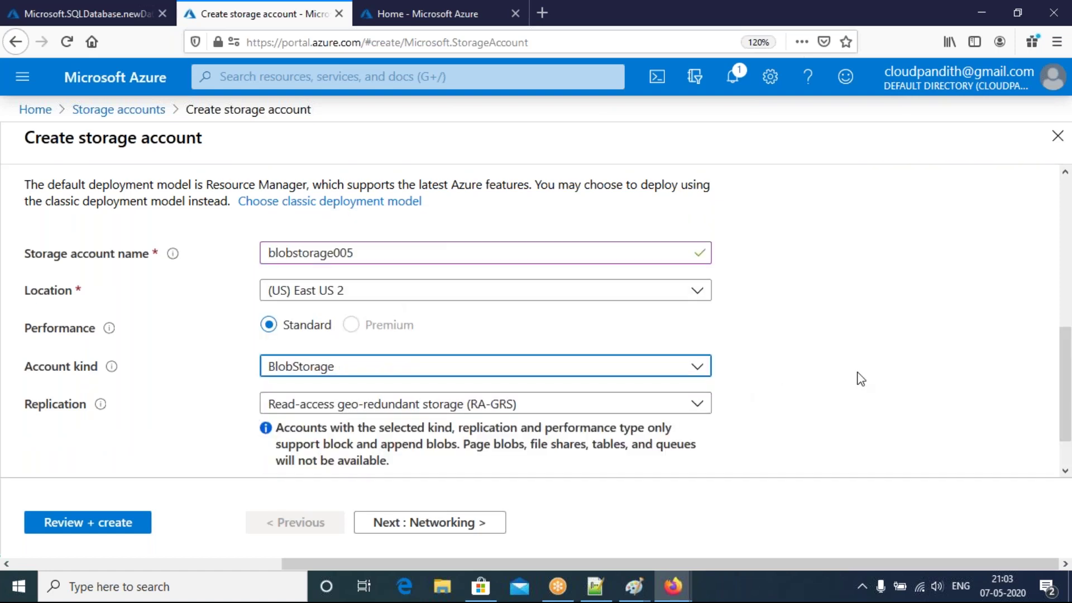
pyautogui.hotkey('alt', 'Tab')
# Replace the drawing, unsaved, with two side-by-side rounded boxes, each holding a pencil oval.
pyautogui.click(16, 28)
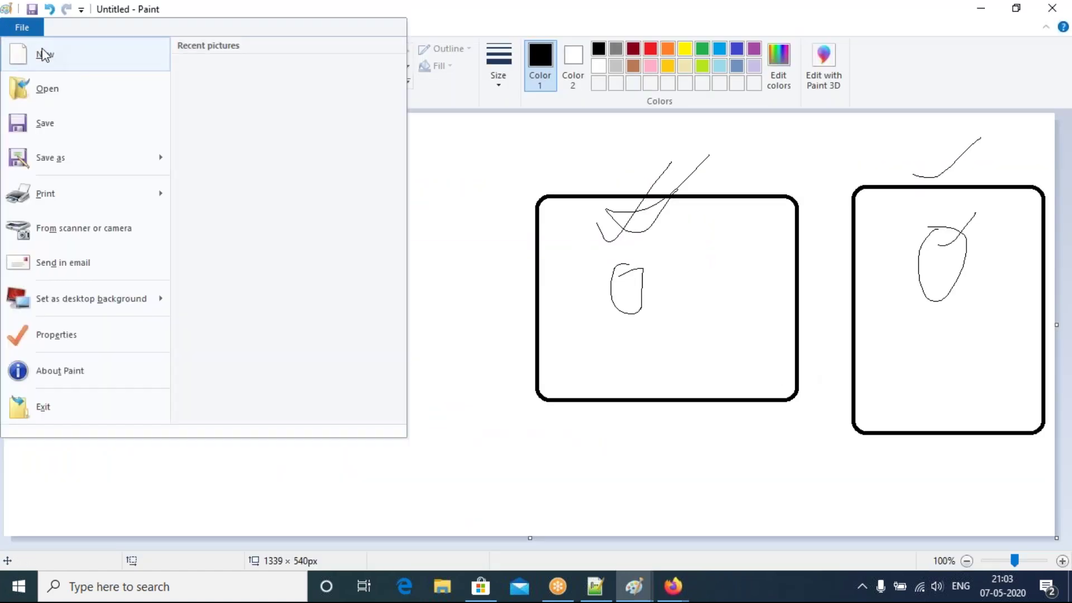
pyautogui.click(45, 54)
pyautogui.click(567, 295)
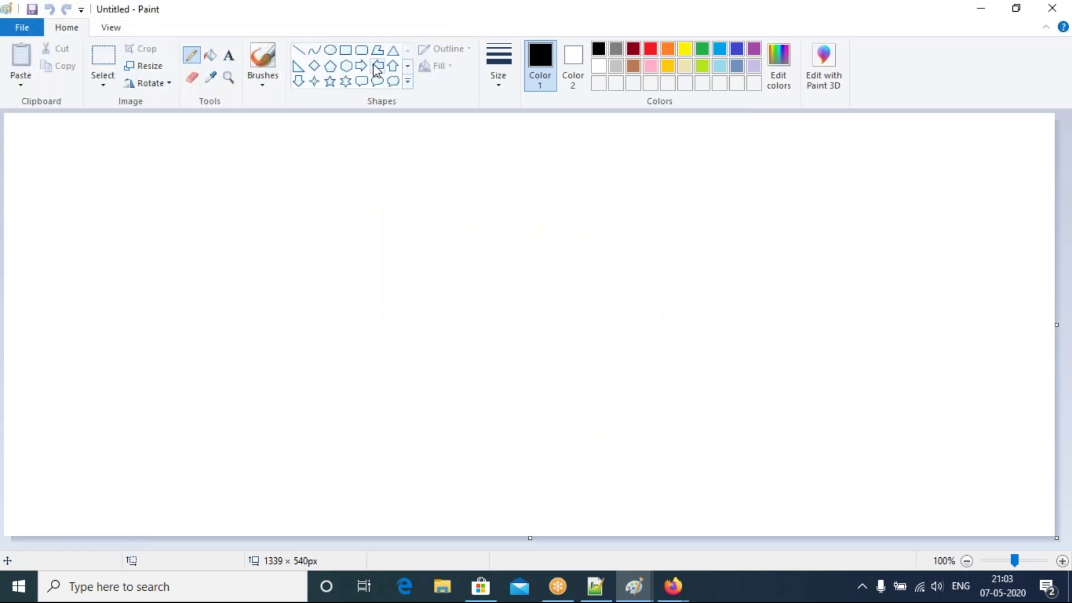
pyautogui.click(362, 53)
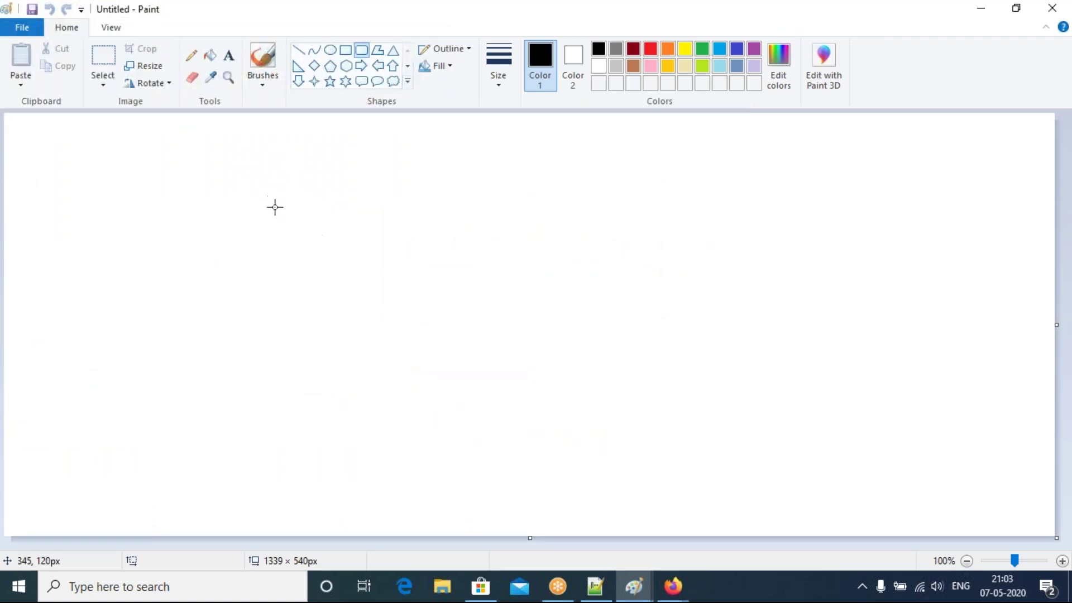
pyautogui.moveTo(160, 178); pyautogui.dragTo(298, 356)
pyautogui.moveTo(376, 170); pyautogui.dragTo(509, 371)
pyautogui.click(623, 338)
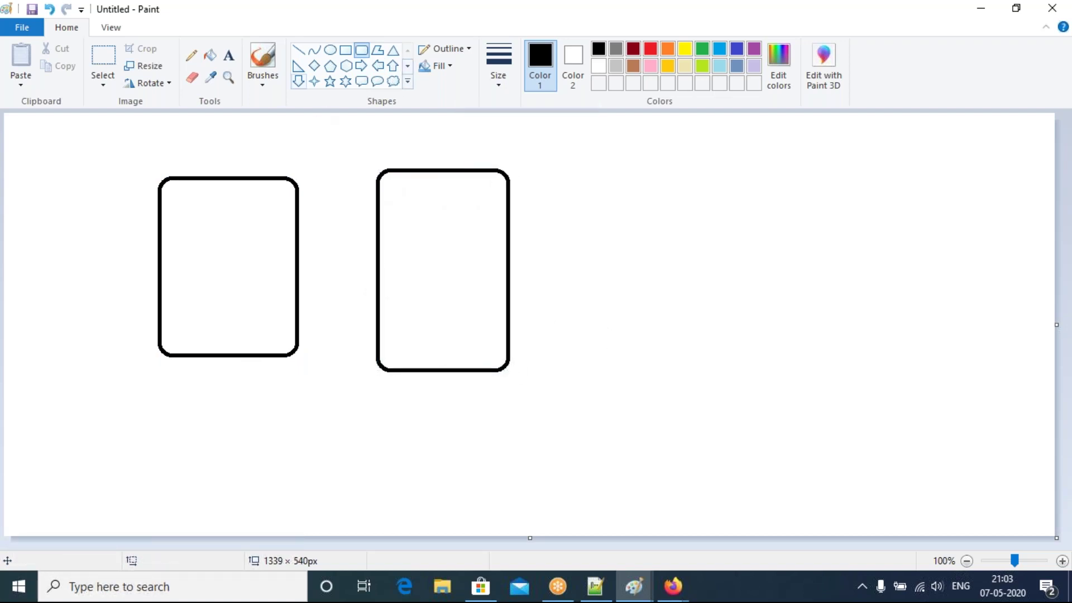
pyautogui.click(191, 55)
pyautogui.moveTo(229, 216)
pyautogui.mouseDown()
pyautogui.moveTo(202, 263)
pyautogui.moveTo(231, 215)
pyautogui.mouseUp()
pyautogui.moveTo(446, 214)
pyautogui.mouseDown()
pyautogui.moveTo(460, 193)
pyautogui.moveTo(445, 197)
pyautogui.mouseUp()
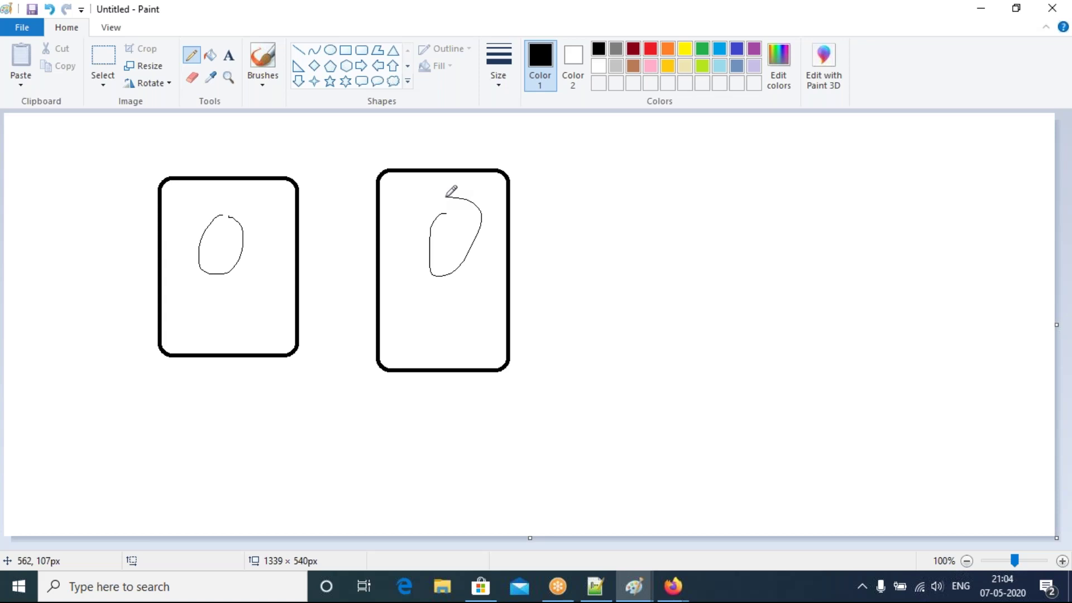
# Back on the Azure storage account form, scroll down to the Replication options.
pyautogui.hotkey('alt', 'Tab')
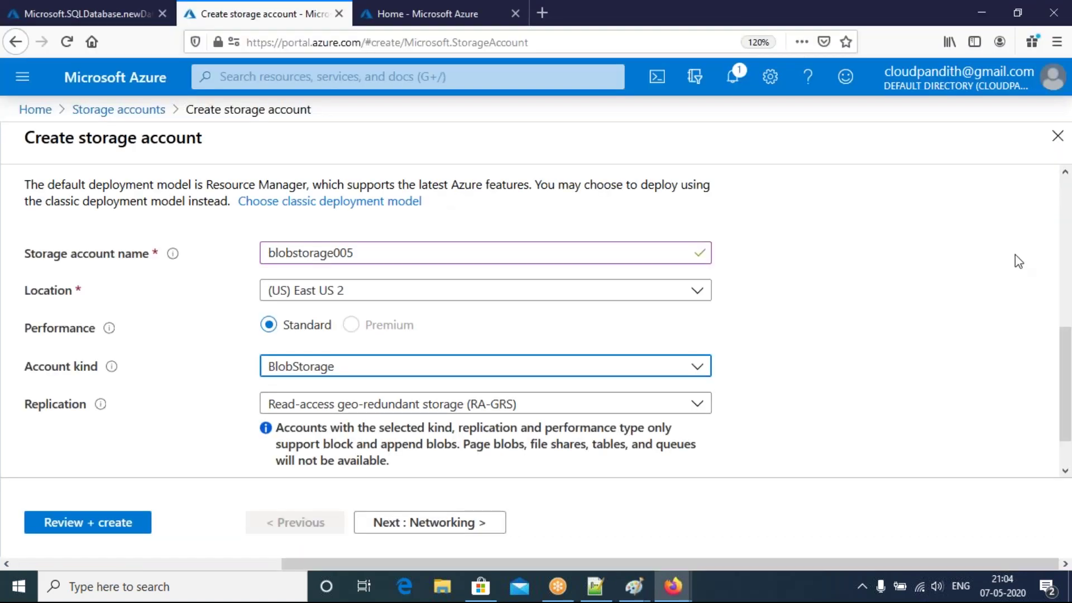
pyautogui.click(1068, 379)
pyautogui.moveTo(1068, 380); pyautogui.dragTo(1066, 426)
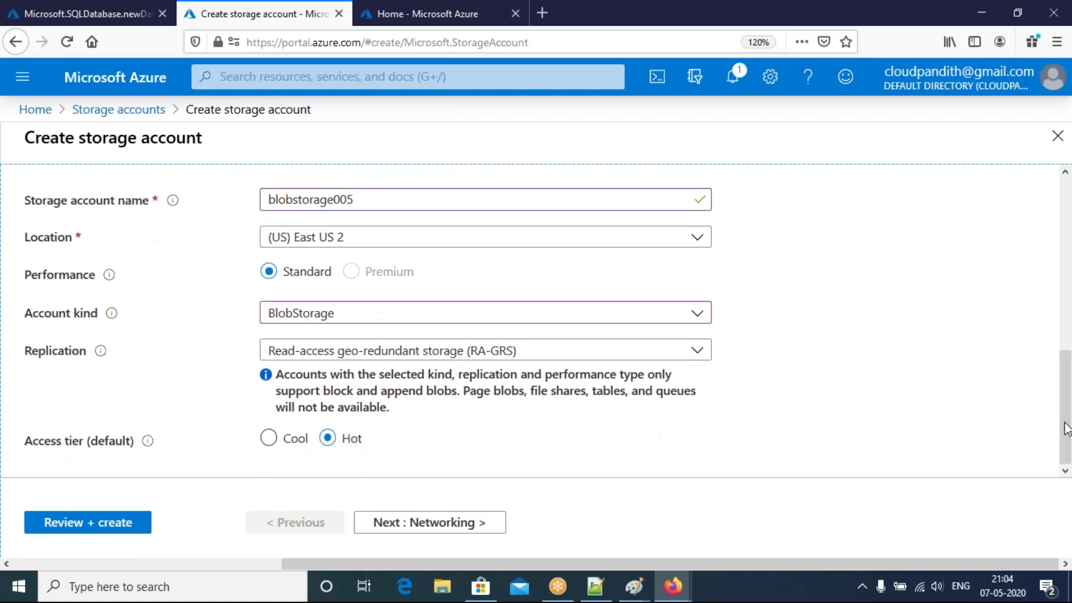
pyautogui.click(574, 350)
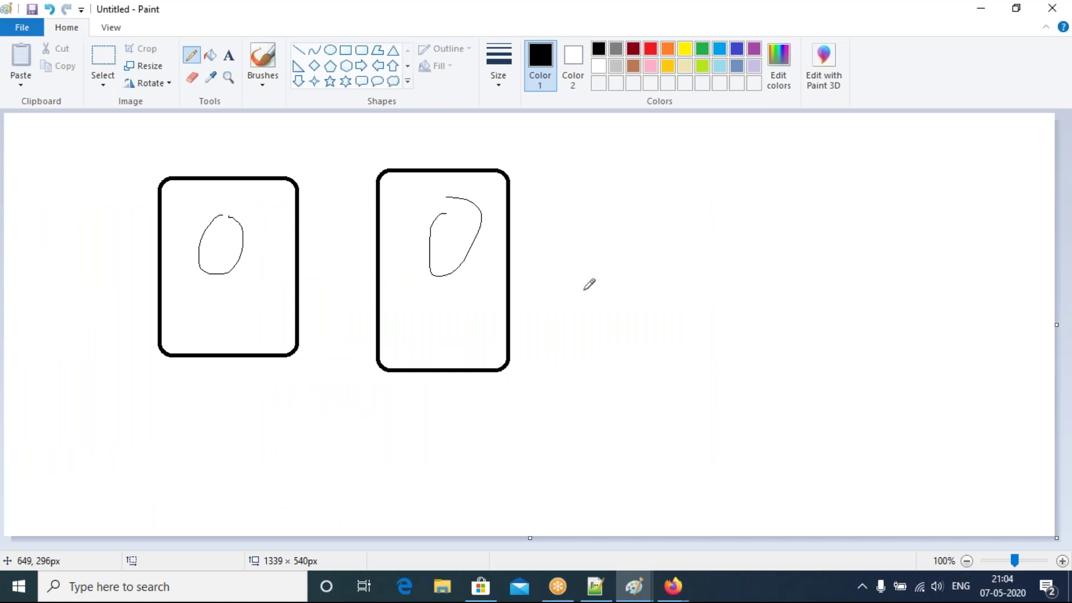
# Start a new blank picture, discarding the current drawing without saving.
pyautogui.click(22, 27)
pyautogui.press('Escape')
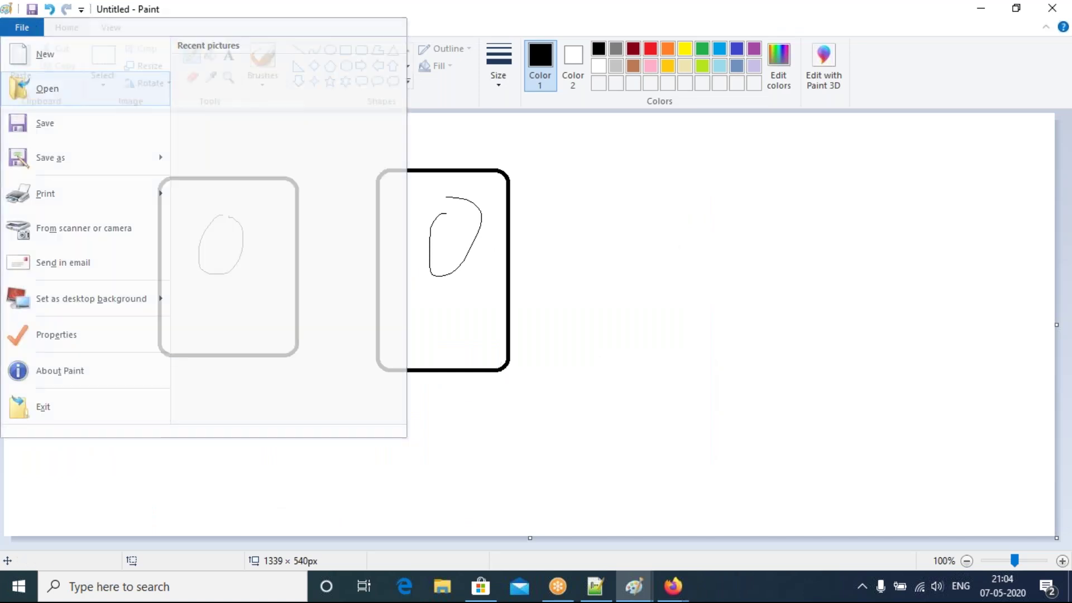
pyautogui.hotkey('ctrl', 'o')
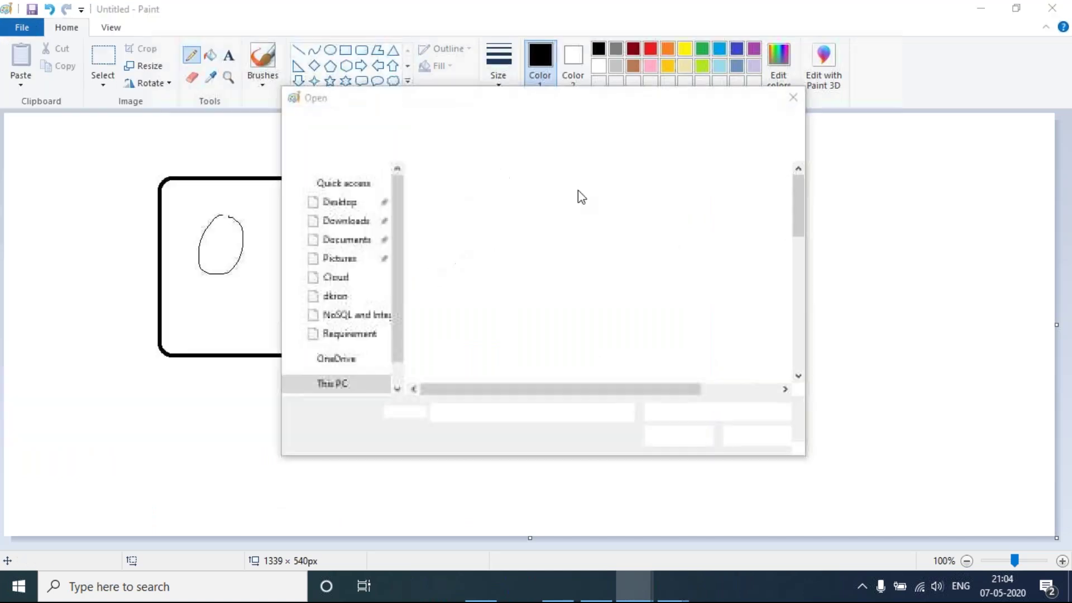
pyautogui.click(775, 441)
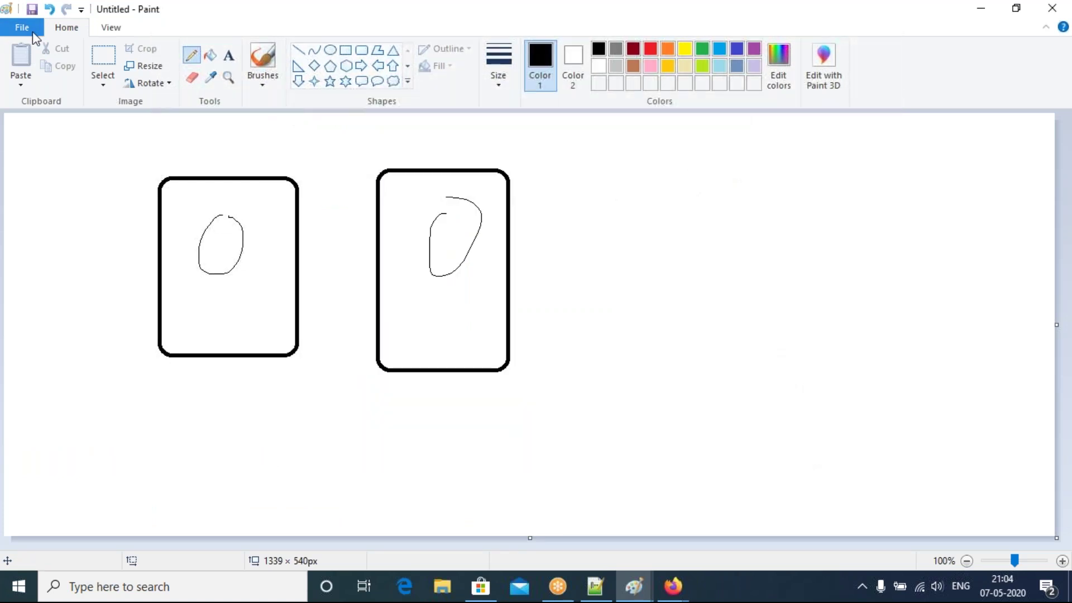
pyautogui.click(23, 27)
pyautogui.click(53, 53)
pyautogui.click(560, 293)
# Draw two rounded boxes, a smaller one on the left and a larger one right.
pyautogui.click(362, 50)
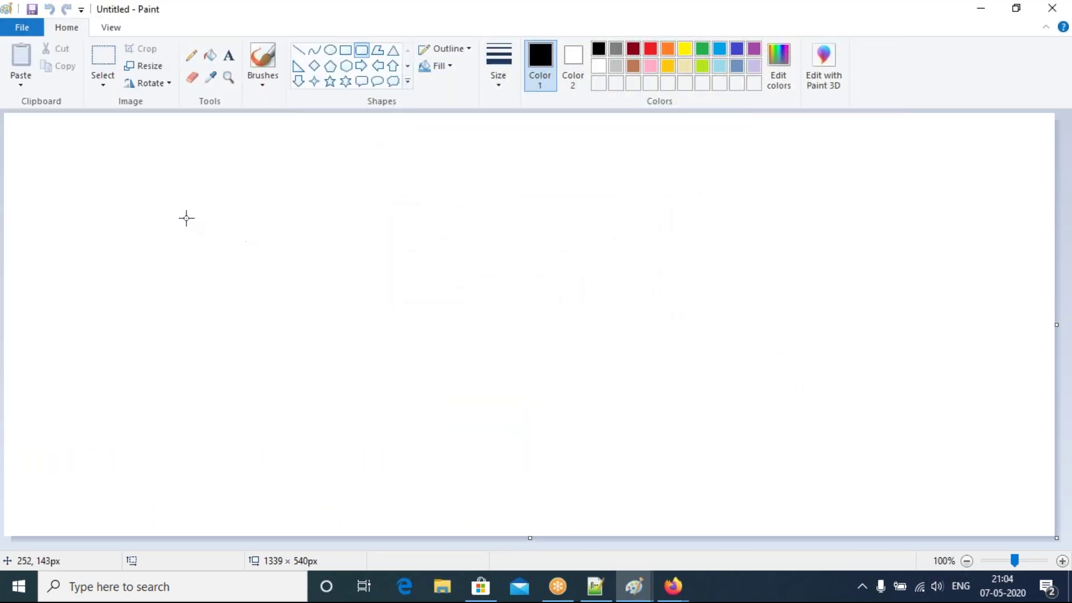
pyautogui.moveTo(129, 184); pyautogui.dragTo(301, 408)
pyautogui.click(385, 431)
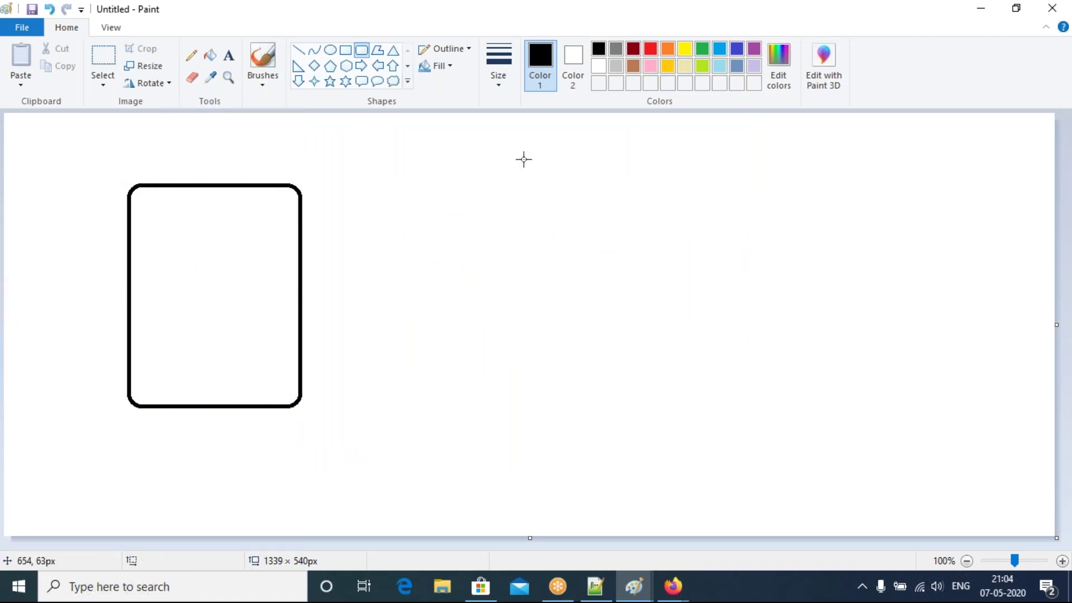
pyautogui.moveTo(590, 193); pyautogui.dragTo(842, 450)
pyautogui.click(933, 412)
# Label the left box 'india' and the right box 'us' with text above each.
pyautogui.click(228, 56)
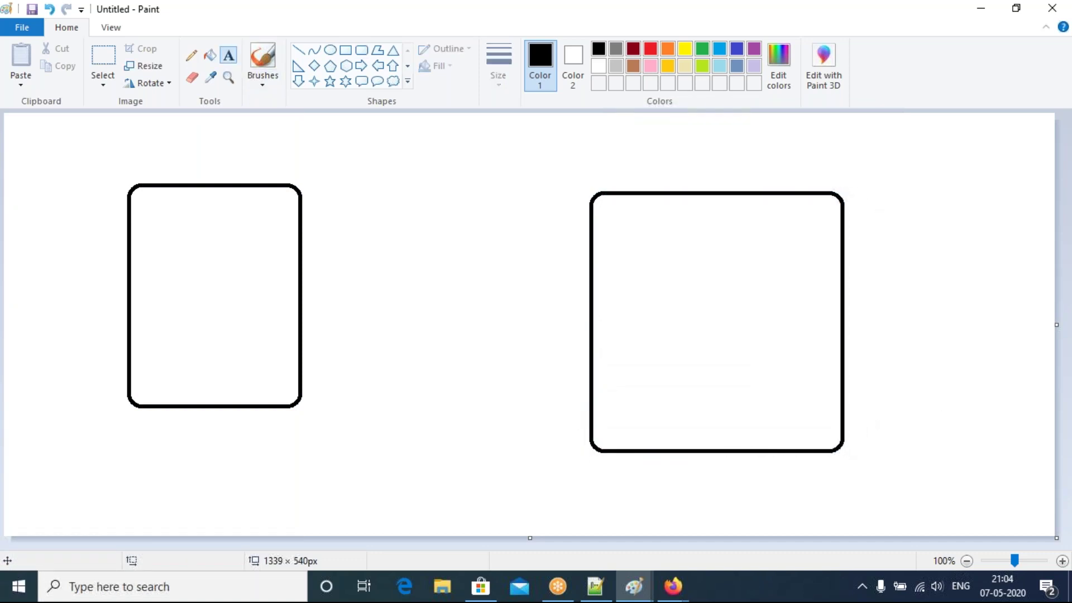
pyautogui.moveTo(203, 120); pyautogui.dragTo(327, 175)
pyautogui.write('india')
pyautogui.moveTo(597, 138); pyautogui.dragTo(723, 183)
pyautogui.write('us')
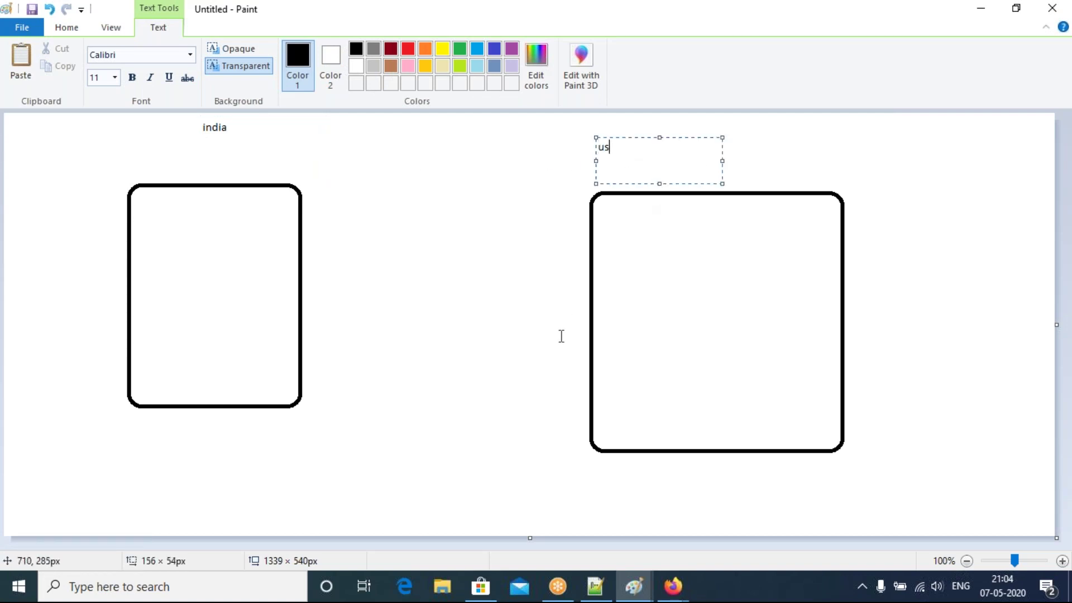
pyautogui.click(453, 345)
# Pencil a circle inside both the india and us boxes.
pyautogui.click(191, 56)
pyautogui.moveTo(231, 275)
pyautogui.mouseDown()
pyautogui.moveTo(214, 239)
pyautogui.moveTo(233, 278)
pyautogui.mouseUp()
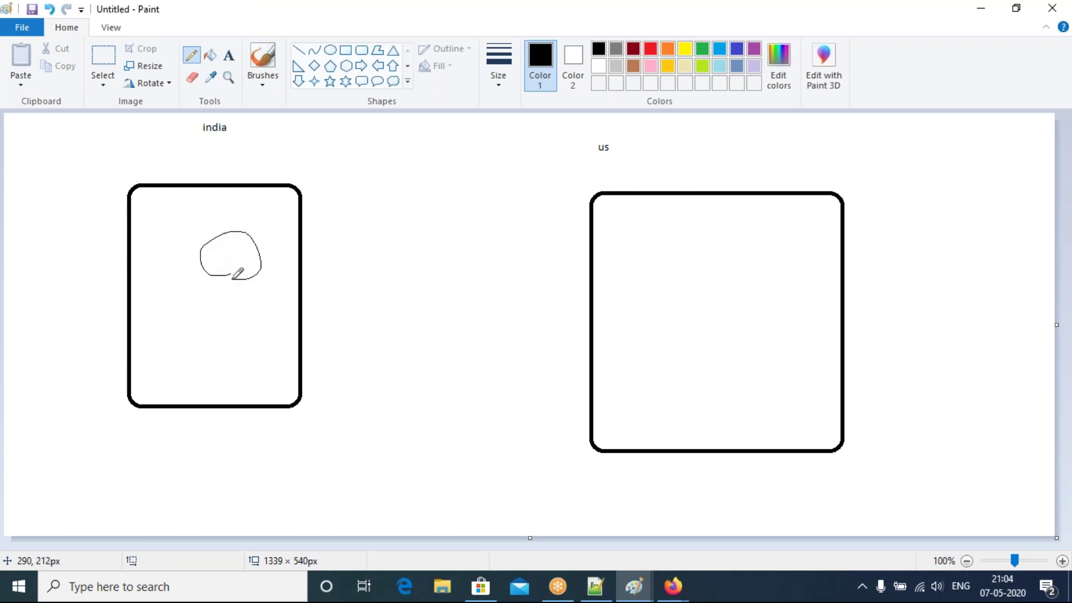
pyautogui.moveTo(674, 278)
pyautogui.mouseDown()
pyautogui.moveTo(746, 274)
pyautogui.moveTo(690, 266)
pyautogui.mouseUp()
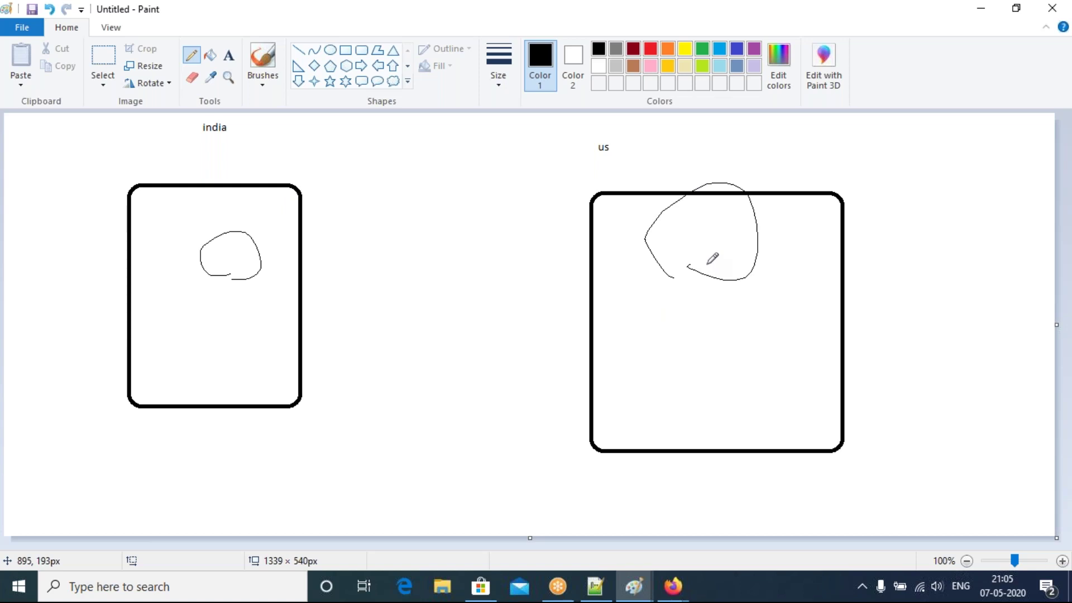
pyautogui.hotkey('alt', 'Tab')
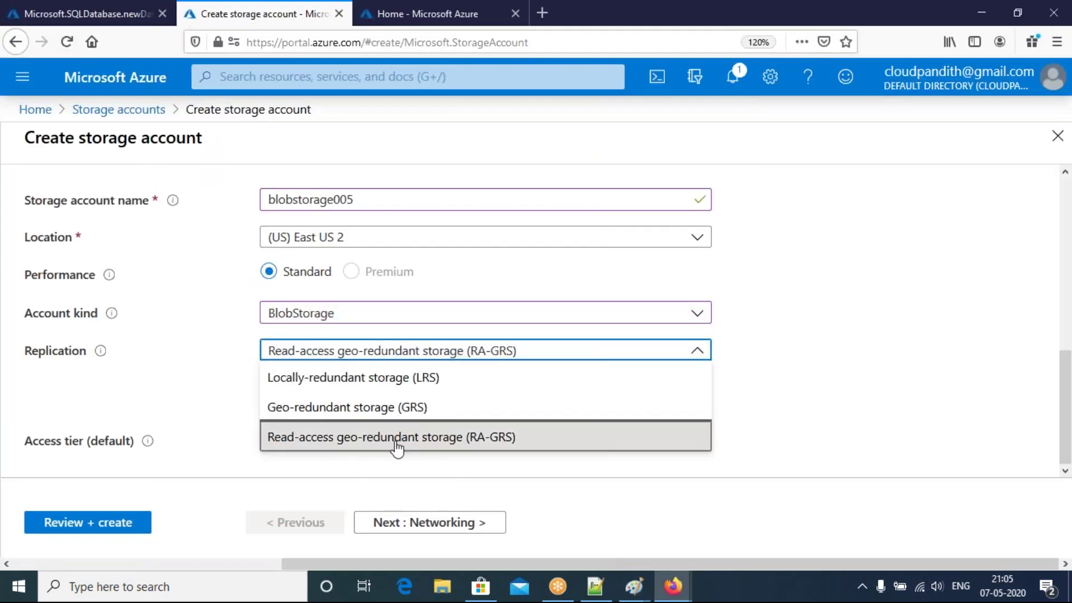
# Sketch freehand lines running into the looped circles of the india and us boxes in Paint.
pyautogui.hotkey('alt', 'Tab')
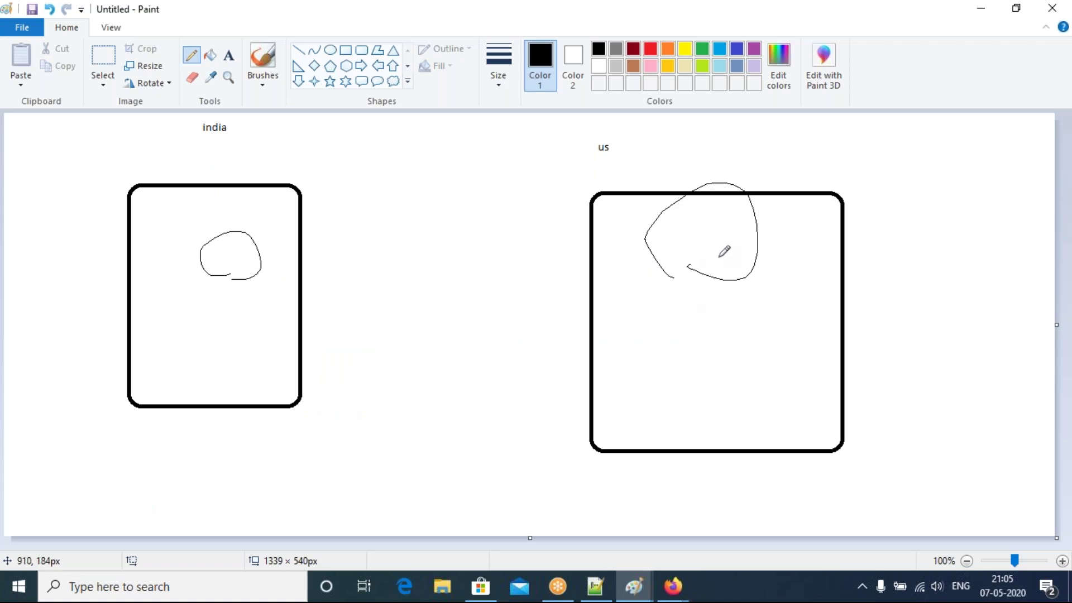
pyautogui.moveTo(719, 258)
pyautogui.mouseDown()
pyautogui.moveTo(718, 225)
pyautogui.moveTo(782, 167)
pyautogui.moveTo(819, 164)
pyautogui.mouseUp()
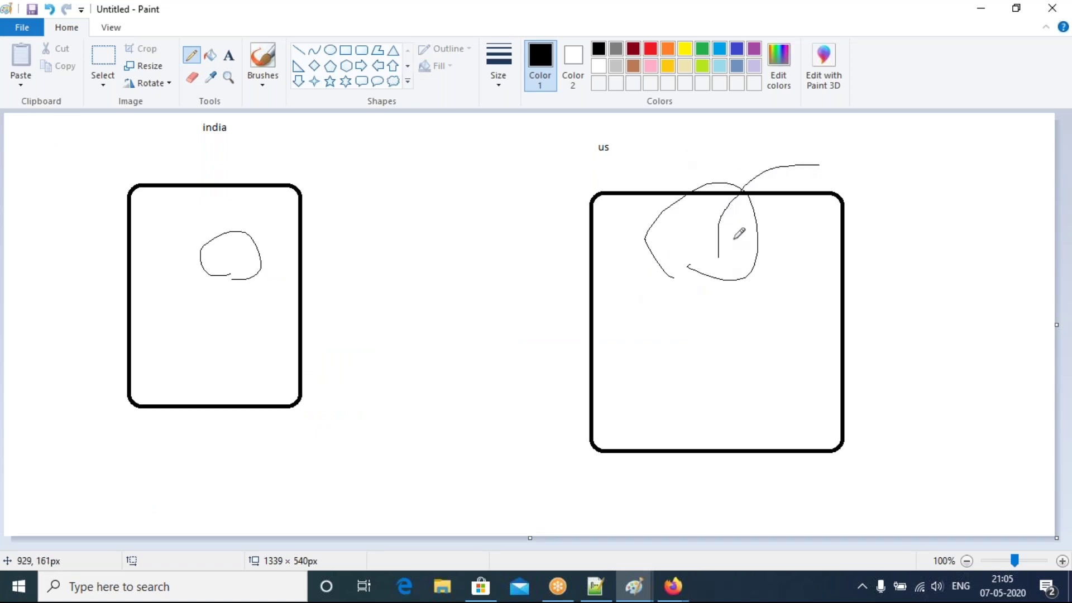
pyautogui.moveTo(200, 243)
pyautogui.mouseDown()
pyautogui.moveTo(219, 235)
pyautogui.moveTo(80, 238)
pyautogui.mouseUp()
pyautogui.moveTo(240, 235); pyautogui.dragTo(162, 158)
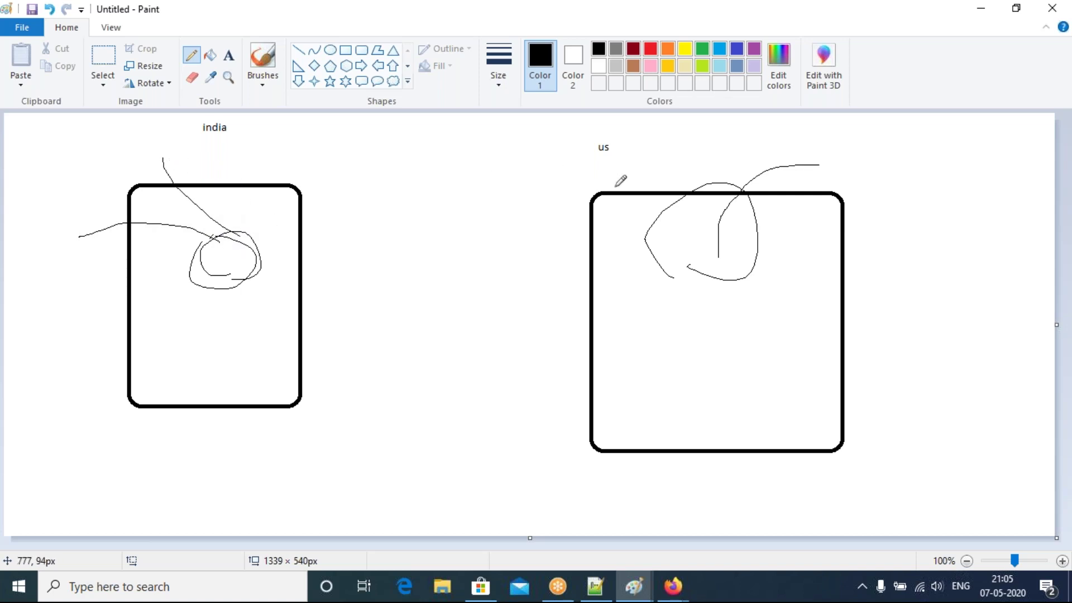
pyautogui.moveTo(505, 185)
pyautogui.mouseDown()
pyautogui.moveTo(668, 191)
pyautogui.moveTo(695, 216)
pyautogui.mouseUp()
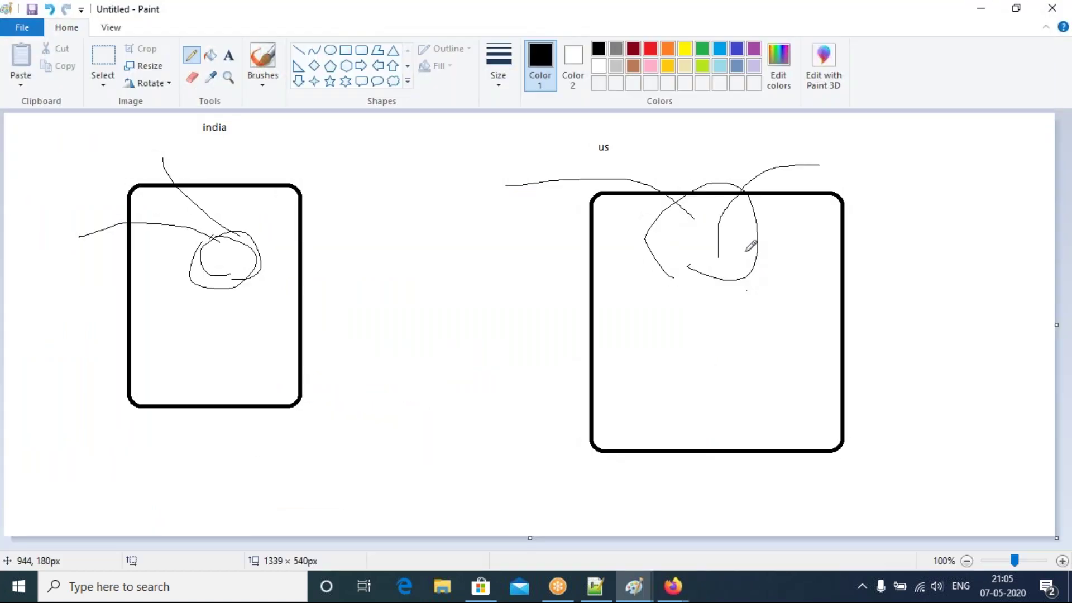
pyautogui.moveTo(722, 183)
pyautogui.mouseDown()
pyautogui.moveTo(642, 292)
pyautogui.moveTo(696, 201)
pyautogui.moveTo(705, 226)
pyautogui.moveTo(842, 110)
pyautogui.mouseUp()
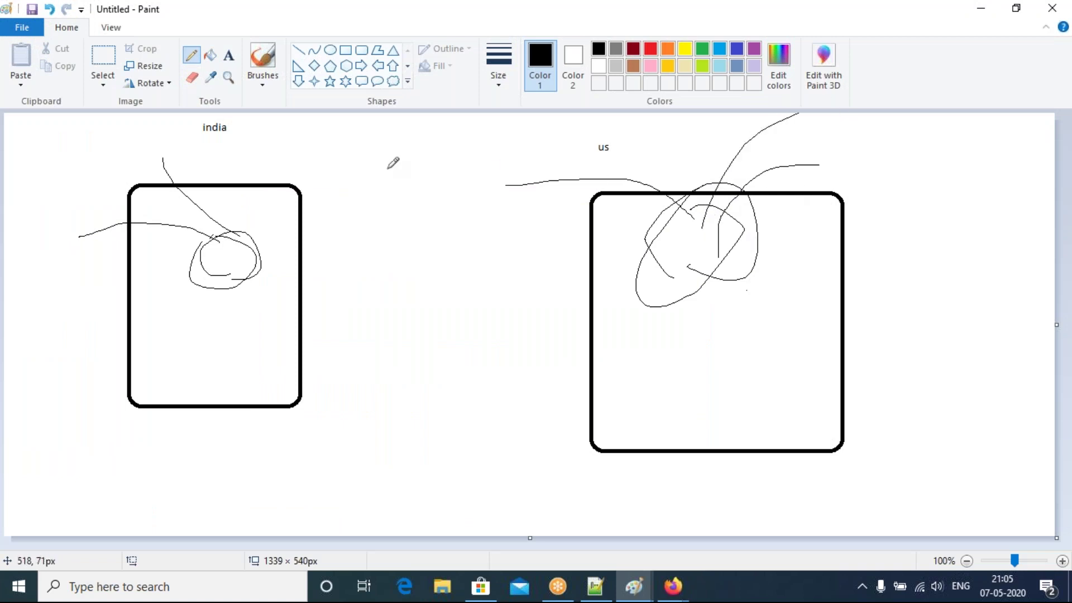
pyautogui.moveTo(233, 248); pyautogui.dragTo(128, 207)
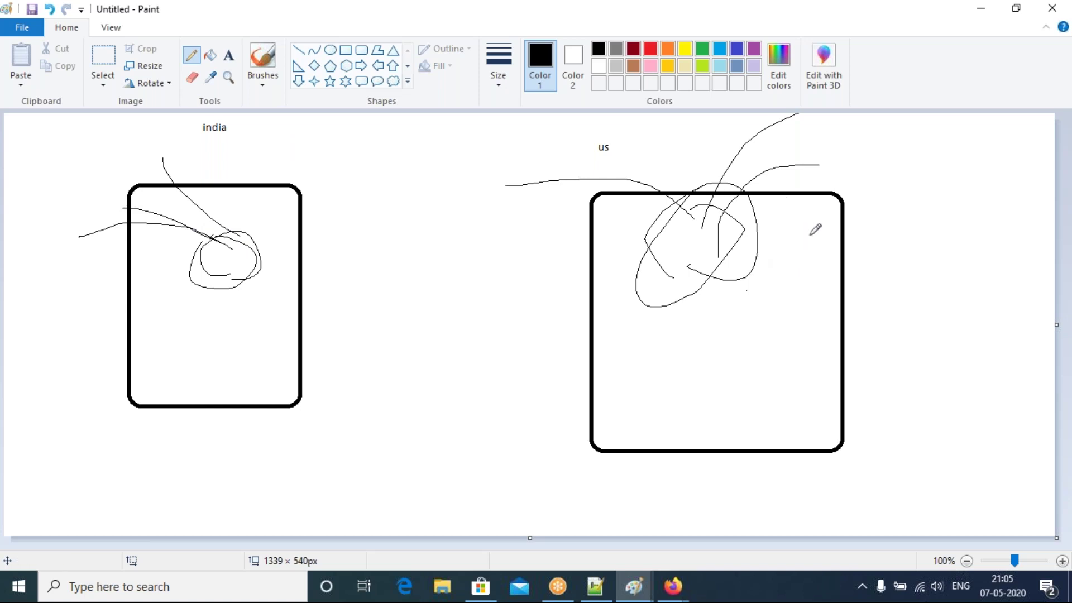
pyautogui.moveTo(894, 156)
pyautogui.mouseDown()
pyautogui.moveTo(846, 155)
pyautogui.moveTo(744, 213)
pyautogui.mouseUp()
pyautogui.moveTo(857, 199)
pyautogui.mouseDown()
pyautogui.moveTo(759, 215)
pyautogui.moveTo(716, 244)
pyautogui.mouseUp()
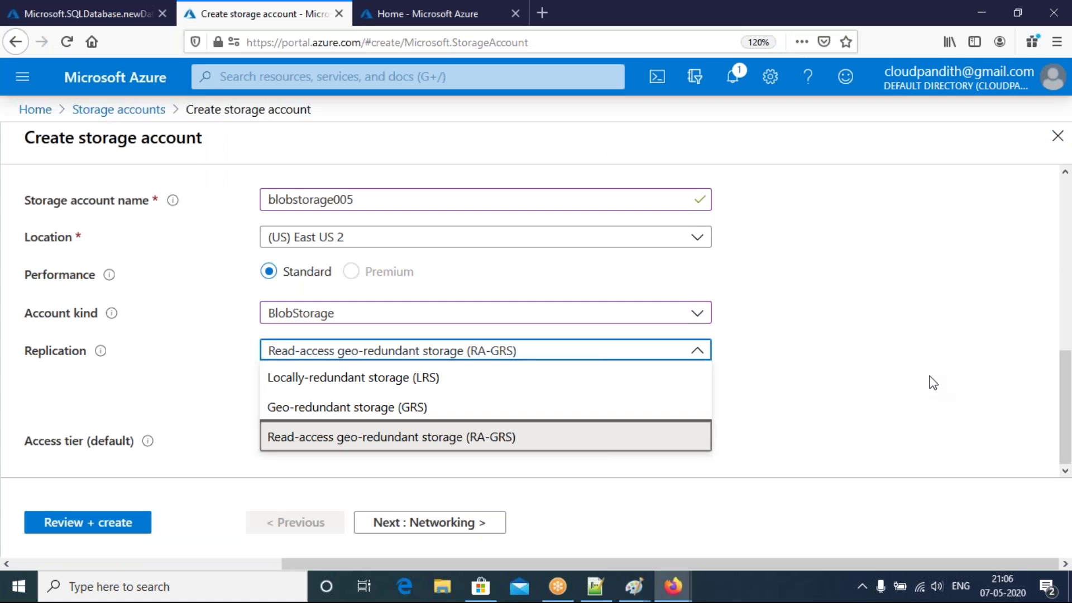
# Set blobstorage005 replication to Locally-redundant storage (LRS) and keep the Hot access tier.
pyautogui.click(933, 383)
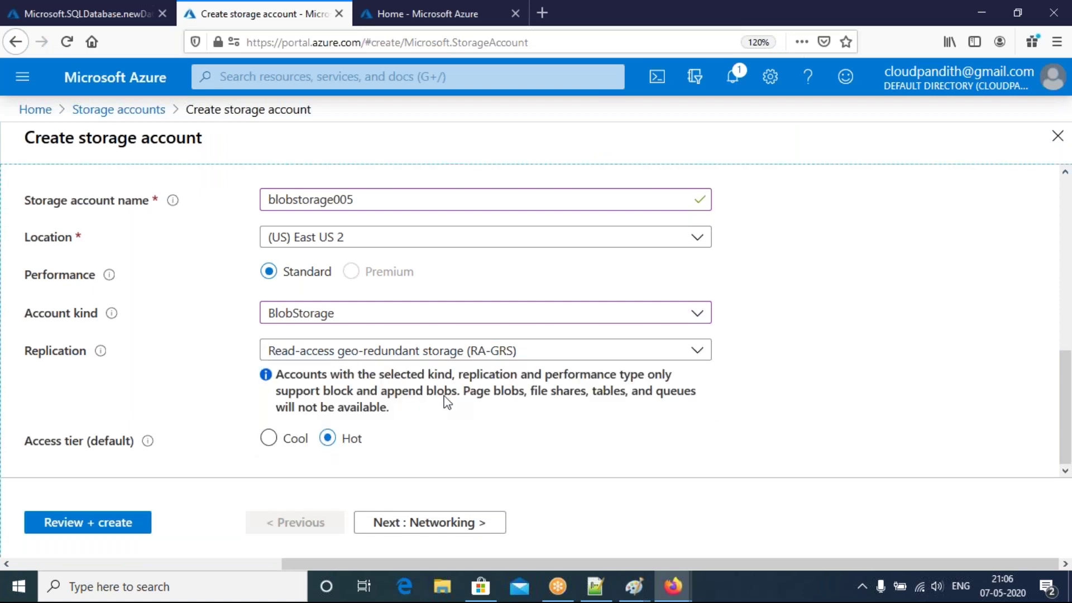
pyautogui.click(313, 355)
pyautogui.click(316, 384)
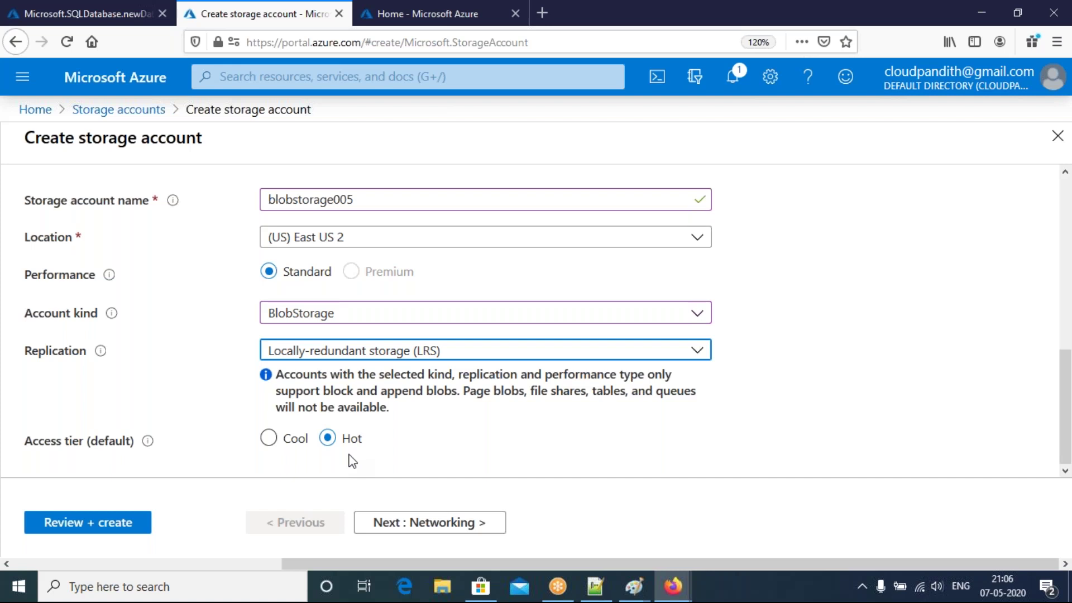
pyautogui.click(270, 439)
pyautogui.click(329, 440)
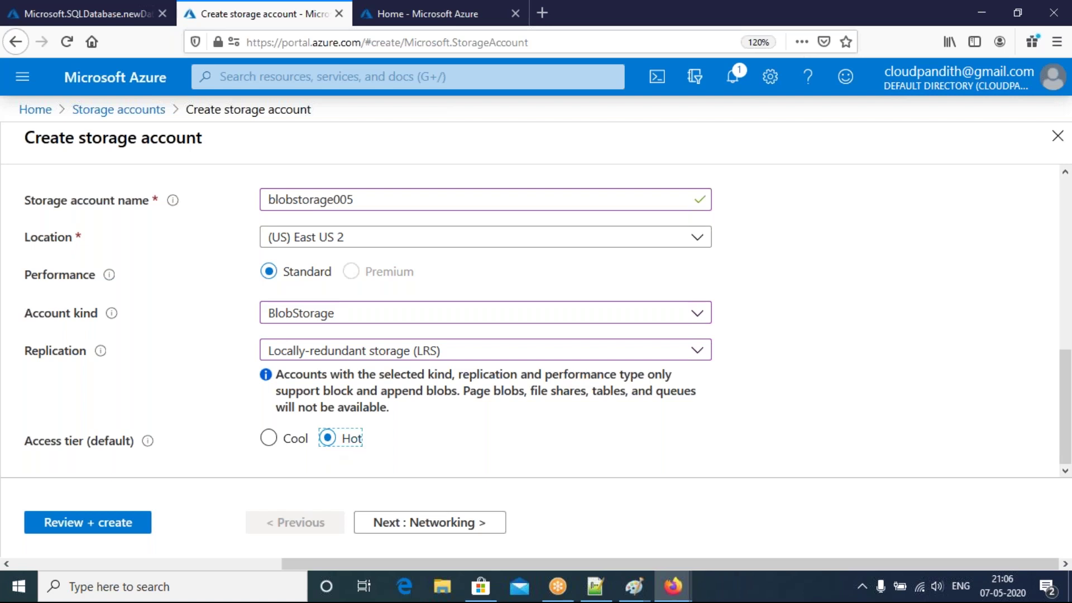
pyautogui.click(366, 468)
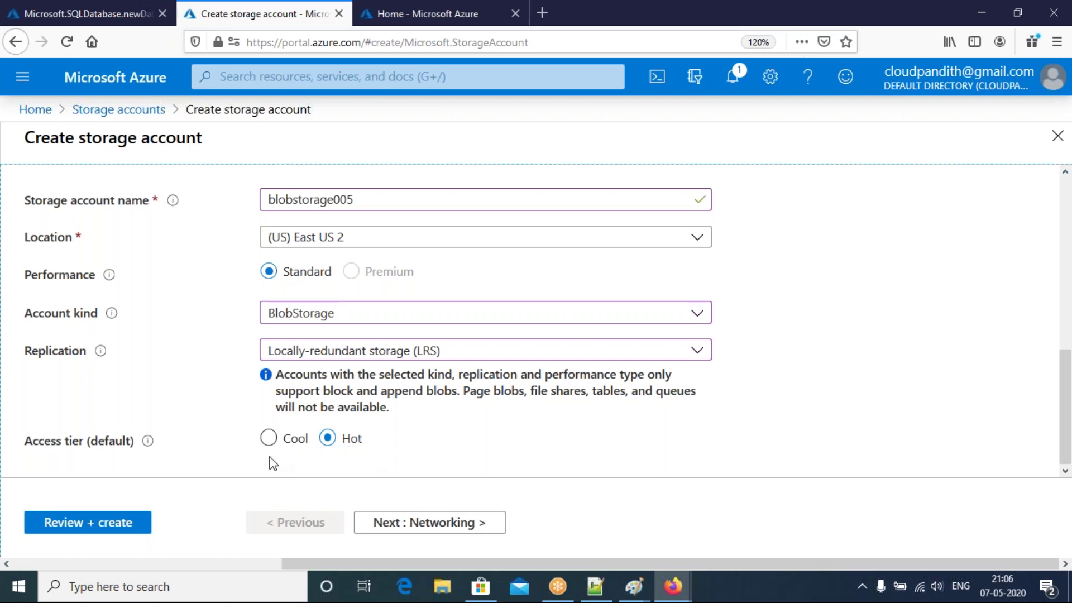
# Move past Networking to Advanced, leaving blob soft delete disabled.
pyautogui.click(433, 525)
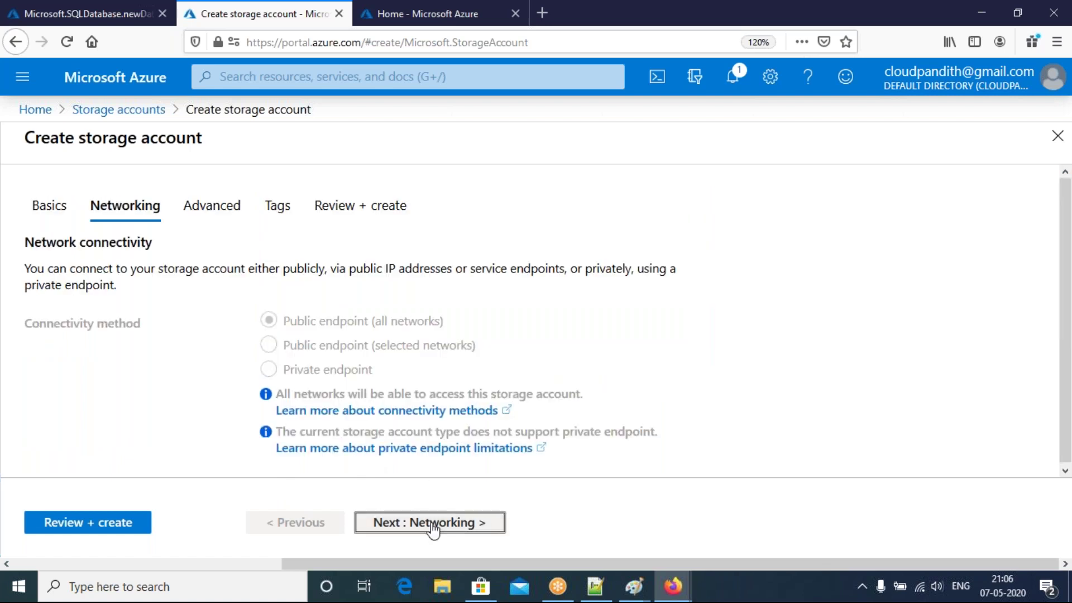
pyautogui.click(434, 534)
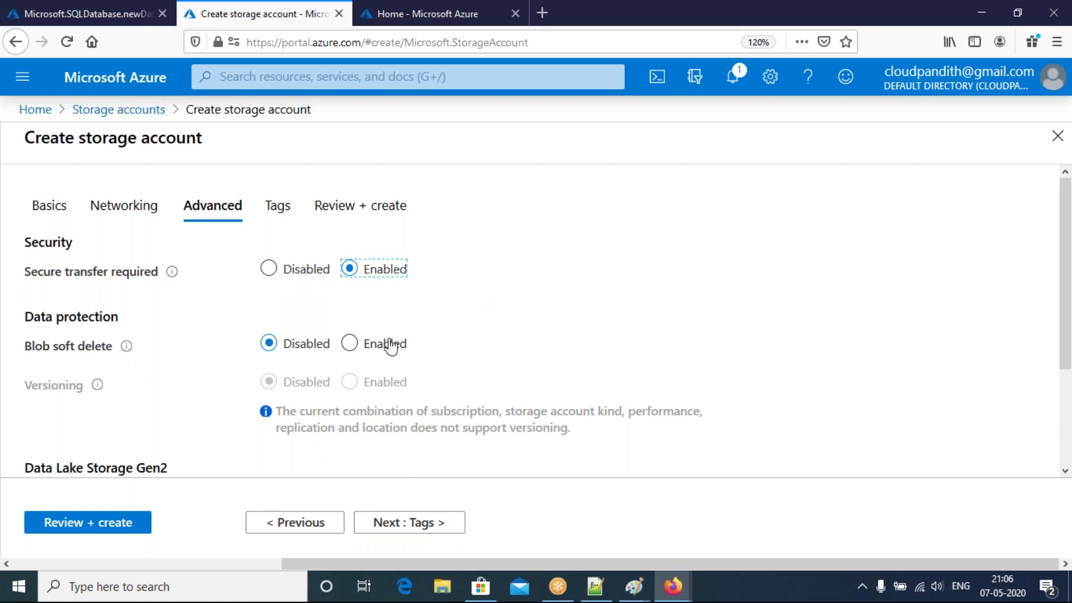
pyautogui.click(349, 344)
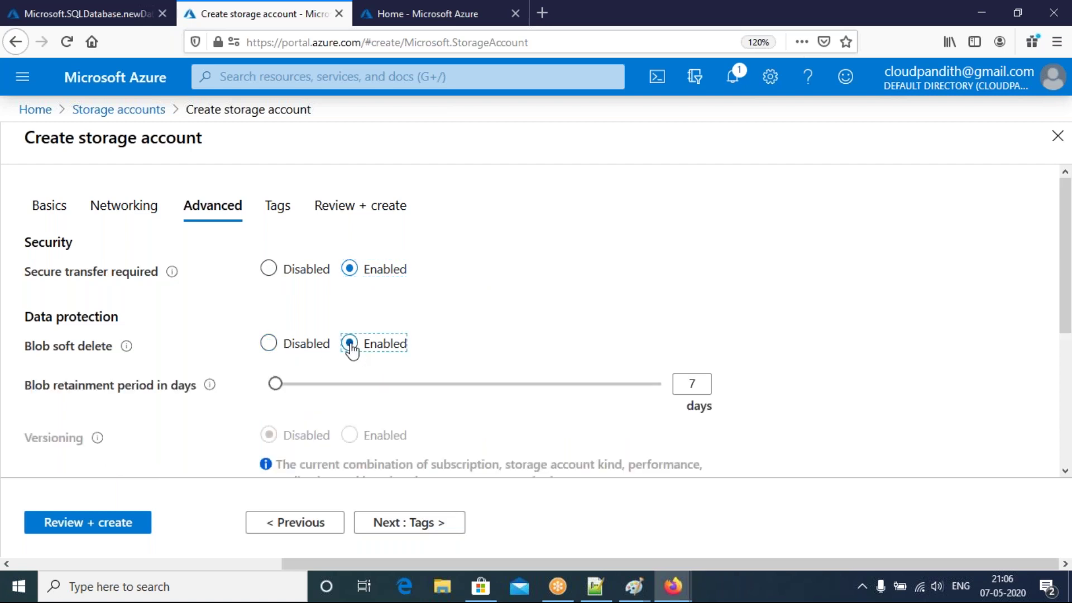
pyautogui.moveTo(281, 386)
pyautogui.click(267, 343)
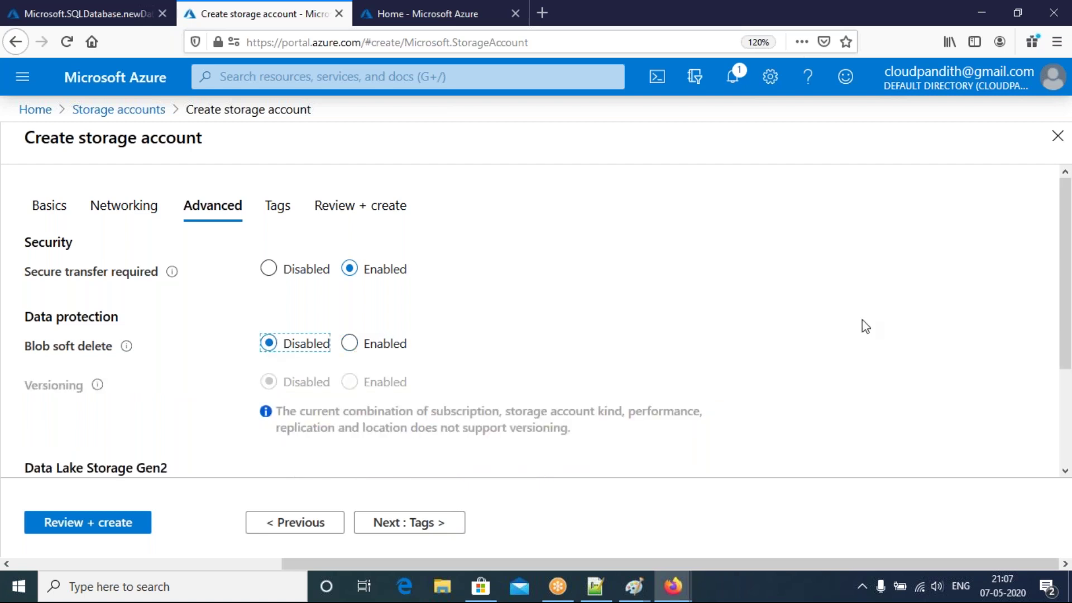
pyautogui.scroll(-5, 1050, 252)
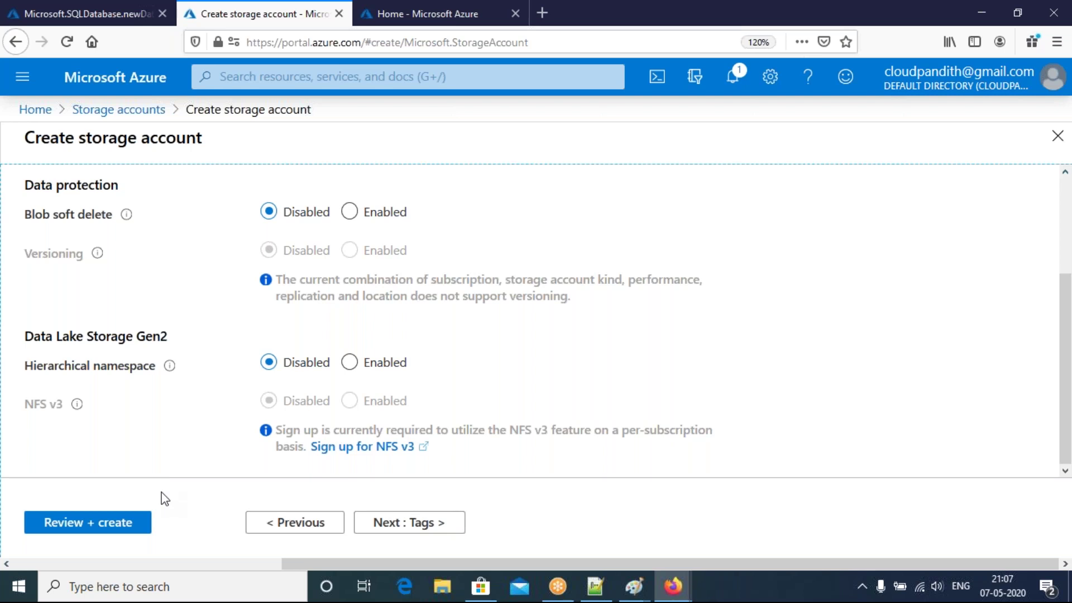
# Skip tags, pass validation and create the blobstorage005 storage account.
pyautogui.click(383, 522)
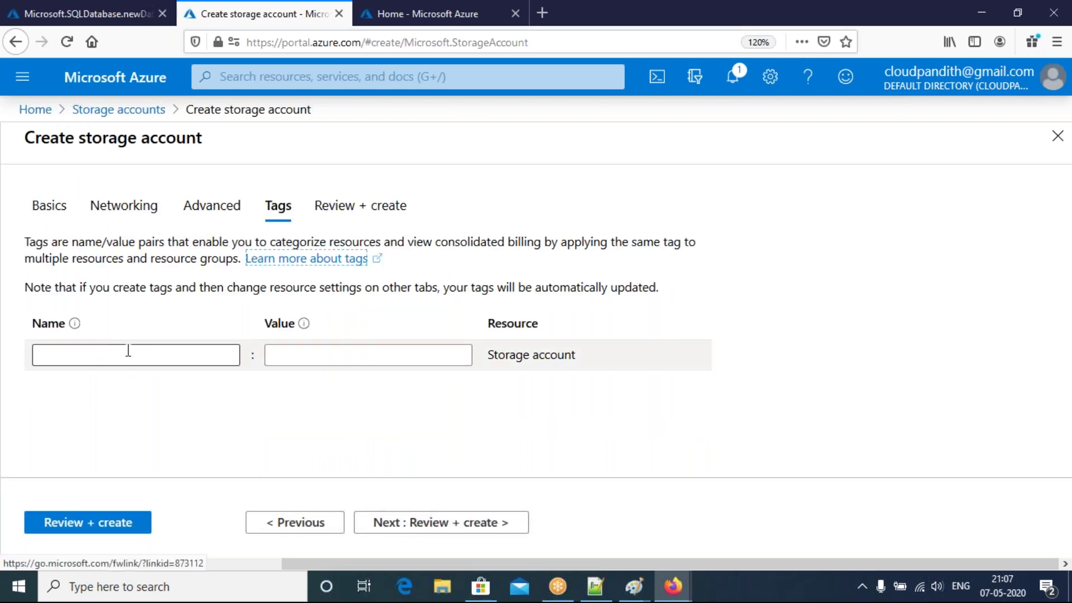
pyautogui.click(433, 517)
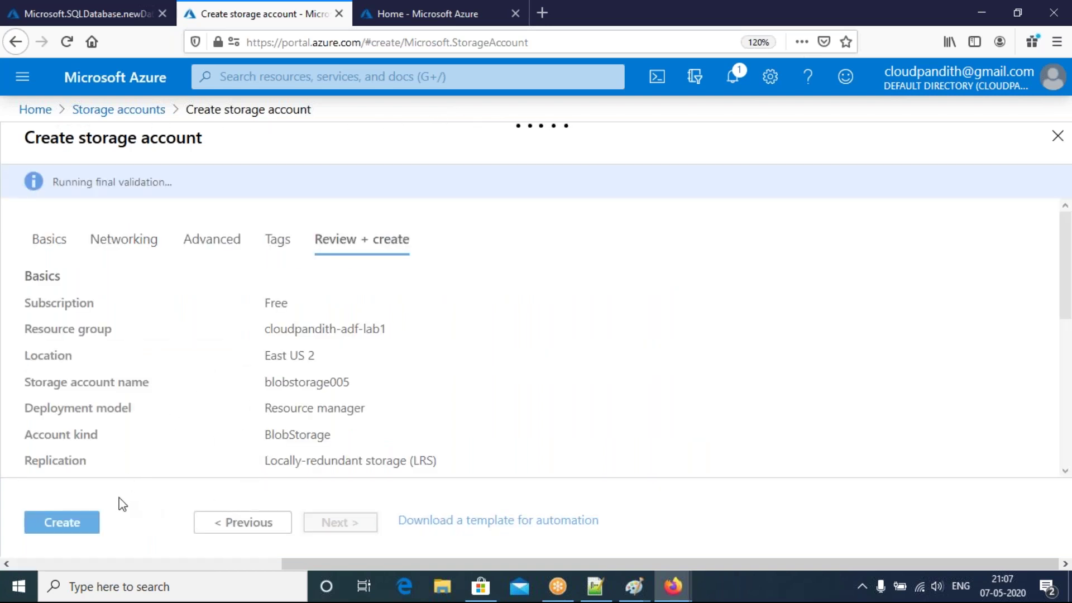
pyautogui.moveTo(55, 183); pyautogui.dragTo(199, 188)
pyautogui.click(200, 188)
pyautogui.click(69, 522)
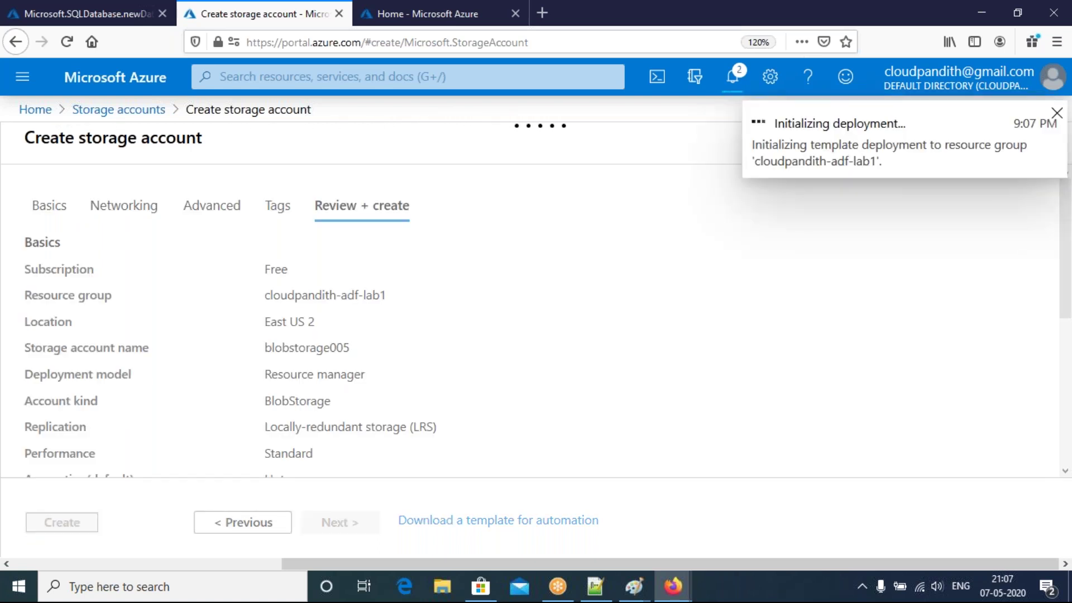
pyautogui.click(371, 12)
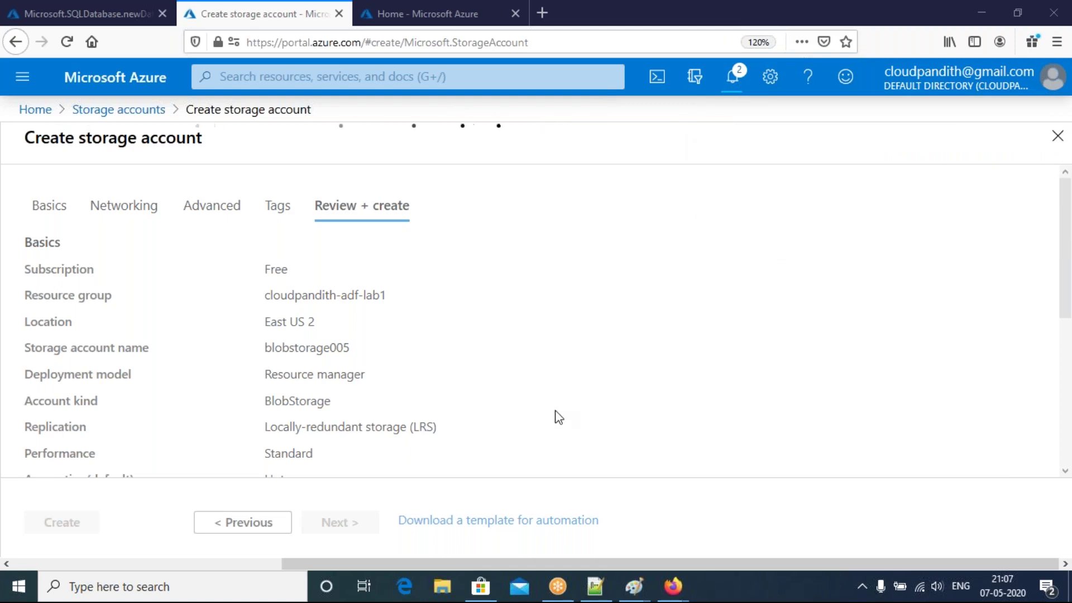
# Tick SQL DATABASE and Blob Storage on the Paint ADF diagram, then return to the Azure home page.
pyautogui.moveTo(634, 586)
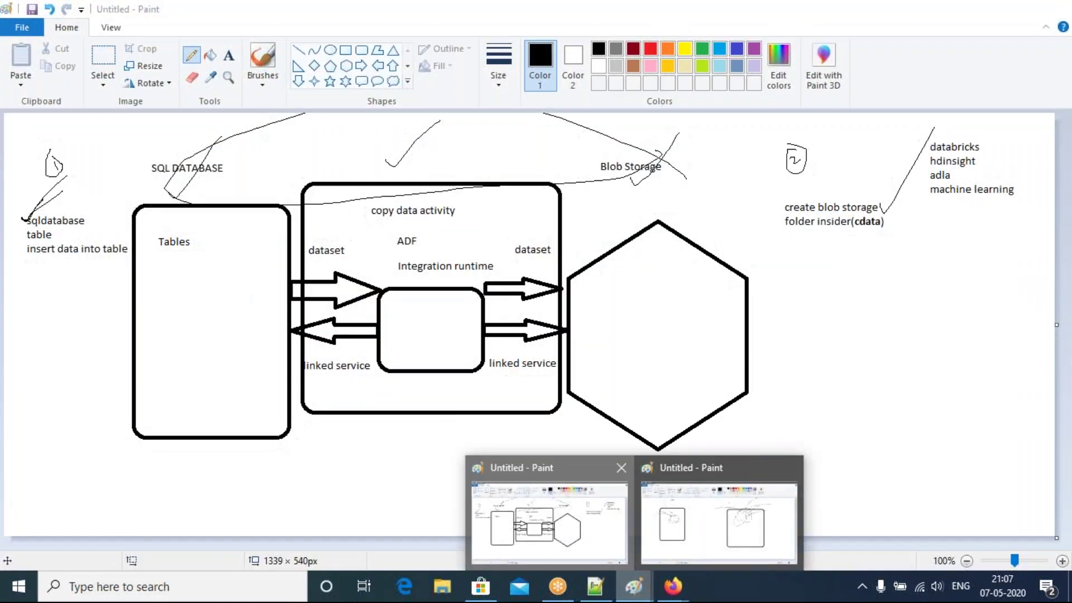
pyautogui.click(512, 507)
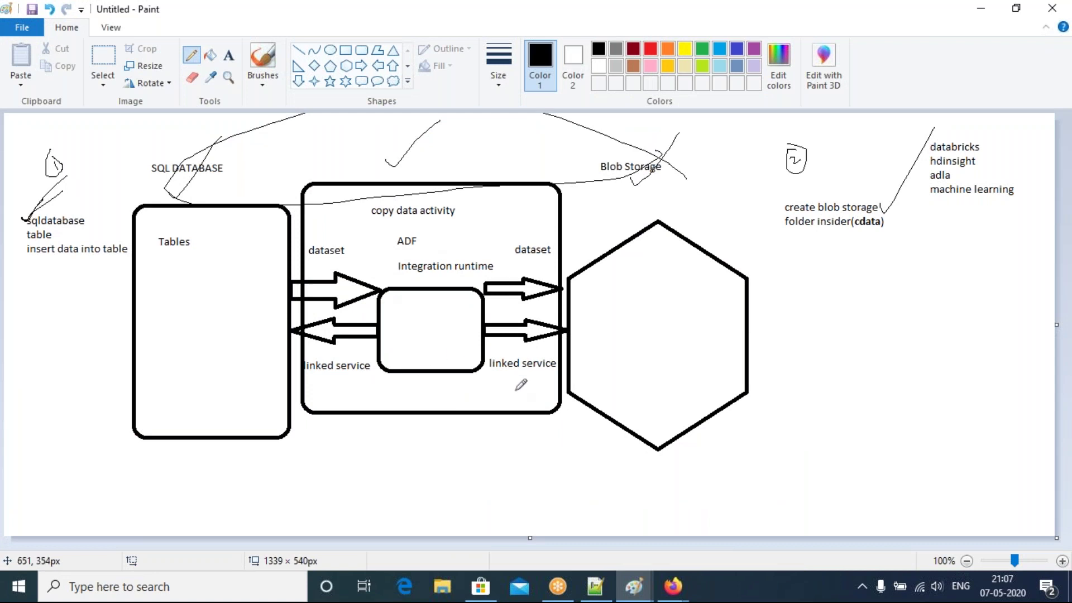
pyautogui.moveTo(190, 188); pyautogui.dragTo(230, 152)
pyautogui.moveTo(626, 211); pyautogui.dragTo(677, 159)
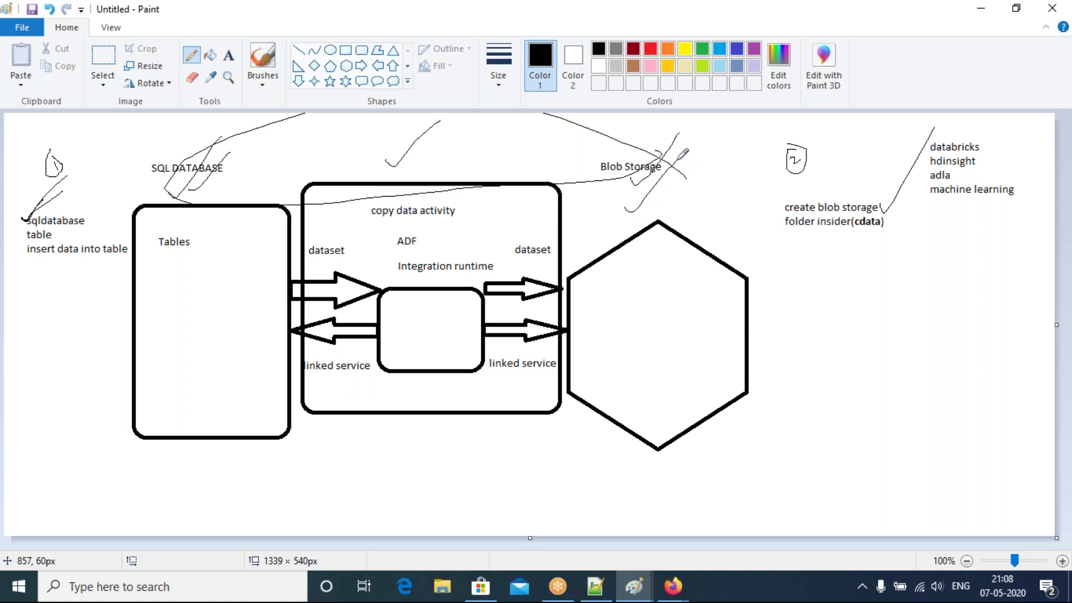
pyautogui.click(792, 66)
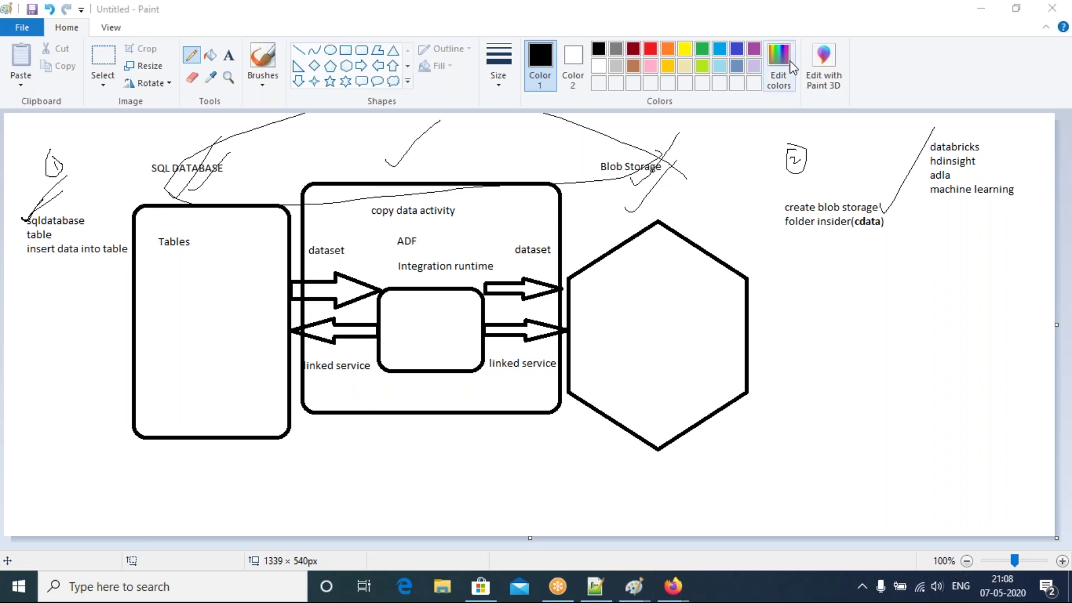
pyautogui.moveTo(382, 161); pyautogui.dragTo(437, 135)
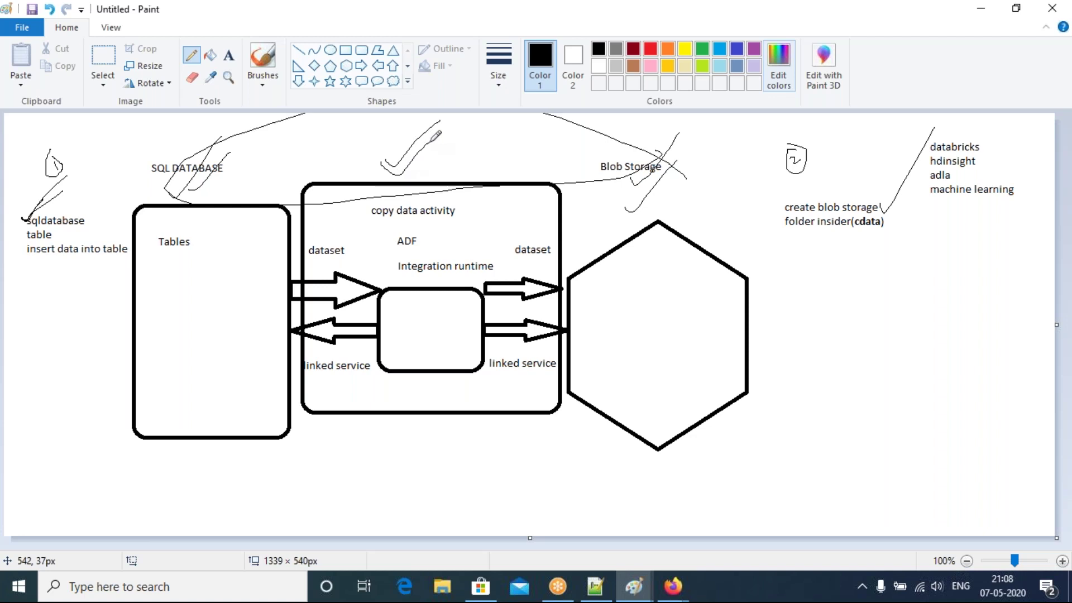
pyautogui.hotkey('alt', 'Tab')
pyautogui.click(383, 15)
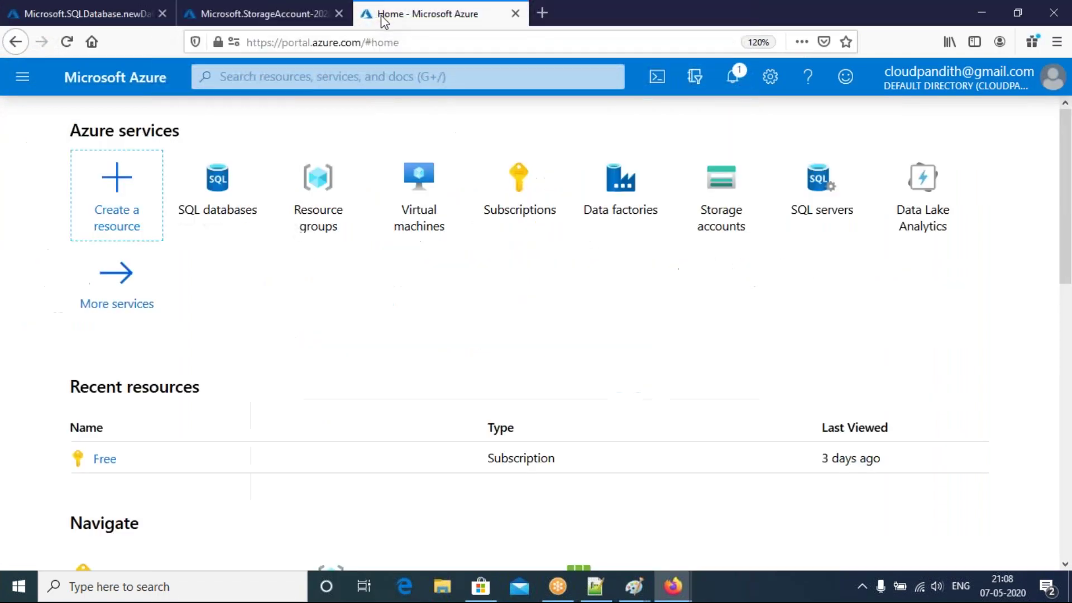
# Begin a new data factory from Data factories, named adf0705, with the version choices open.
pyautogui.click(603, 188)
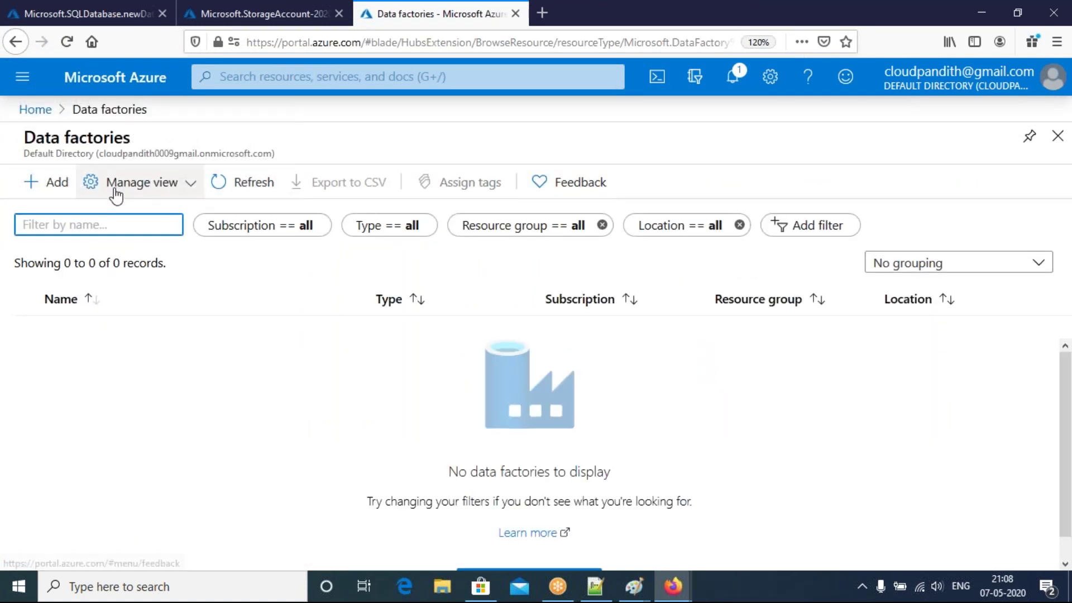
pyautogui.click(58, 194)
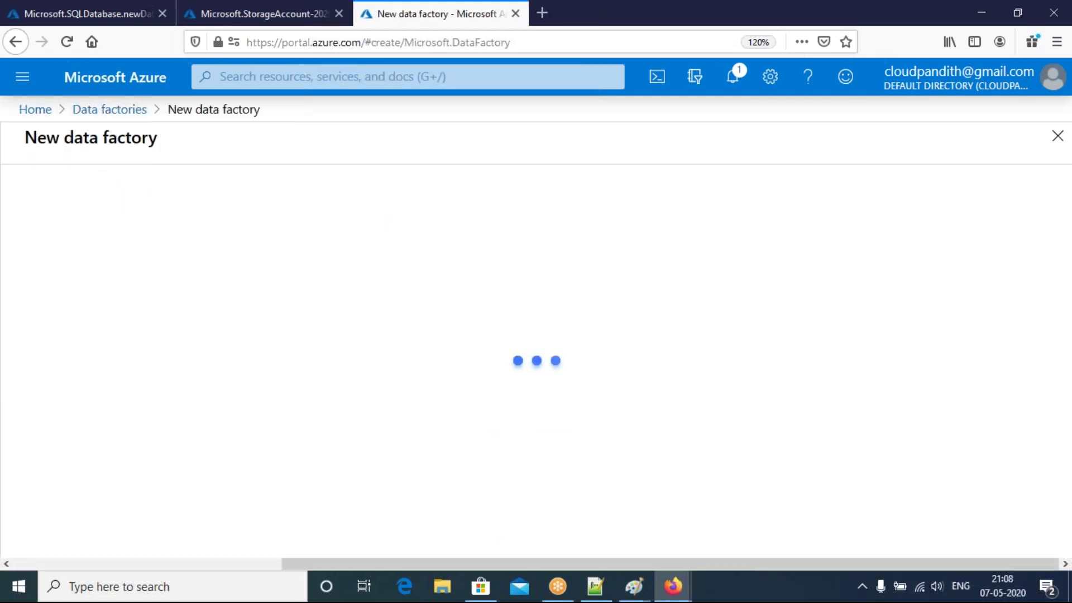
pyautogui.write('a')
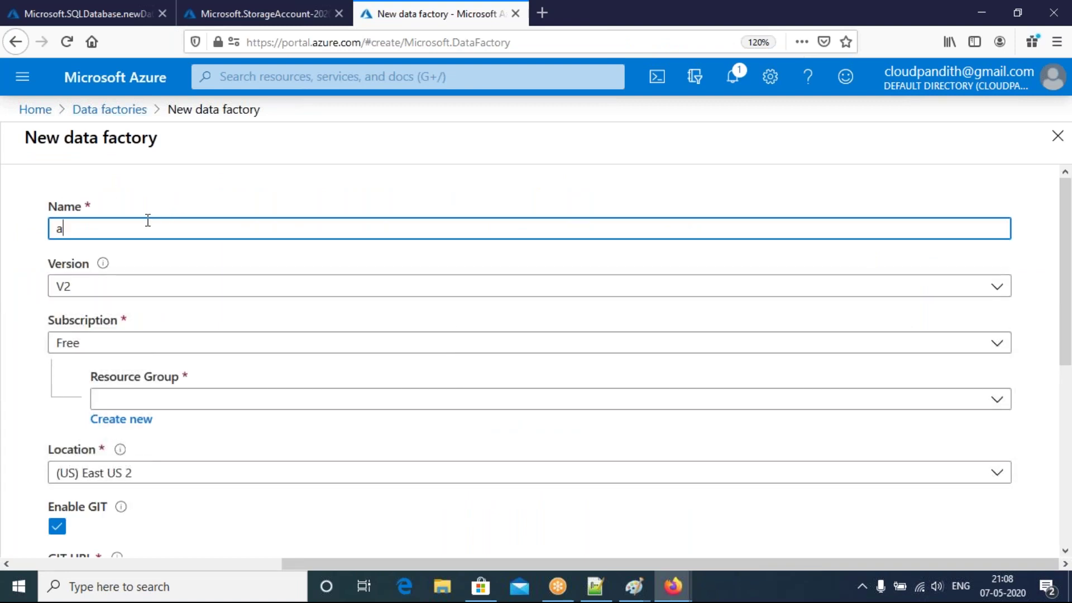
pyautogui.write('df0705')
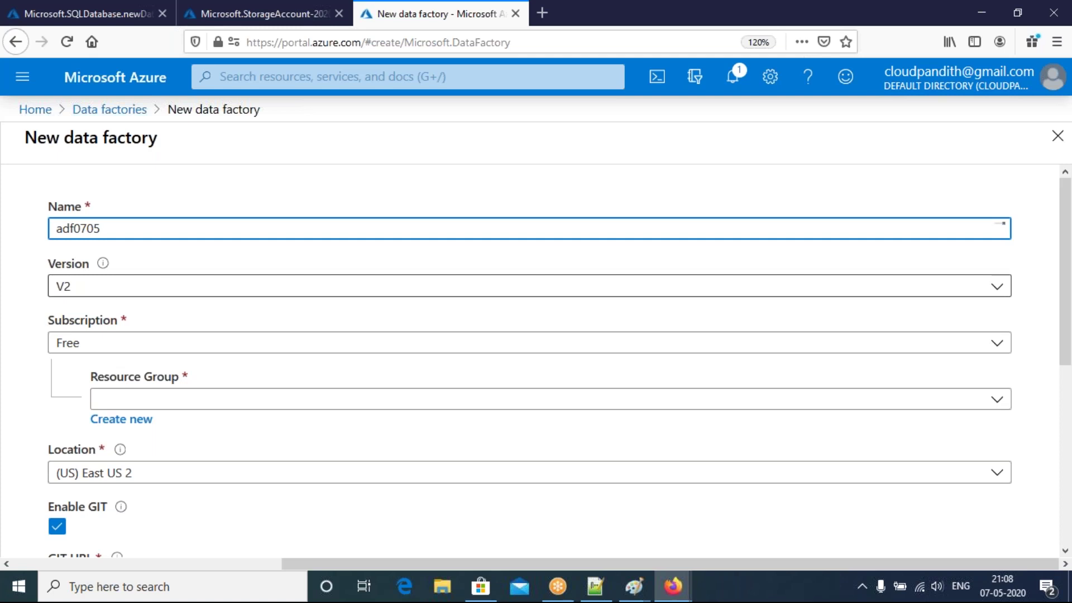
pyautogui.click(142, 290)
pyautogui.click(143, 290)
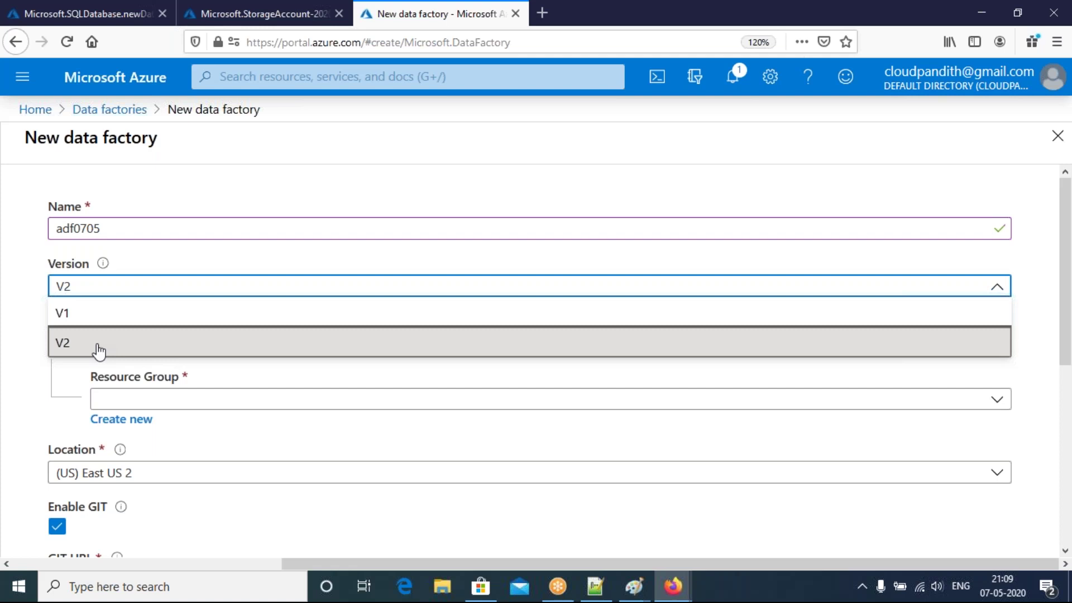
# Keep version V2 and pick the existing ADF lab resource group.
pyautogui.click(100, 352)
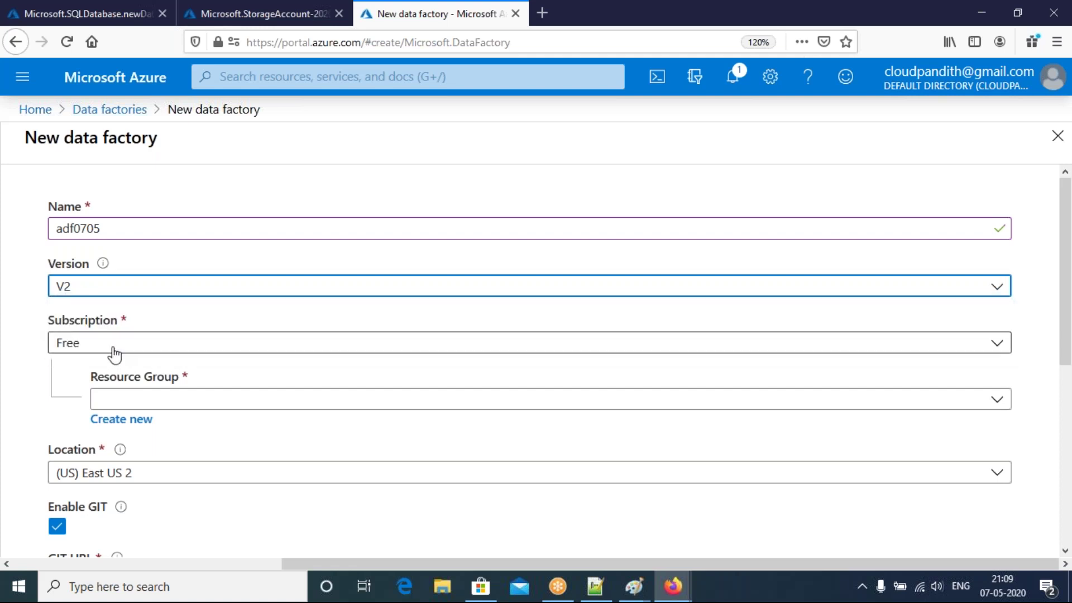
pyautogui.click(166, 399)
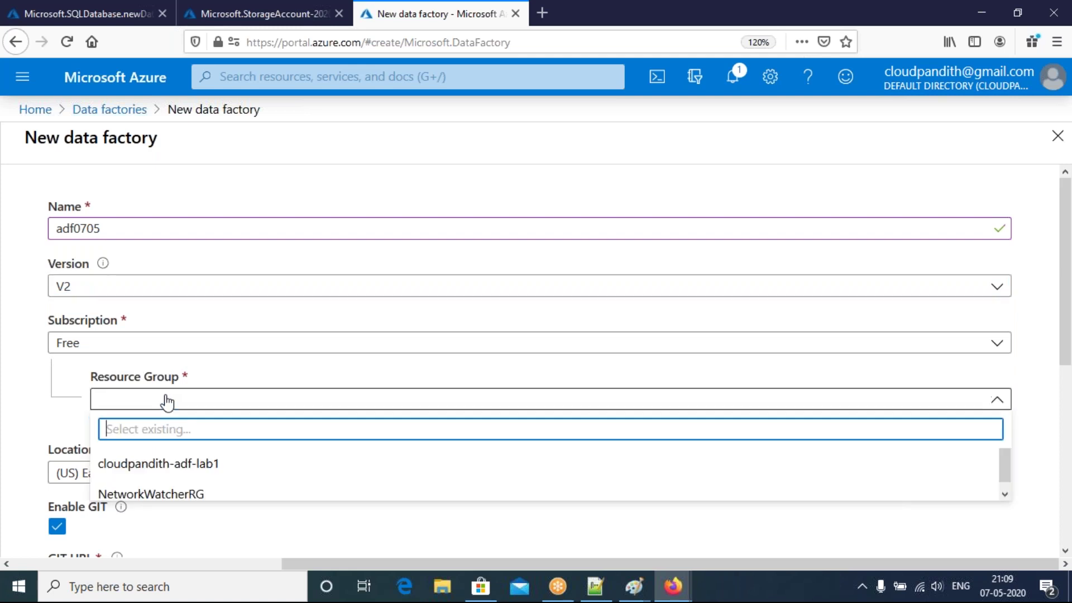
pyautogui.click(171, 464)
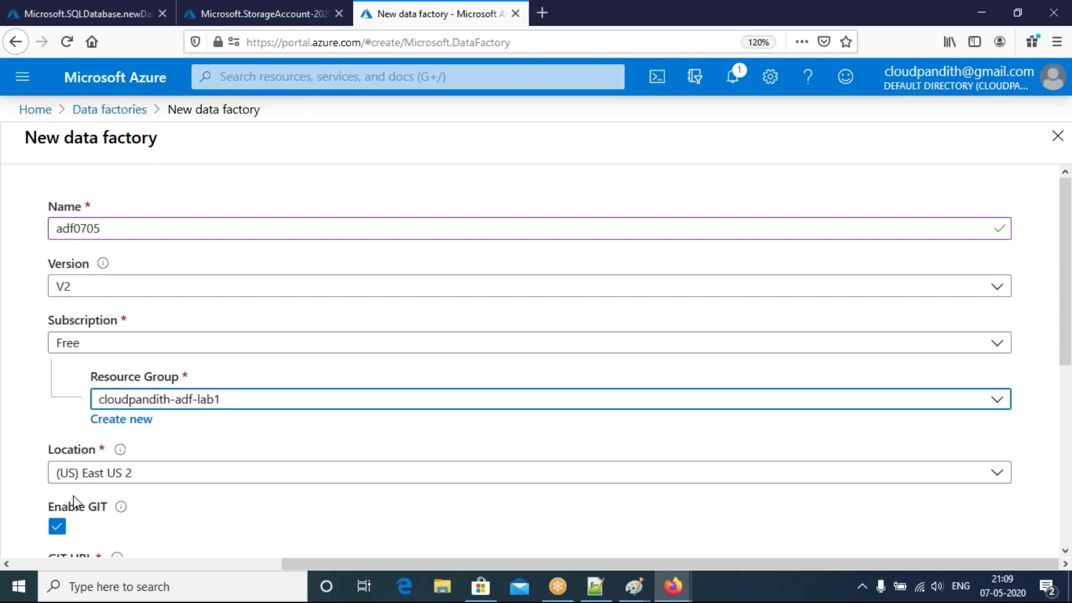
pyautogui.moveTo(1066, 349); pyautogui.dragTo(1067, 384)
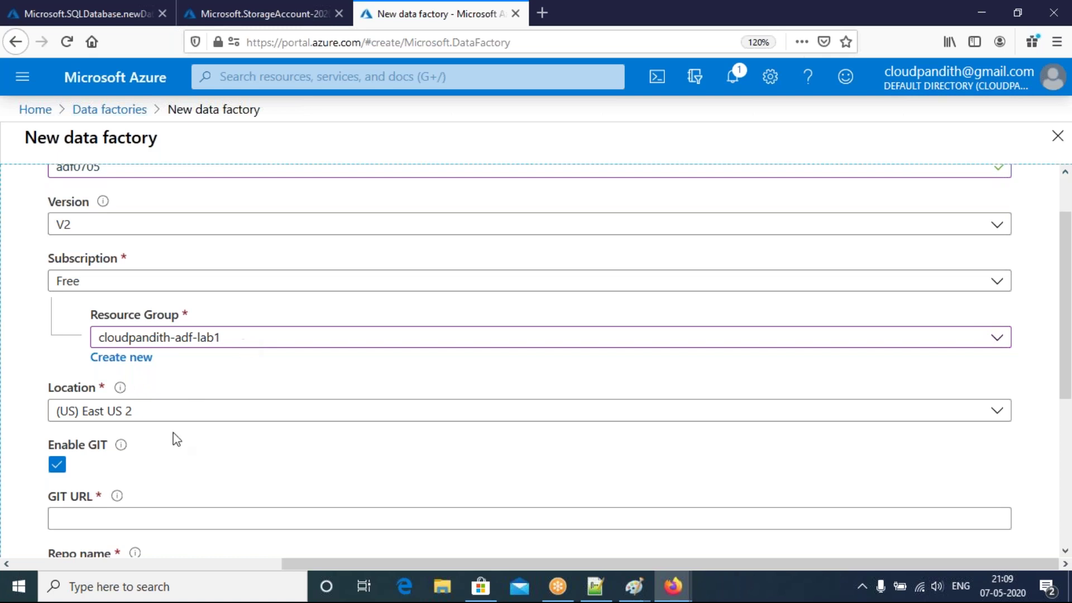
# Leave Git integration disabled and create the adf0705 data factory.
pyautogui.click(88, 519)
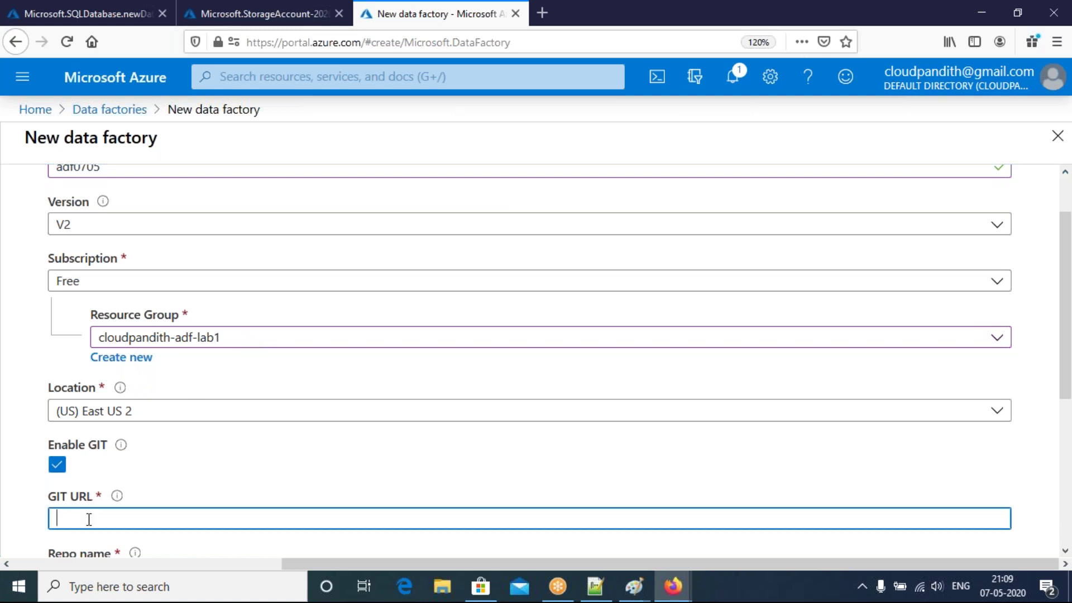
pyautogui.click(60, 470)
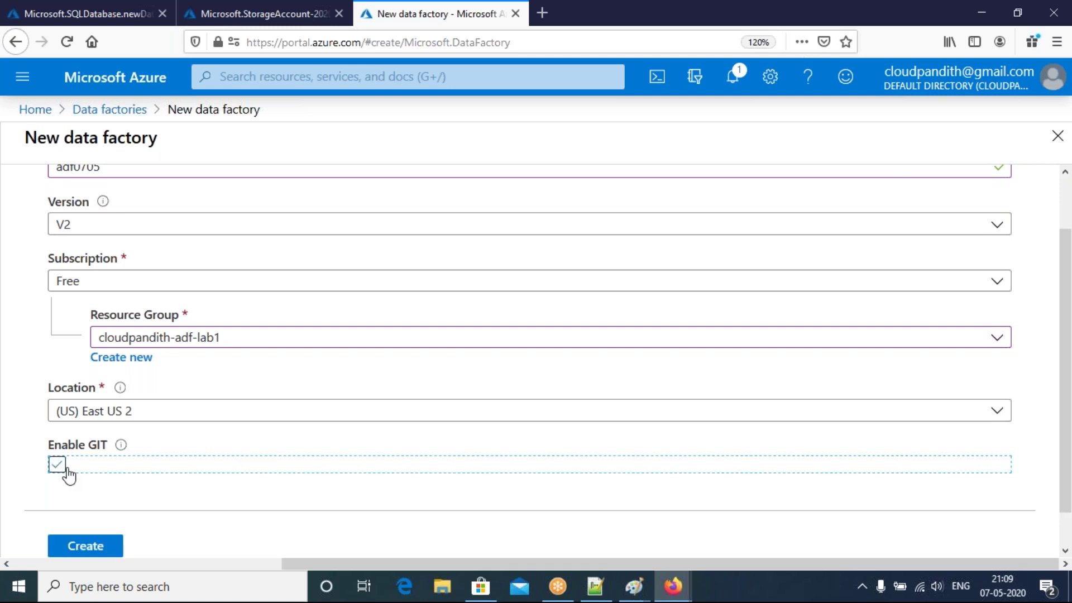
pyautogui.click(57, 465)
pyautogui.click(96, 473)
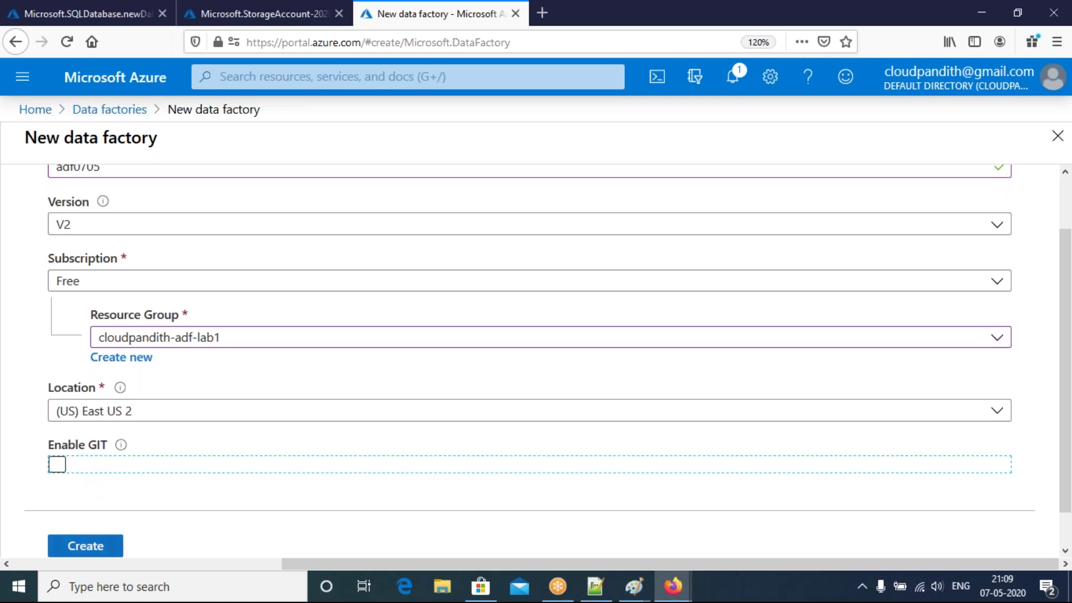
pyautogui.click(91, 544)
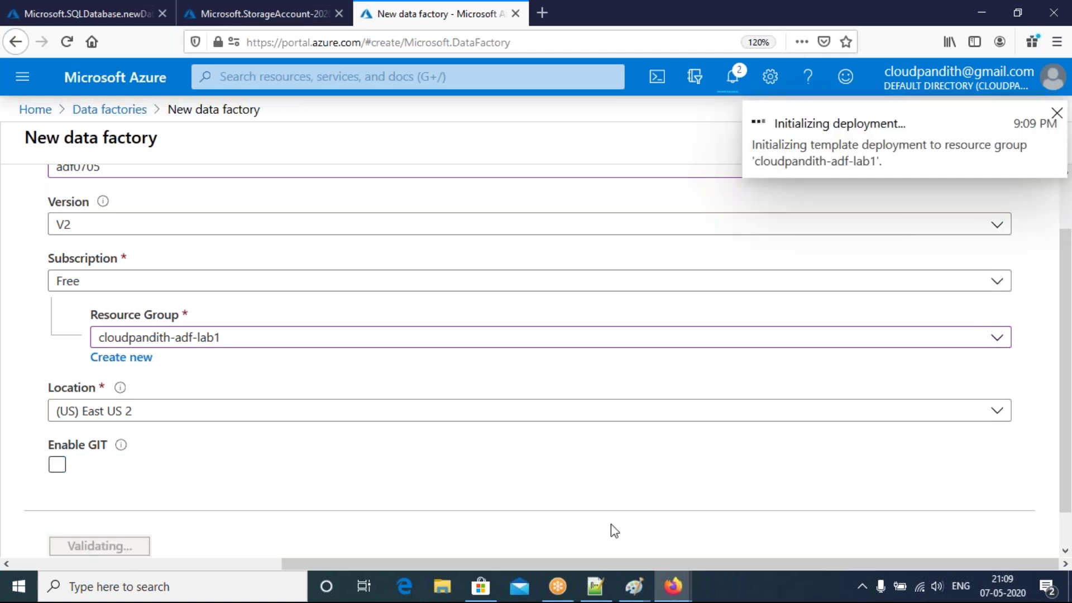
pyautogui.moveTo(633, 586)
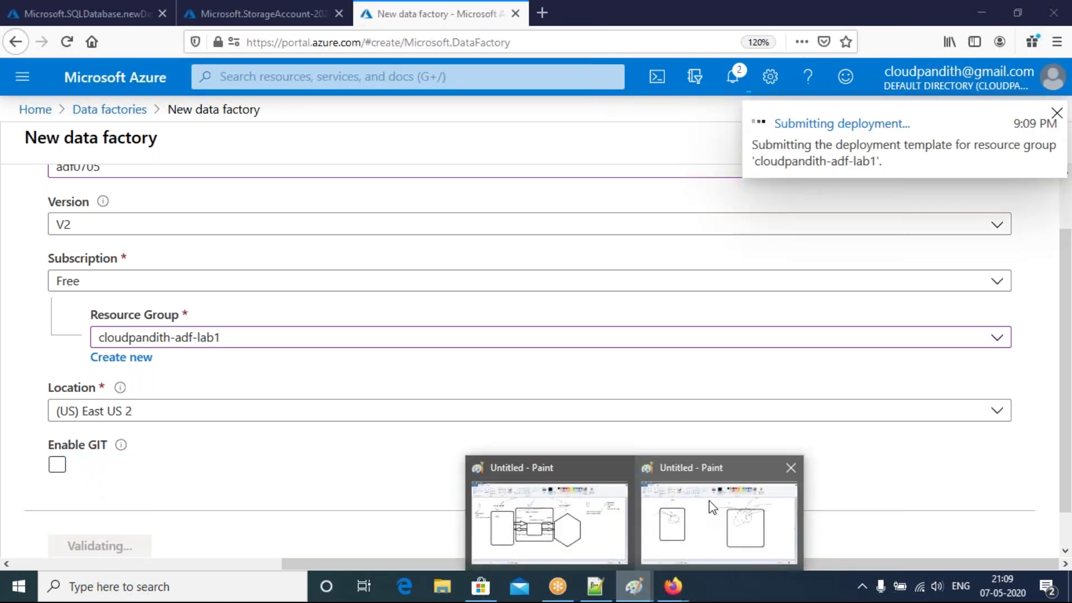
pyautogui.moveTo(707, 508)
pyautogui.click(550, 522)
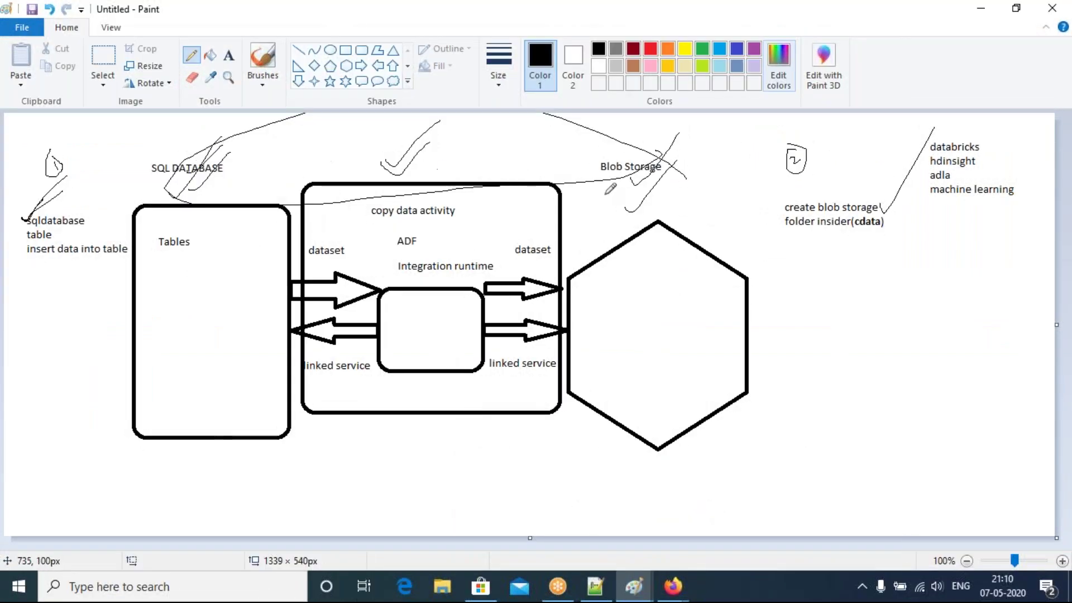
# Tick Blob Storage in Paint, then list '1. sqldatabse', '2. blob storage', '3. ADF' in Notepad++.
pyautogui.moveTo(649, 185); pyautogui.dragTo(686, 162)
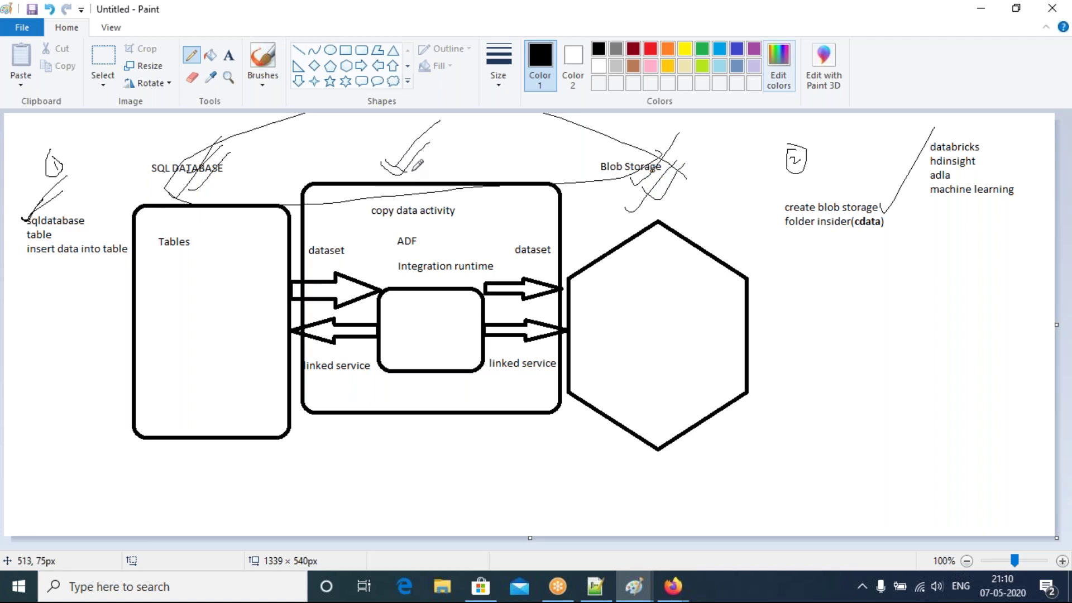
pyautogui.click(595, 587)
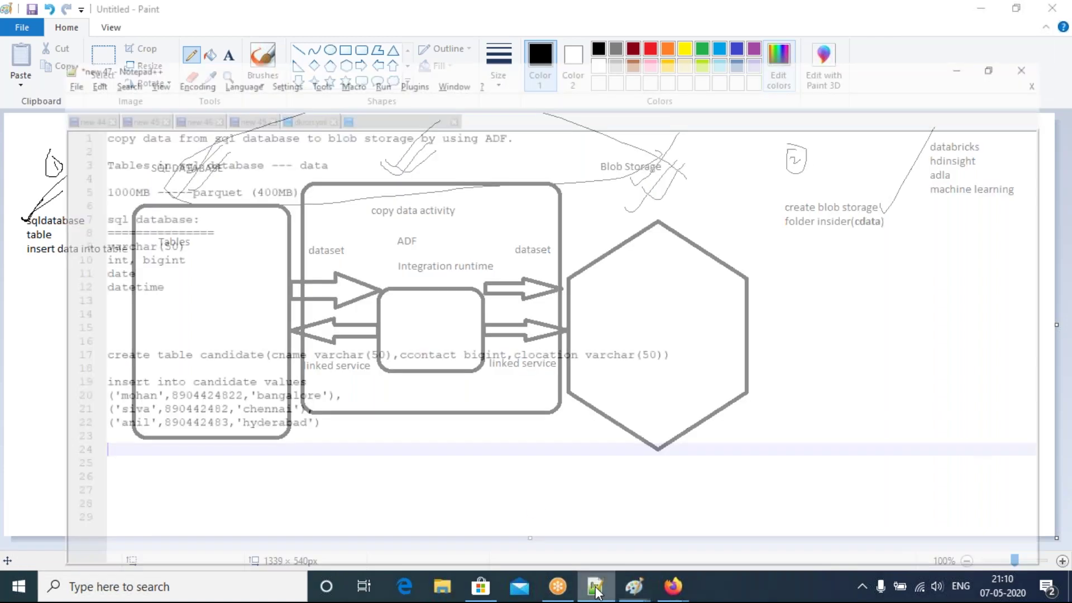
pyautogui.write('1. sqldatabse')
pyautogui.press('Return')
pyautogui.write('2. blob')
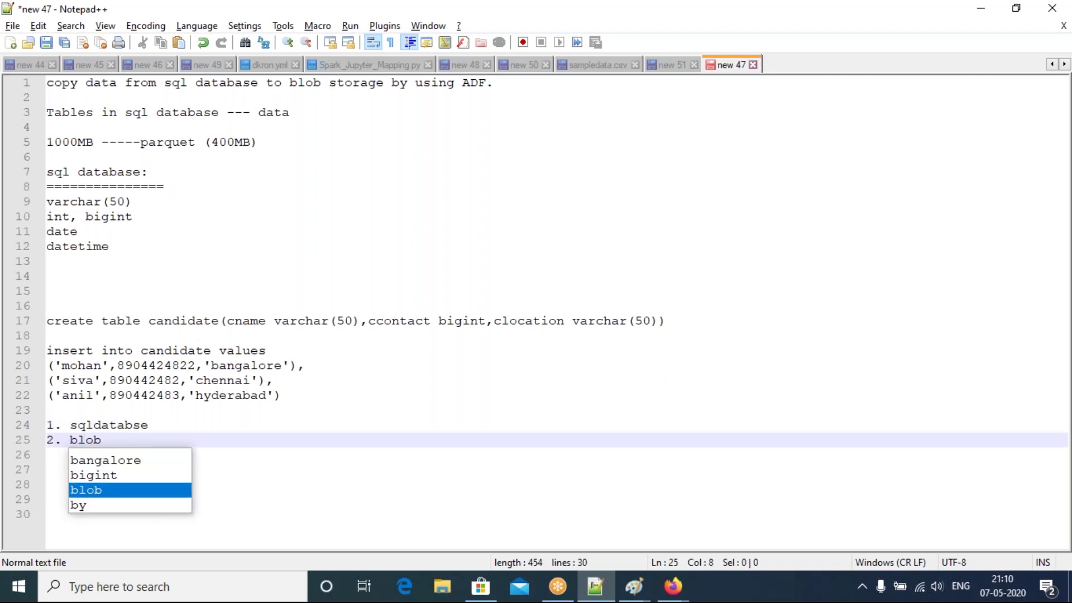
pyautogui.write(' storae')
pyautogui.press('BackSpace')
pyautogui.write('ge')
pyautogui.press('Return')
pyautogui.write('3. A')
pyautogui.press('Return')
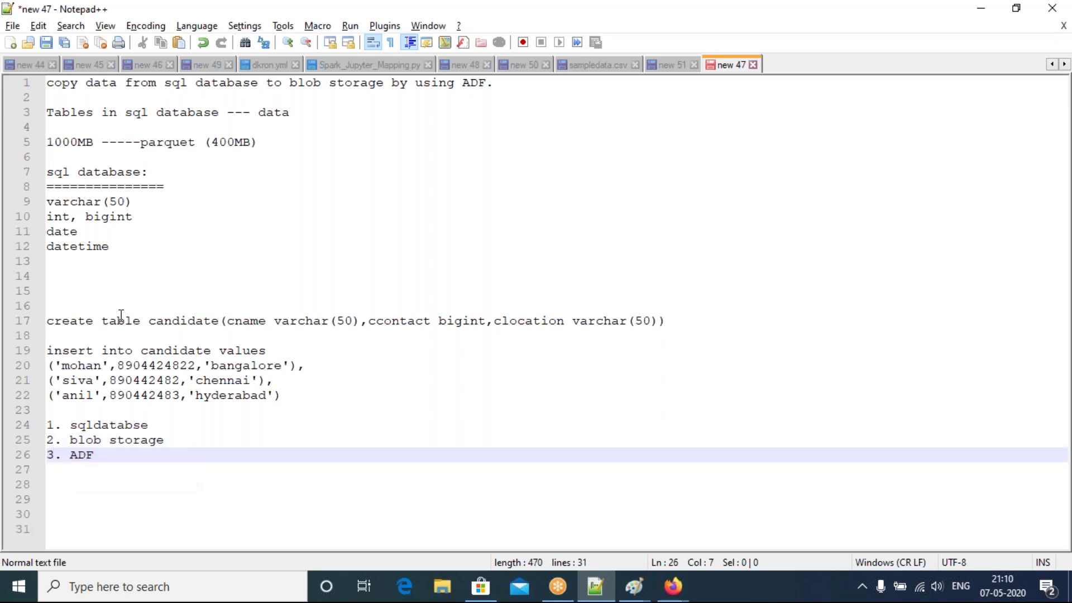
pyautogui.press('Return')
pyautogui.hotkey('alt', 'Tab')
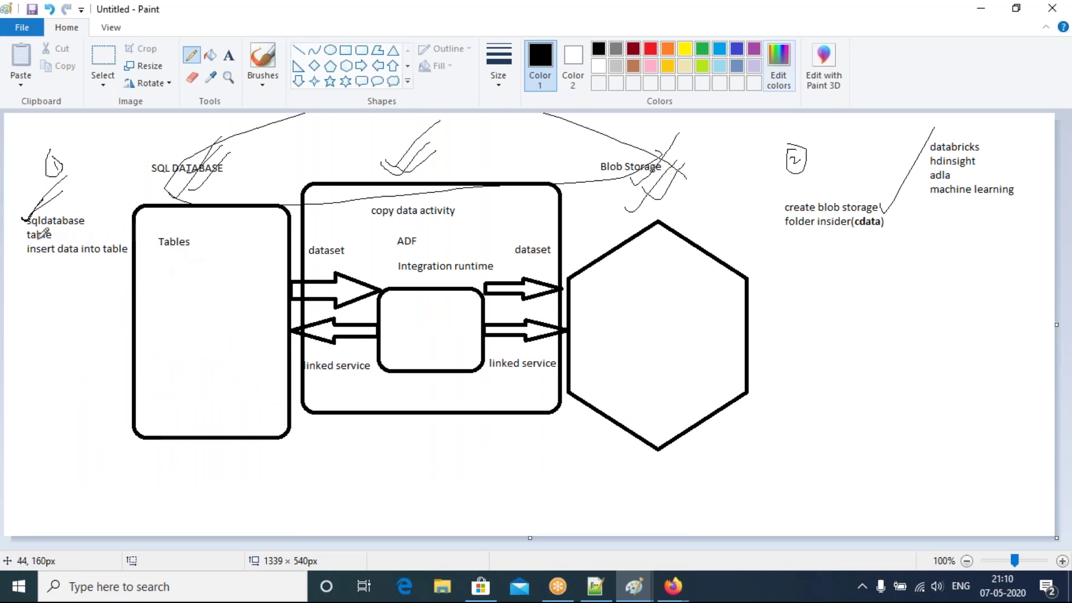
# Pencil a mark under 'table' in the diagram's left-hand notes.
pyautogui.moveTo(26, 242)
pyautogui.mouseDown()
pyautogui.moveTo(52, 239)
pyautogui.moveTo(33, 228)
pyautogui.moveTo(24, 242)
pyautogui.moveTo(125, 248)
pyautogui.moveTo(117, 234)
pyautogui.moveTo(24, 240)
pyautogui.moveTo(32, 260)
pyautogui.mouseUp()
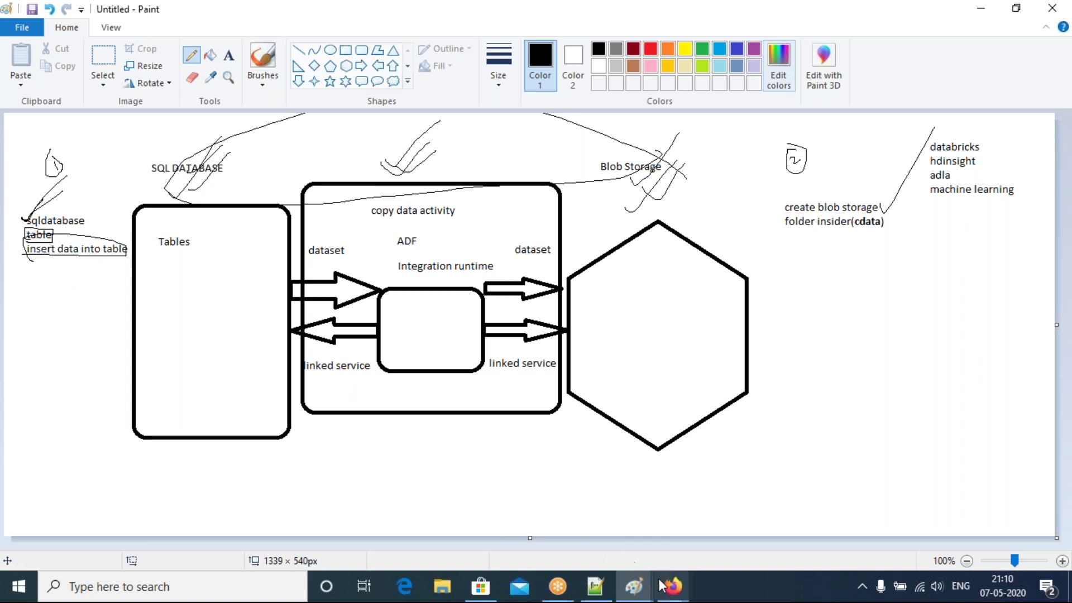
# Confirm the adf0705 deployment is complete, then switch to the SQL database deployment tab.
pyautogui.moveTo(674, 589)
pyautogui.click(740, 533)
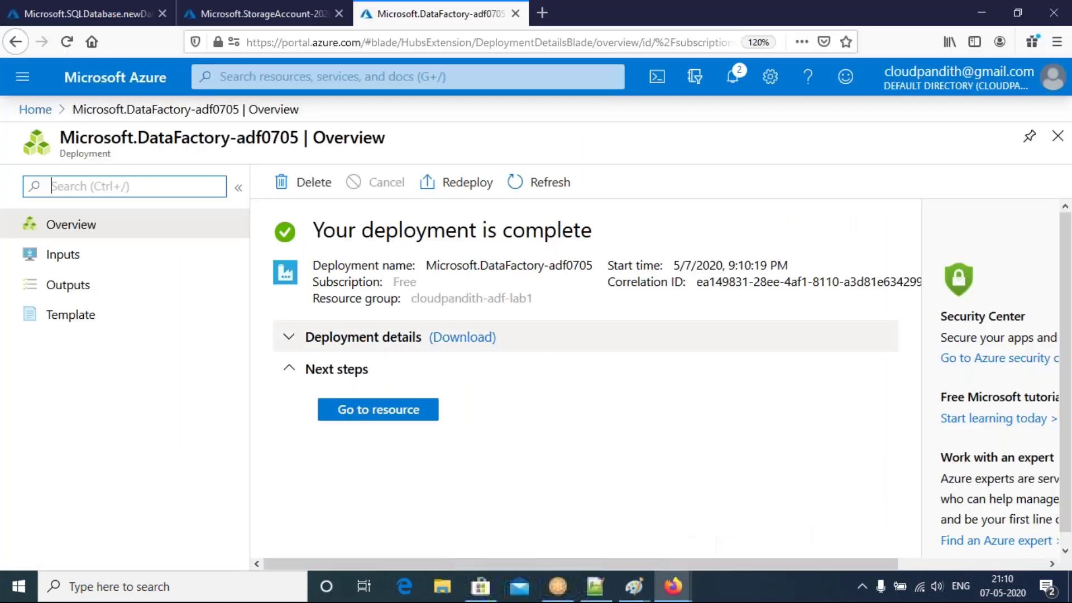
pyautogui.click(84, 16)
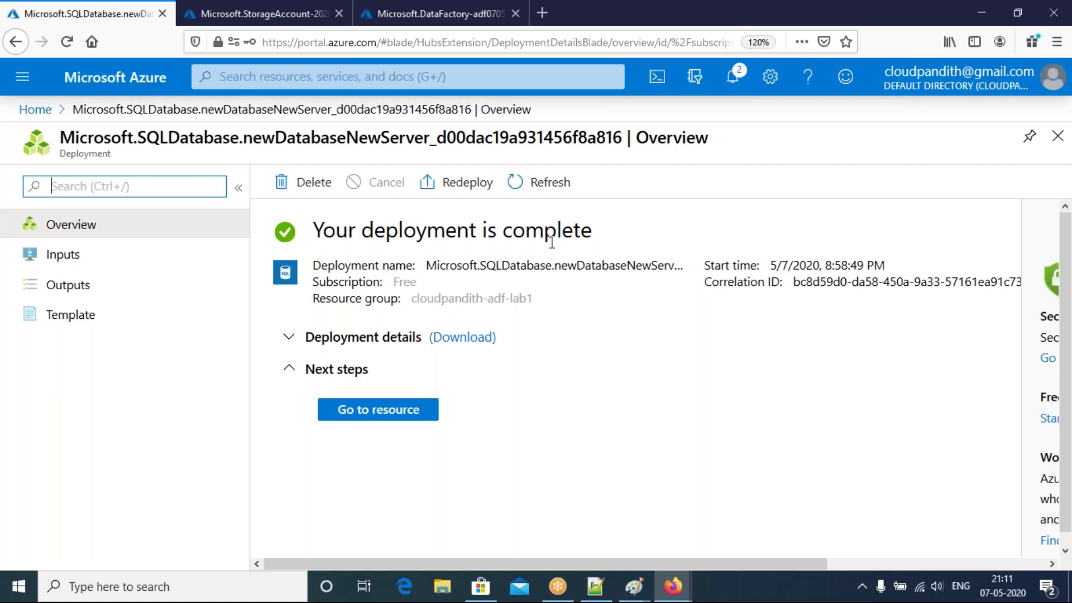
# Open sqldatabase0705's Query editor and log in with the SQL password, hitting the client-IP firewall error.
pyautogui.click(369, 418)
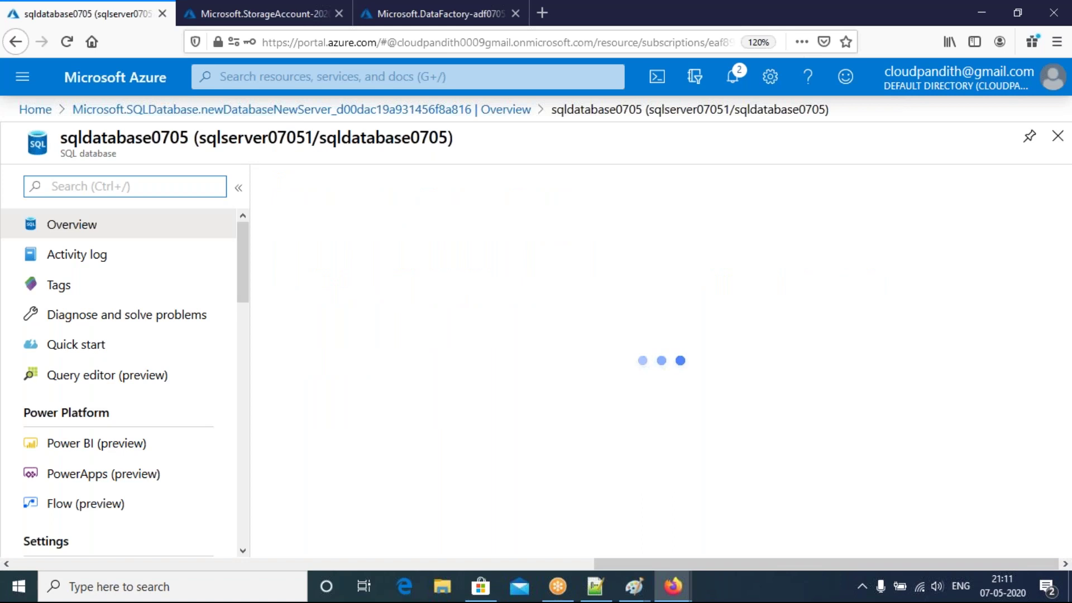
pyautogui.click(95, 386)
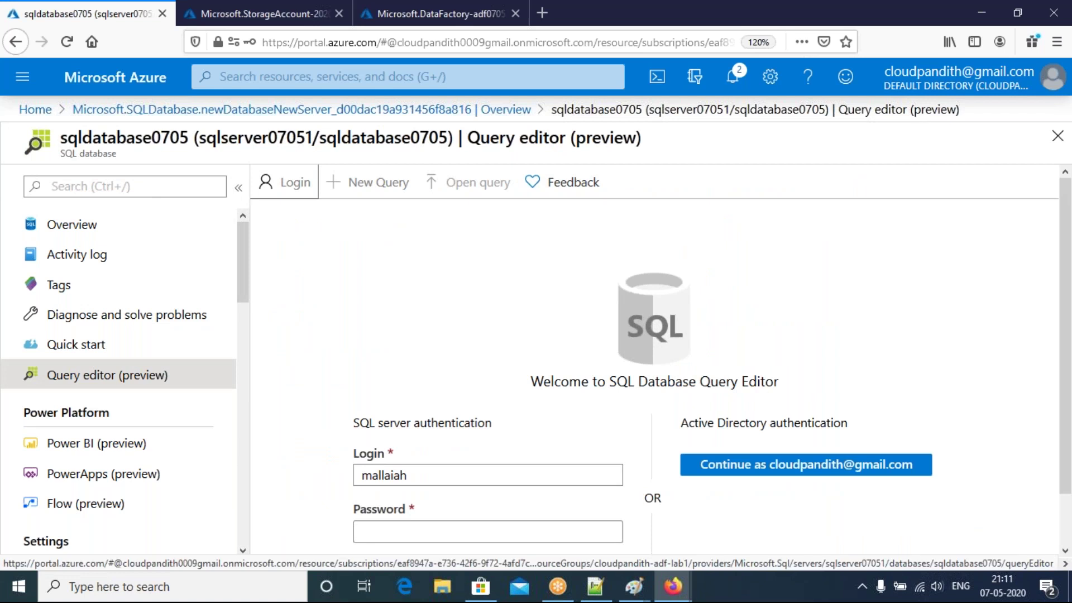
pyautogui.click(399, 528)
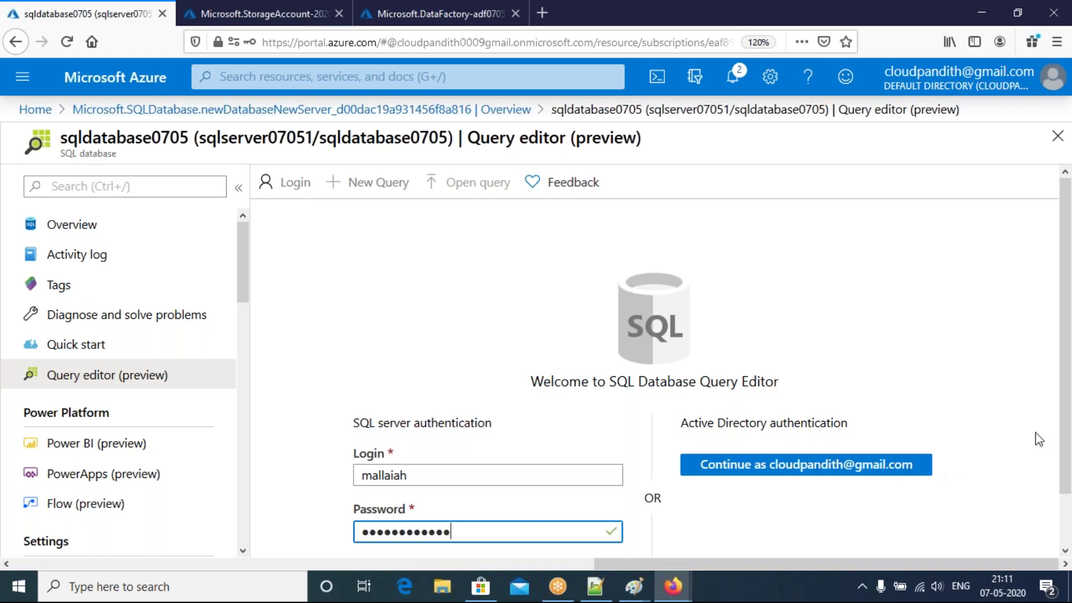
pyautogui.moveTo(1065, 459); pyautogui.dragTo(1066, 509)
pyautogui.click(495, 533)
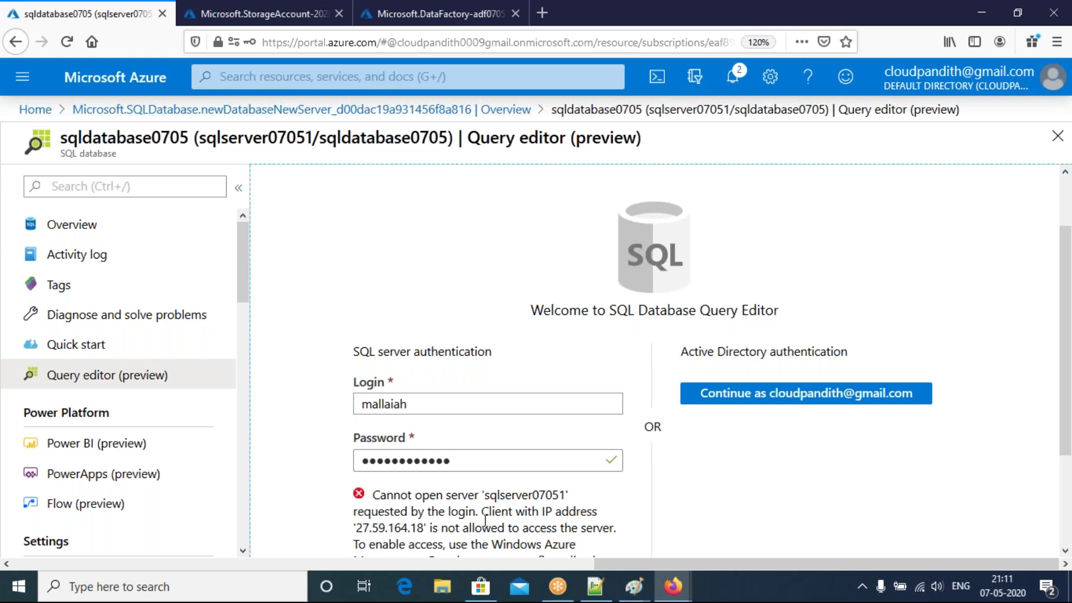
pyautogui.moveTo(356, 528); pyautogui.dragTo(417, 528)
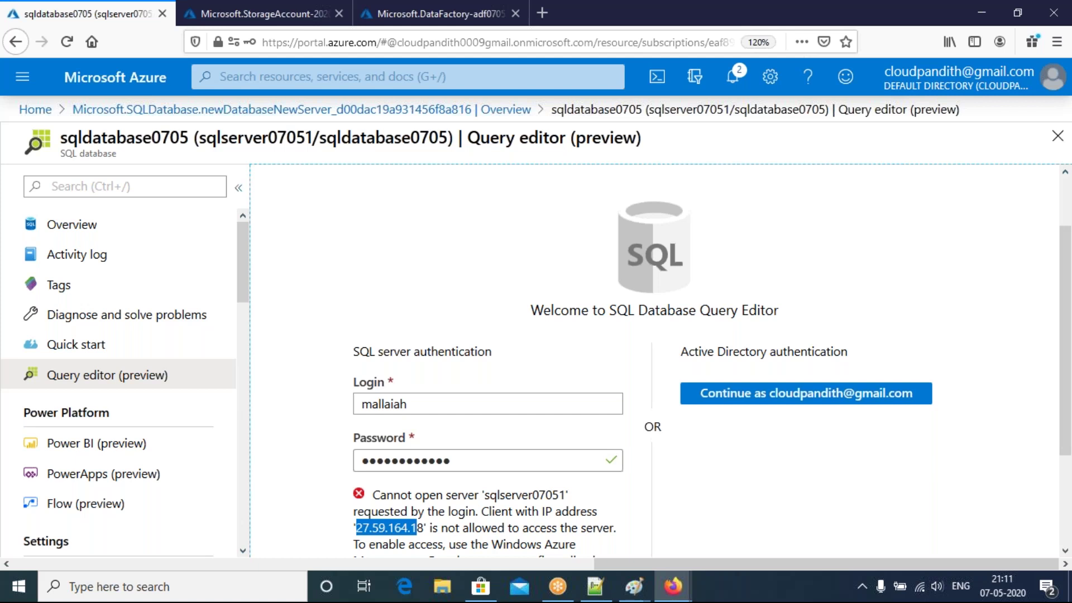
# On sqlserver07051's firewall, add the client IP rule, set Allow Azure services to Yes, and save.
pyautogui.click(63, 237)
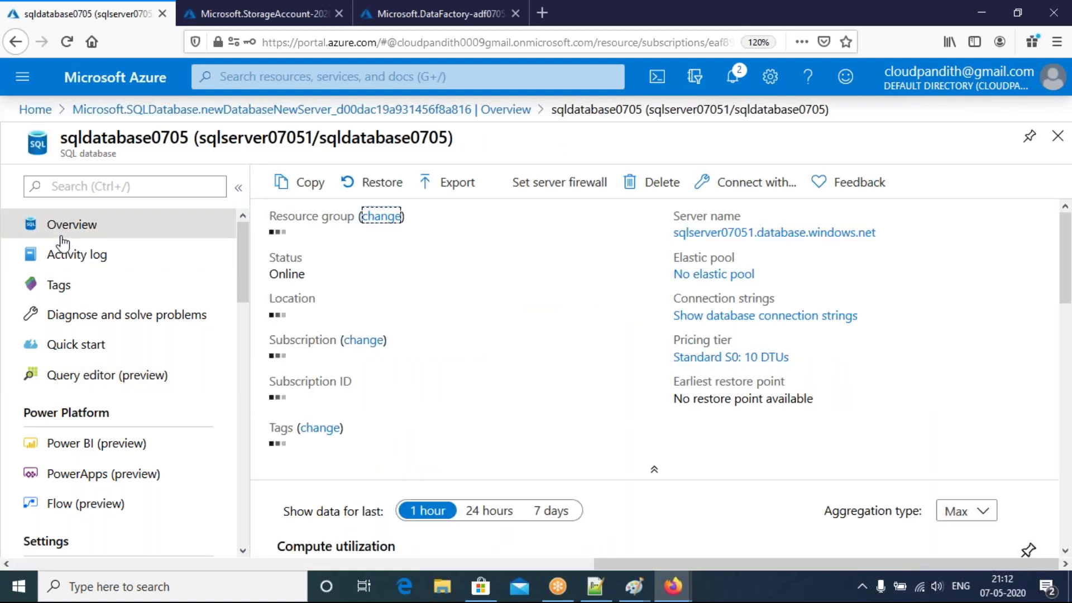
pyautogui.click(544, 182)
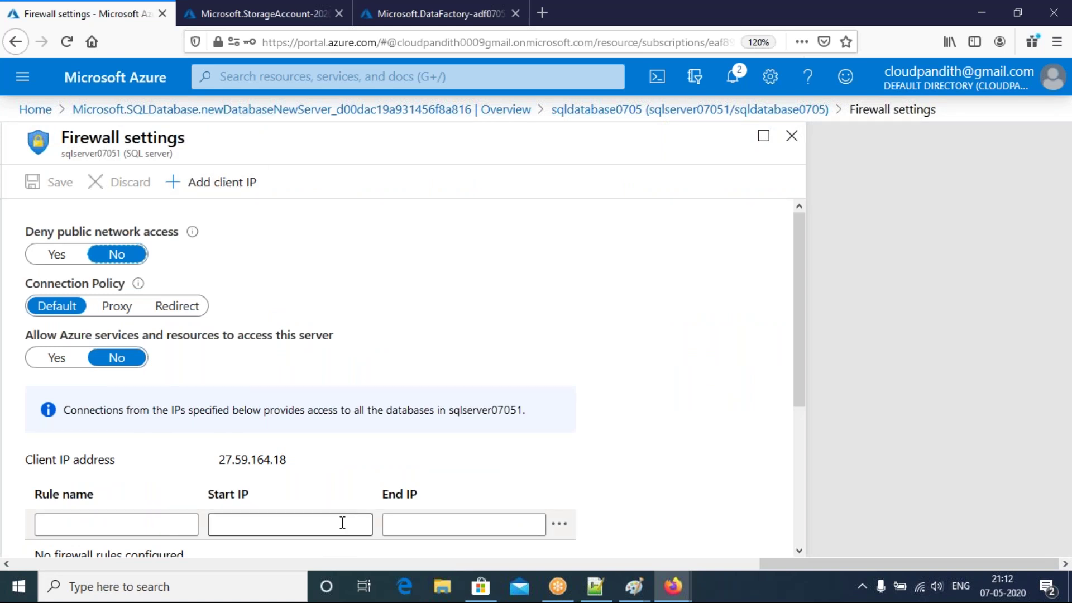
pyautogui.click(223, 183)
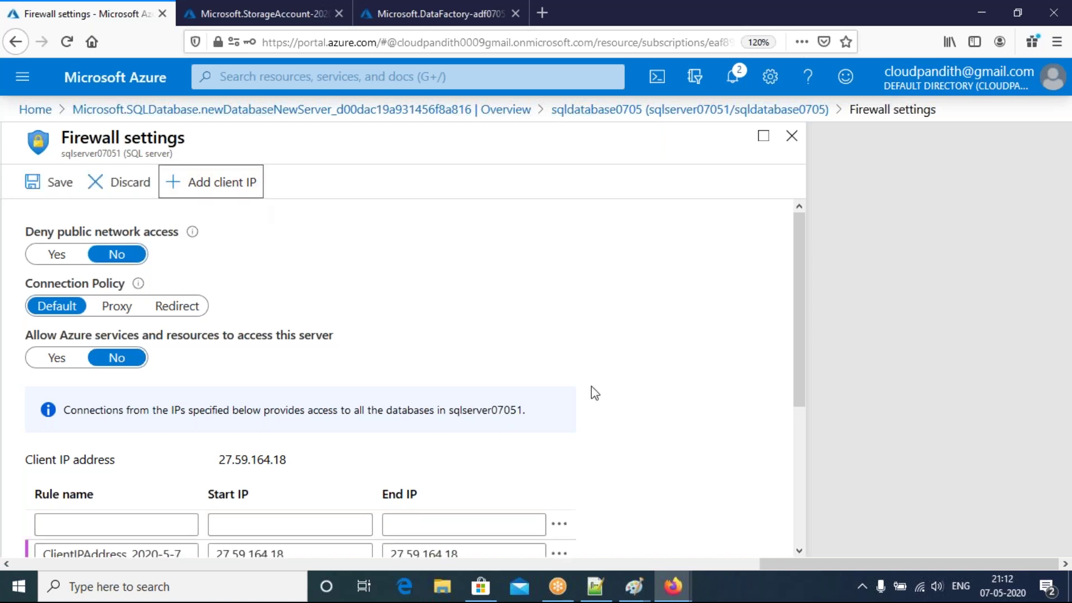
pyautogui.scroll(-3, 796, 353)
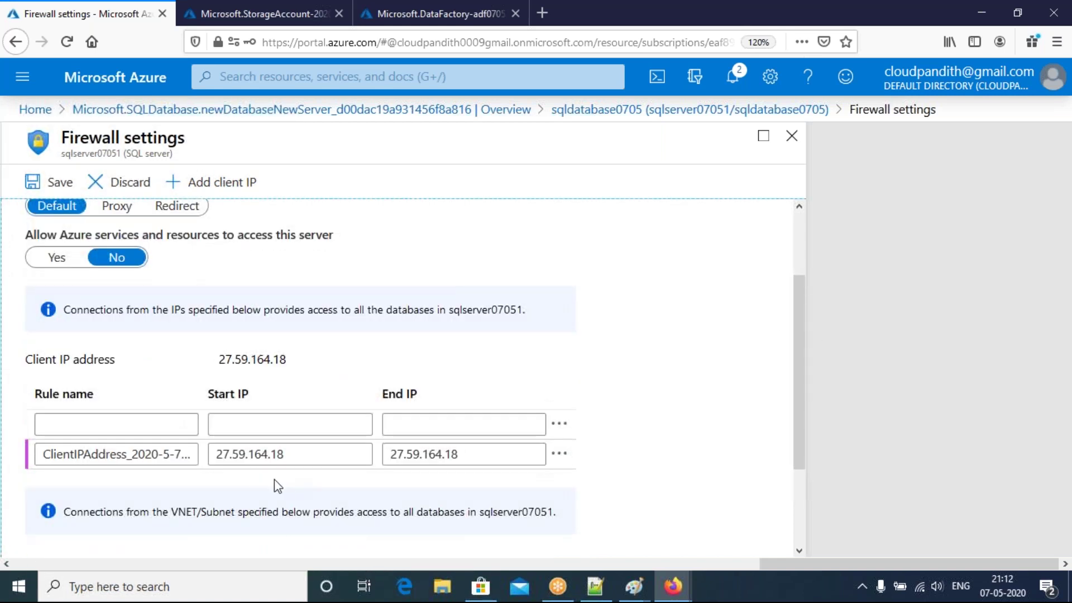
pyautogui.moveTo(800, 355); pyautogui.dragTo(796, 258)
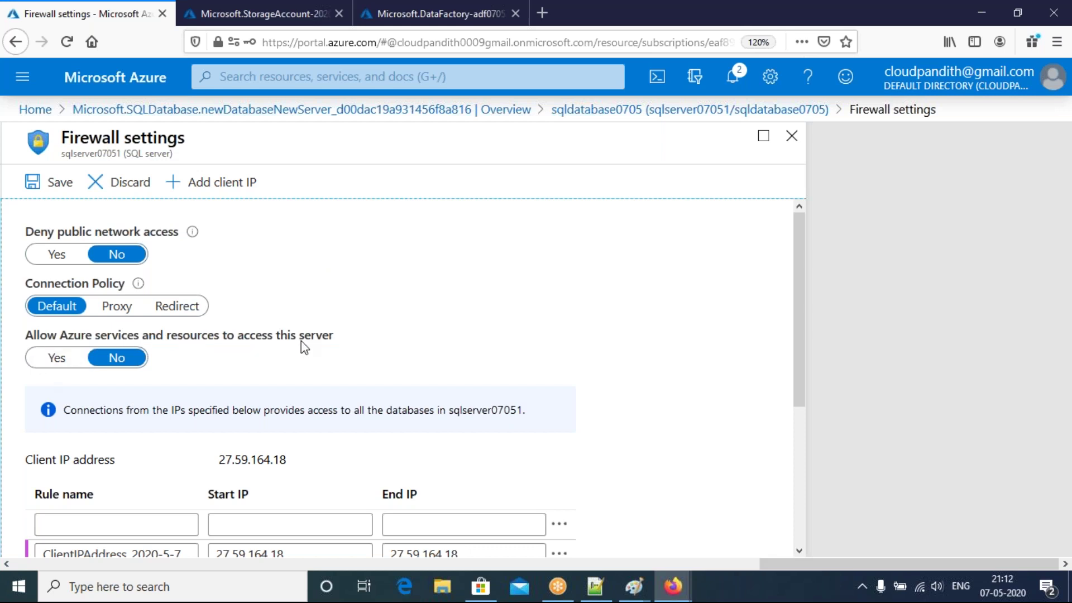
pyautogui.click(67, 364)
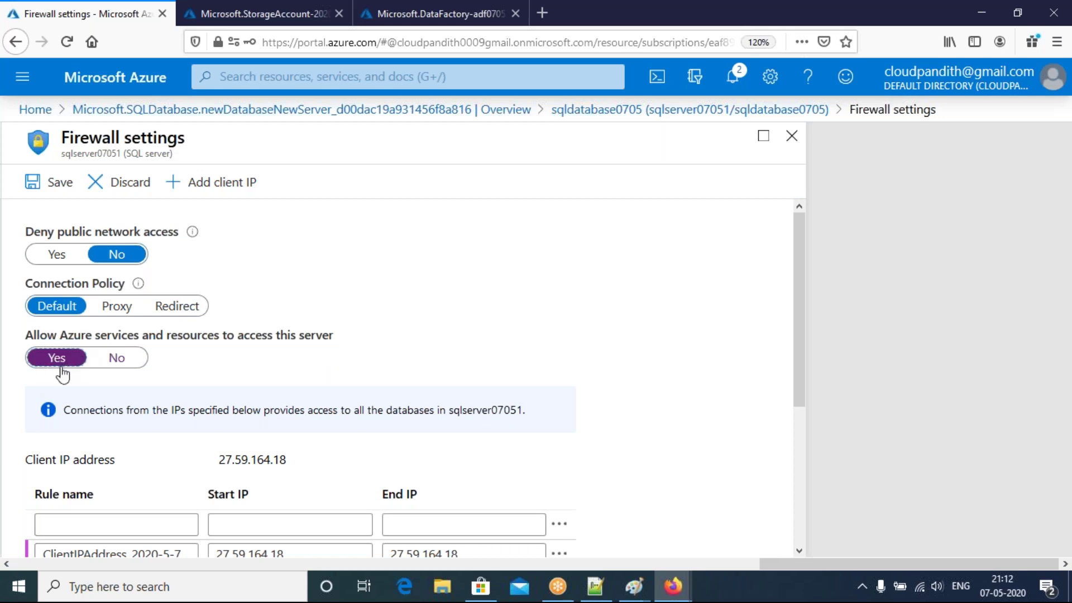
pyautogui.click(64, 184)
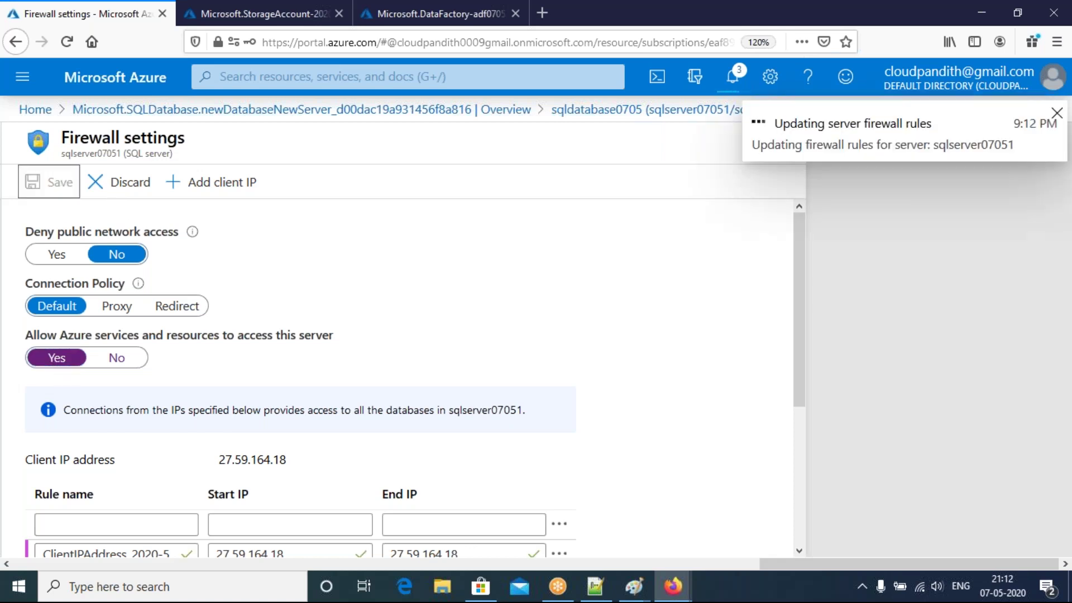
pyautogui.click(603, 111)
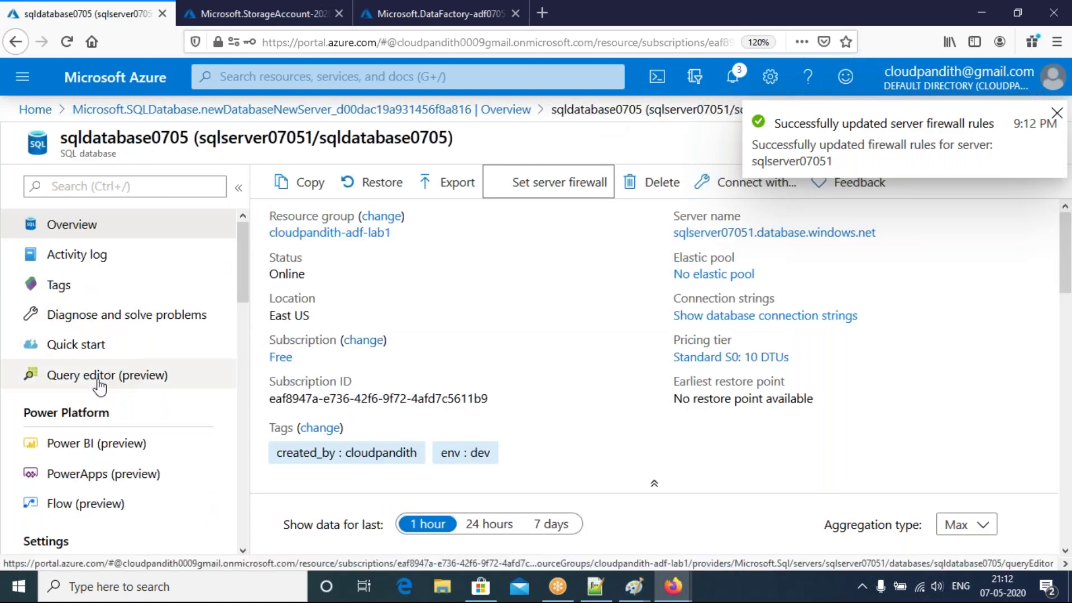
# Sign in to sqldatabase0705's Query editor with the SQL login password and expand Tables.
pyautogui.click(98, 385)
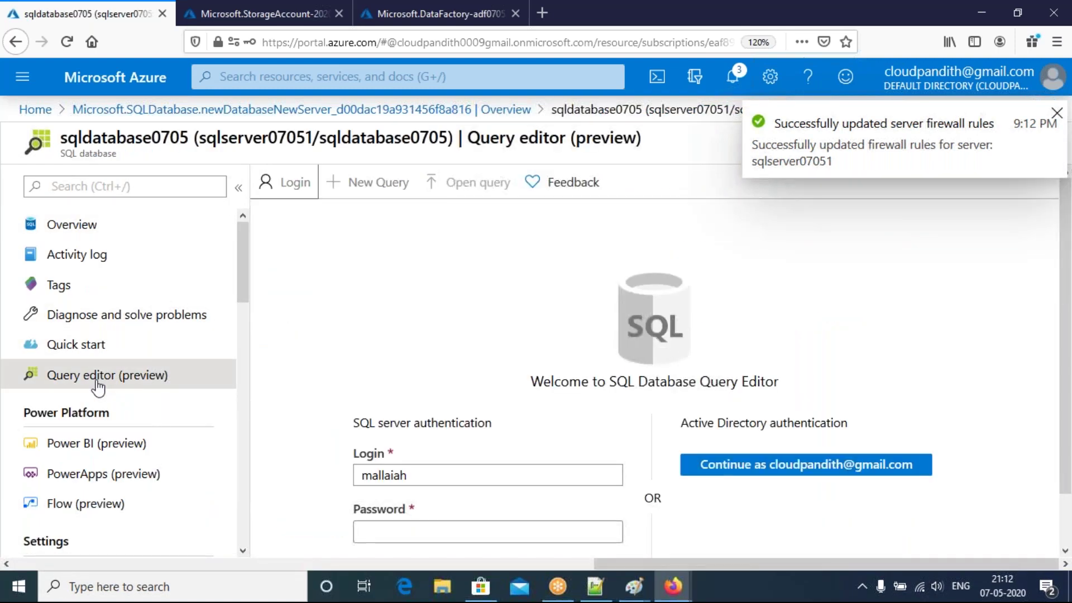
pyautogui.click(402, 541)
pyautogui.write('●●●●●●●●●●●')
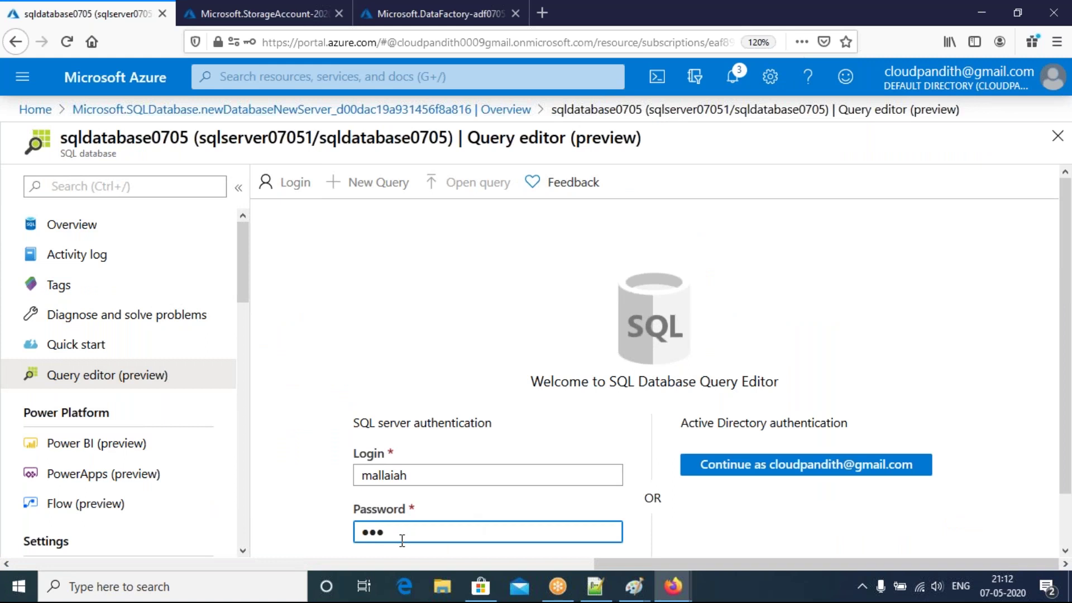
pyautogui.write('●●')
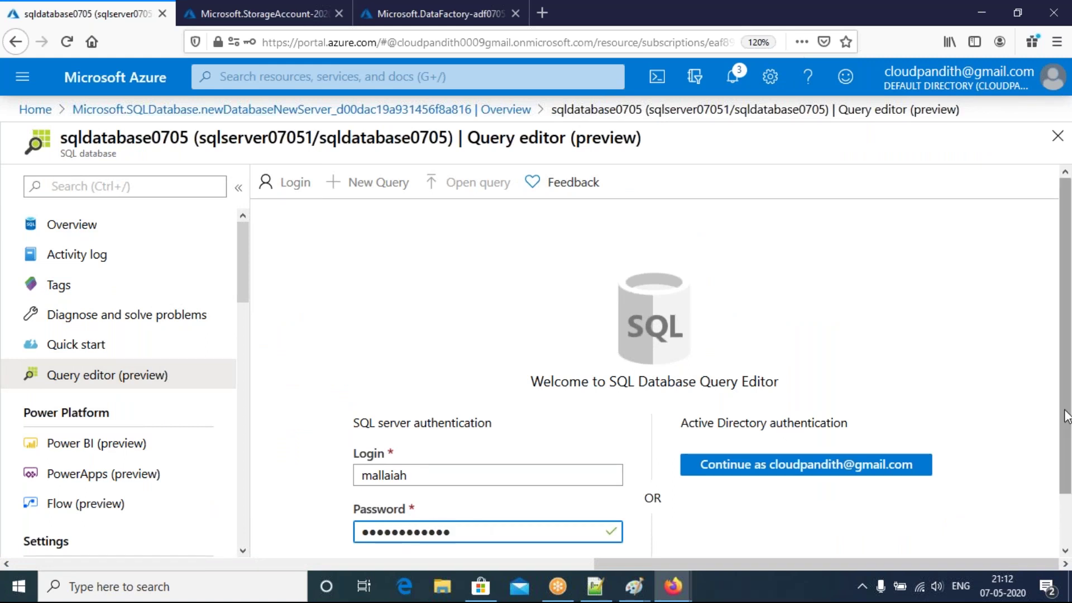
pyautogui.scroll(-2, 1067, 416)
pyautogui.click(510, 531)
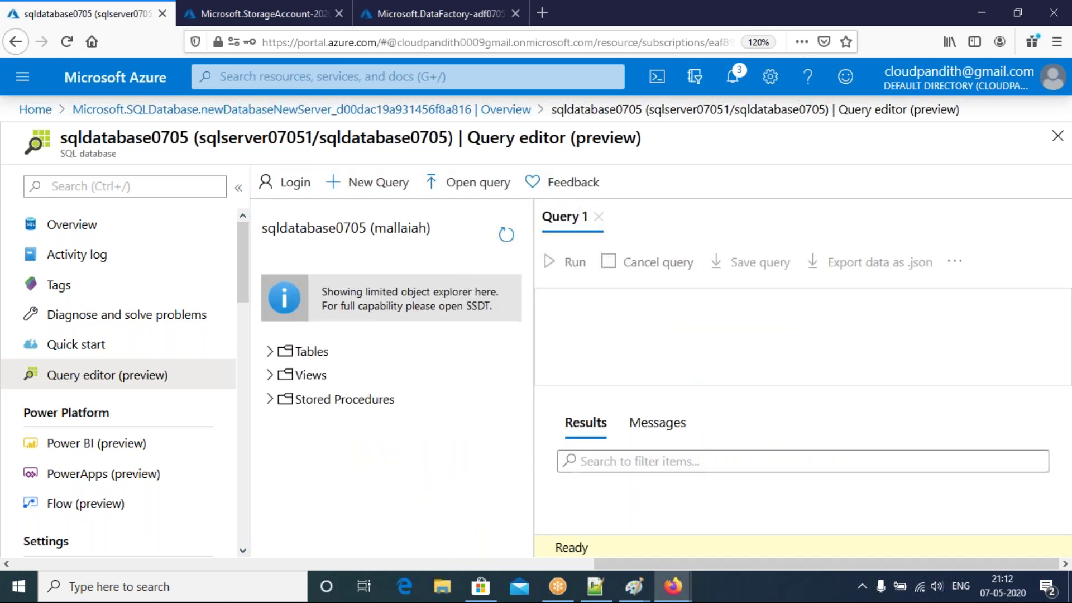
pyautogui.click(660, 319)
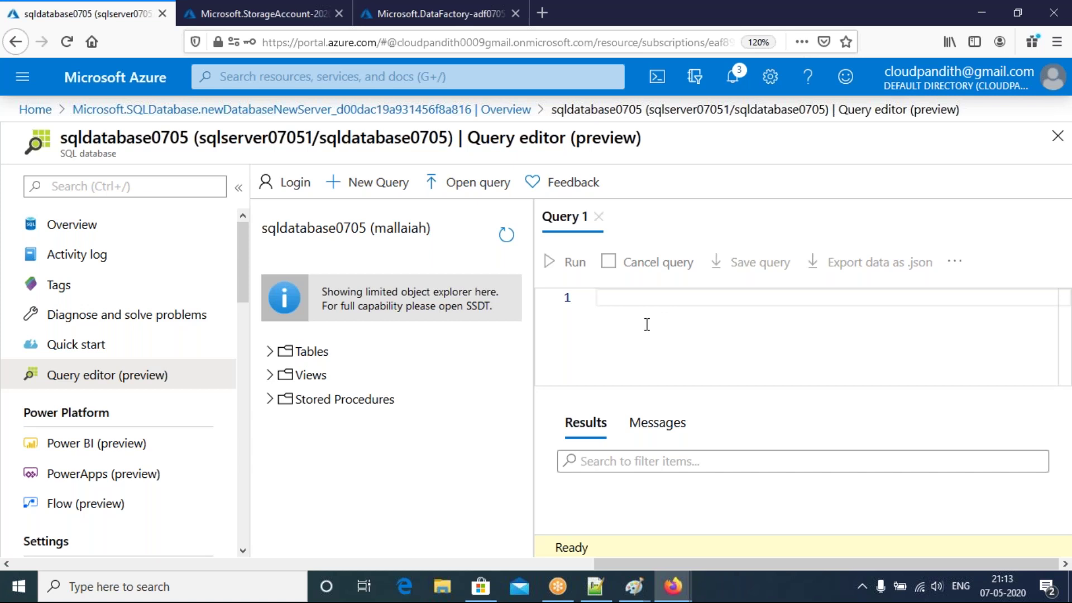
pyautogui.click(269, 352)
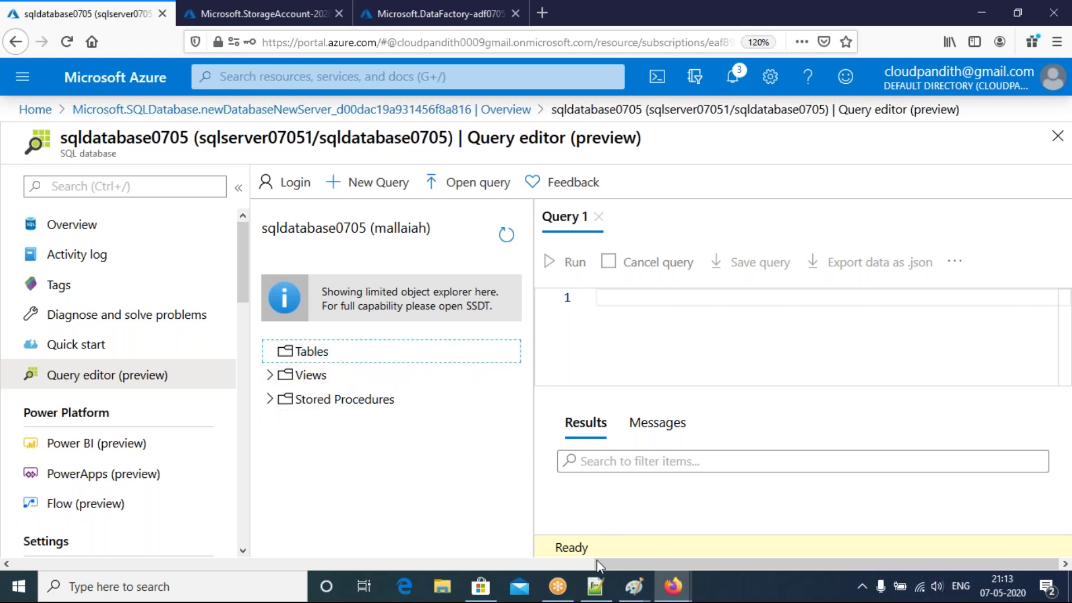
# Copy the create table candidate statement from line 17 of the notes into Query 1.
pyautogui.click(595, 586)
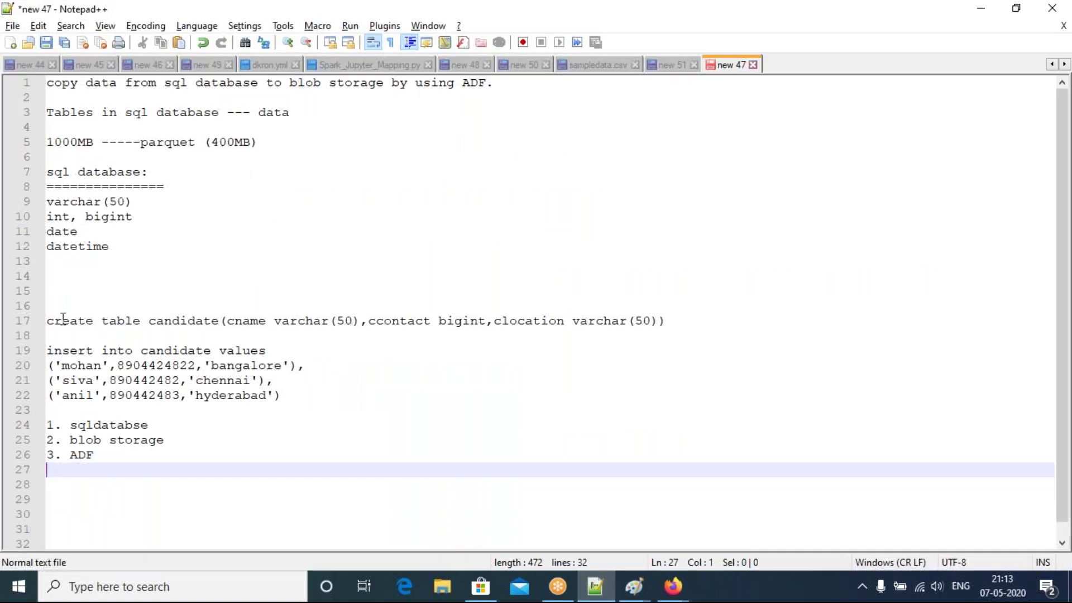
pyautogui.moveTo(48, 320); pyautogui.dragTo(733, 343)
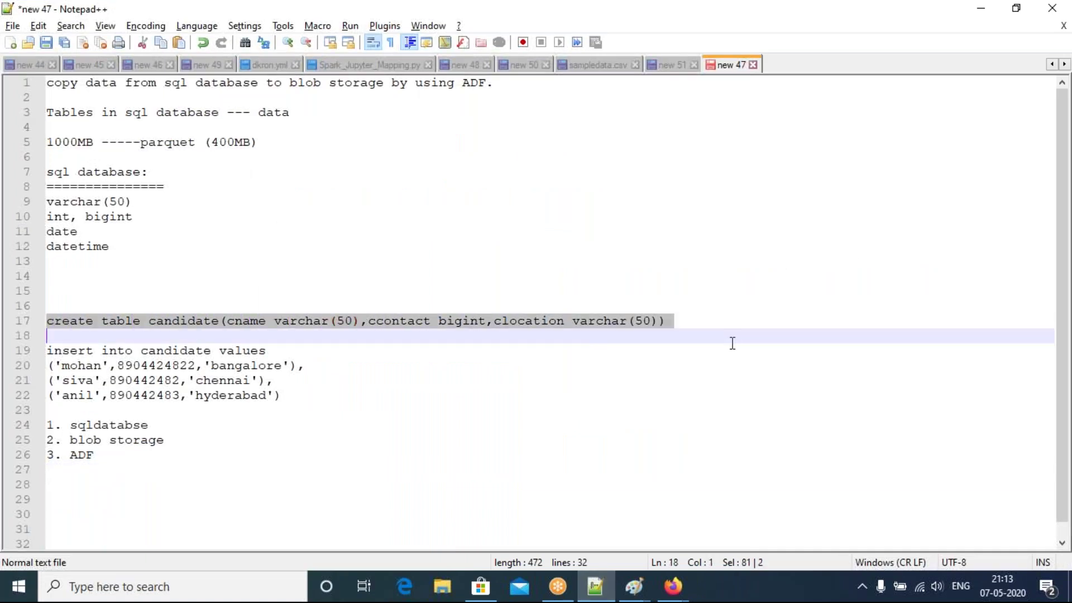
pyautogui.hotkey('ctrl', 'c')
pyautogui.hotkey('alt', 'Tab')
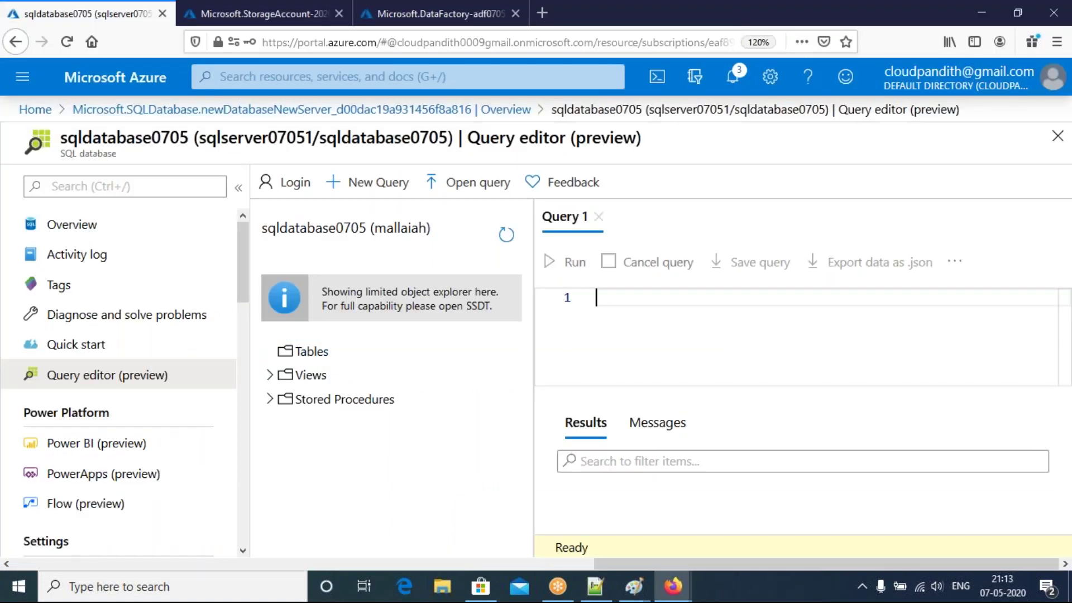
pyautogui.hotkey('ctrl', 'v')
# Run the create table candidate statement and check the affected rows message.
pyautogui.click(585, 274)
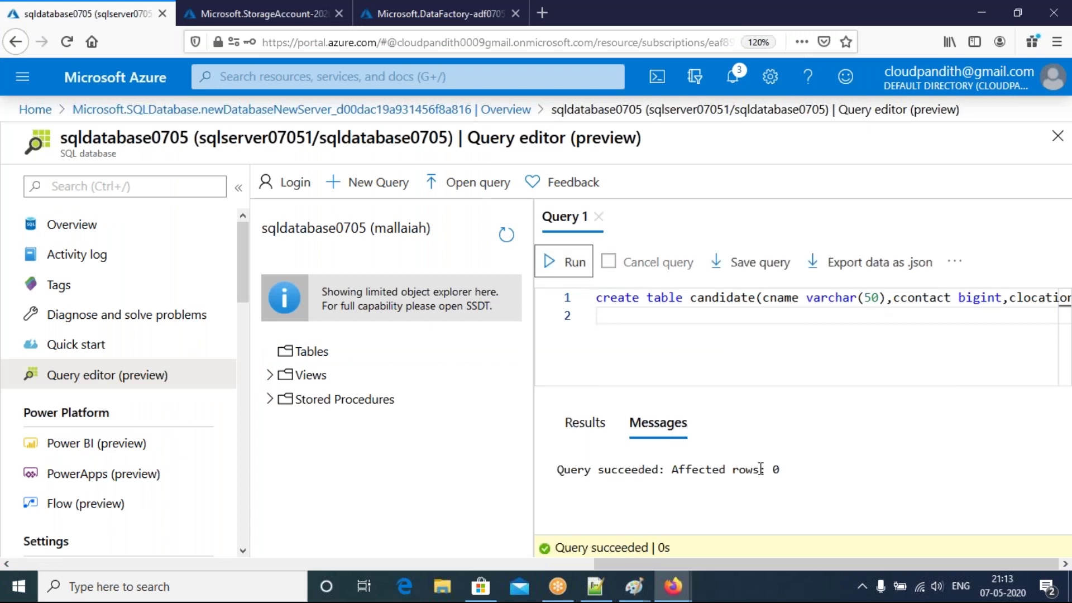
pyautogui.moveTo(794, 469); pyautogui.dragTo(670, 469)
pyautogui.click(677, 468)
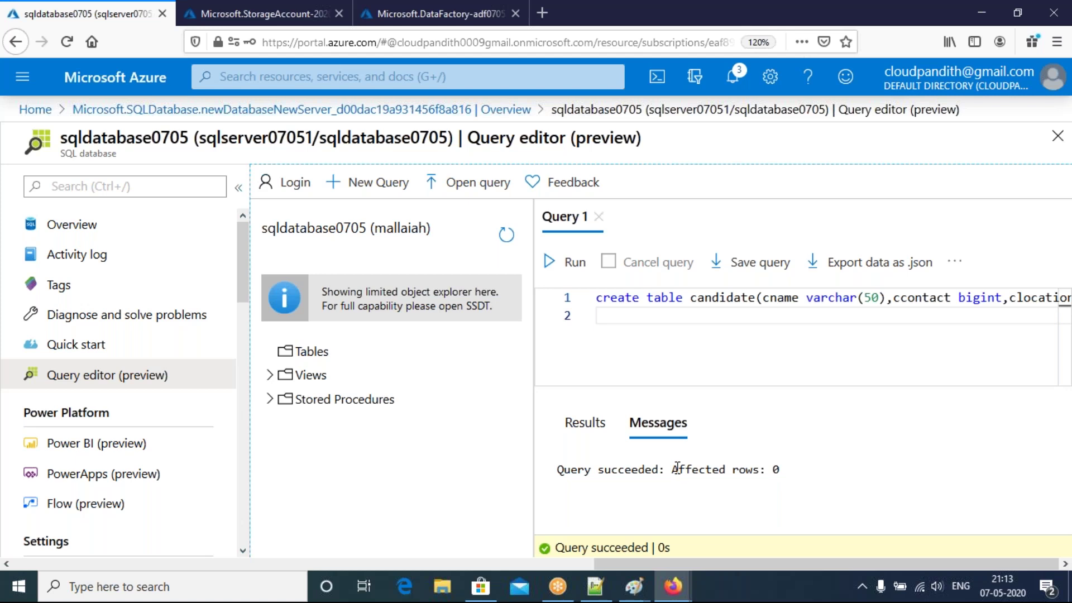
pyautogui.moveTo(796, 469); pyautogui.dragTo(677, 479)
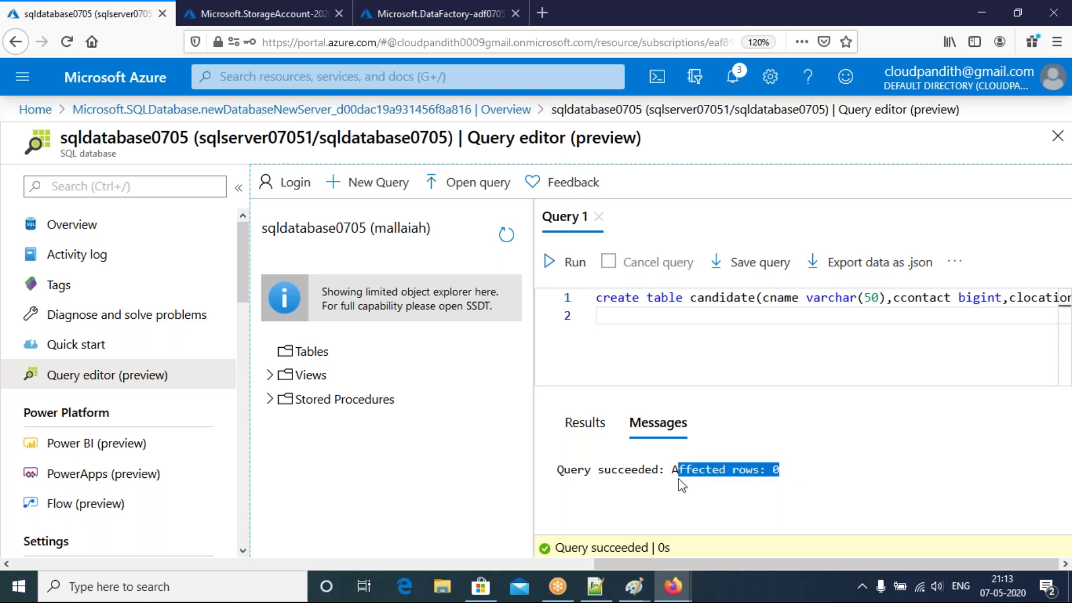
pyautogui.doubleClick(739, 296)
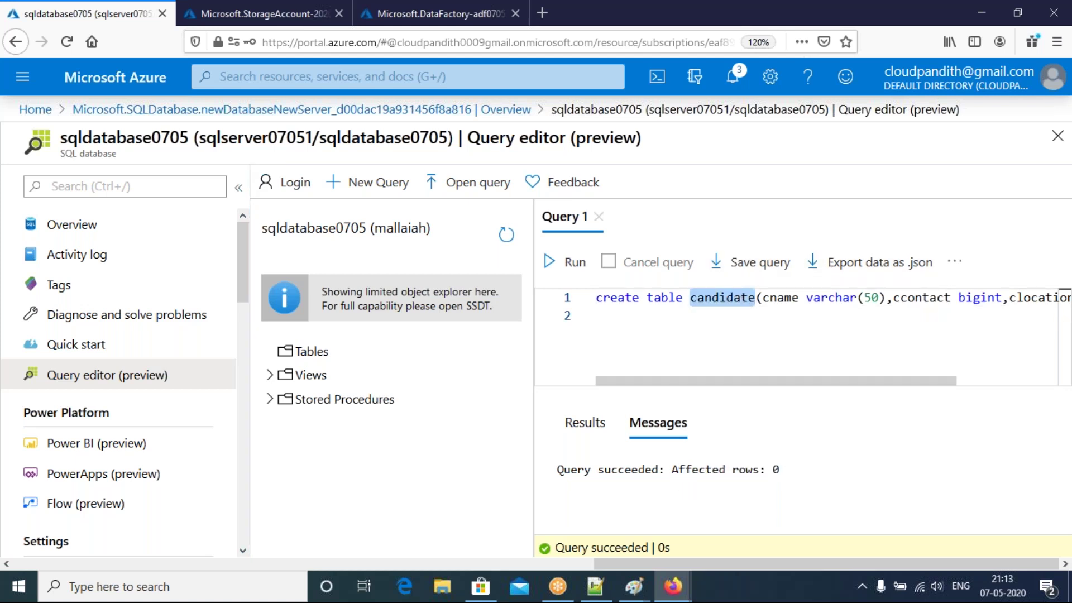
pyautogui.moveTo(773, 469); pyautogui.dragTo(727, 469)
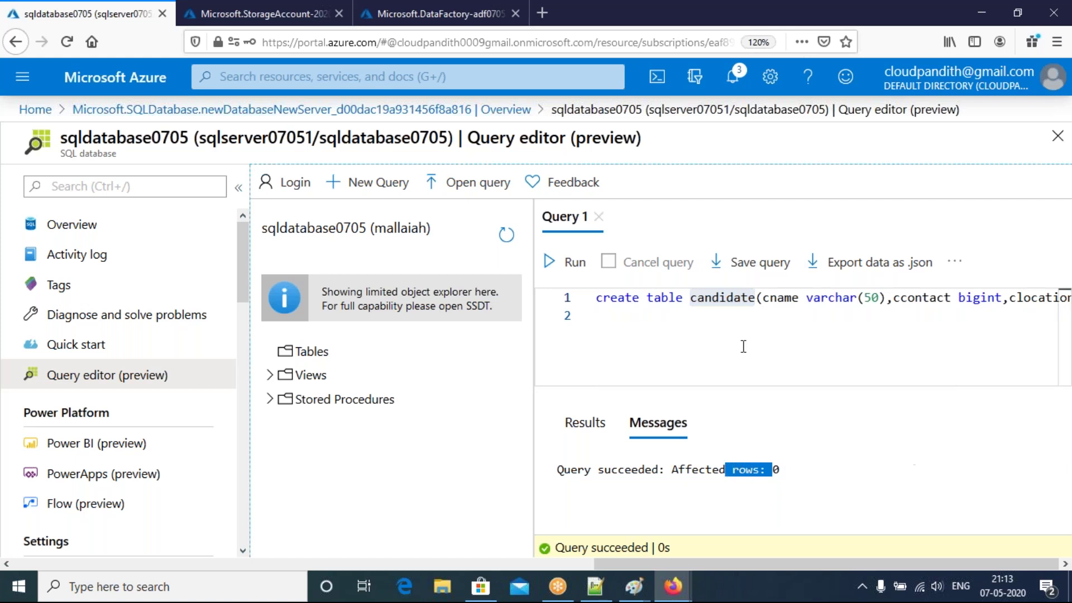
# Clear the editor, refresh, and confirm dbo.candidate lists cname, ccontact and clocation columns.
pyautogui.click(720, 327)
pyautogui.hotkey('ctrl', 'a')
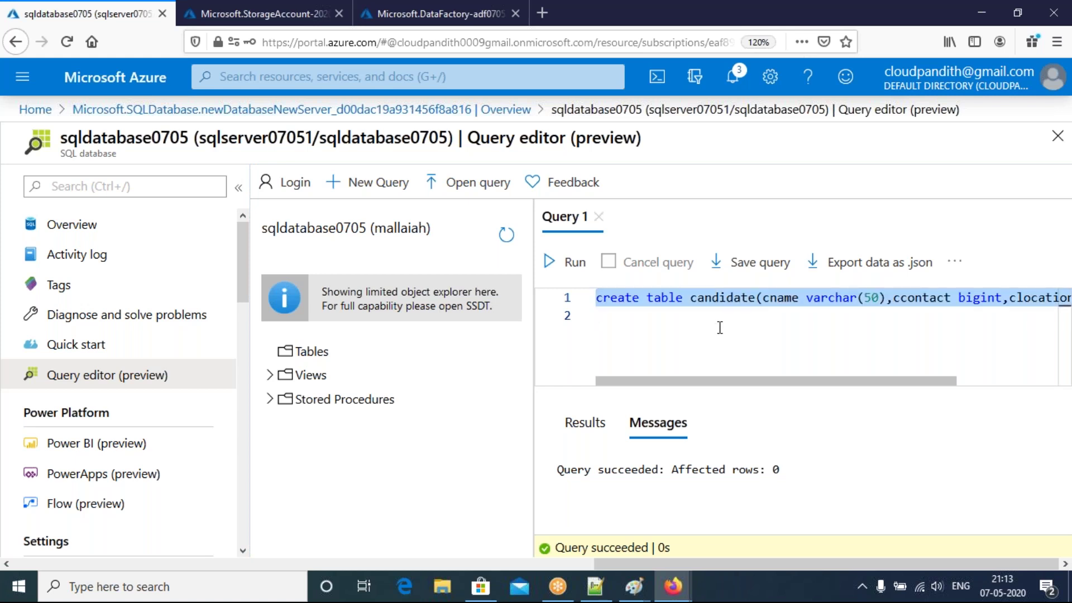
pyautogui.press('Delete')
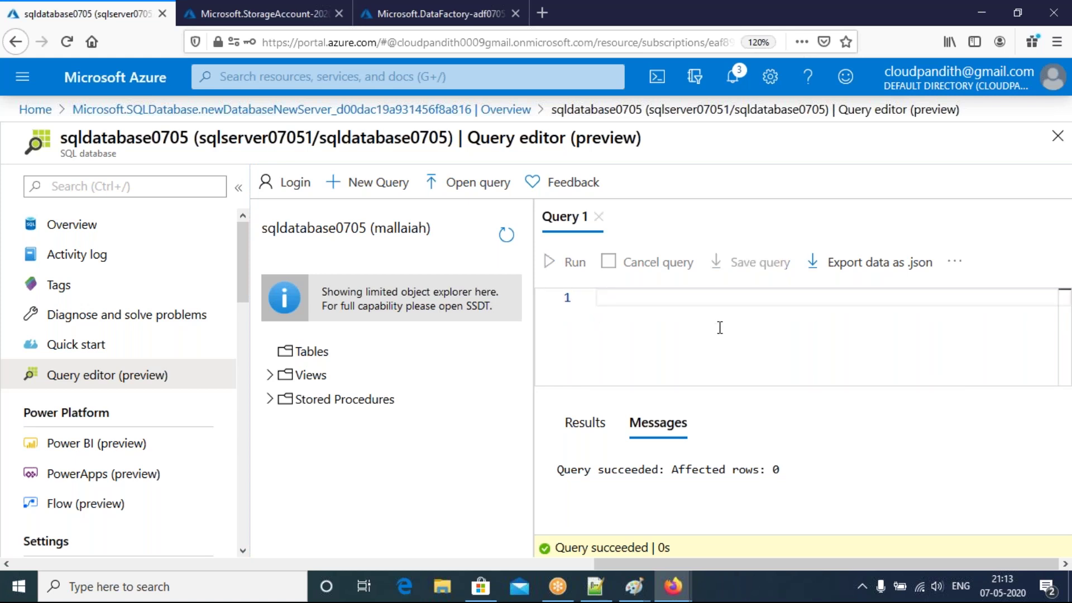
pyautogui.click(506, 235)
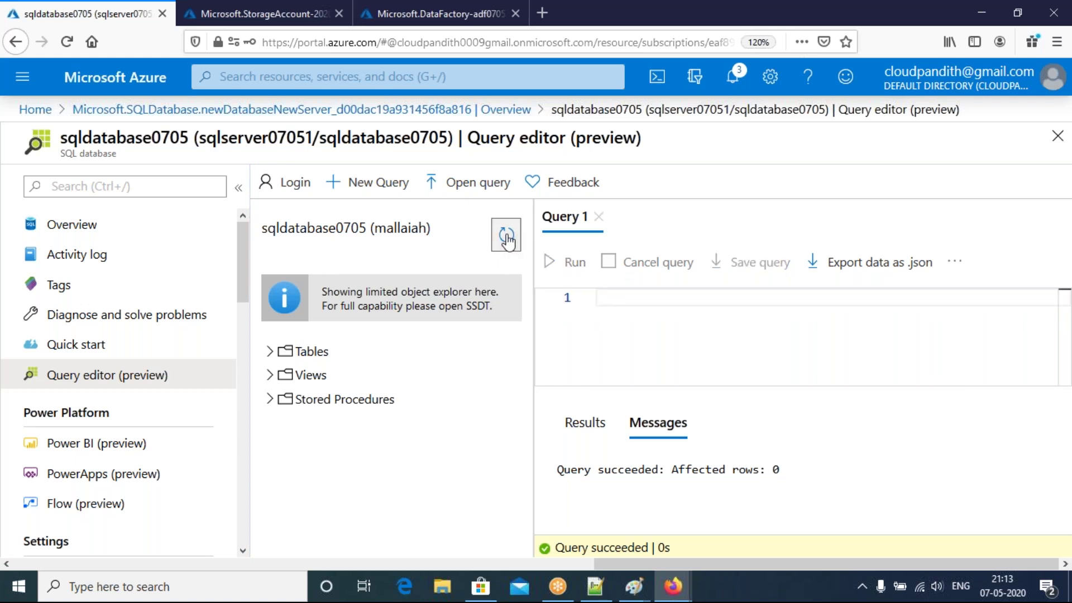
pyautogui.click(272, 353)
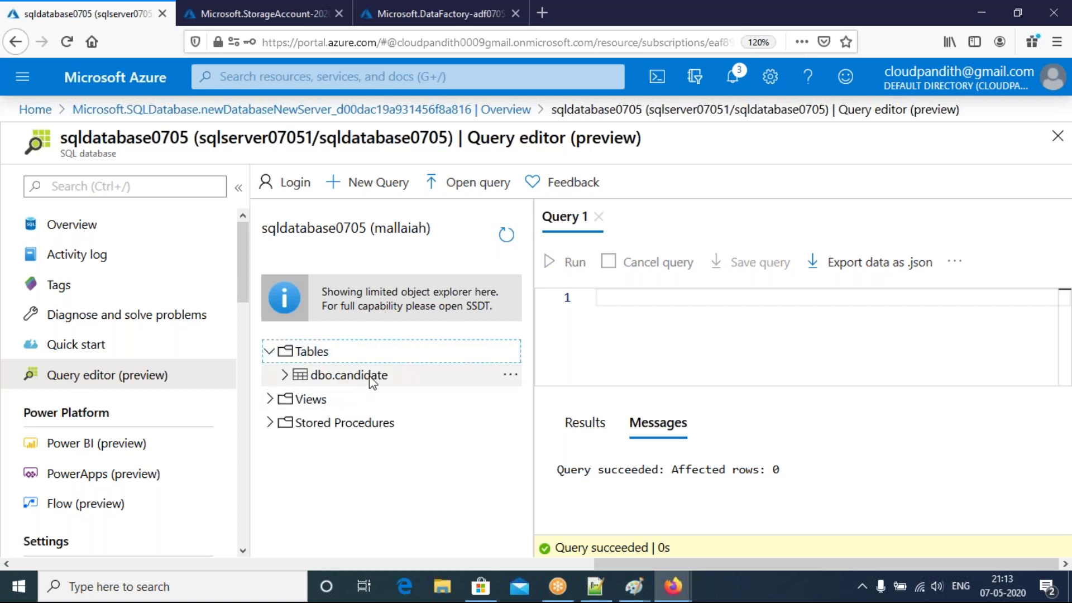
pyautogui.click(292, 376)
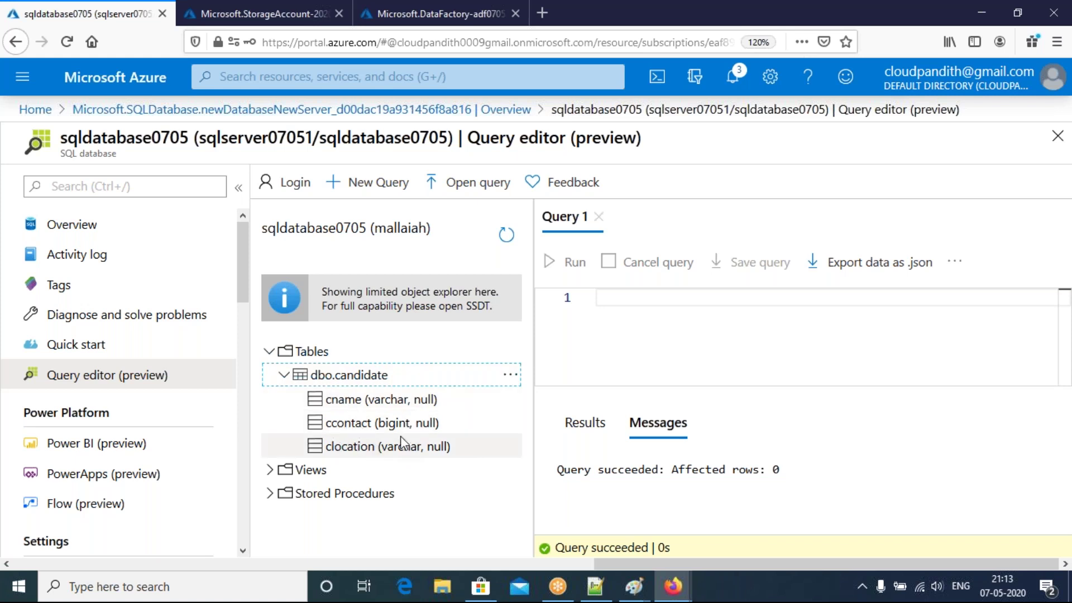
pyautogui.click(636, 311)
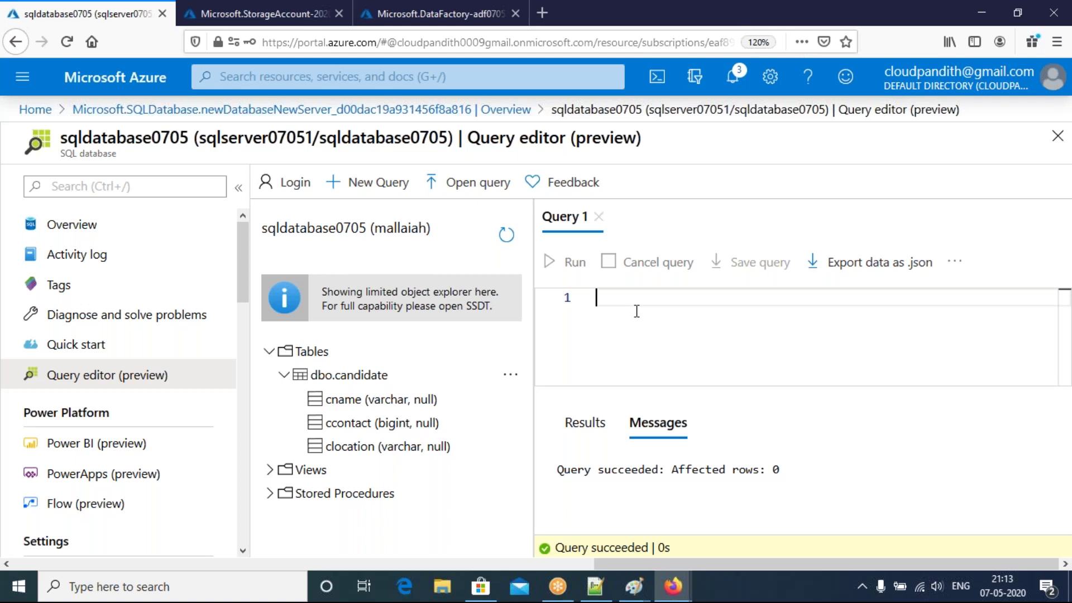
pyautogui.write('from candidate')
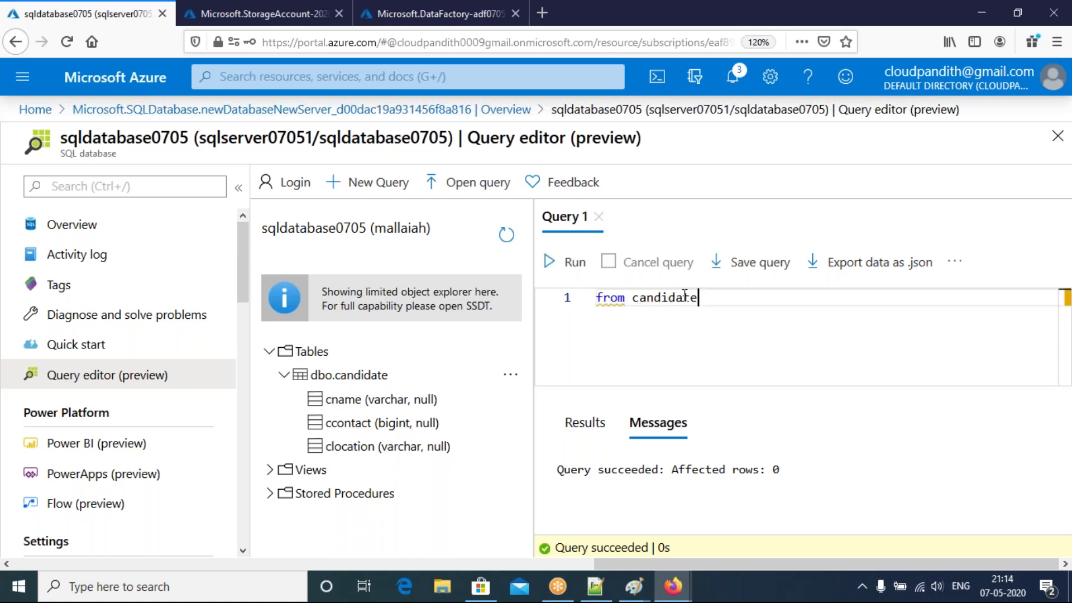
# Complete the query as 'select * from candidate' and run it.
pyautogui.doubleClick(682, 301)
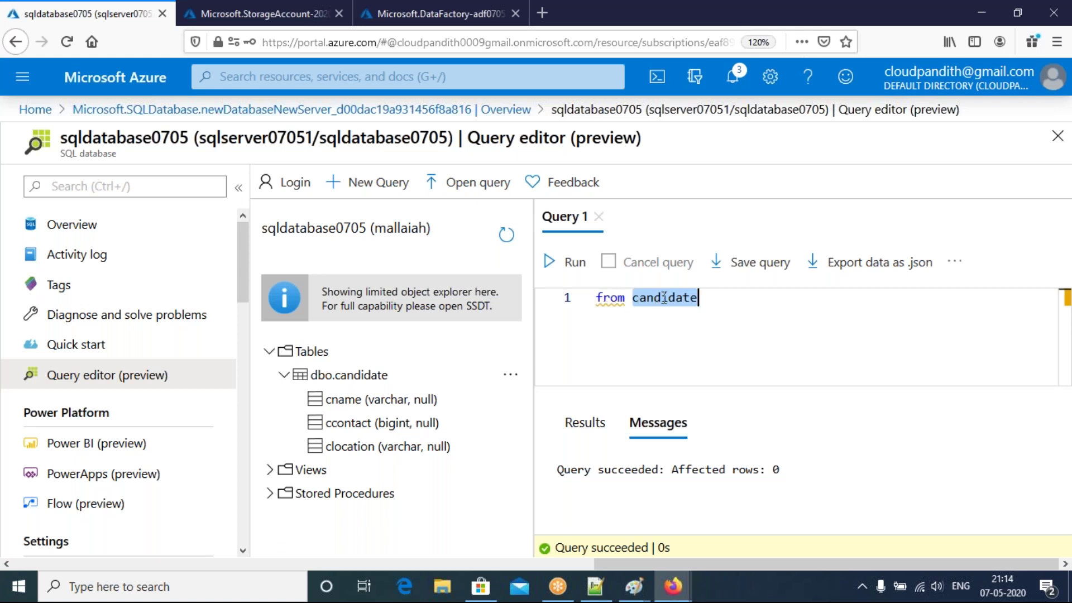
pyautogui.click(596, 299)
pyautogui.write('select *')
pyautogui.moveTo(654, 298); pyautogui.dragTo(597, 300)
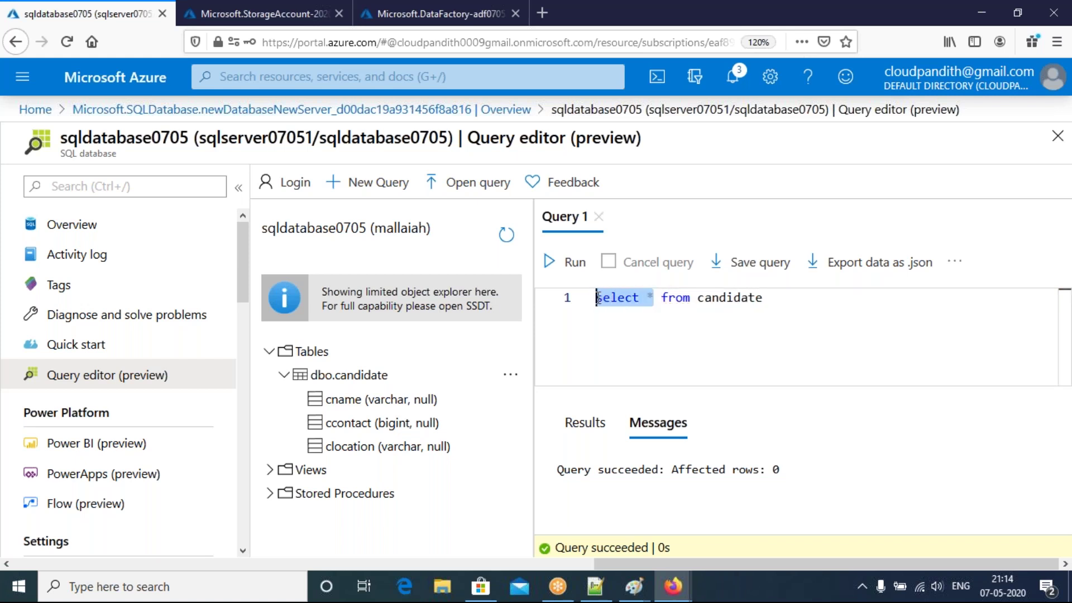
pyautogui.click(686, 300)
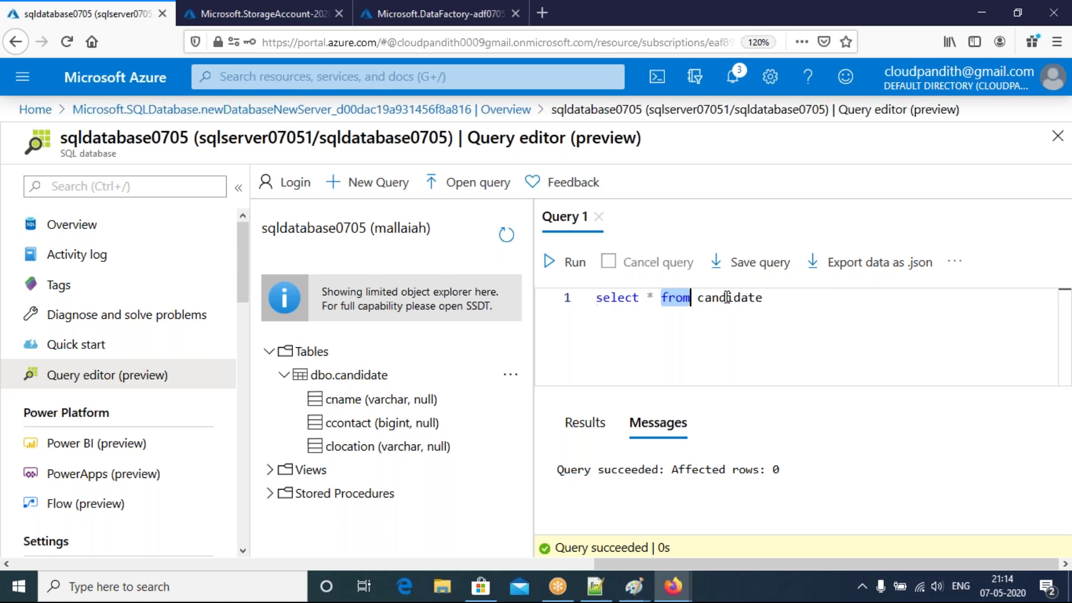
pyautogui.click(720, 299)
pyautogui.click(565, 262)
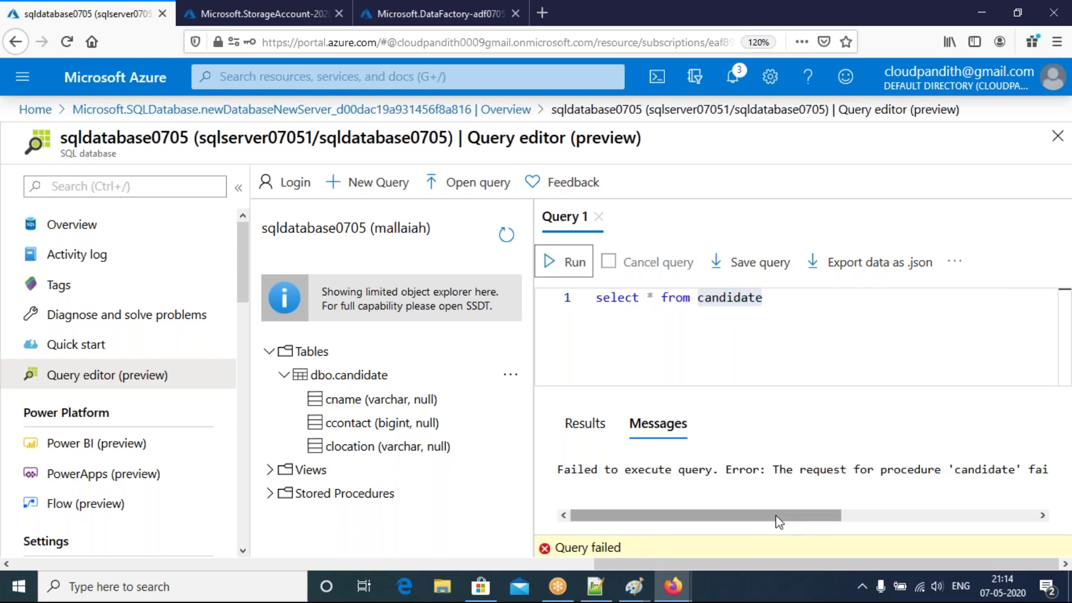
# Rerun the select after the error, confirm Affected rows: 0, and take the query to the notes.
pyautogui.click(760, 304)
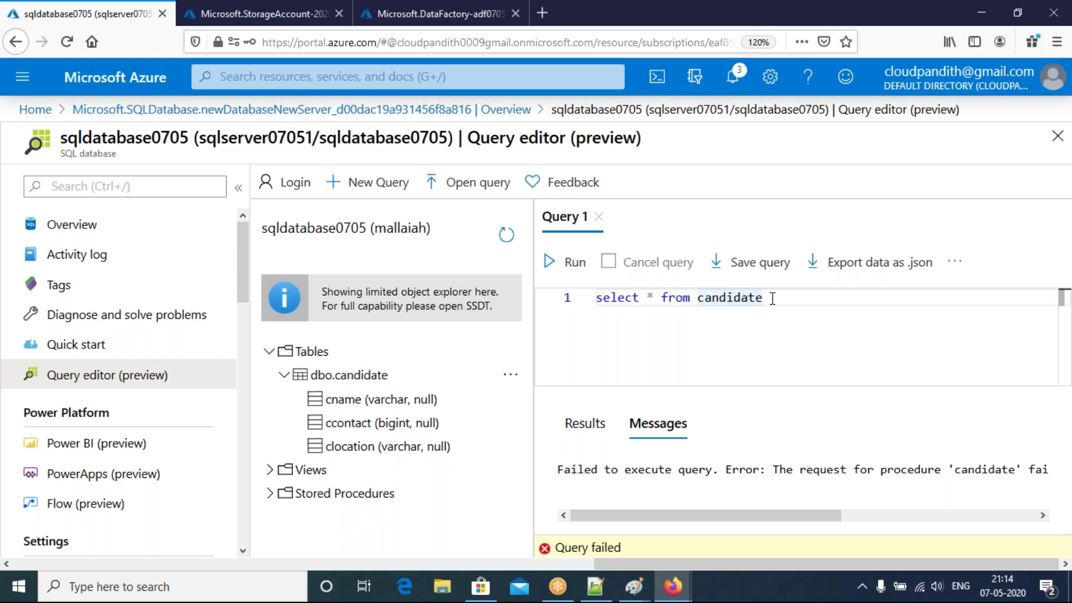
pyautogui.moveTo(787, 523); pyautogui.dragTo(851, 520)
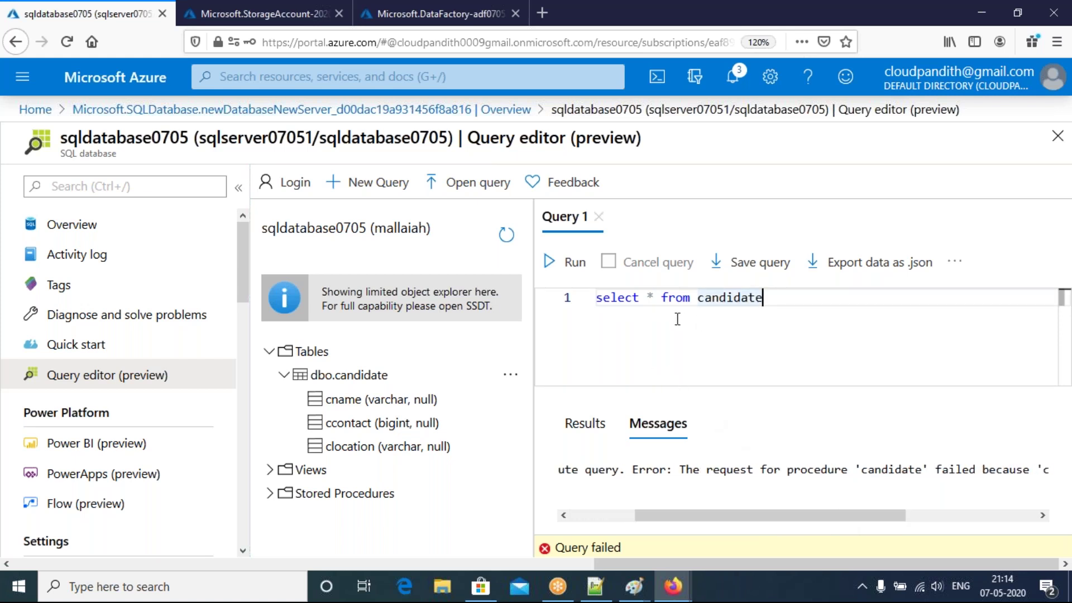
pyautogui.click(777, 306)
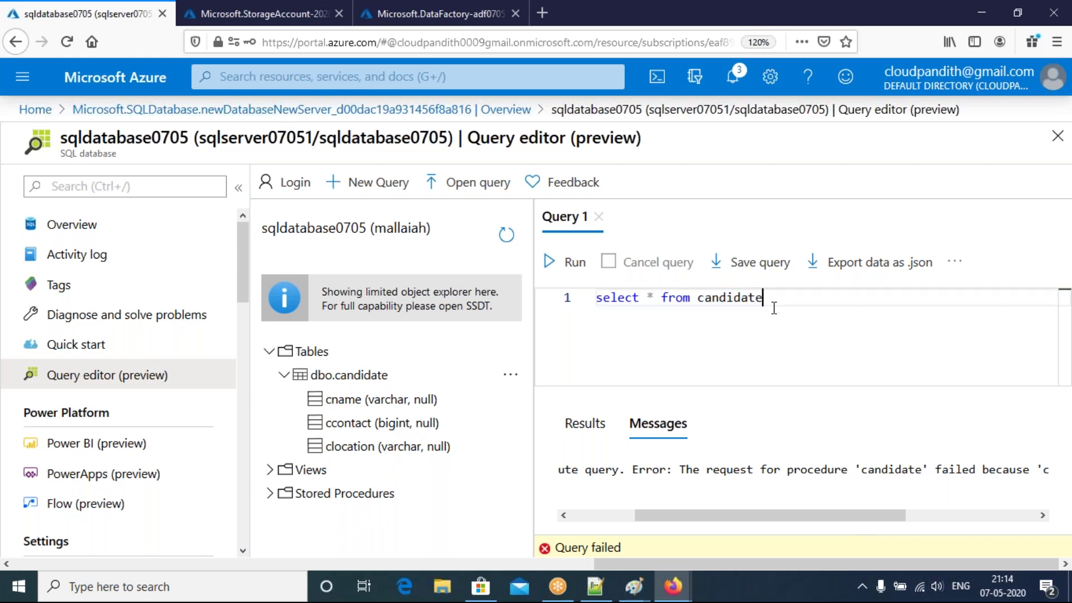
pyautogui.moveTo(791, 300); pyautogui.dragTo(594, 297)
pyautogui.click(569, 262)
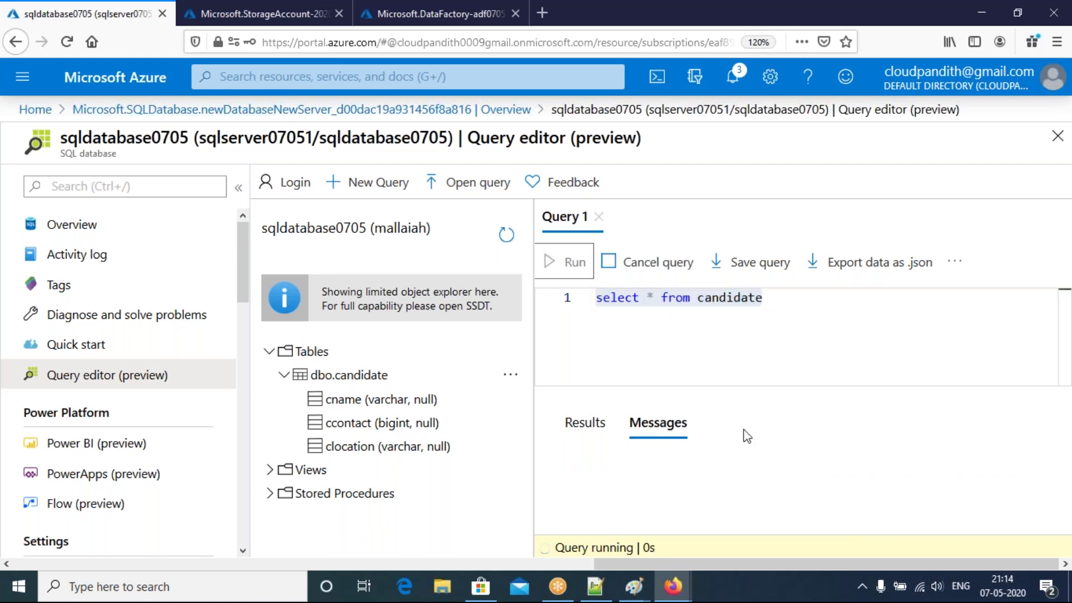
pyautogui.moveTo(672, 472); pyautogui.dragTo(780, 473)
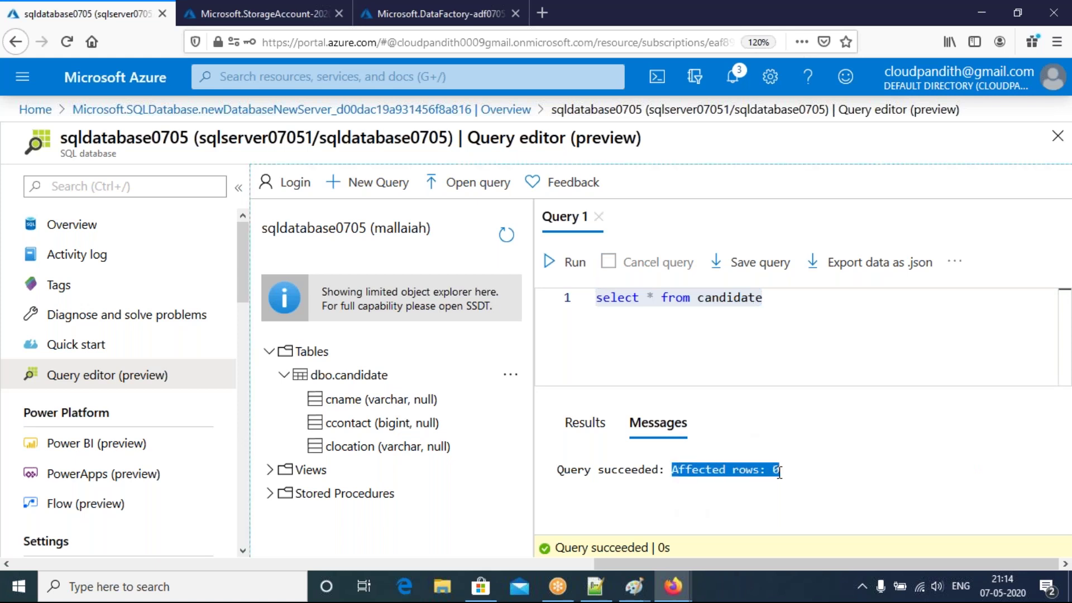
pyautogui.click(783, 303)
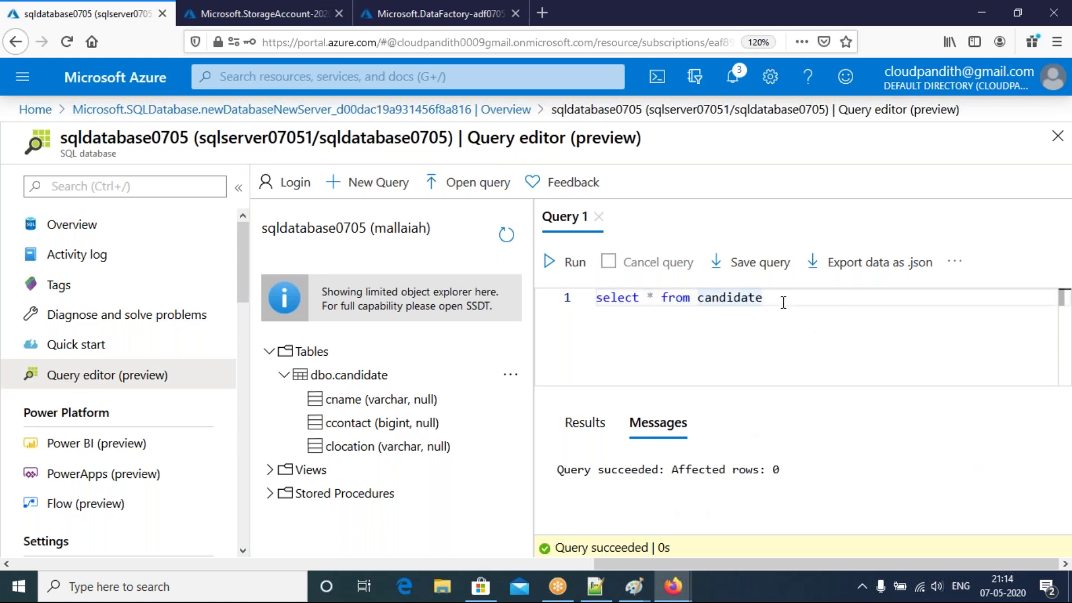
pyautogui.moveTo(758, 299); pyautogui.dragTo(597, 298)
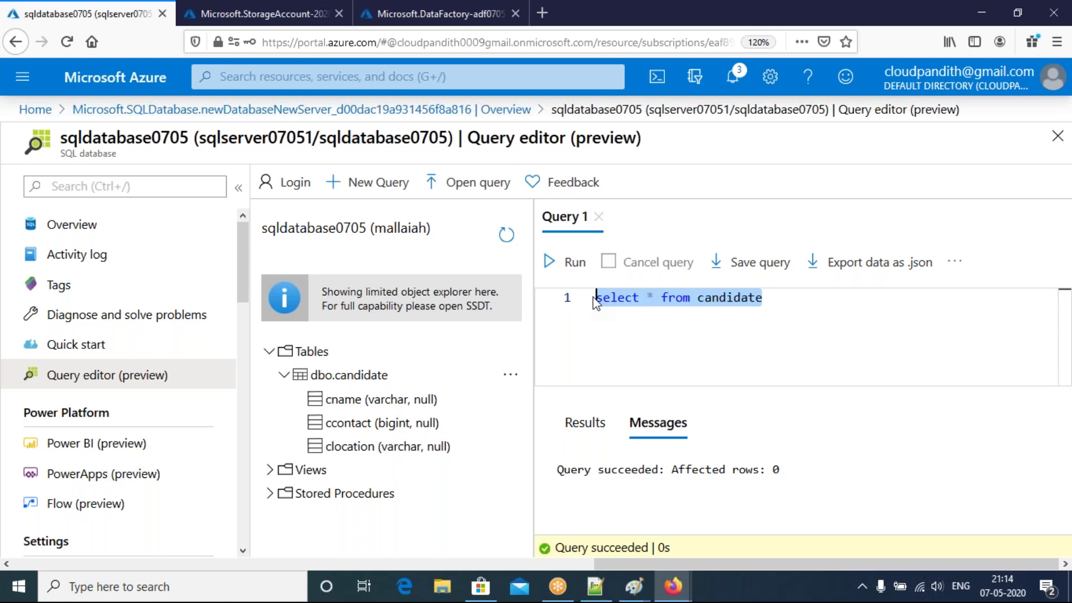
pyautogui.hotkey('alt', 'Tab')
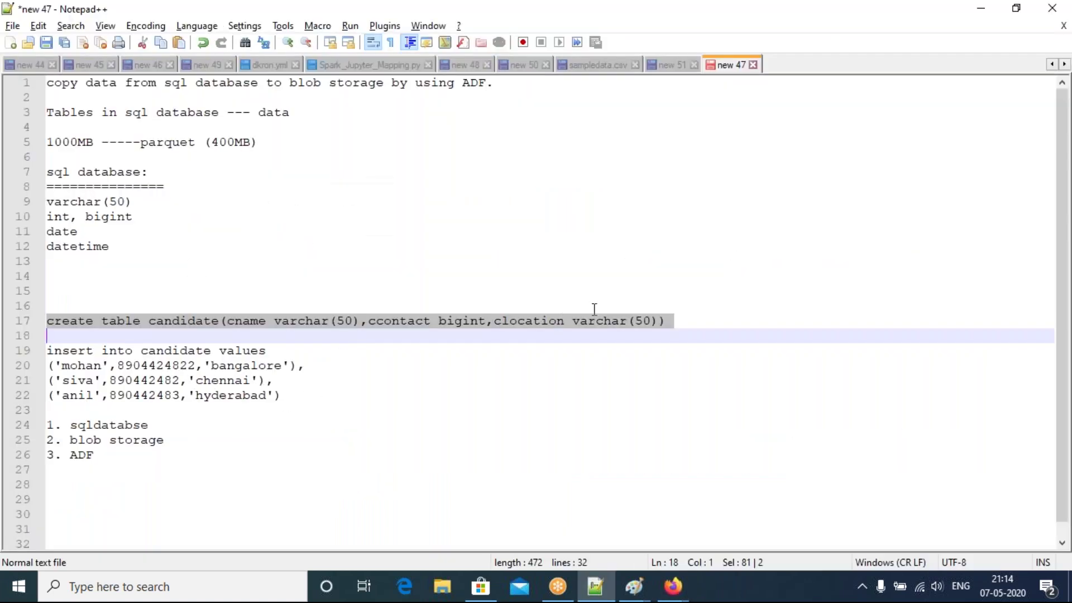
# Add 'select * from candidate ----0' below the create statement in the notes.
pyautogui.click(673, 323)
pyautogui.press('Return')
pyautogui.press('Return')
pyautogui.press('Return')
pyautogui.hotkey('ctrl', 'v')
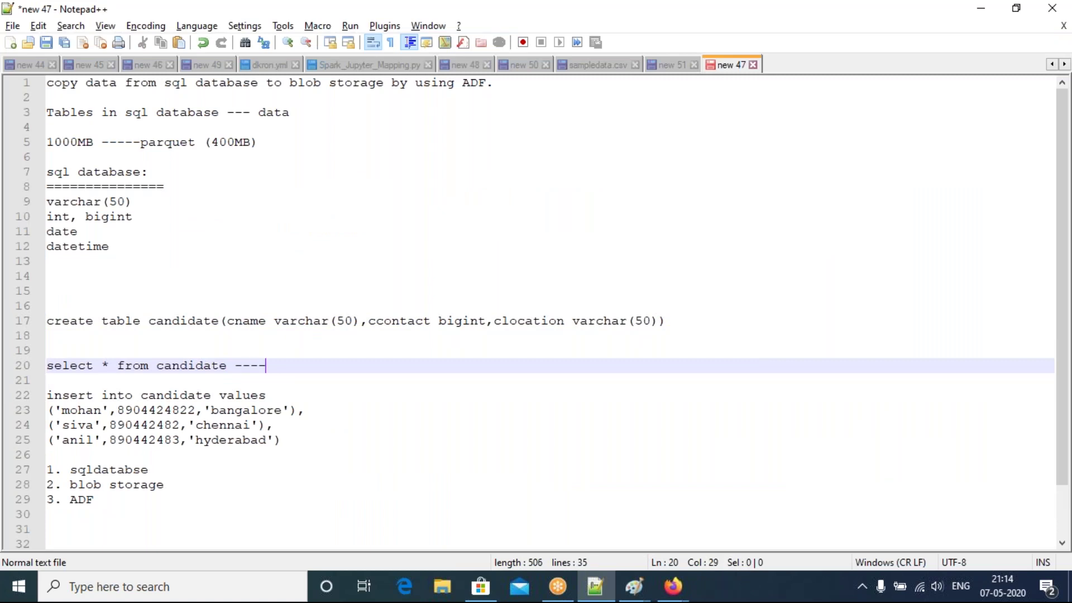
pyautogui.hotkey('alt', 'Tab')
pyautogui.moveTo(804, 475); pyautogui.dragTo(709, 469)
pyautogui.hotkey('alt', 'Tab')
pyautogui.write('----0')
# Copy the insert statement on lines 22-25 and reload the Azure database page.
pyautogui.moveTo(286, 438); pyautogui.dragTo(44, 398)
pyautogui.hotkey('ctrl', 'c')
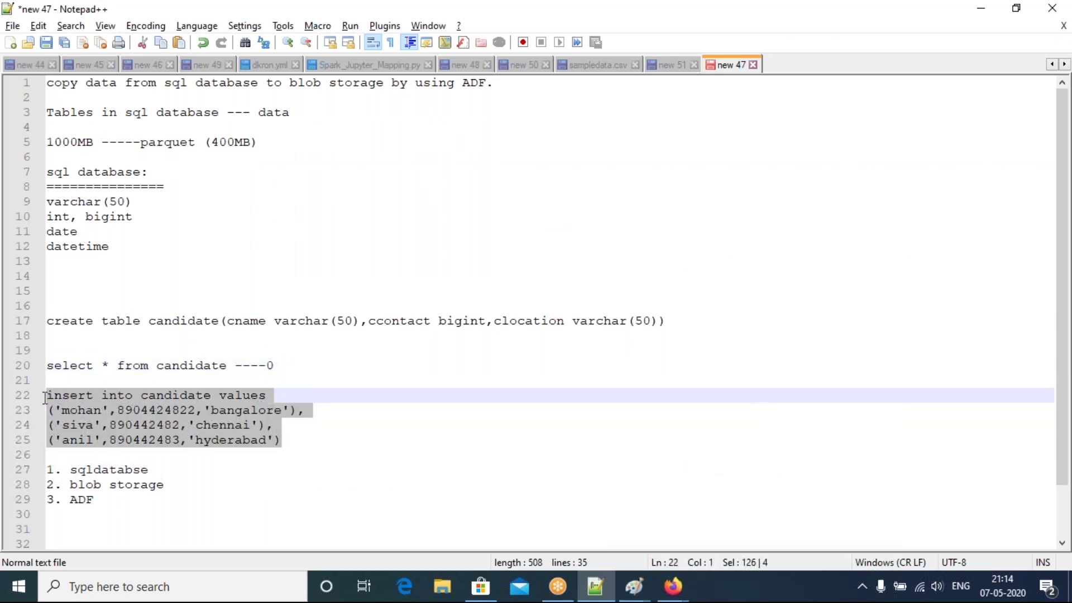
pyautogui.hotkey('alt', 'Tab')
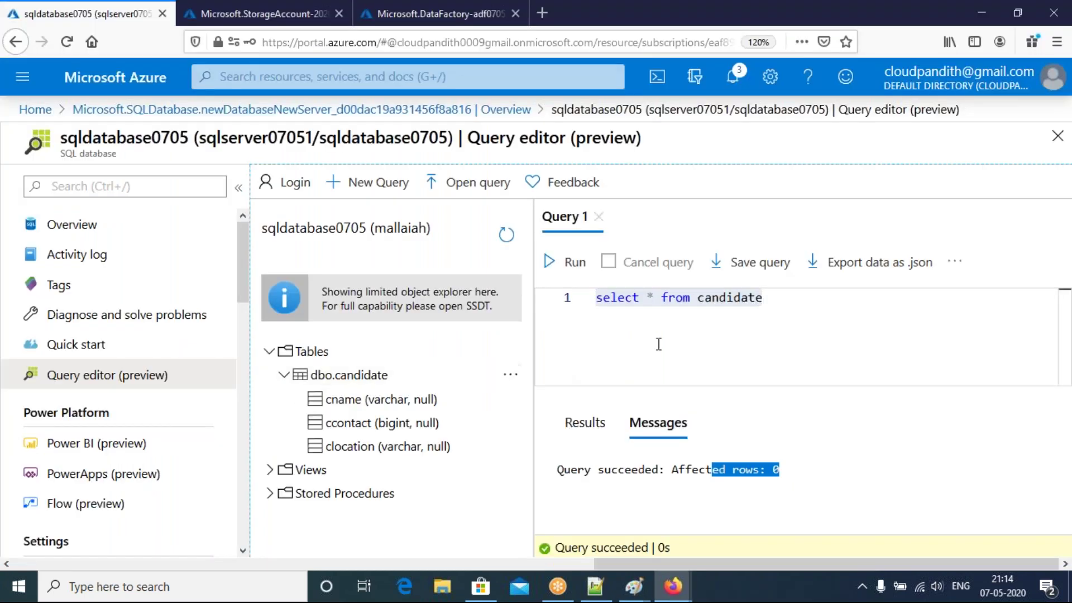
pyautogui.press('F5')
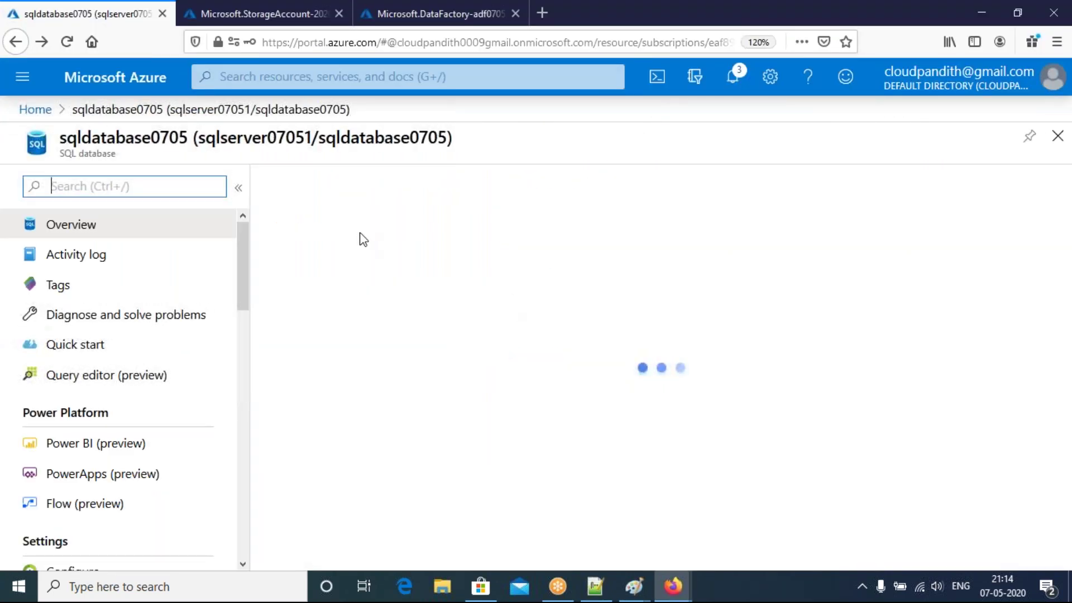
# Sign in to sqldatabase0705's Query editor with the SQL login password.
pyautogui.click(128, 375)
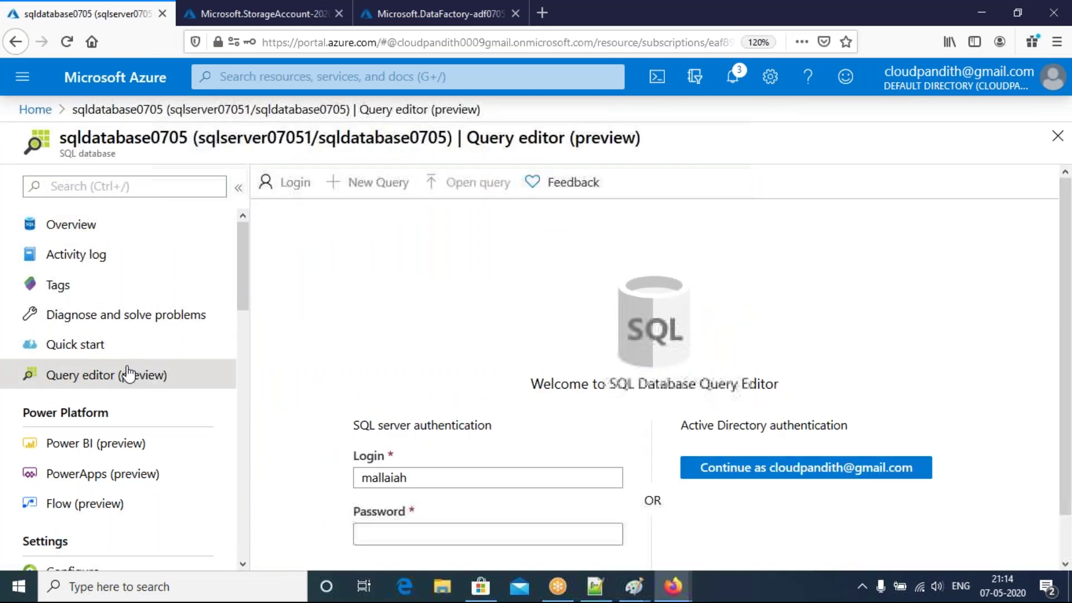
pyautogui.click(397, 540)
pyautogui.write('•••••••••')
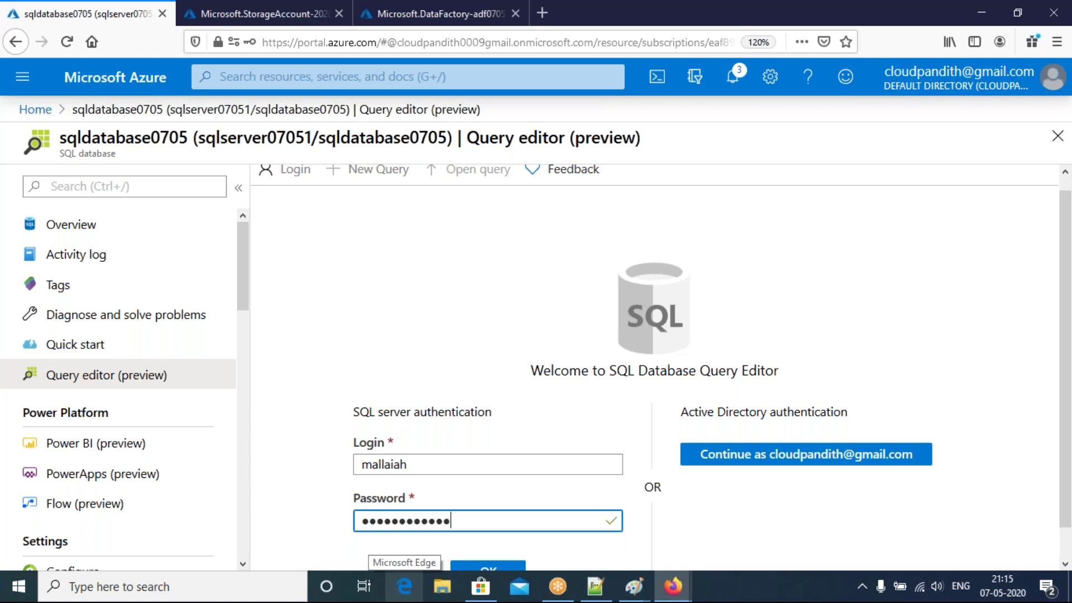
pyautogui.write('•')
pyautogui.press('Return')
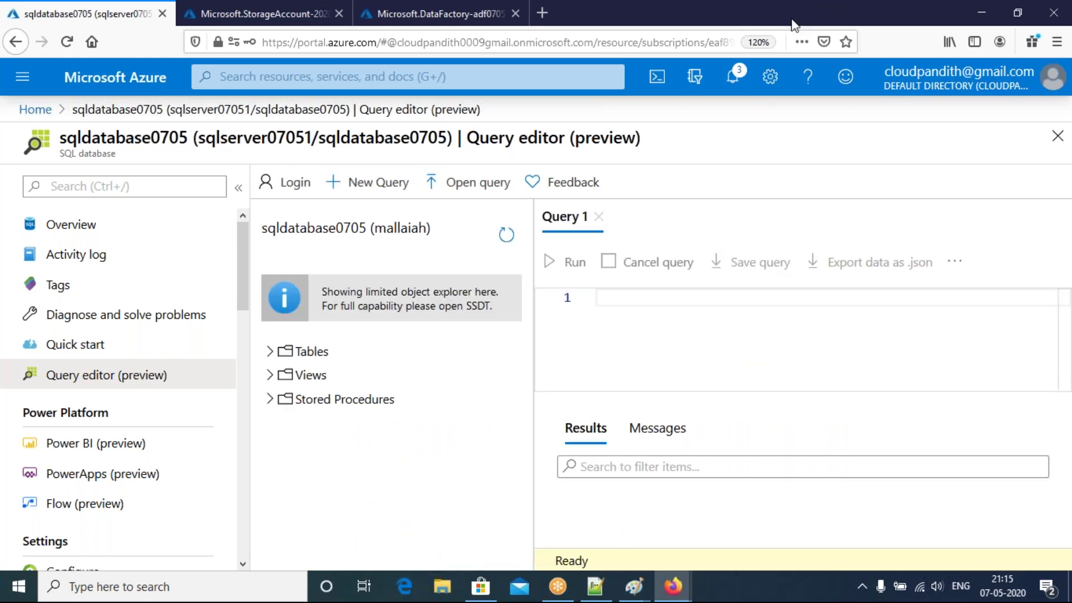
# Run the insert adding rows for mohan, siva and anil, review it, then clear the editor.
pyautogui.click(631, 326)
pyautogui.hotkey('ctrl', 'v')
pyautogui.click(569, 263)
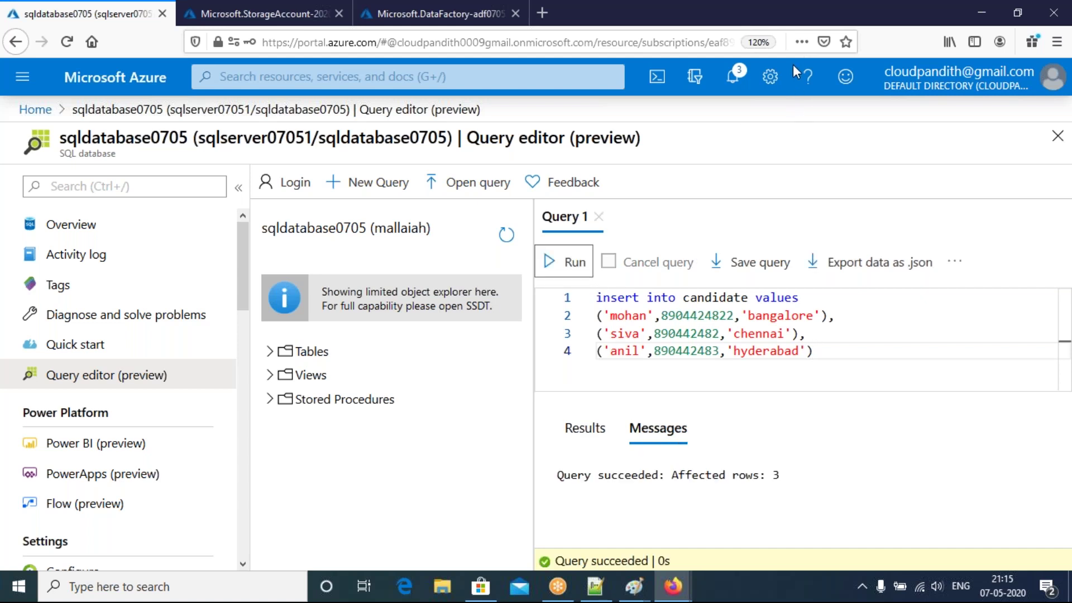
pyautogui.moveTo(672, 475); pyautogui.dragTo(795, 469)
pyautogui.click(795, 469)
pyautogui.moveTo(814, 350); pyautogui.dragTo(594, 352)
pyautogui.moveTo(809, 335); pyautogui.dragTo(616, 356)
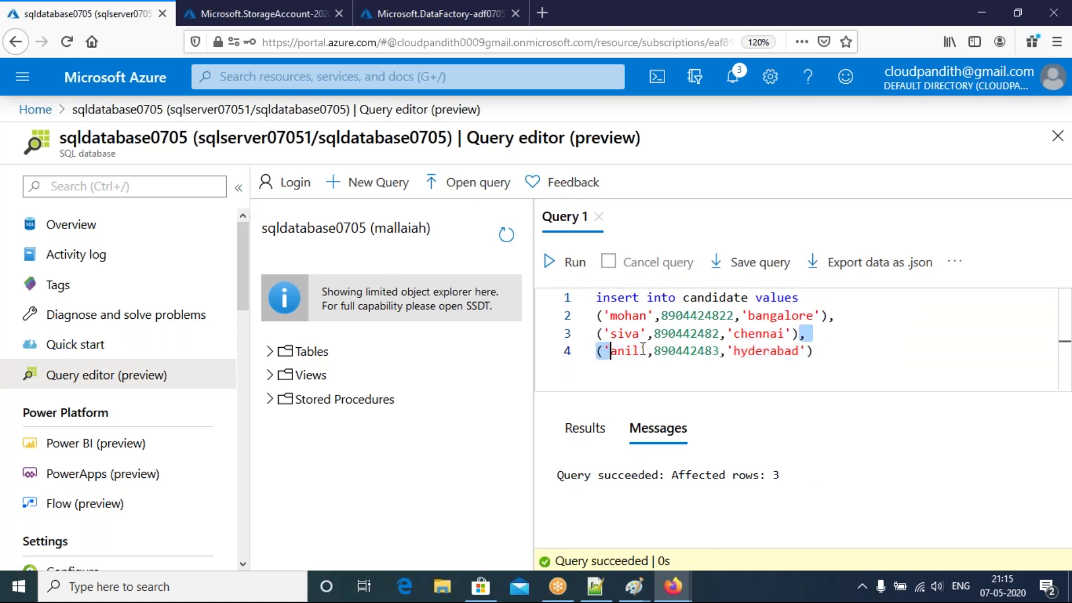
pyautogui.moveTo(826, 311); pyautogui.dragTo(686, 316)
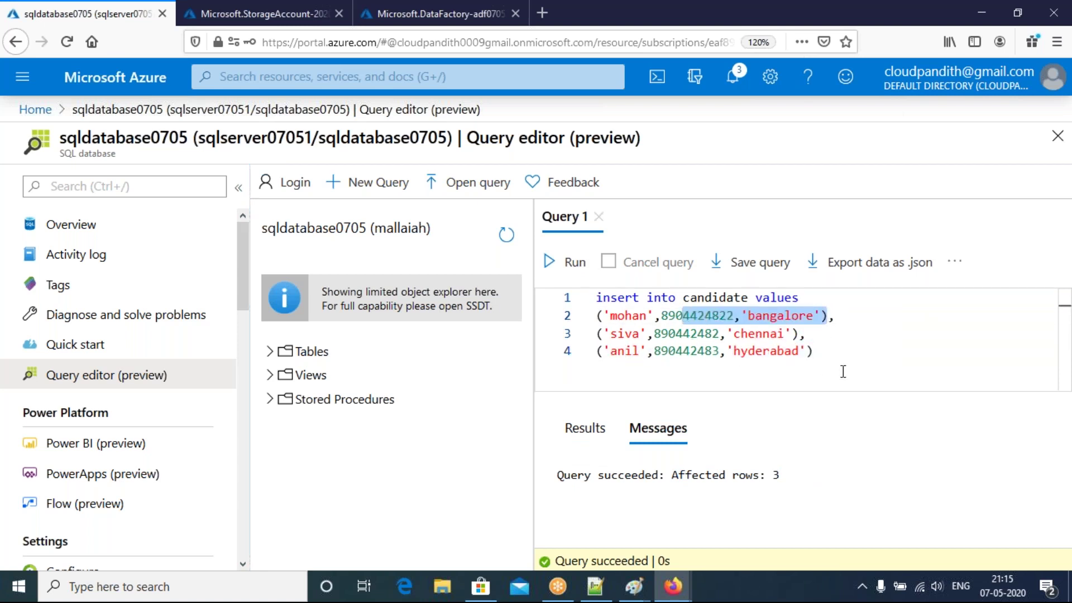
pyautogui.click(830, 334)
pyautogui.moveTo(838, 360); pyautogui.dragTo(574, 306)
pyautogui.press('Delete')
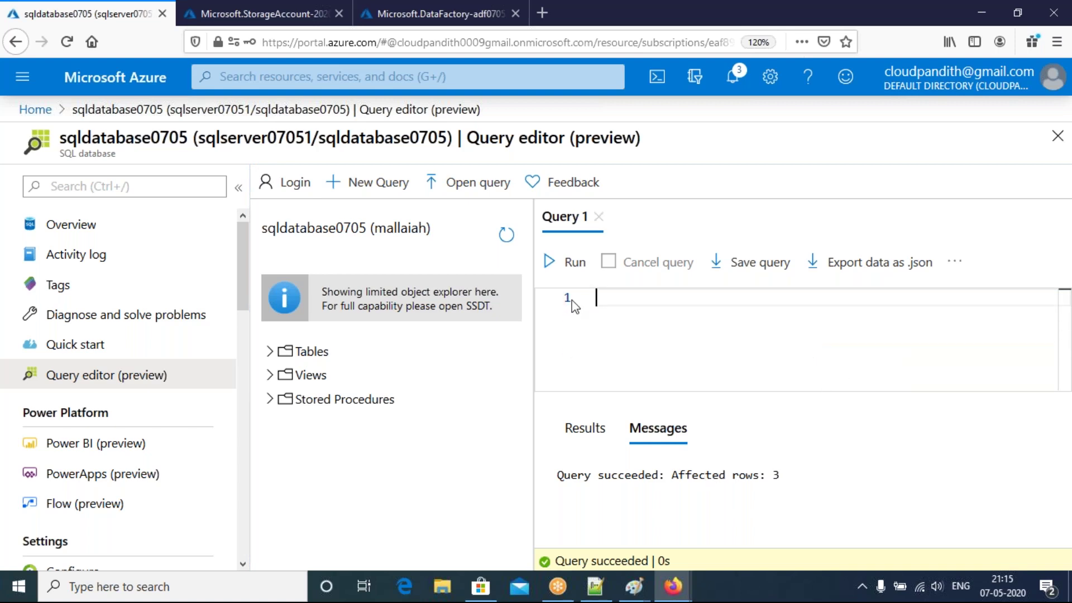
# Run 'select * from candidate' from the notes, showing bangalore, chennai and hyderabad rows.
pyautogui.hotkey('alt', 'Tab')
pyautogui.click(228, 369)
pyautogui.hotkey('shift', 'Home')
pyautogui.hotkey('ctrl', 'c')
pyautogui.hotkey('alt', 'Tab')
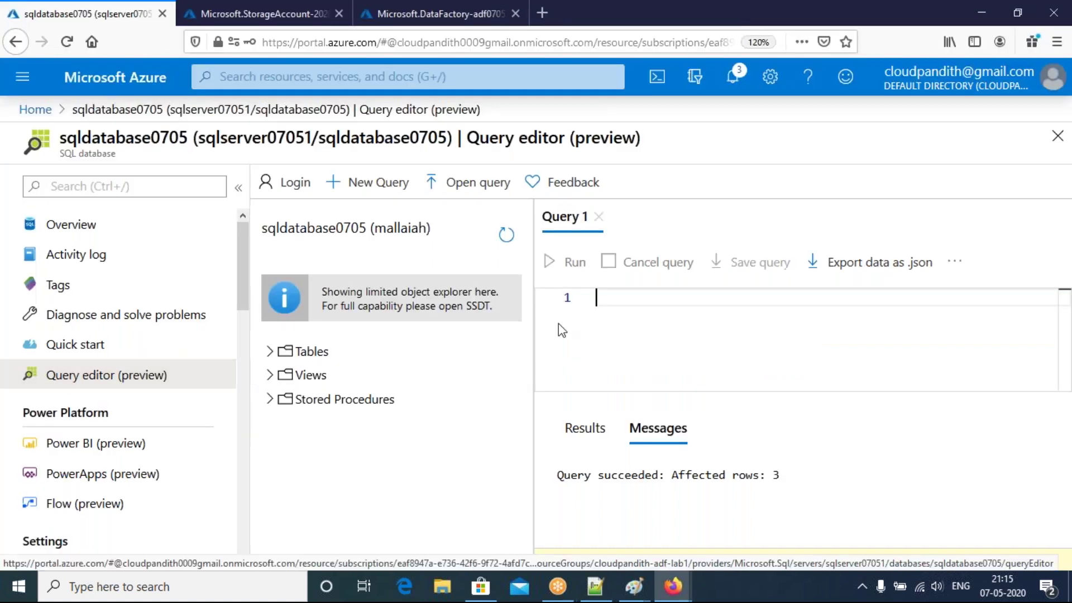
pyautogui.hotkey('ctrl', 'v')
pyautogui.click(572, 264)
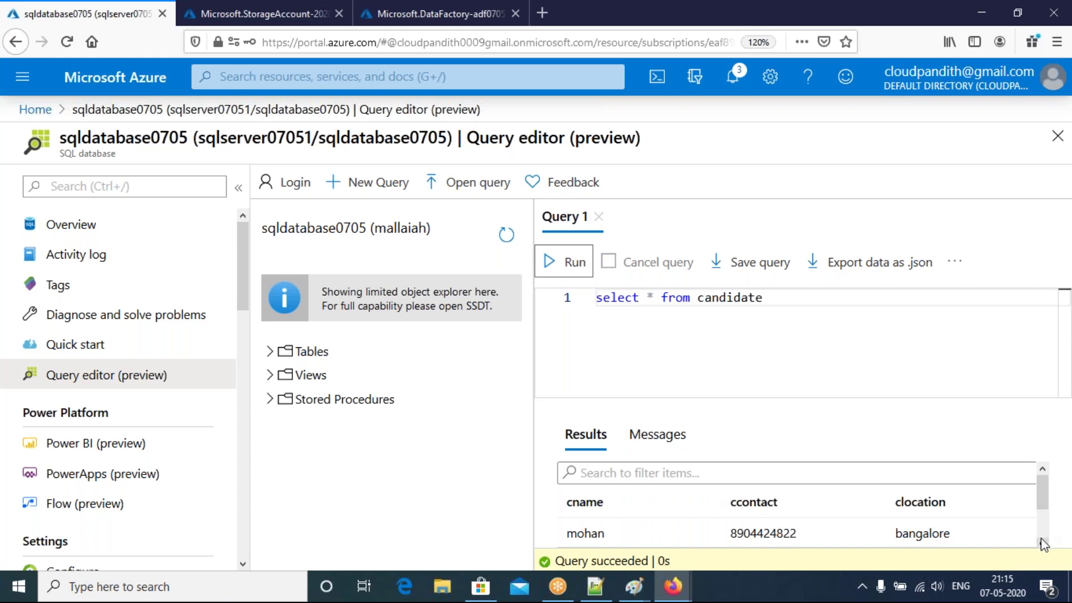
pyautogui.click(1042, 543)
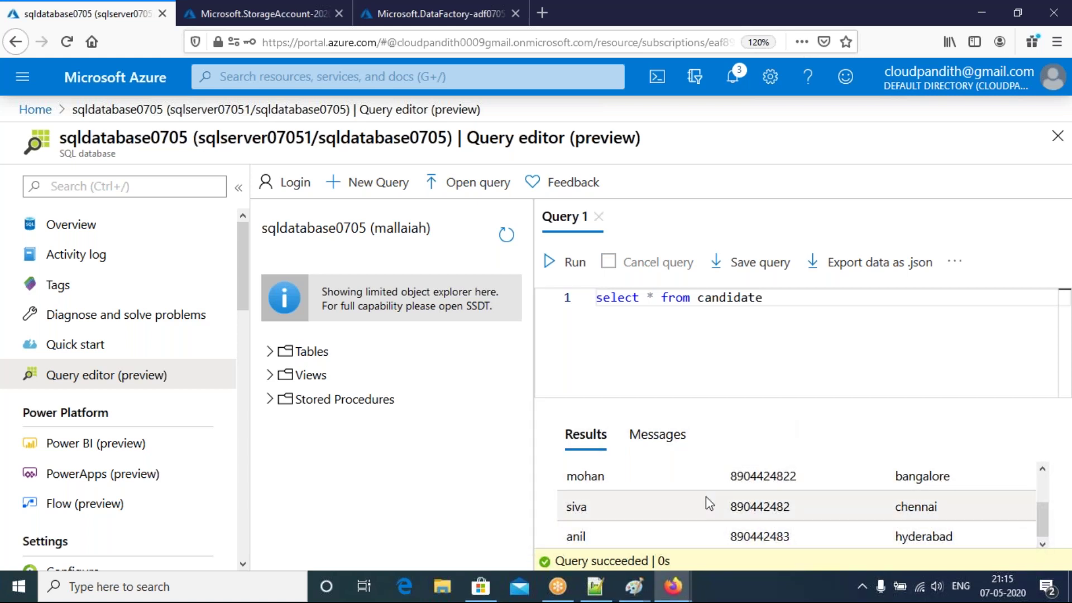
pyautogui.moveTo(1042, 522)
pyautogui.mouseDown()
pyautogui.moveTo(1043, 478)
pyautogui.moveTo(1046, 540)
pyautogui.moveTo(1048, 489)
pyautogui.moveTo(1048, 523)
pyautogui.mouseUp()
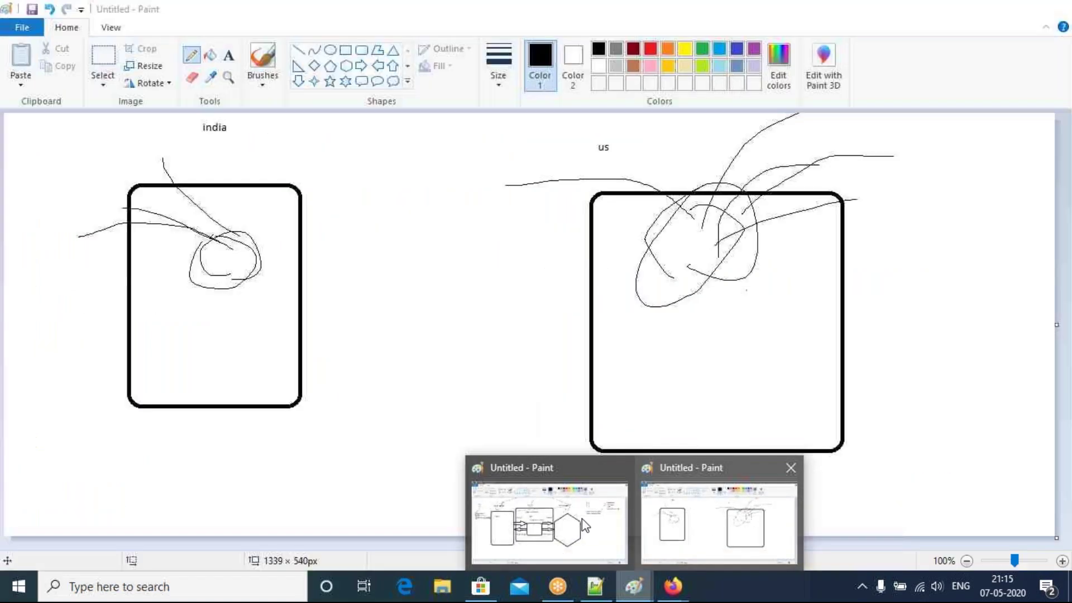
# Tick Tables and underline the create blob storage and blob/folder notes on the ADF diagram.
pyautogui.click(551, 517)
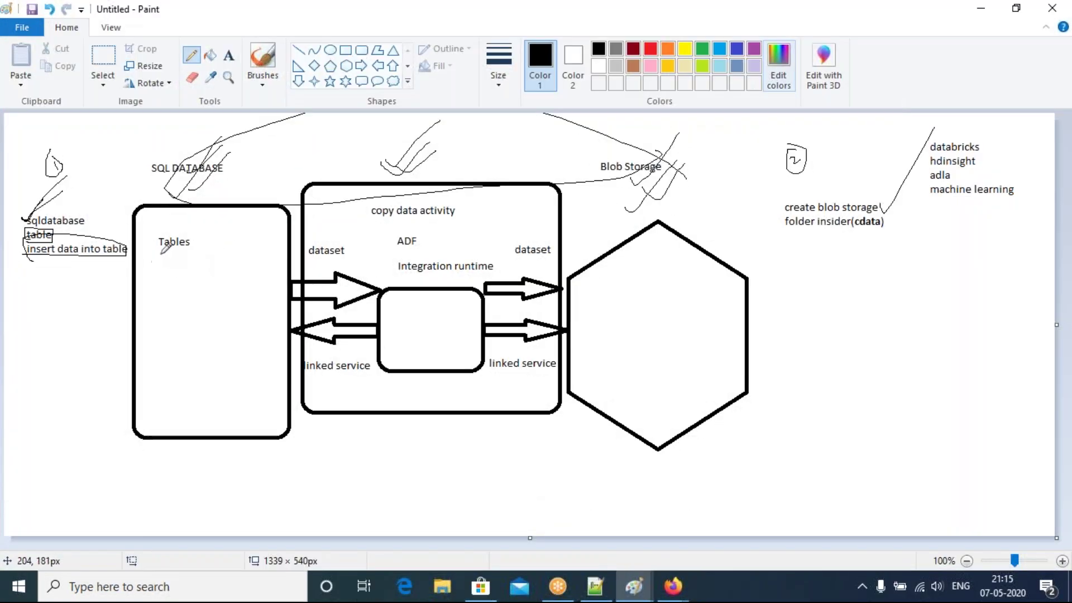
pyautogui.moveTo(158, 253)
pyautogui.mouseDown()
pyautogui.moveTo(205, 226)
pyautogui.moveTo(169, 235)
pyautogui.moveTo(216, 264)
pyautogui.moveTo(159, 247)
pyautogui.moveTo(210, 231)
pyautogui.moveTo(211, 212)
pyautogui.mouseUp()
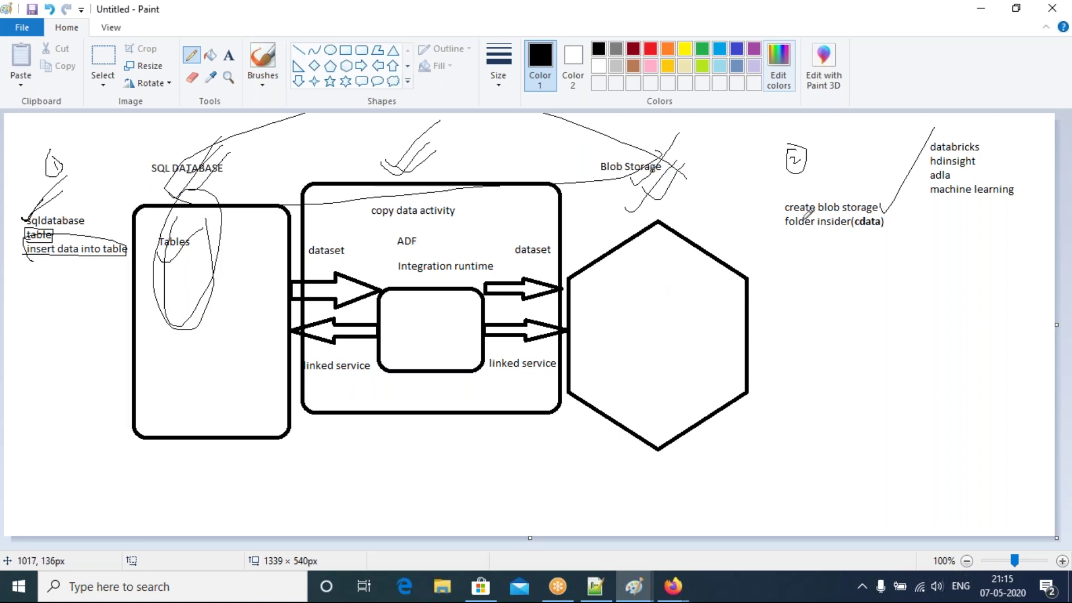
pyautogui.moveTo(785, 217); pyautogui.dragTo(838, 213)
pyautogui.moveTo(785, 235); pyautogui.dragTo(849, 229)
pyautogui.click(672, 586)
# Go from the storage deployment page to blobstorage005's Containers list.
pyautogui.click(754, 519)
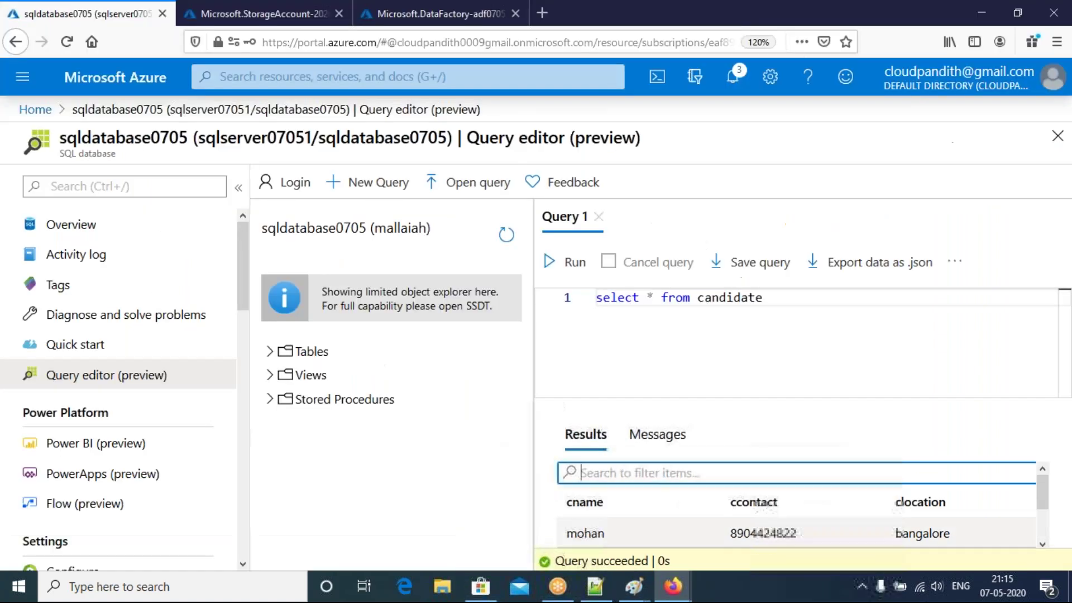
pyautogui.click(276, 14)
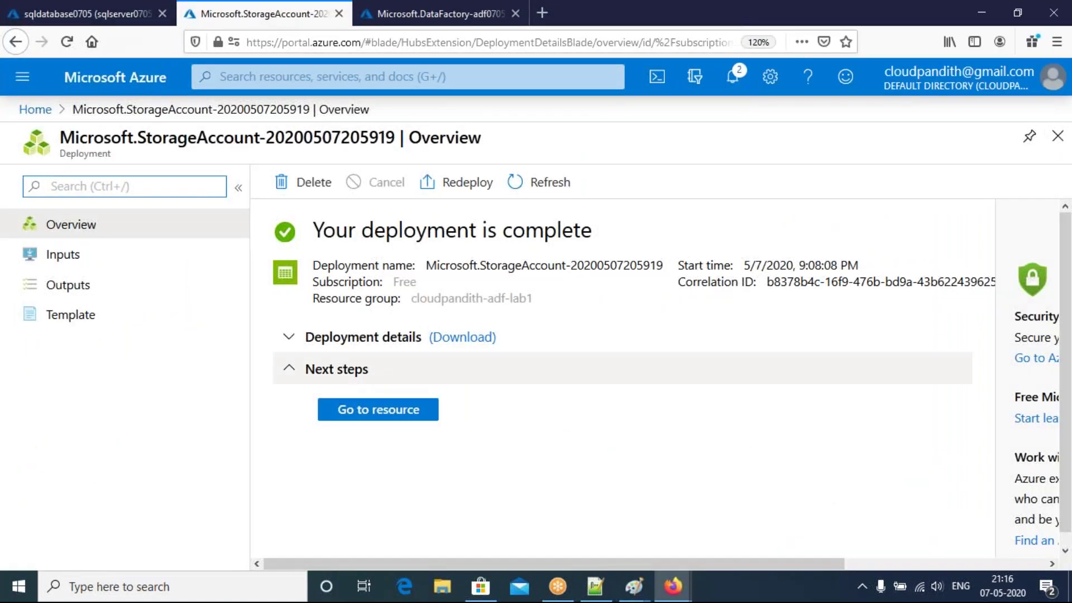
pyautogui.click(375, 410)
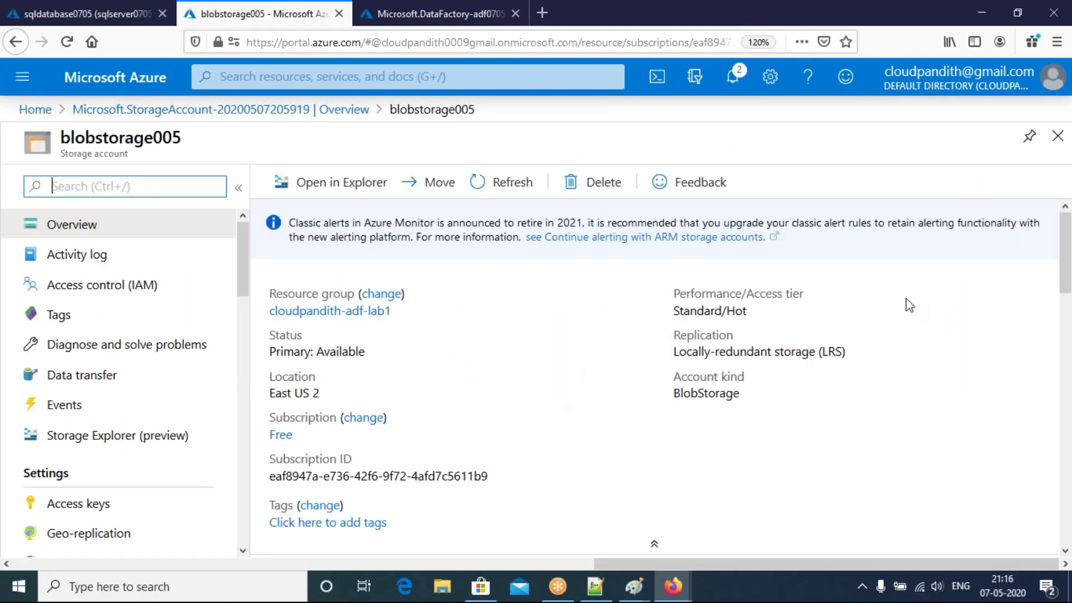
pyautogui.moveTo(1066, 254); pyautogui.dragTo(1000, 335)
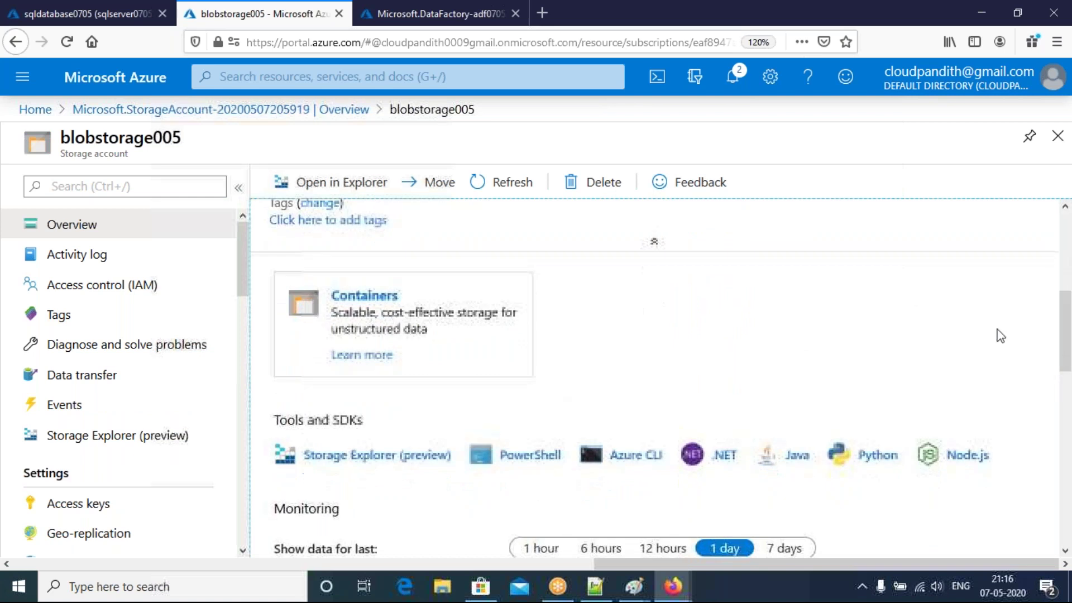
pyautogui.click(368, 297)
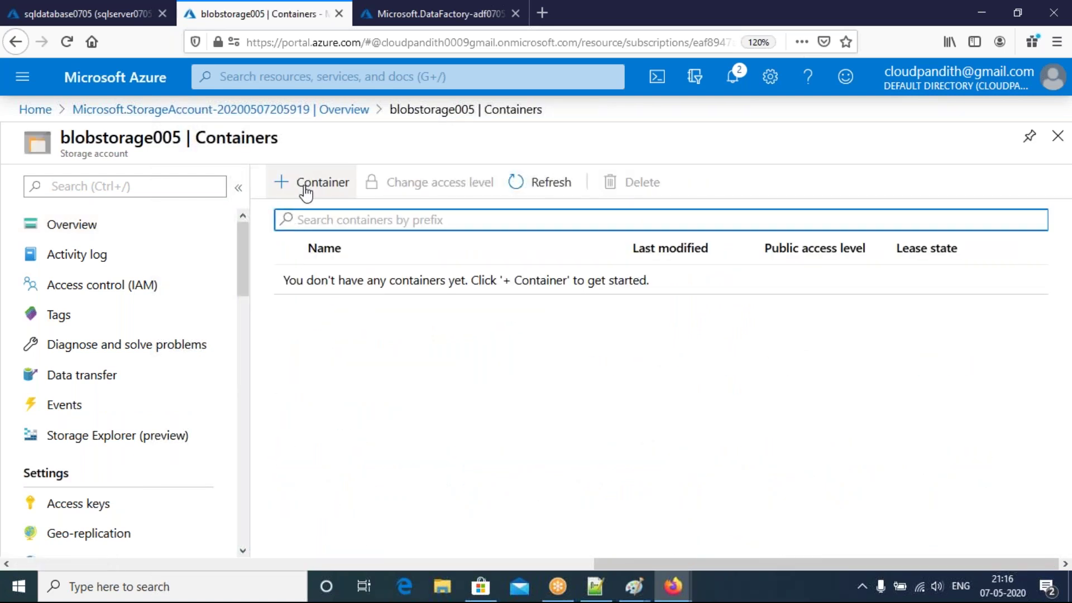
# Create the private container cdata, open it, and refresh to confirm it holds no blobs.
pyautogui.click(306, 192)
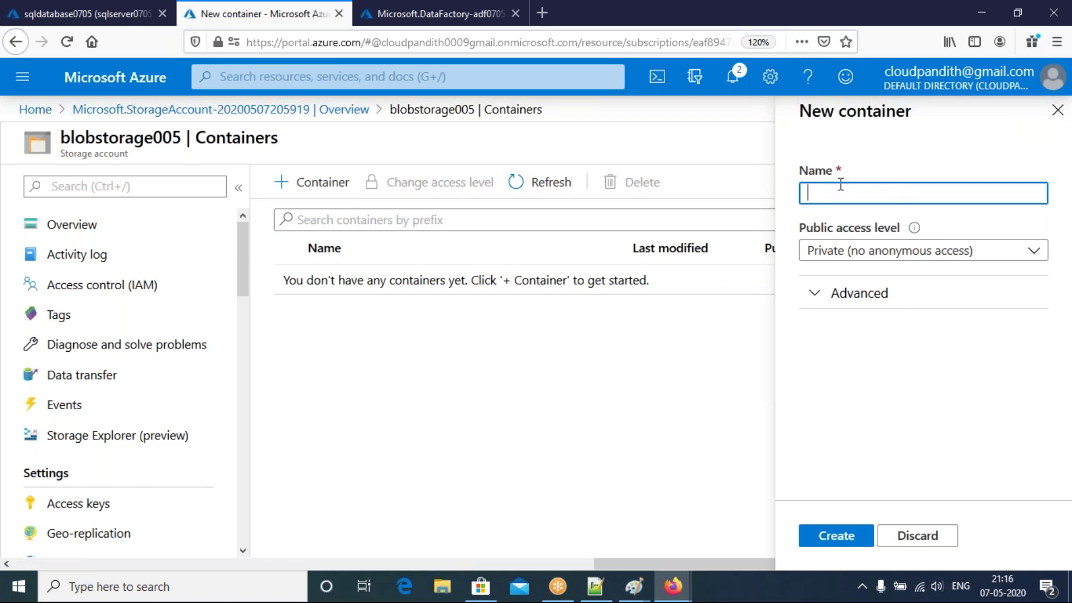
pyautogui.write('cdata')
pyautogui.click(840, 536)
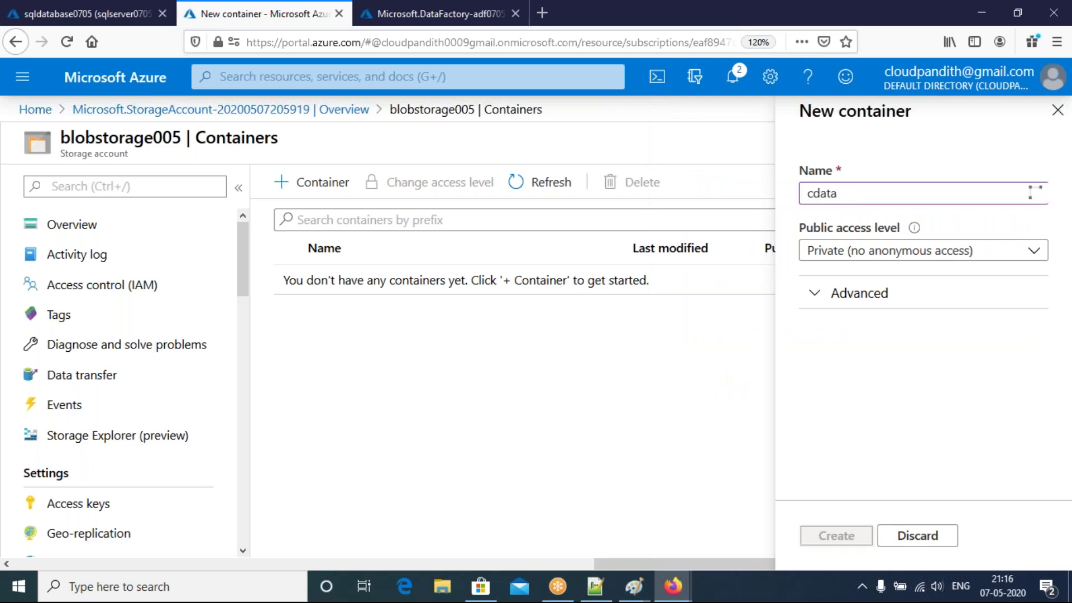
pyautogui.click(536, 428)
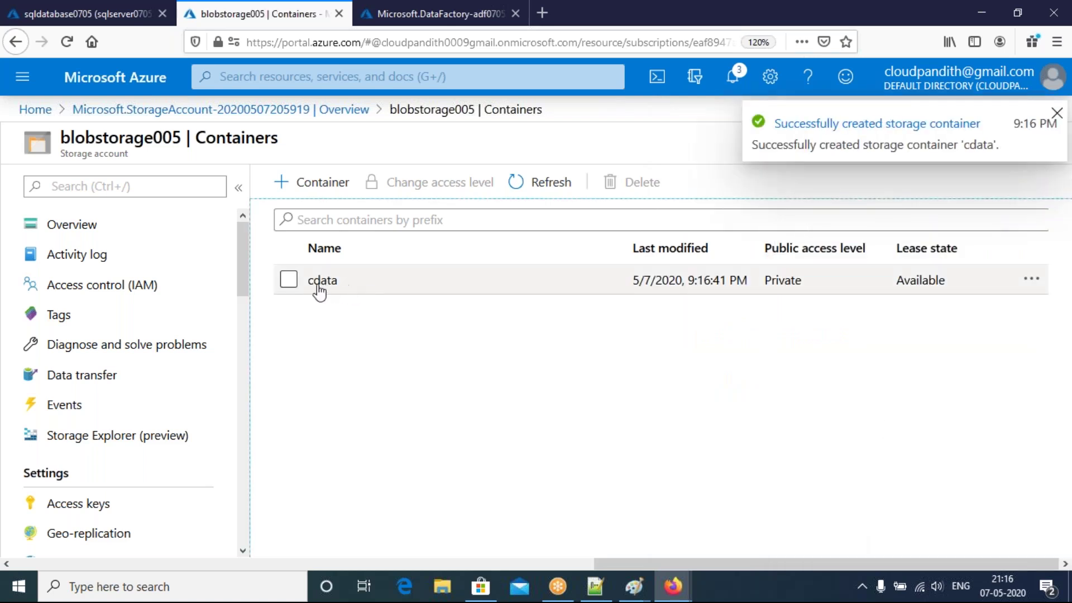
pyautogui.click(324, 290)
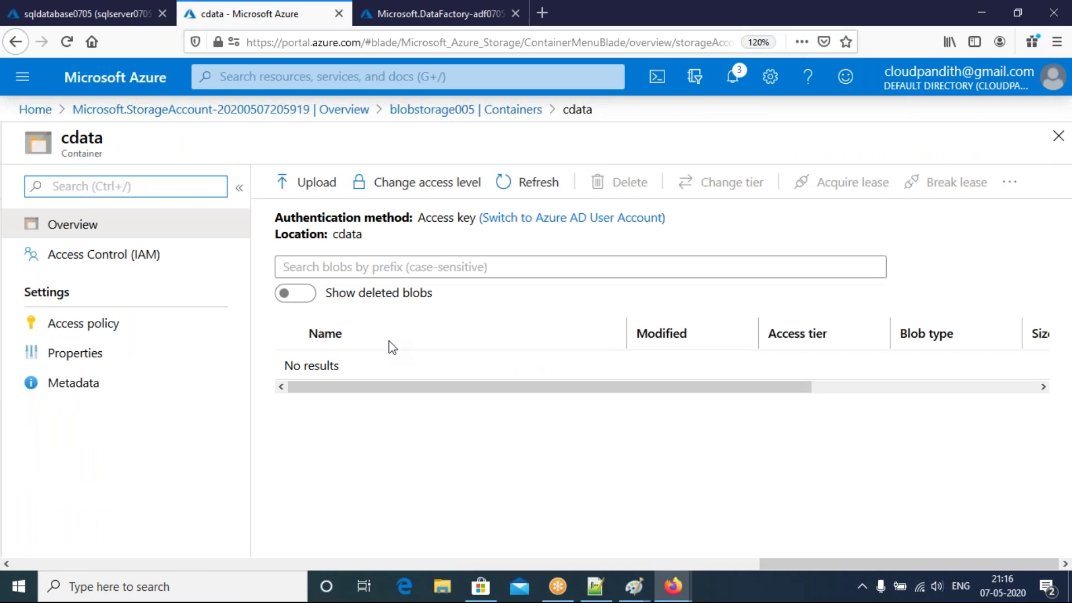
pyautogui.click(511, 182)
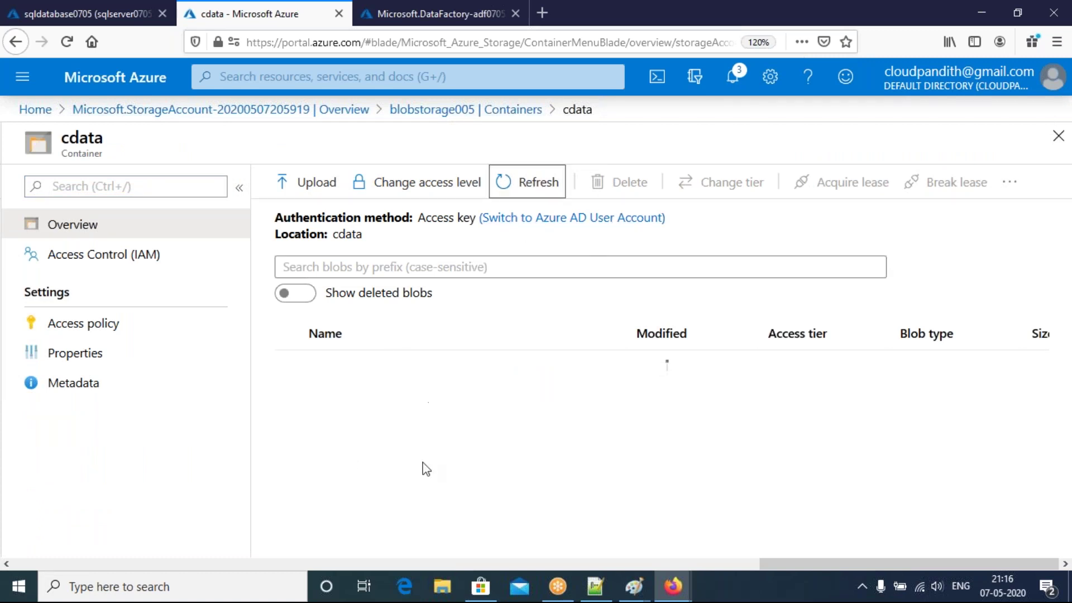
pyautogui.click(635, 593)
pyautogui.click(713, 549)
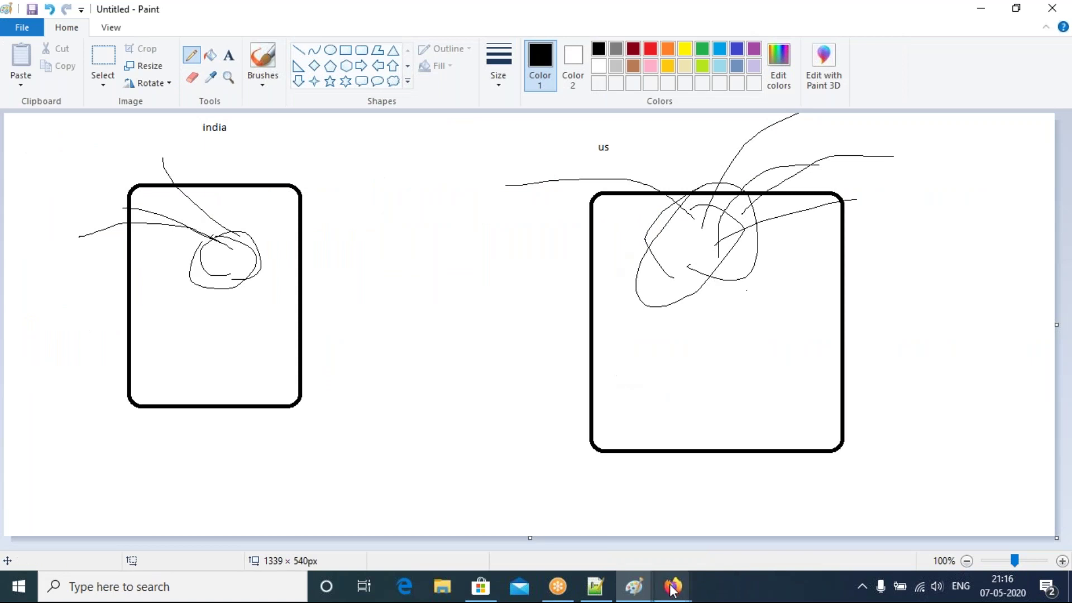
# Tick the insider(cdata) note and sketch loops over the ADF copy data box and flow.
pyautogui.moveTo(631, 584)
pyautogui.click(562, 505)
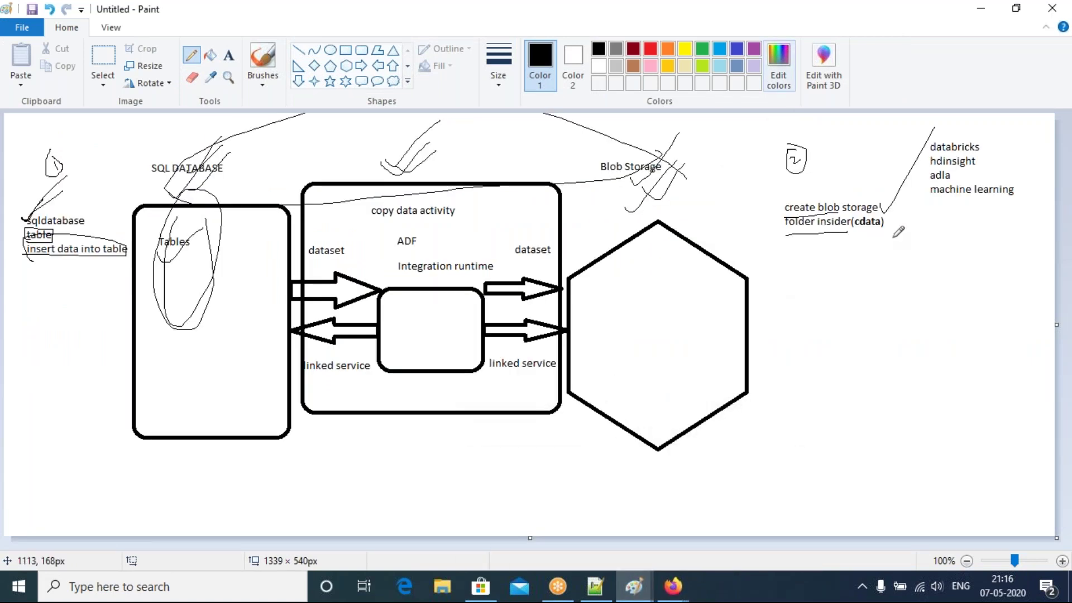
pyautogui.moveTo(888, 220); pyautogui.dragTo(904, 211)
pyautogui.moveTo(369, 146)
pyautogui.mouseDown()
pyautogui.moveTo(360, 268)
pyautogui.moveTo(544, 230)
pyautogui.moveTo(391, 200)
pyautogui.mouseUp()
pyautogui.moveTo(223, 231)
pyautogui.mouseDown()
pyautogui.moveTo(286, 165)
pyautogui.moveTo(534, 157)
pyautogui.moveTo(608, 229)
pyautogui.mouseUp()
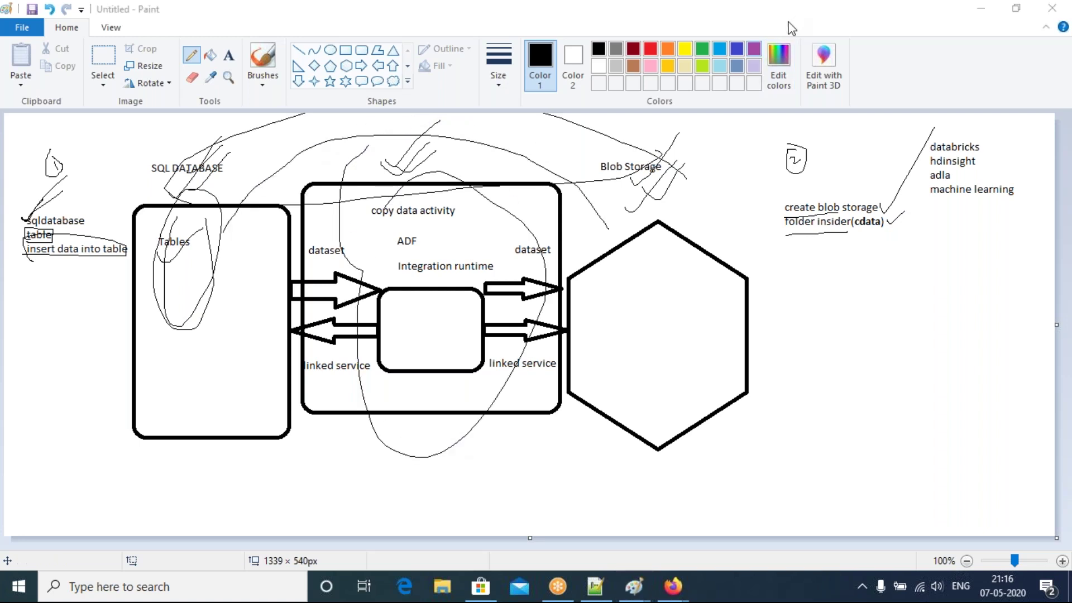
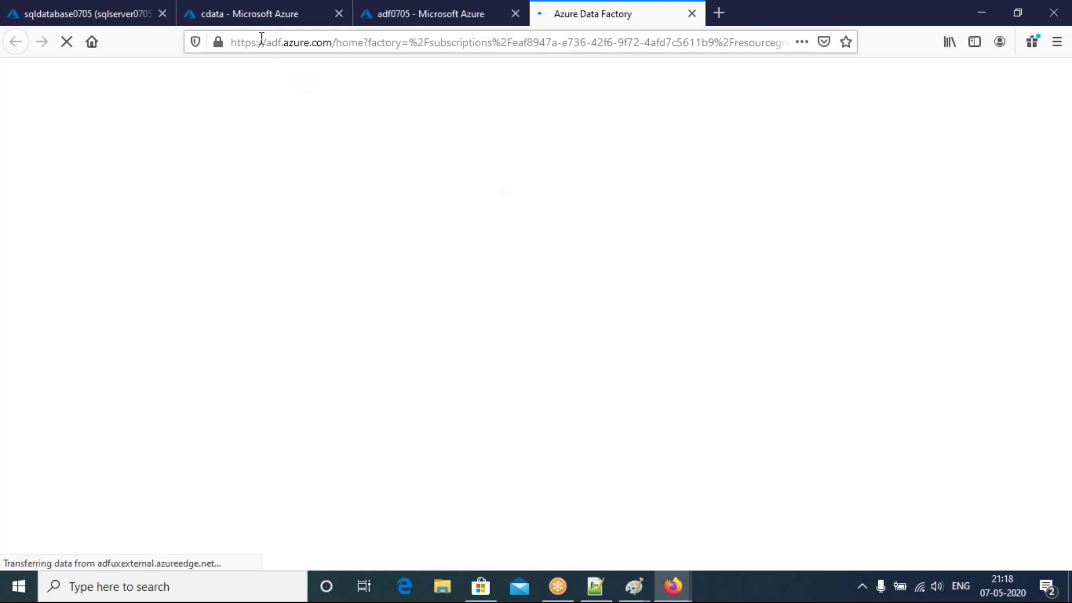
# Leave the Data Factory studio loading and switch to the Notepad++ notes on SQL-to-blob copying.
pyautogui.doubleClick(271, 43)
pyautogui.moveTo(284, 44); pyautogui.dragTo(333, 42)
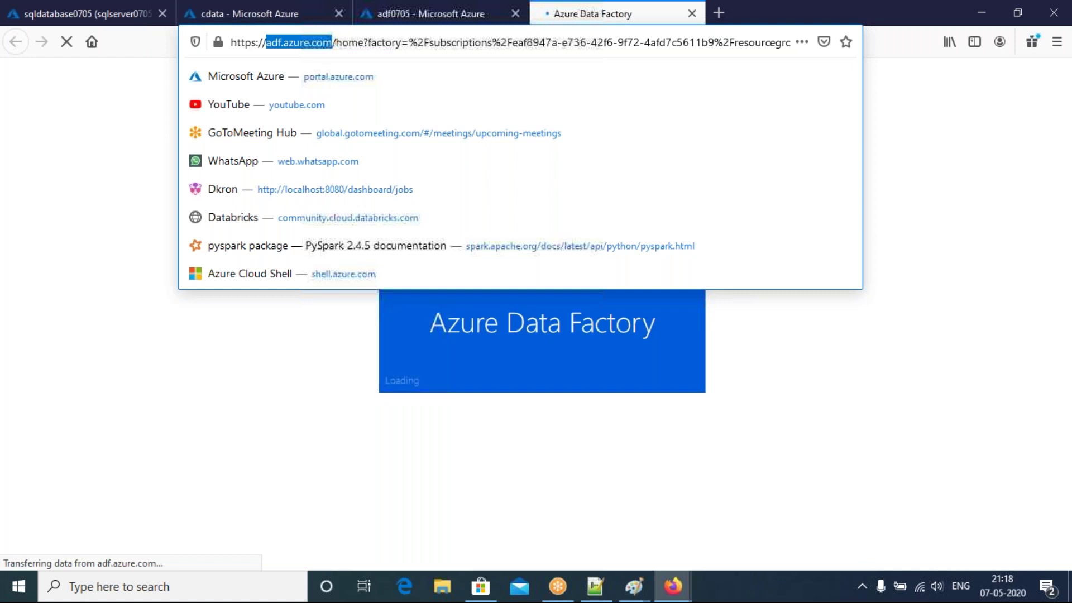
pyautogui.click(988, 148)
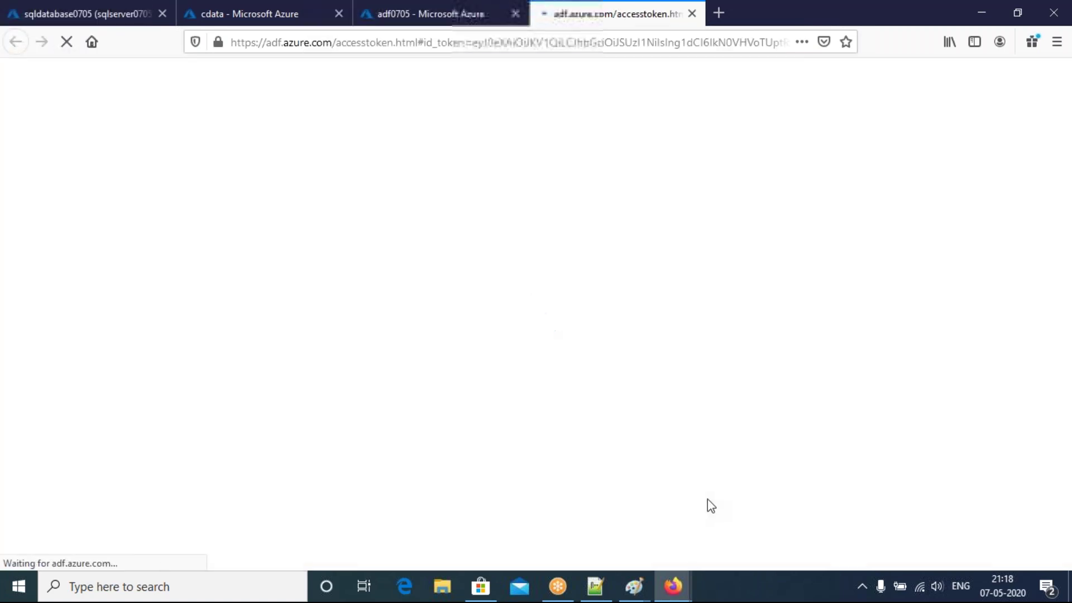
pyautogui.click(608, 594)
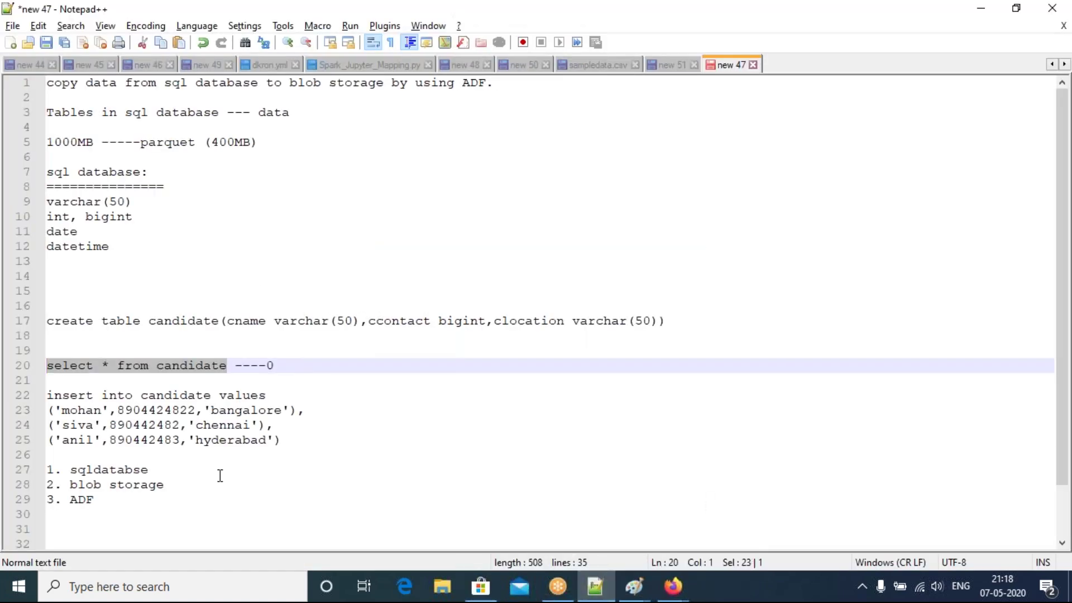
# Add a 'main components:' heading under the three ADF setup steps, then bring up the Paint diagram.
pyautogui.click(161, 502)
pyautogui.press('Return')
pyautogui.press('Return')
pyautogui.press('Return')
pyautogui.press('Return')
pyautogui.write('main comp')
pyautogui.press('BackSpace')
pyautogui.press('BackSpace')
pyautogui.write('o')
pyautogui.press('BackSpace')
pyautogui.write('mponents:')
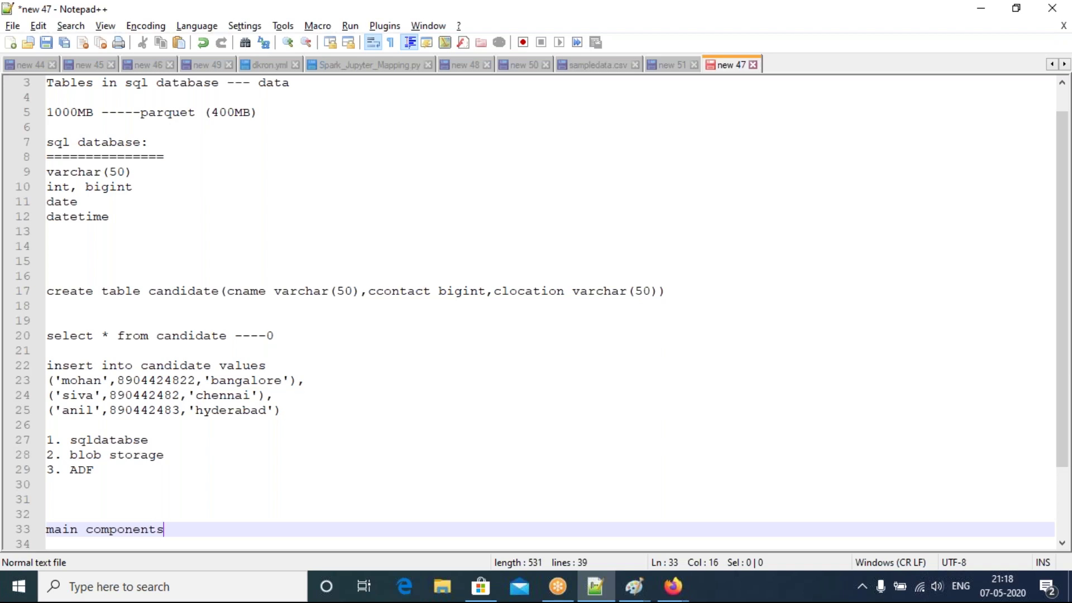
pyautogui.press('Return')
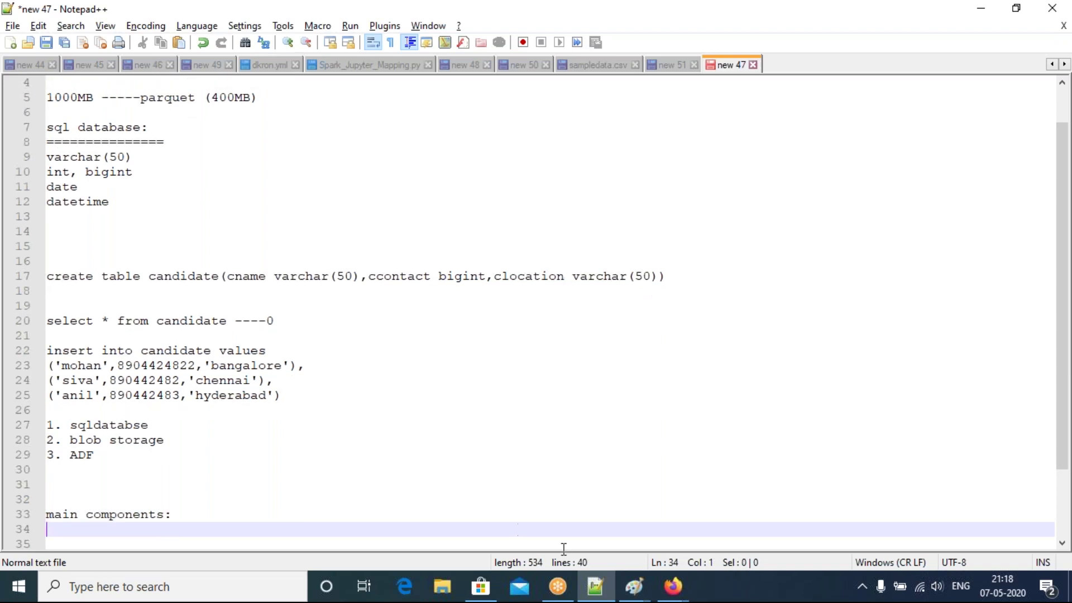
pyautogui.click(634, 586)
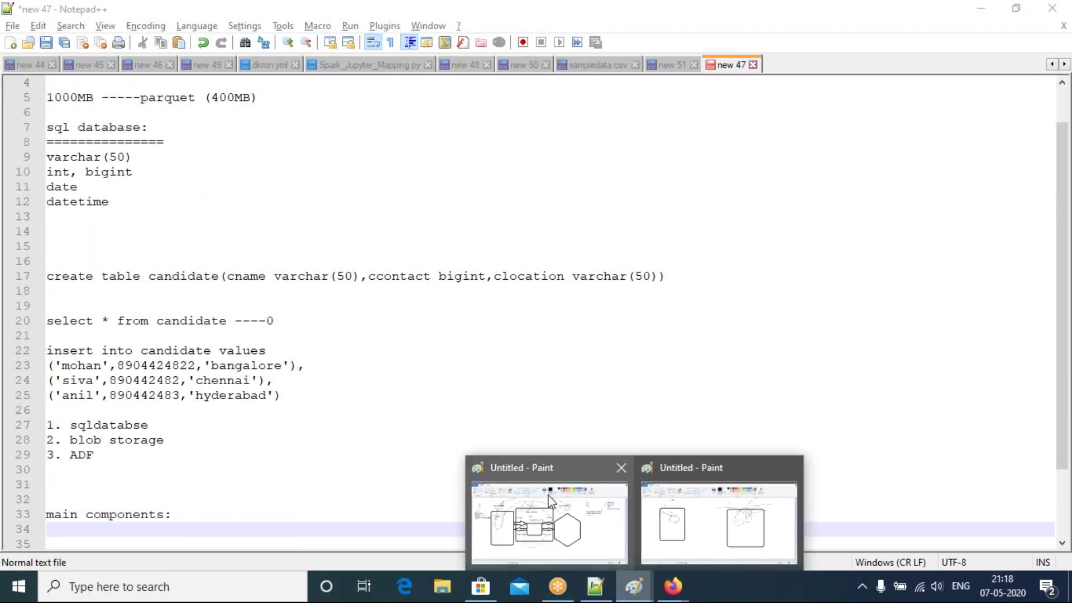
pyautogui.click(547, 517)
# Underline both 'linked service' labels and 'activity', and draw a stroke up-right from the ADF box.
pyautogui.moveTo(313, 376); pyautogui.dragTo(360, 378)
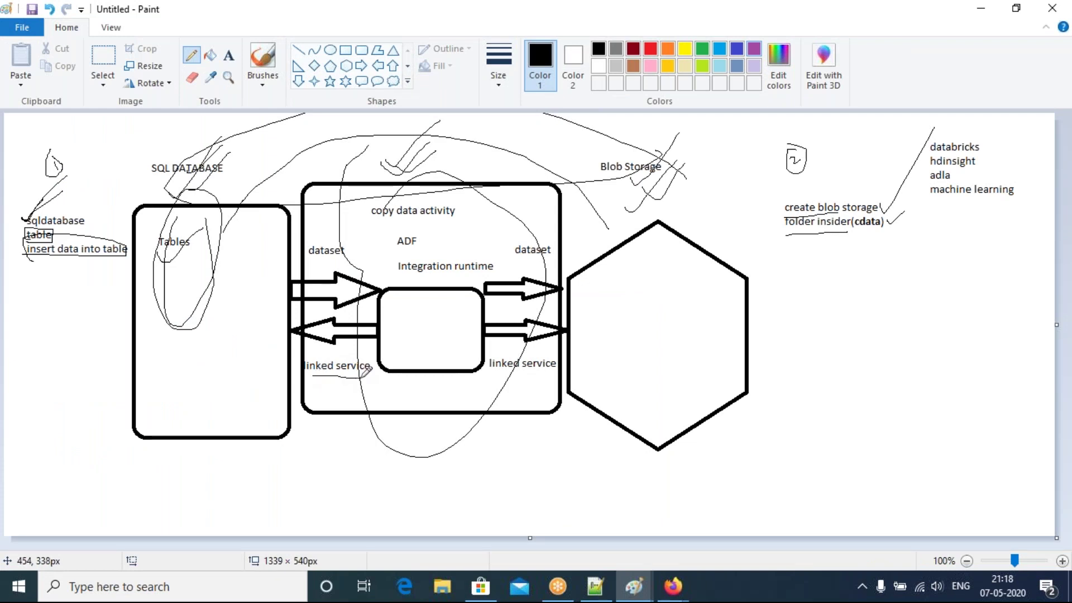
pyautogui.moveTo(495, 377); pyautogui.dragTo(538, 376)
pyautogui.moveTo(424, 217); pyautogui.dragTo(455, 215)
pyautogui.moveTo(492, 180); pyautogui.dragTo(542, 118)
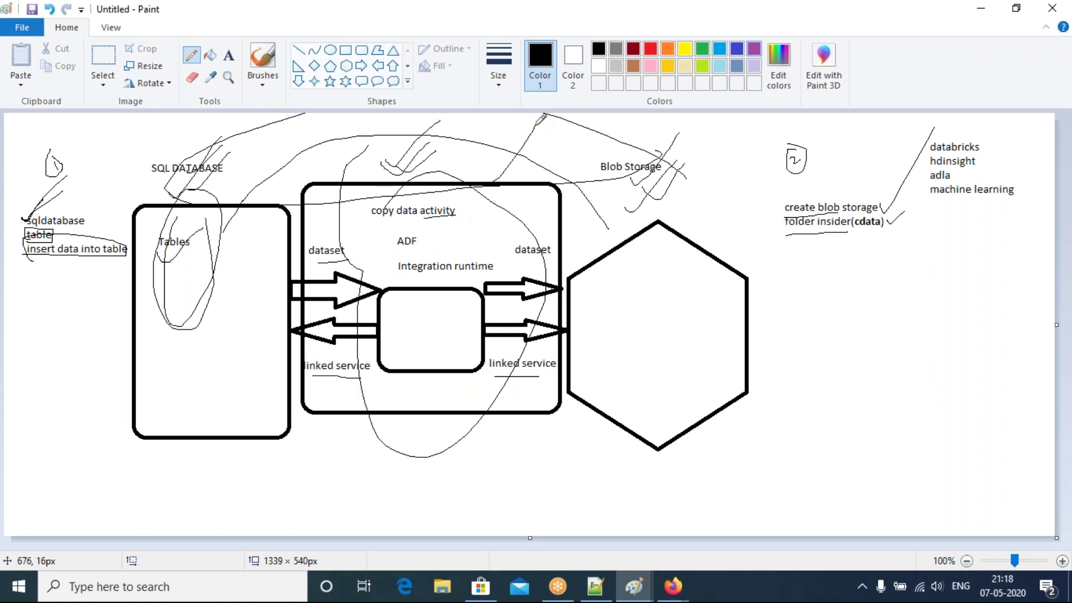
# Note '1. linked services -- connection' and '2. dataset - selection of data' in Notepad++.
pyautogui.hotkey('alt', 'Tab')
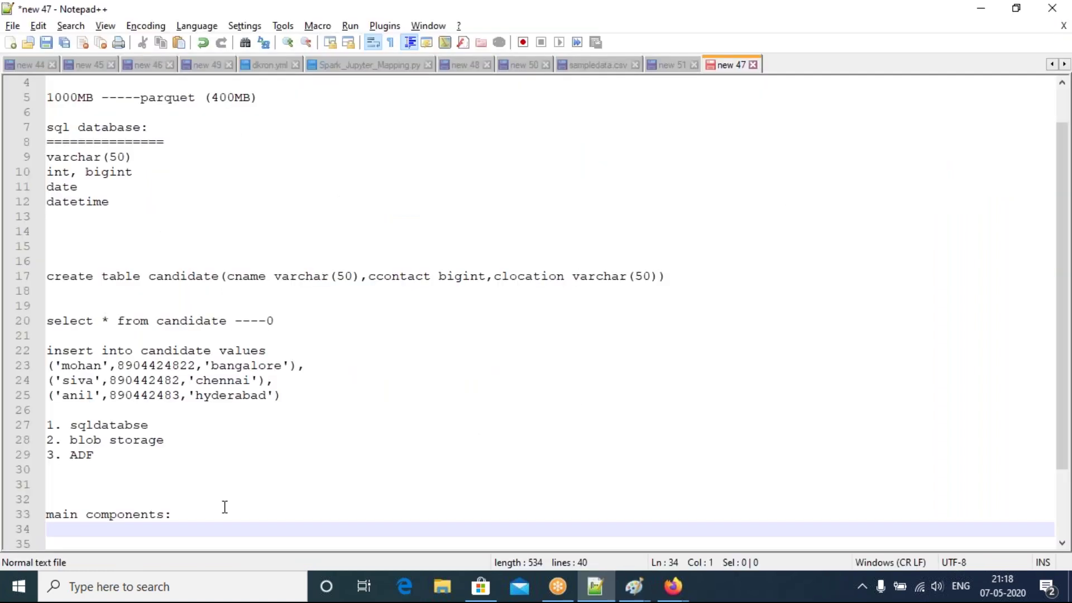
pyautogui.write('1. linked')
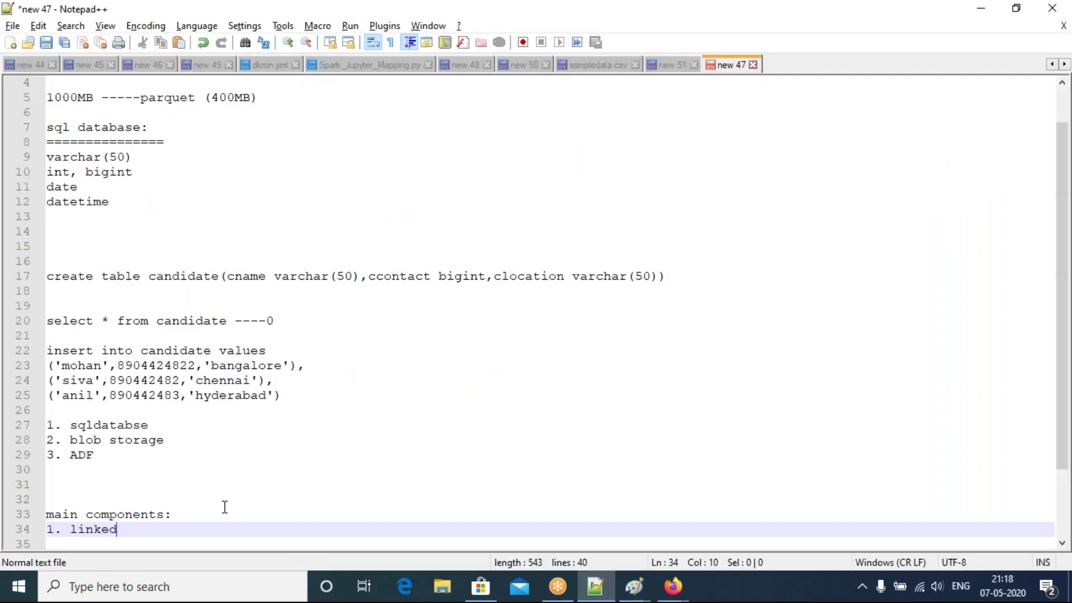
pyautogui.write(' services -- connection')
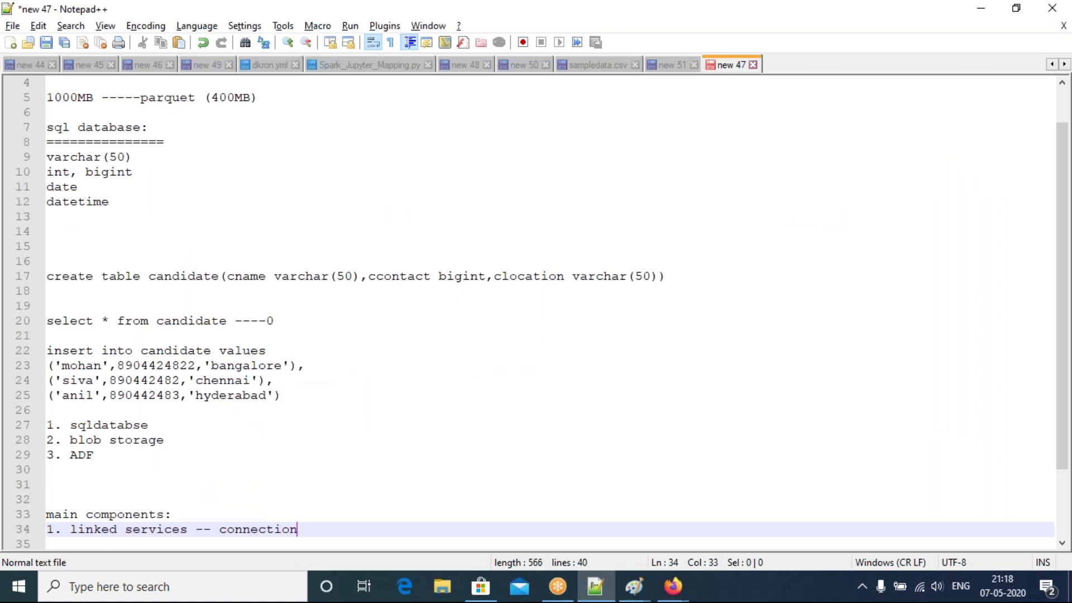
pyautogui.press('Return')
pyautogui.write('2. dataset - se')
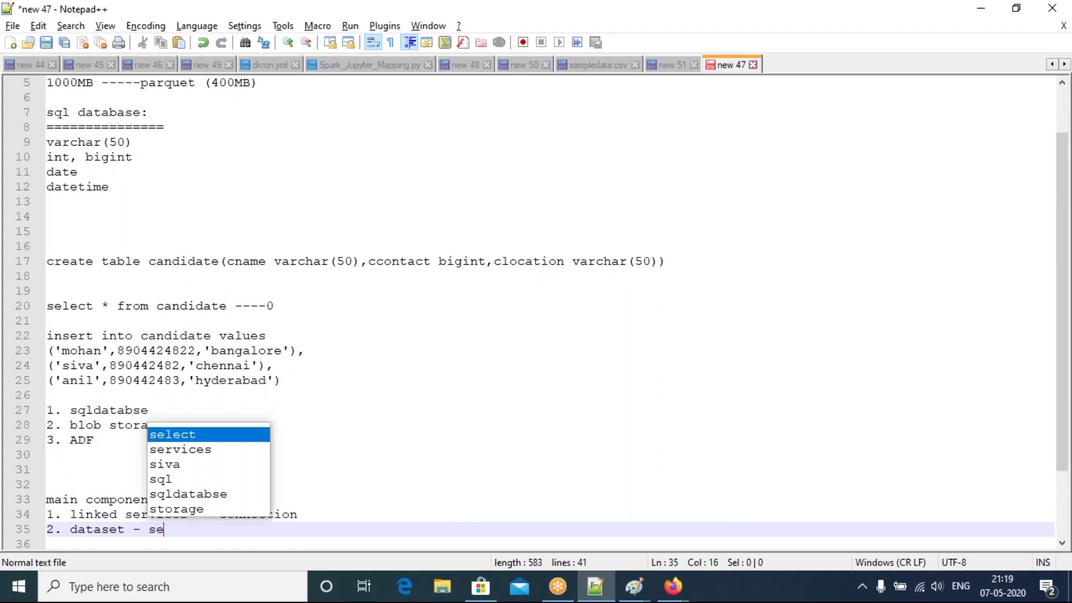
pyautogui.write('lection pof das')
pyautogui.press('BackSpace')
pyautogui.press('BackSpace')
pyautogui.press('BackSpace')
pyautogui.press('BackSpace')
pyautogui.press('BackSpace')
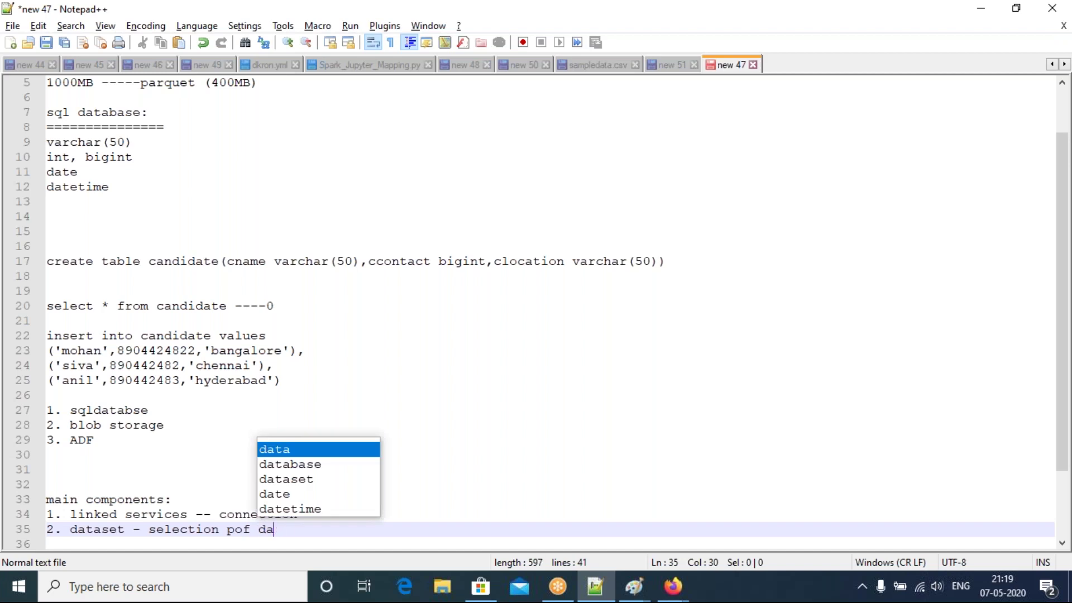
pyautogui.press('BackSpace')
pyautogui.press('BackSpace')
pyautogui.write('p')
pyautogui.press('BackSpace')
pyautogui.write('of data')
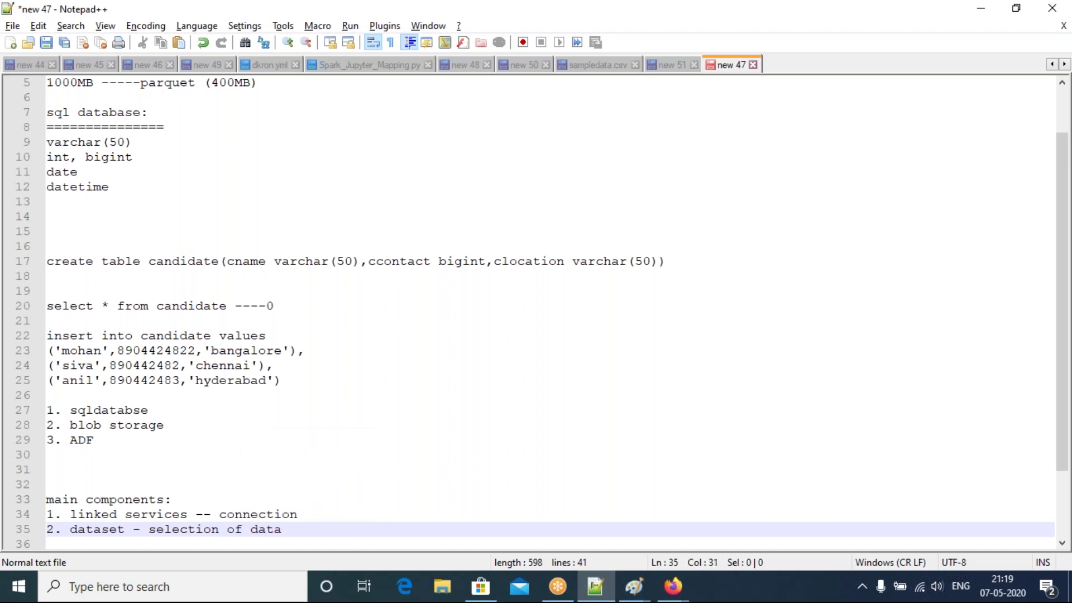
# Add '3. activity ---- task', '4. pipeline ------ group of activity or task' and an 'Integration Runtime:' heading.
pyautogui.press('Return')
pyautogui.write('3. task')
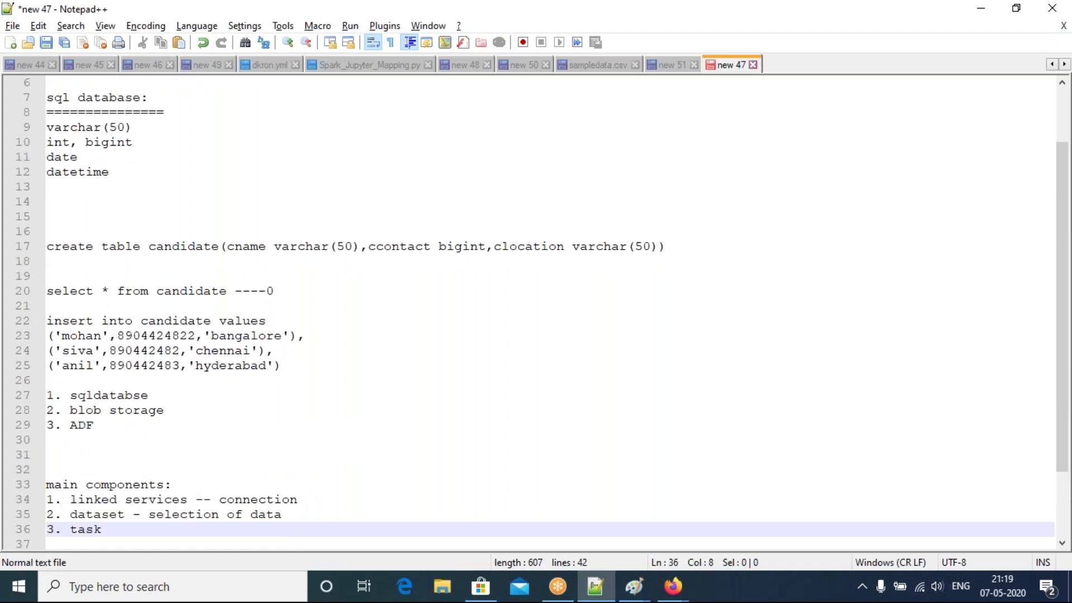
pyautogui.press('BackSpace')
pyautogui.press('BackSpace')
pyautogui.press('BackSpace')
pyautogui.press('BackSpace')
pyautogui.write('ac')
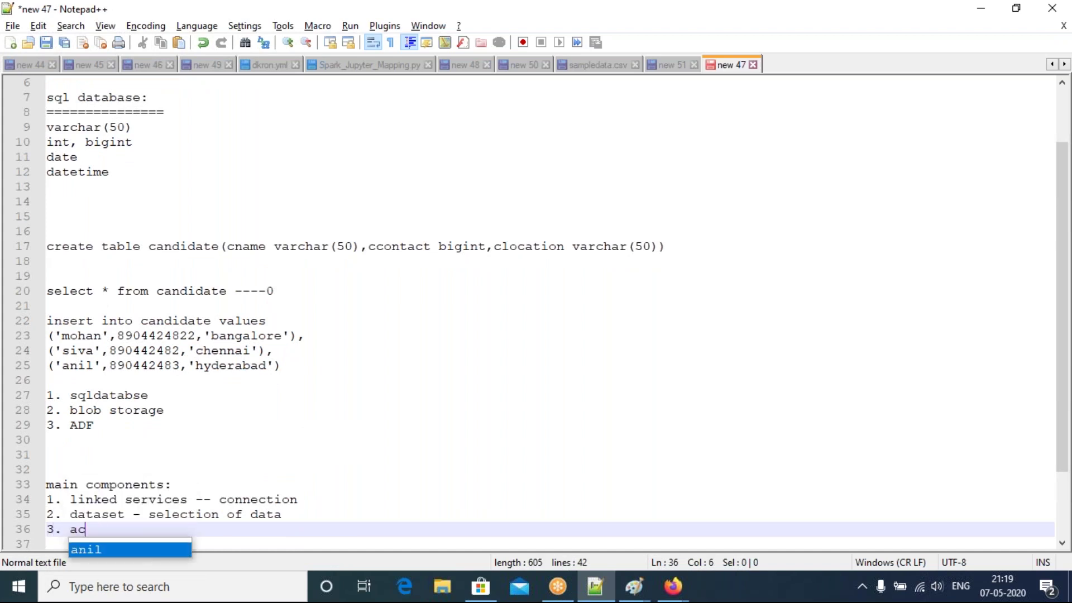
pyautogui.write('tivity ----')
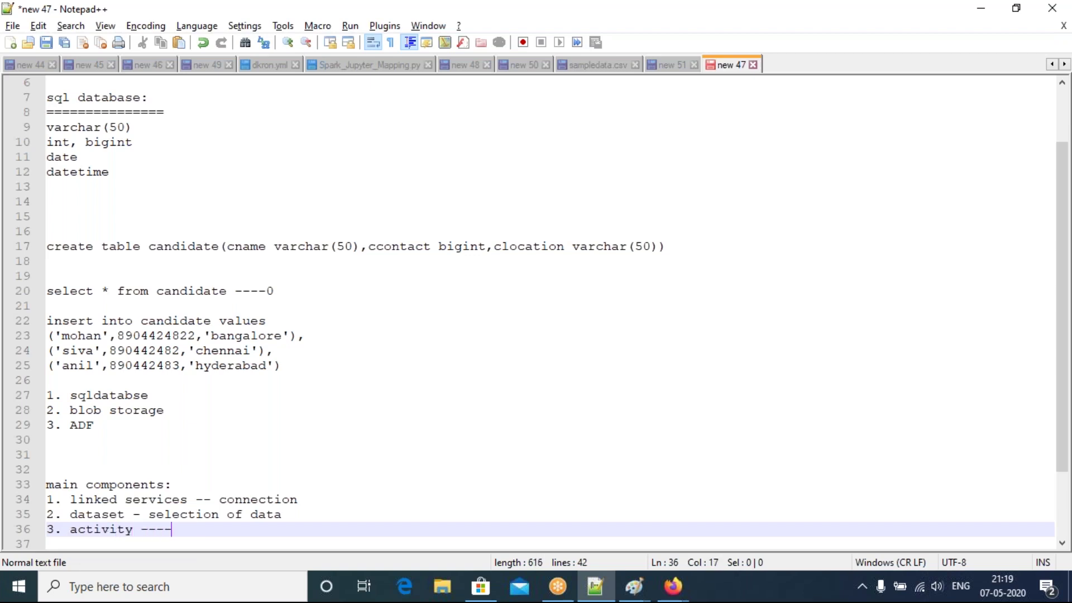
pyautogui.write('  task')
pyautogui.press('Return')
pyautogui.write('4.')
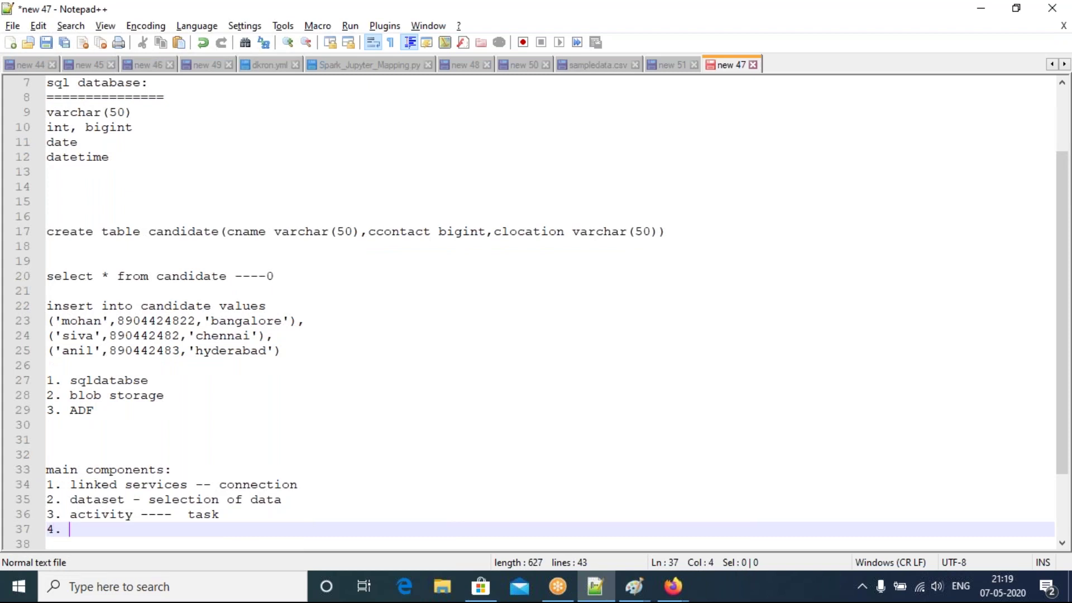
pyautogui.write(' pipeline ------ group of ')
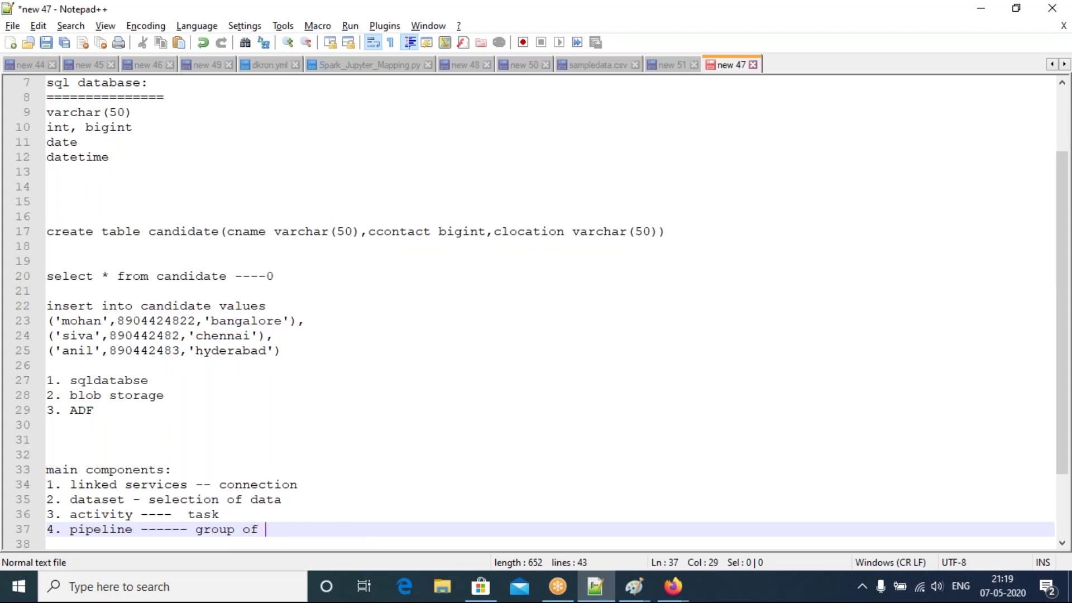
pyautogui.write('activity ot')
pyautogui.press('BackSpace')
pyautogui.press('BackSpace')
pyautogui.press('BackSpace')
pyautogui.write('or task')
pyautogui.press('Return')
pyautogui.press('Return')
pyautogui.press('Return')
pyautogui.press('Return')
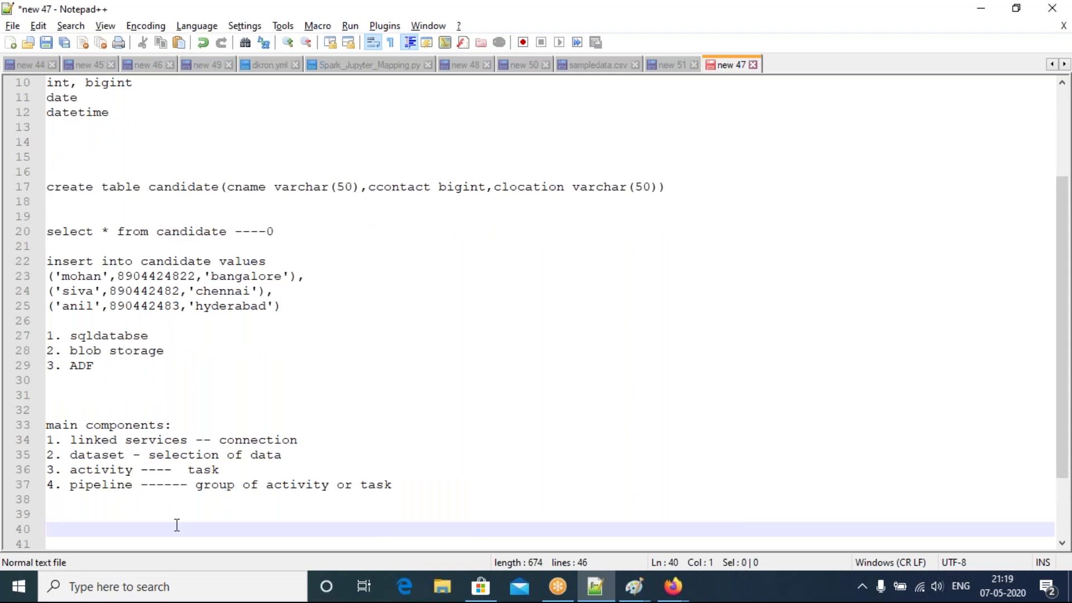
pyautogui.write('Integration Runtime:')
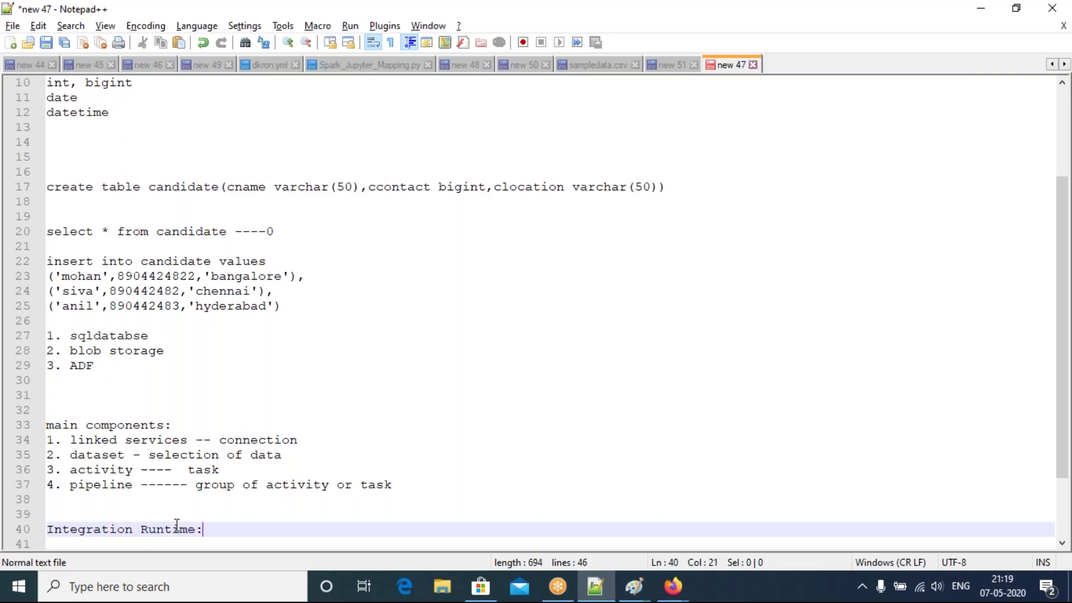
# Underline the 'Integration Runtime:' heading with a row of equals signs.
pyautogui.press('Return')
pyautogui.write('====================')
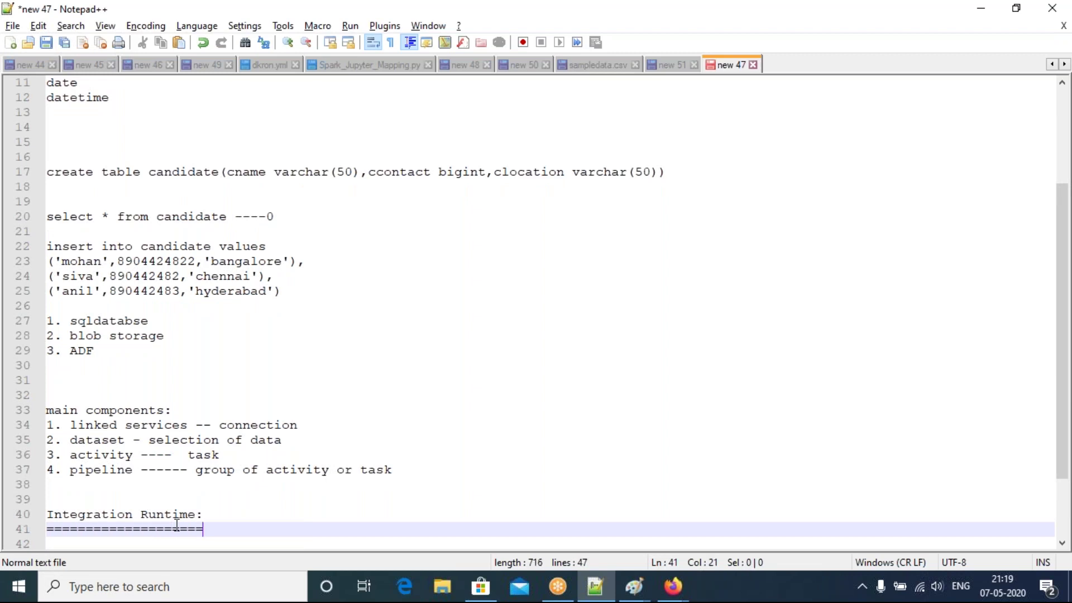
pyautogui.press('Return')
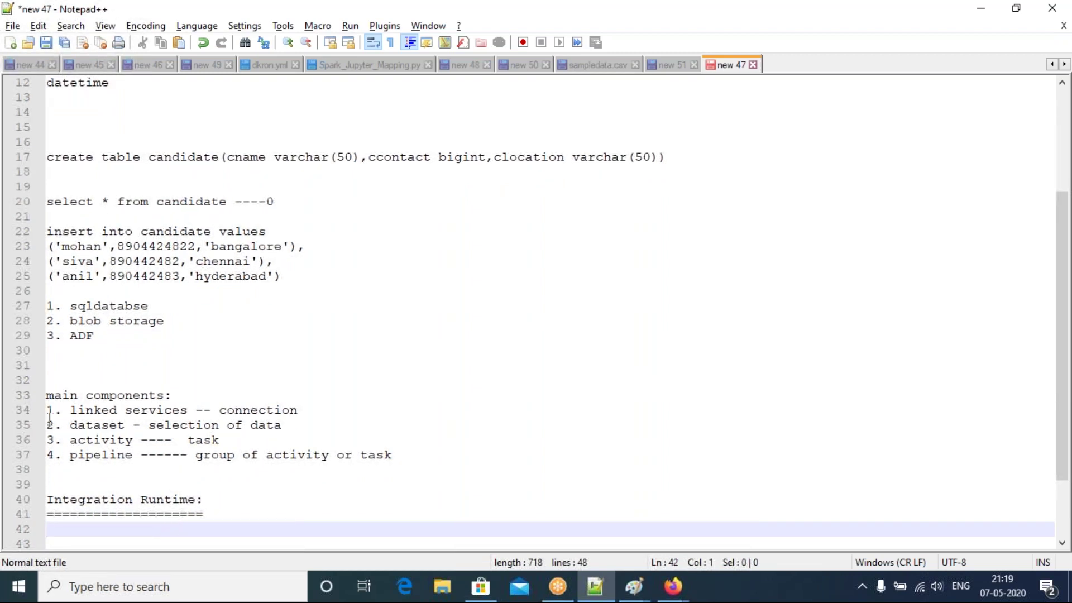
pyautogui.moveTo(50, 410); pyautogui.dragTo(434, 457)
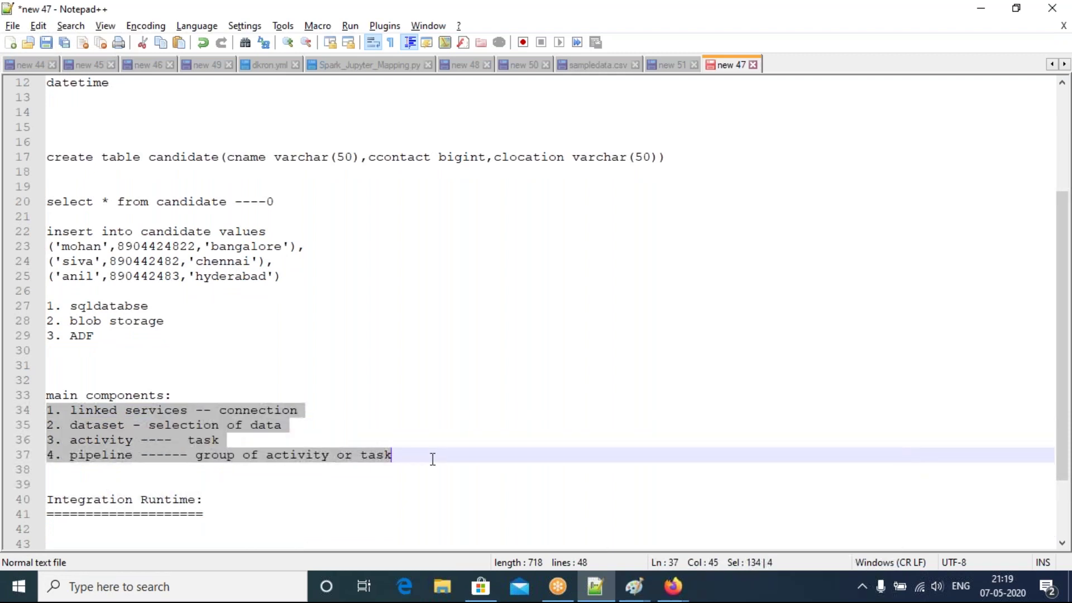
pyautogui.click(340, 484)
pyautogui.moveTo(213, 502); pyautogui.dragTo(45, 500)
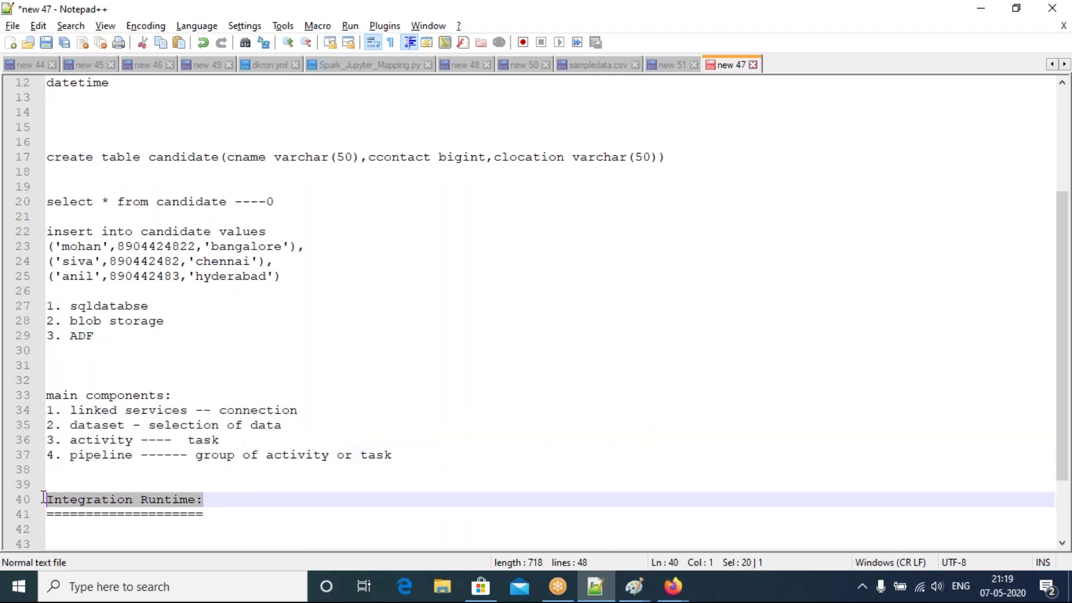
pyautogui.click(83, 534)
# Add the line '1. self hosted IR ----- on premise to cloud'.
pyautogui.write('1. ')
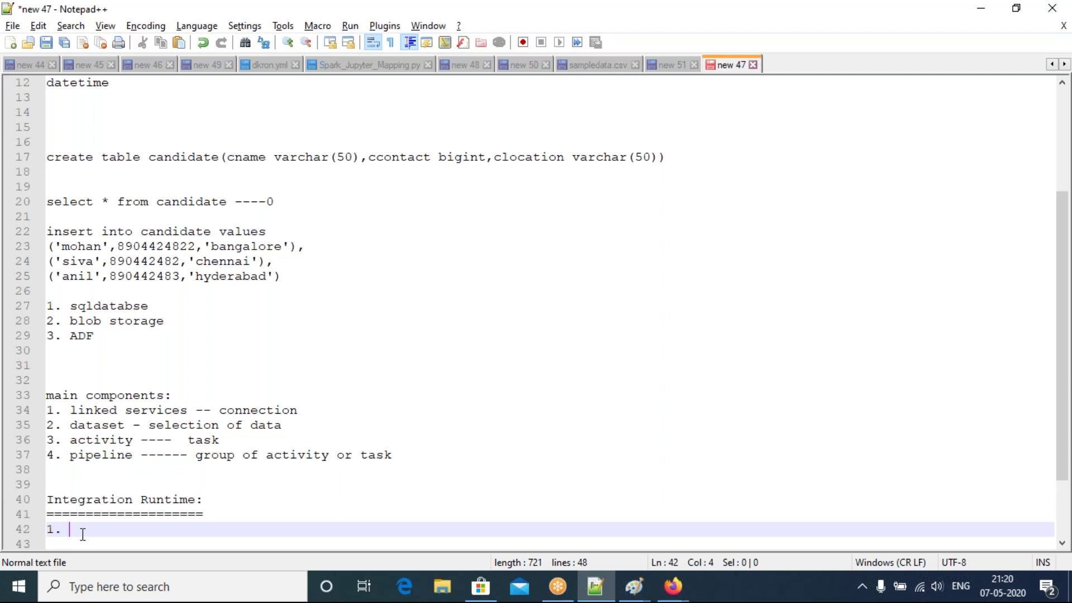
pyautogui.write('self host')
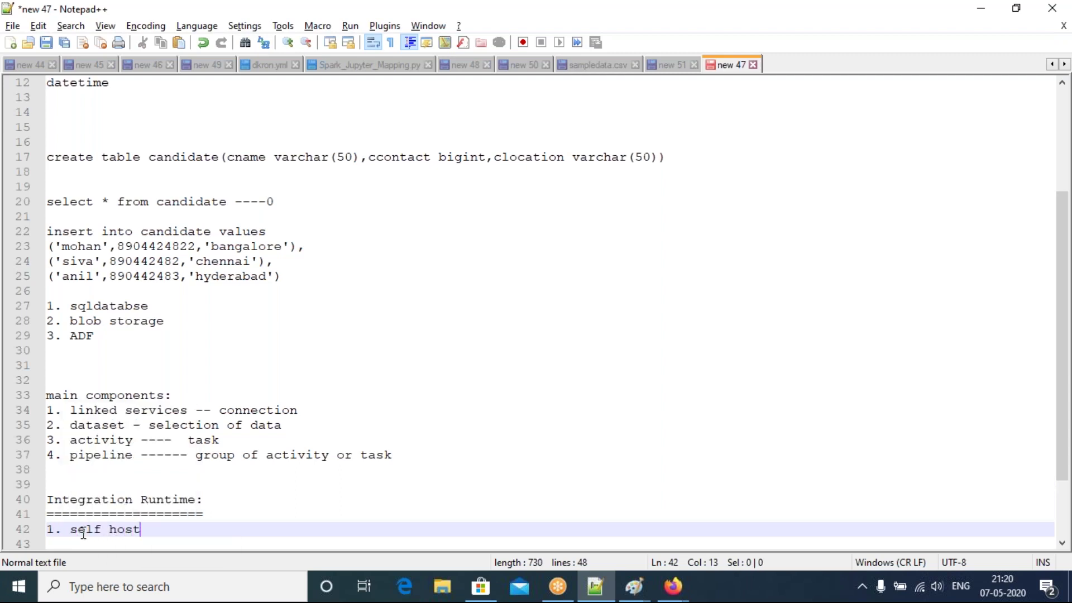
pyautogui.write('ed IR ----- on premise')
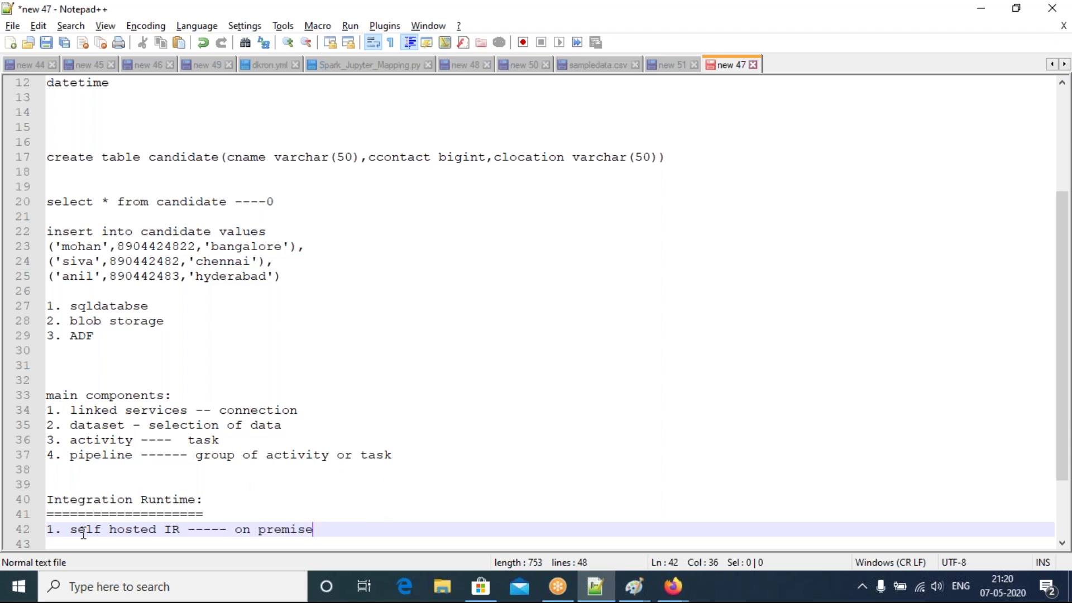
pyautogui.write(' to cloyud')
pyautogui.press('BackSpace')
pyautogui.press('BackSpace')
pyautogui.press('BackSpace')
pyautogui.write('ud')
pyautogui.moveTo(71, 529); pyautogui.dragTo(180, 530)
pyautogui.click(400, 529)
# Add the line '2. AZURE IR --- cloud to cloud'.
pyautogui.press('Return')
pyautogui.write('2. A')
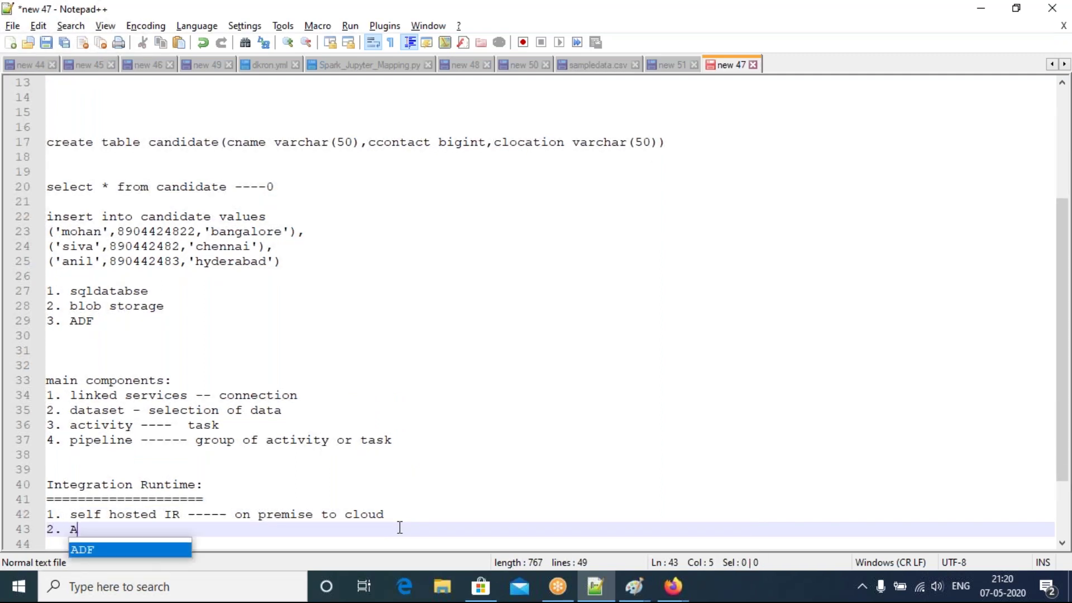
pyautogui.write('ZURE IR')
pyautogui.press('BackSpace')
pyautogui.press('BackSpace')
pyautogui.write('IR ')
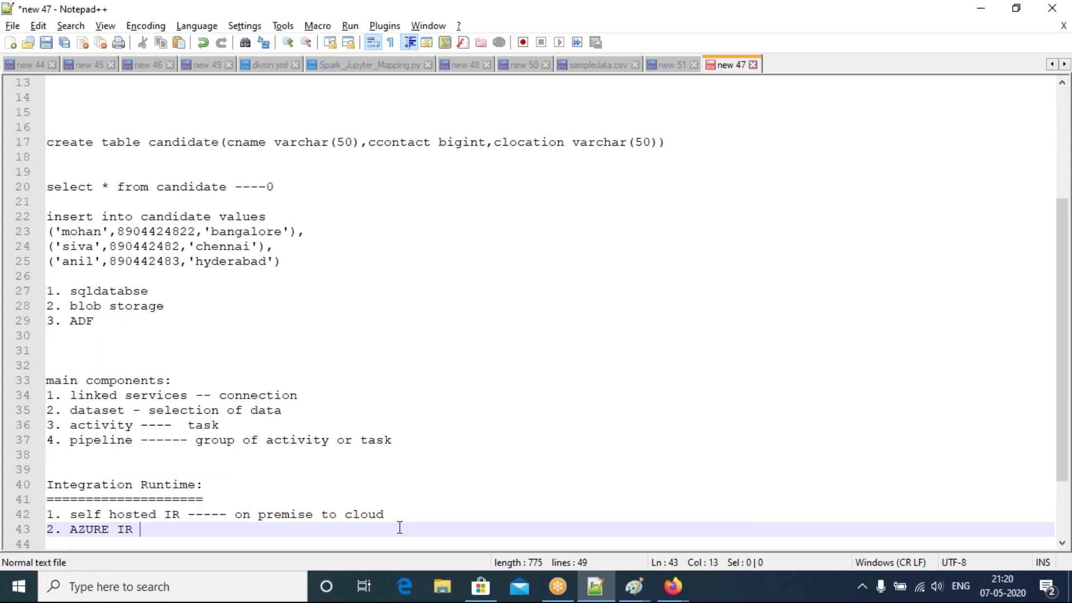
pyautogui.write(' --- cl')
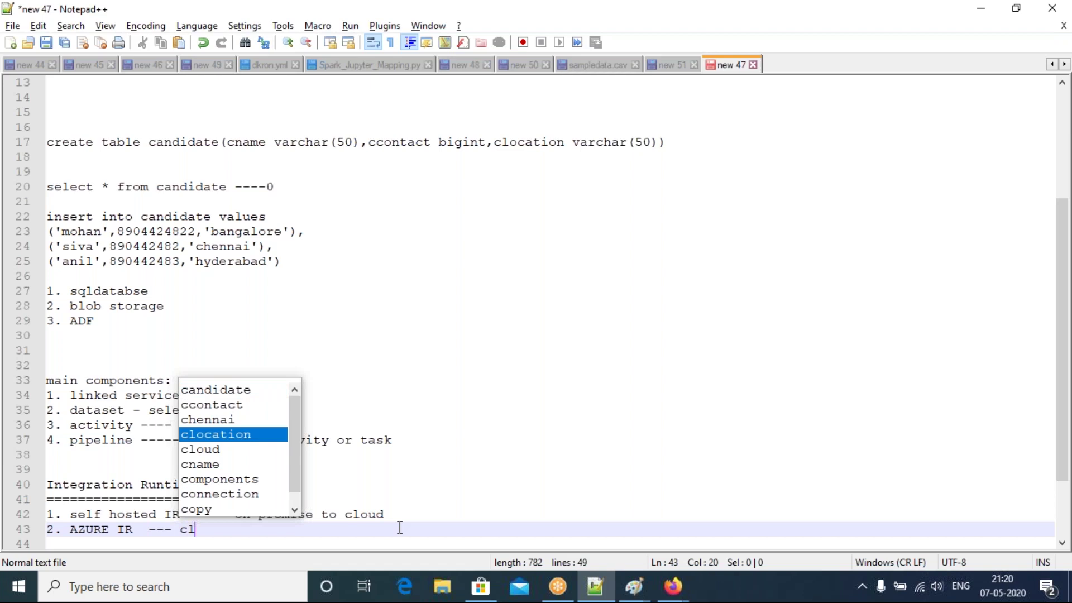
pyautogui.write('oud to cloud')
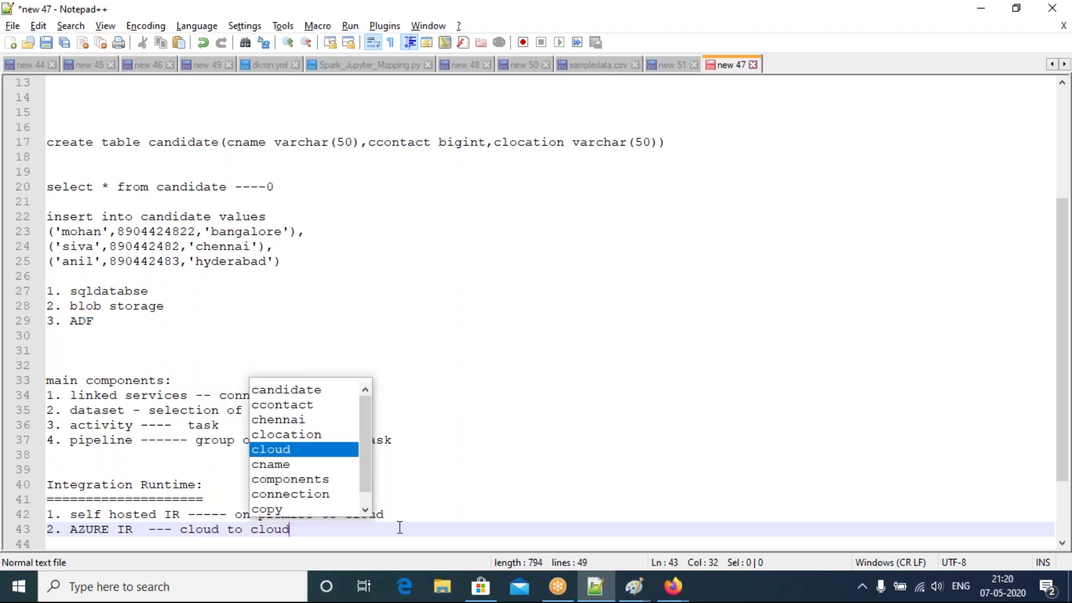
pyautogui.press('Escape')
pyautogui.press('Return')
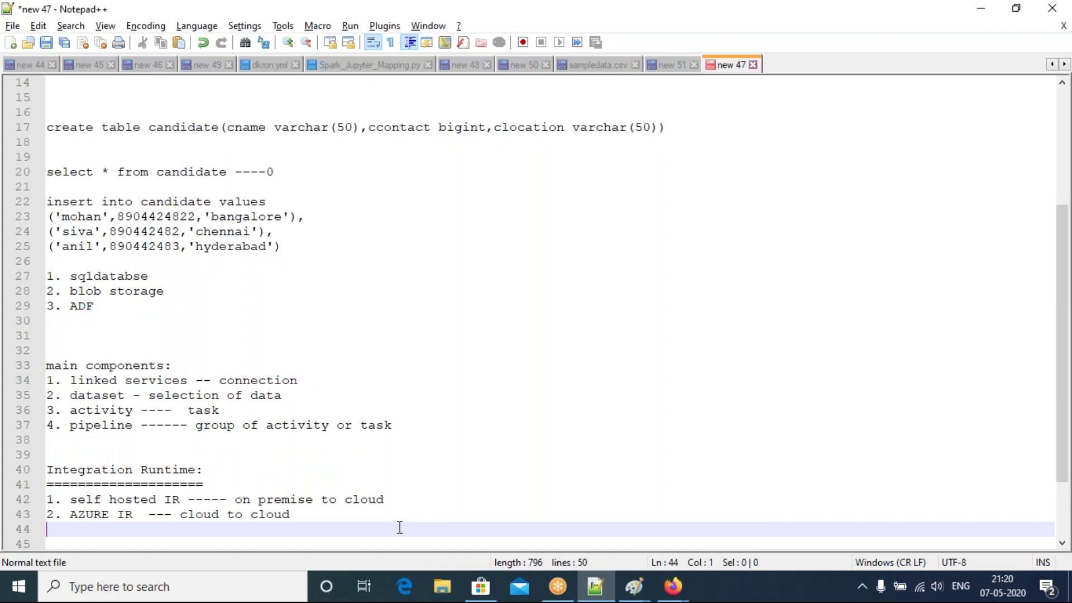
pyautogui.moveTo(70, 514); pyautogui.dragTo(127, 514)
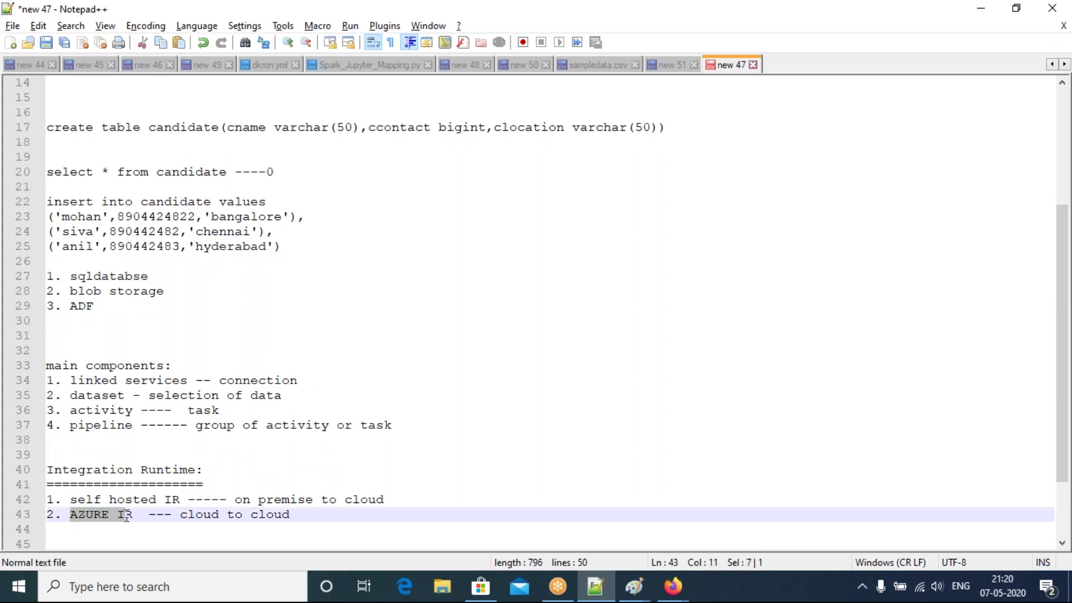
pyautogui.click(311, 519)
# Add the line '3. SSIS IR --- ssis packages from ADF'.
pyautogui.press('Return')
pyautogui.write('3.')
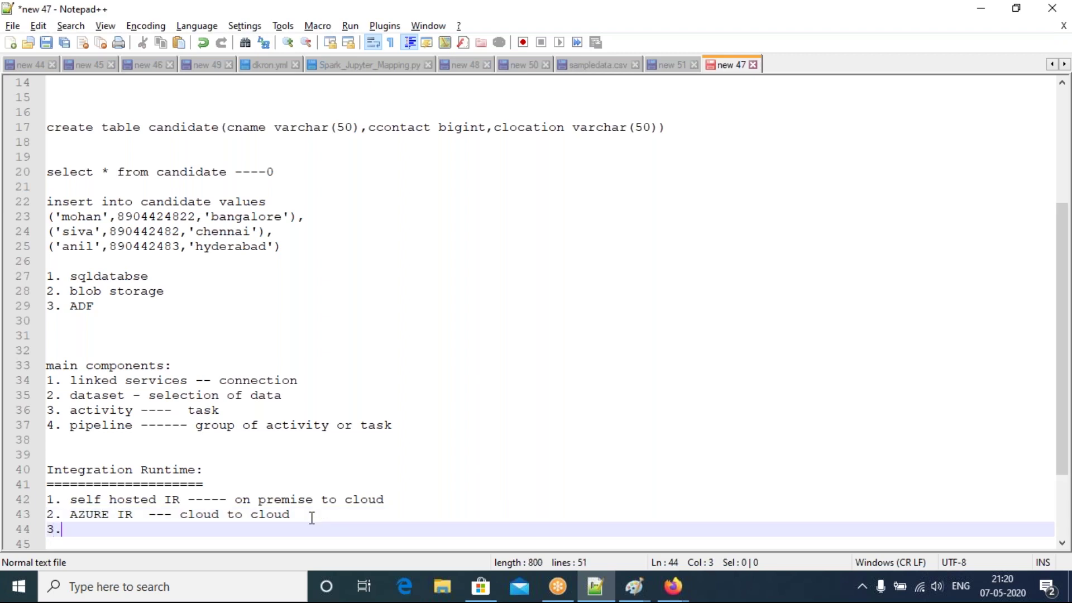
pyautogui.write(' SSIS IR ---')
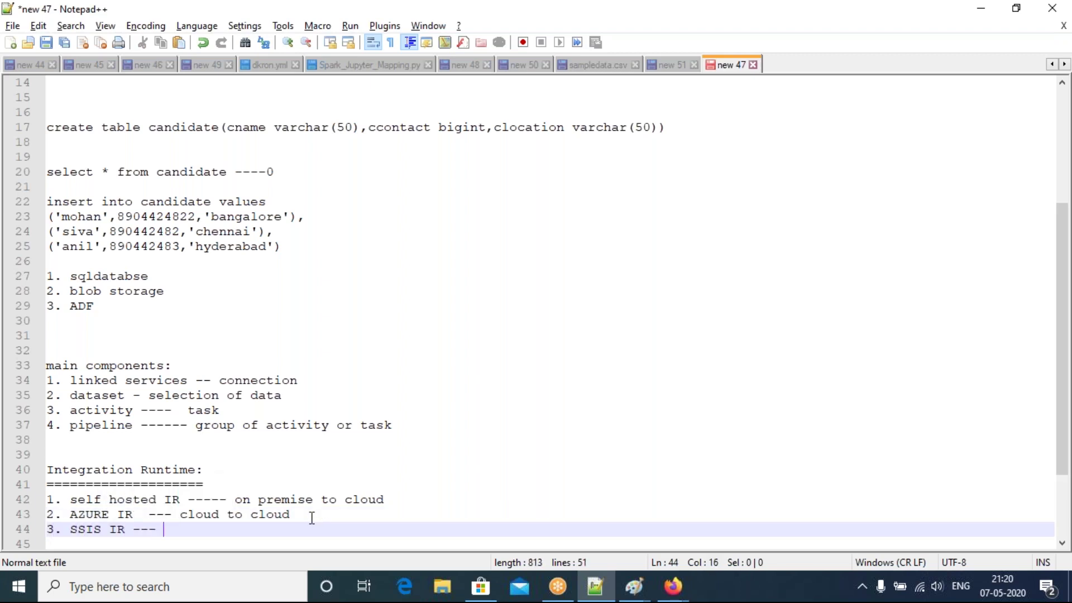
pyautogui.write(' ssis packages from ADF')
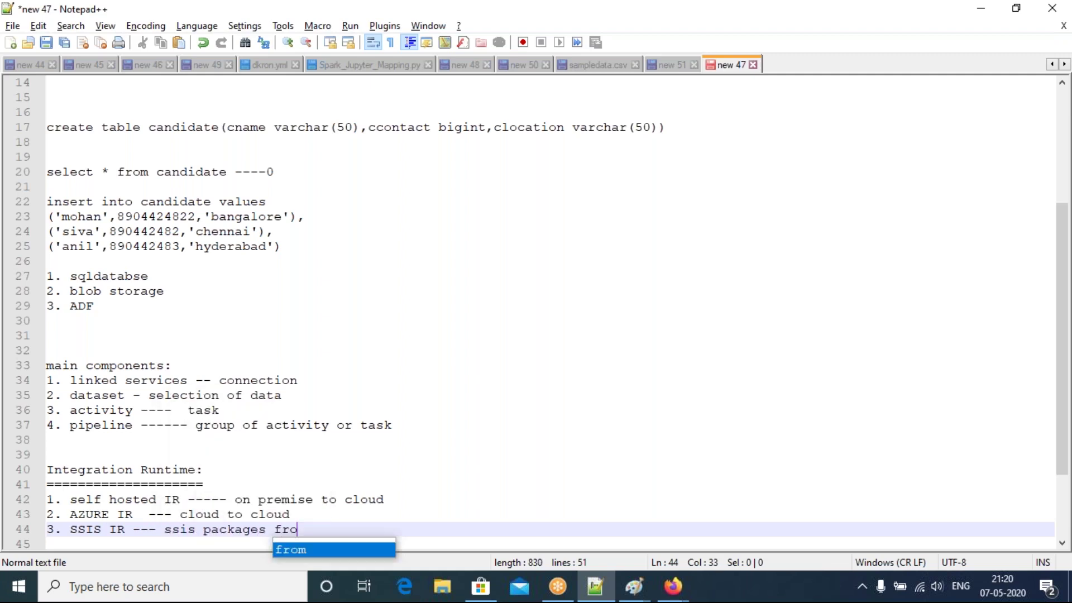
pyautogui.press('Return')
pyautogui.press('Return')
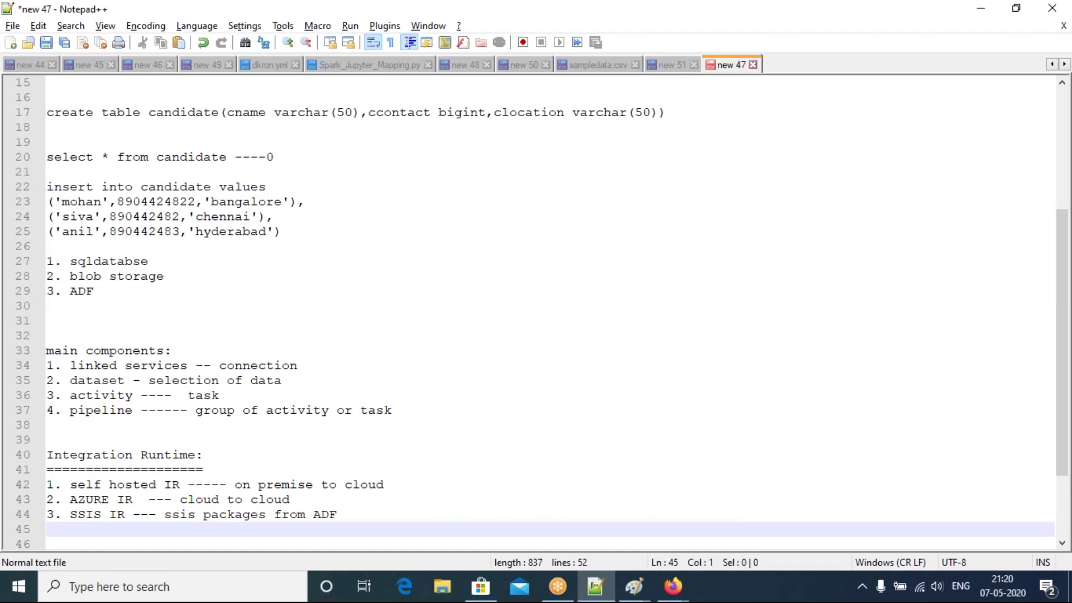
pyautogui.press('Return')
# Type the note 'Auto resolve IR --- default IR' below the runtime list.
pyautogui.write('Auto resolve')
pyautogui.press('BackSpace')
pyautogui.press('BackSpace')
pyautogui.press('BackSpace')
pyautogui.press('BackSpace')
pyautogui.press('BackSpace')
pyautogui.press('BackSpace')
pyautogui.write('esolve i')
pyautogui.press('BackSpace')
pyautogui.write('IR ---')
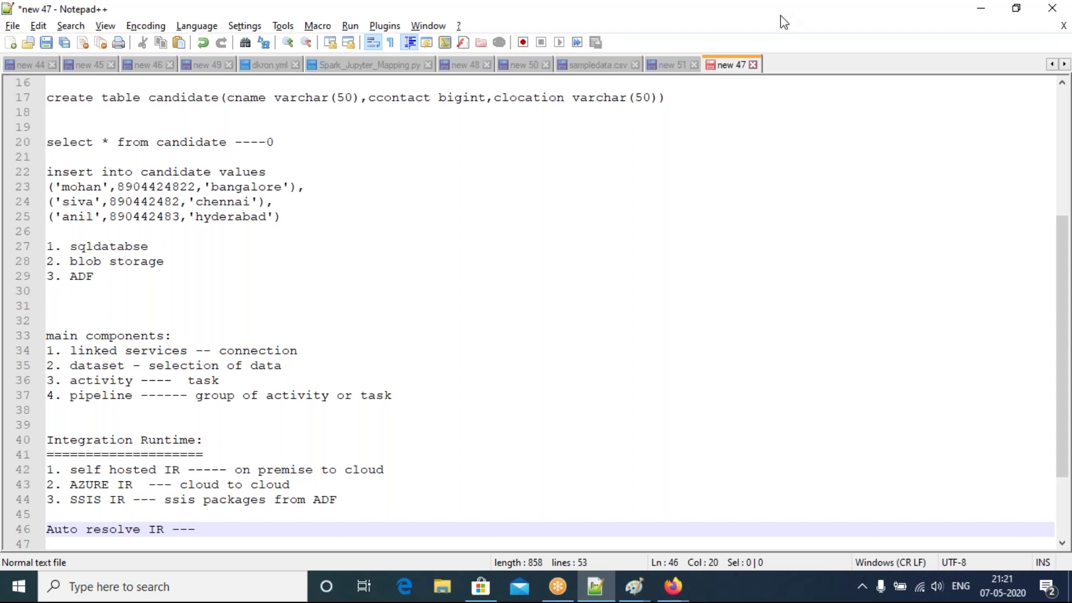
pyautogui.click(204, 529)
pyautogui.write('default IR')
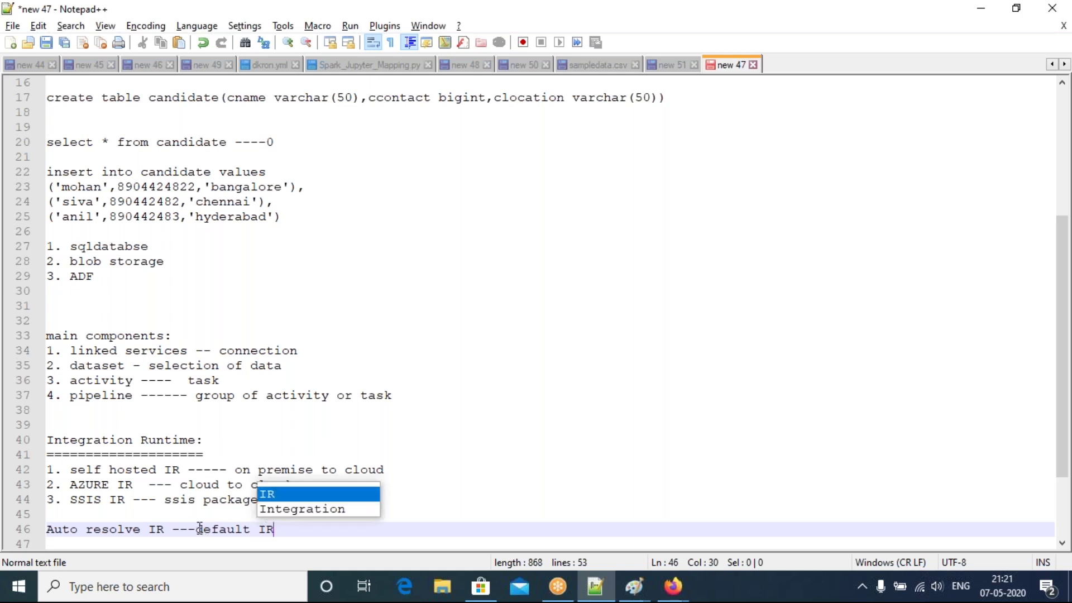
# Move the Auto resolve IR note into brackets after the Azure IR line, then return to Data Factory.
pyautogui.moveTo(172, 528); pyautogui.dragTo(47, 529)
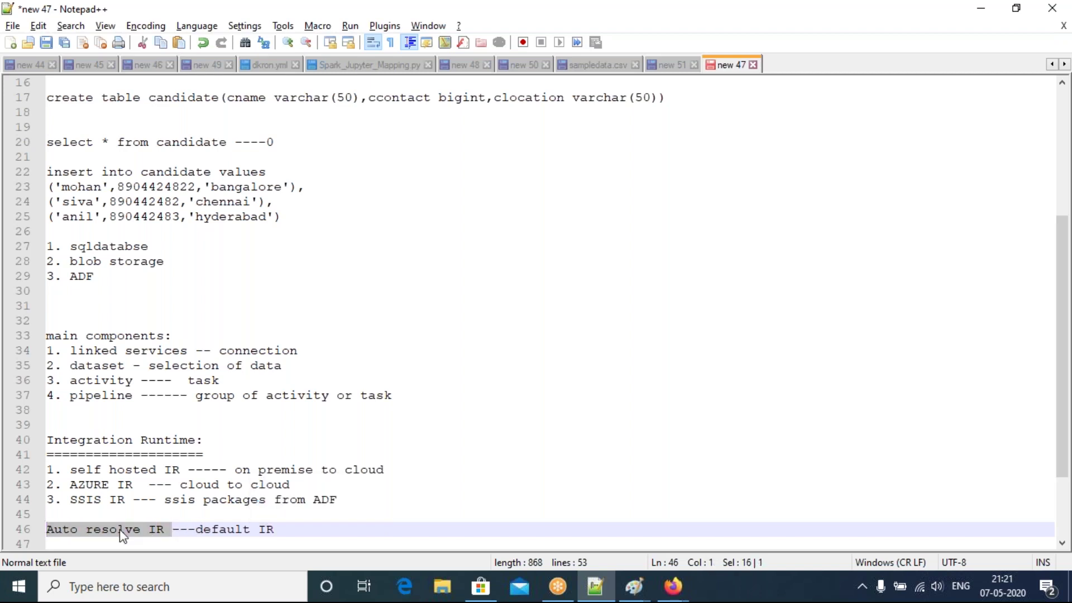
pyautogui.moveTo(286, 529); pyautogui.dragTo(46, 529)
pyautogui.hotkey('ctrl', 'c')
pyautogui.press('BackSpace')
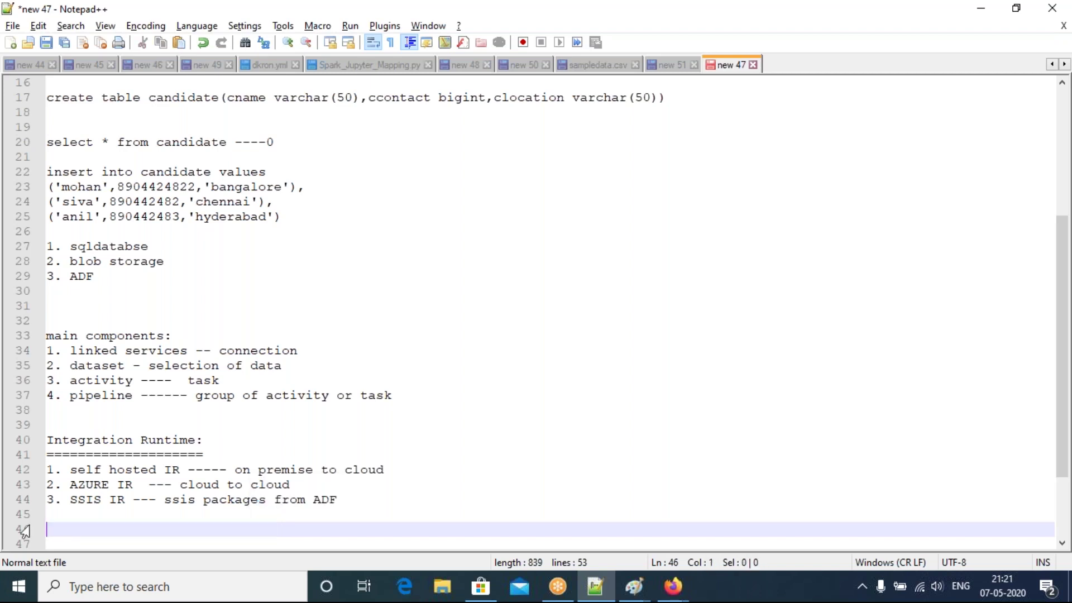
pyautogui.click(312, 484)
pyautogui.write('(')
pyautogui.hotkey('ctrl', 'v')
pyautogui.write(')')
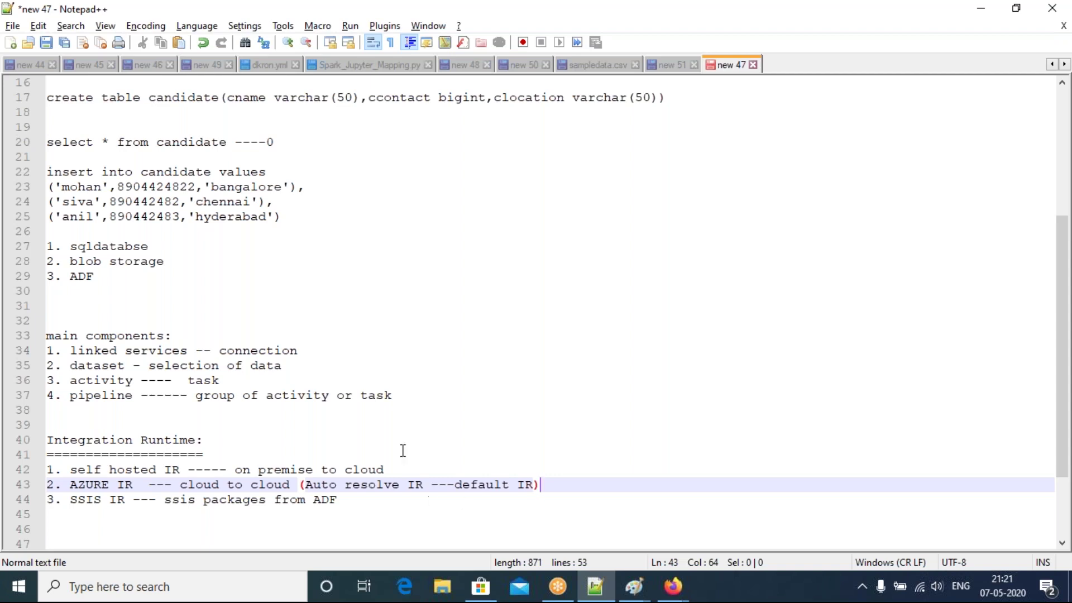
pyautogui.moveTo(308, 483); pyautogui.dragTo(470, 484)
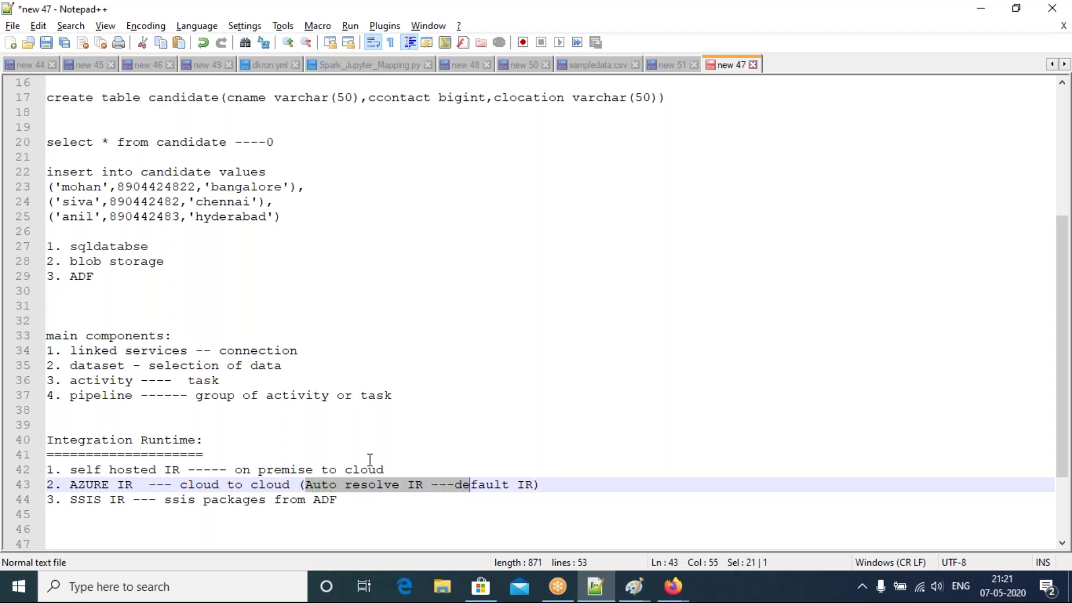
pyautogui.moveTo(72, 350); pyautogui.dragTo(119, 398)
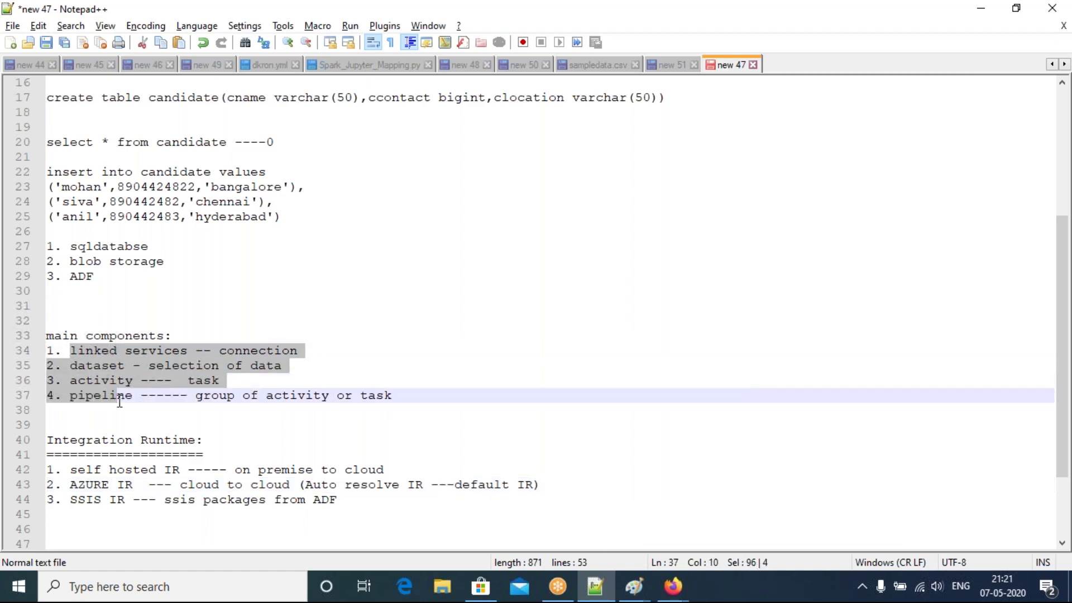
pyautogui.hotkey('alt', 'Tab')
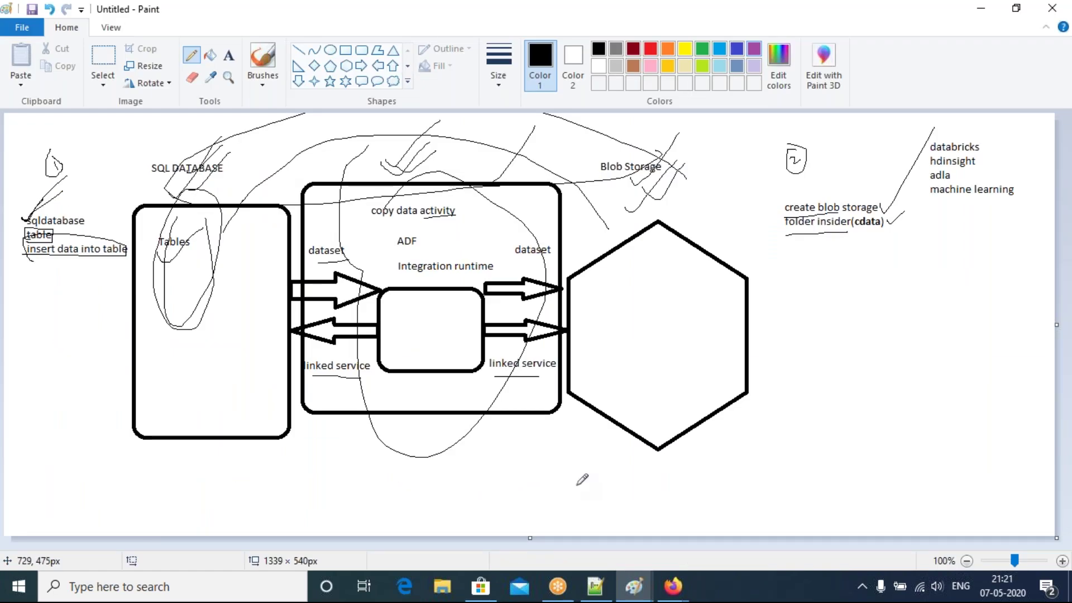
pyautogui.moveTo(673, 586)
pyautogui.click(714, 553)
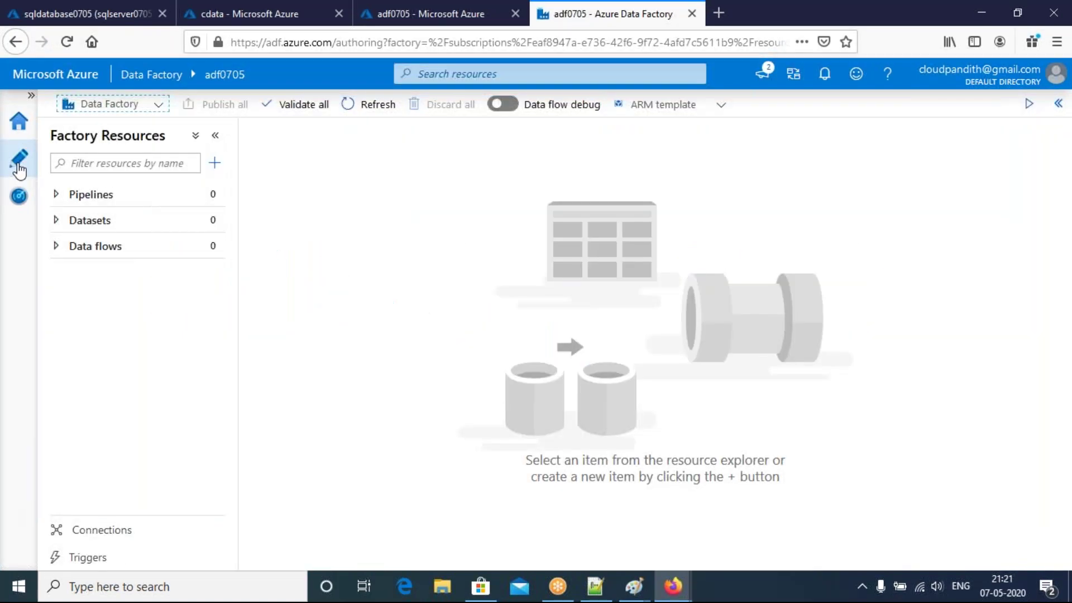
# Open Connections, create a trial pipeline, then discard all changes so no pipelines remain.
pyautogui.click(102, 535)
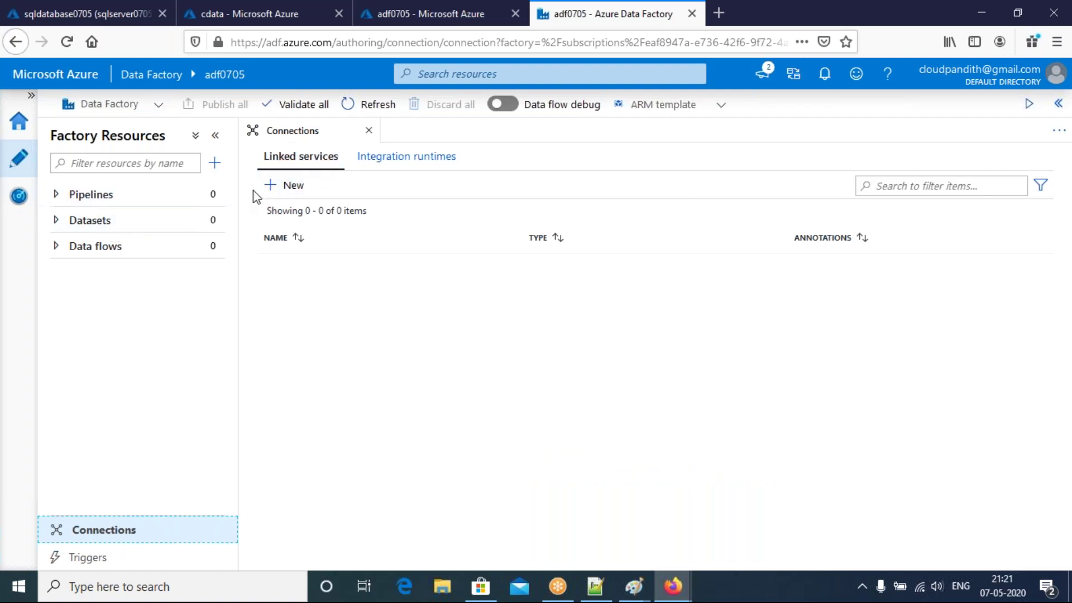
pyautogui.click(213, 194)
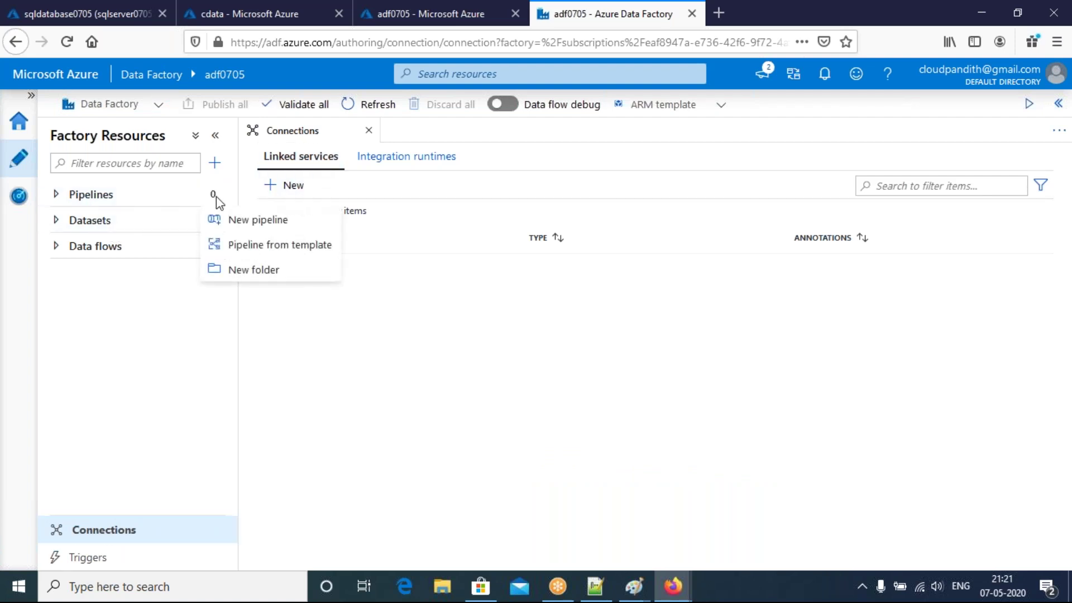
pyautogui.click(237, 223)
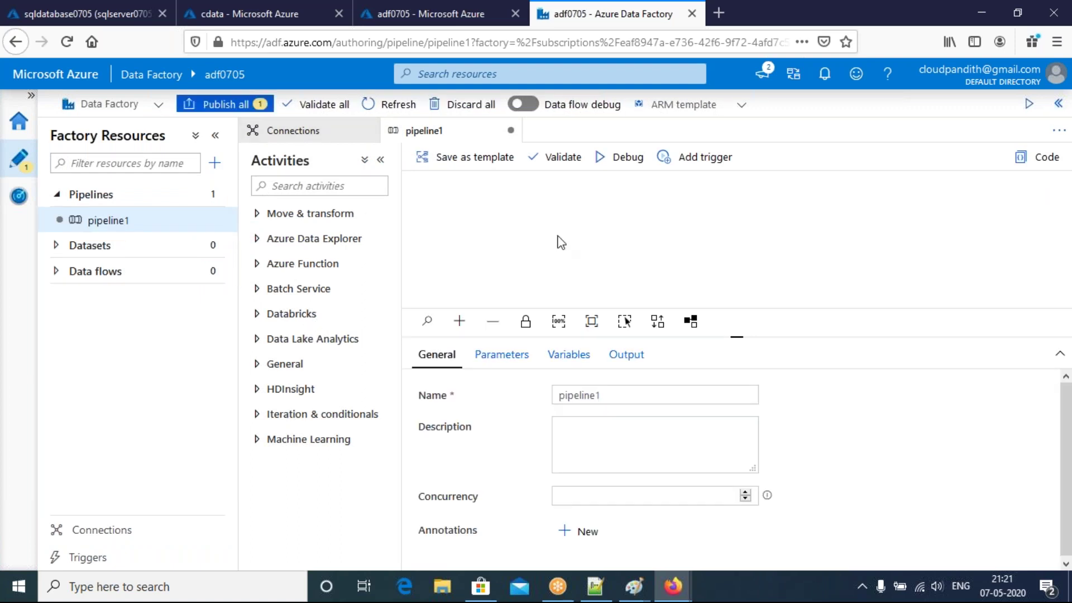
pyautogui.click(470, 106)
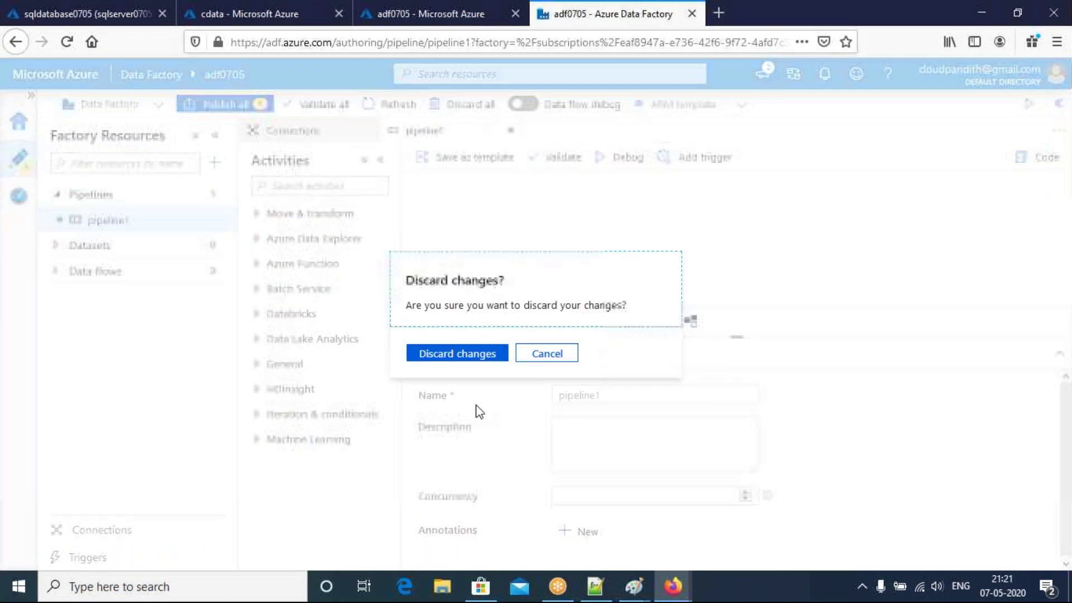
pyautogui.click(455, 357)
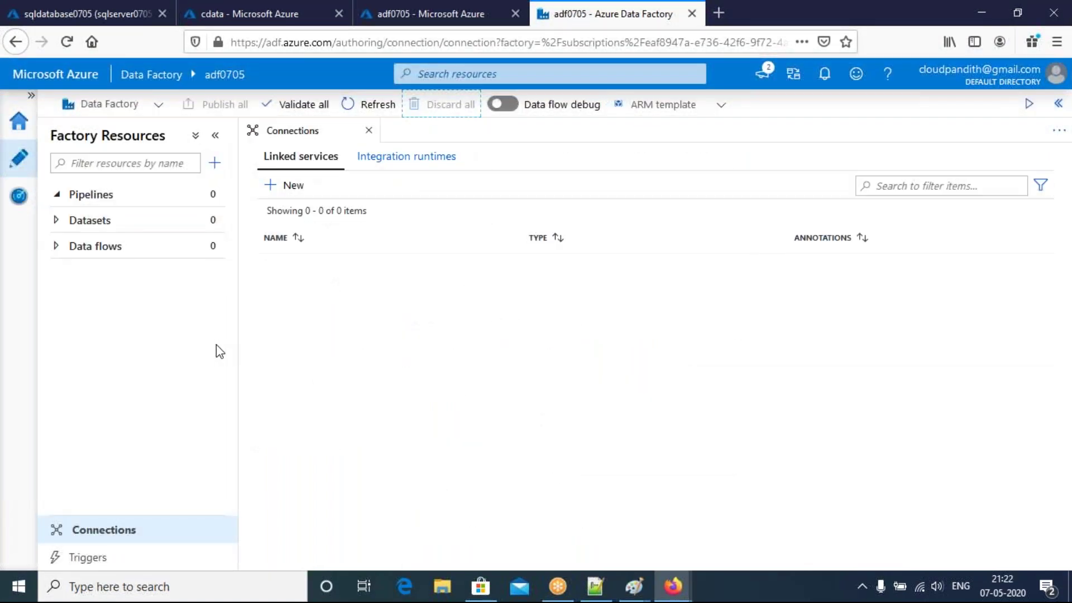
# Show the integration runtimes list with AutoResolveIntegrationRuntime running, then return to the Paint diagram.
pyautogui.click(408, 157)
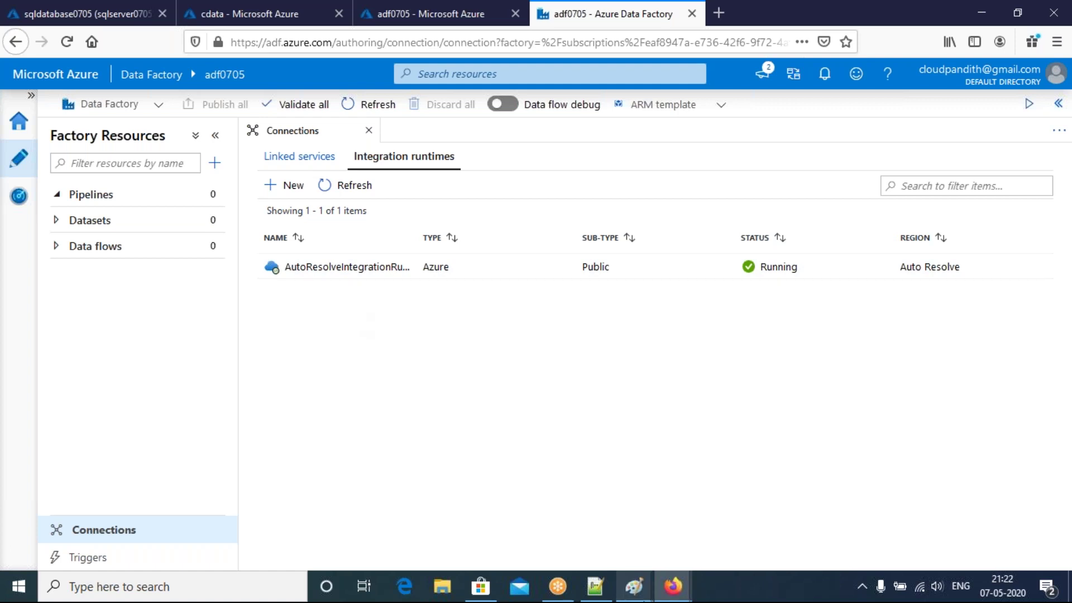
pyautogui.moveTo(634, 586)
pyautogui.click(663, 512)
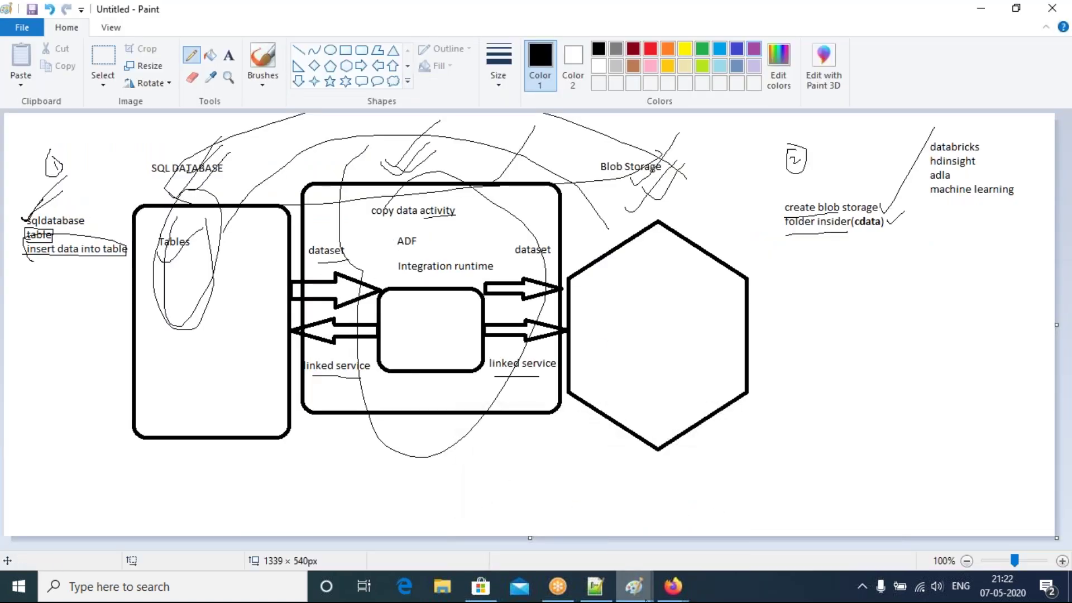
# Close the India/US drawing without saving, circle the left linked service label, and return to Data Factory.
pyautogui.click(729, 514)
pyautogui.doubleClick(371, 23)
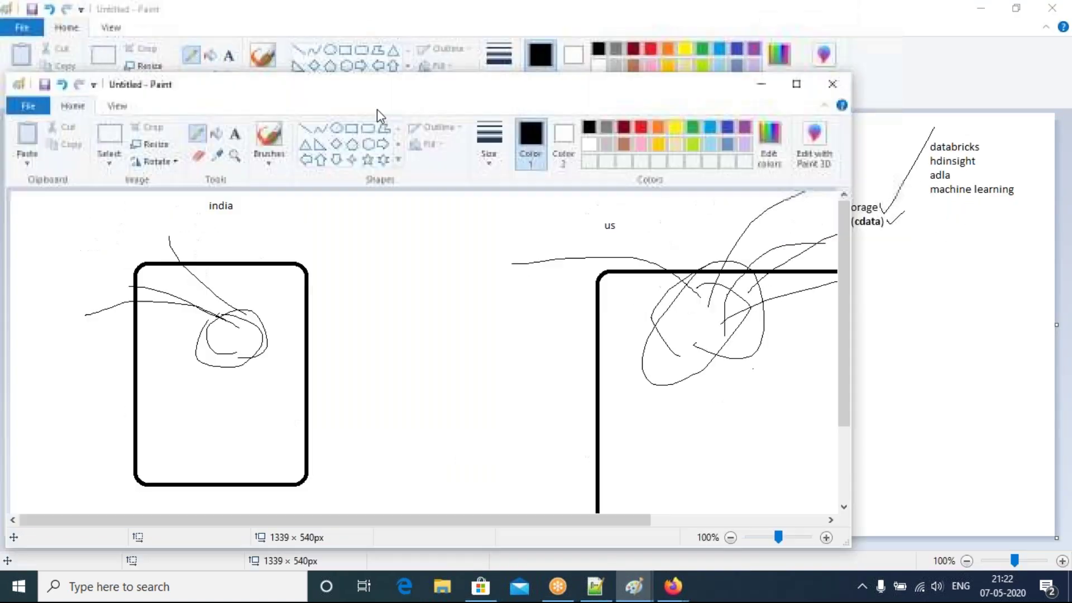
pyautogui.click(834, 99)
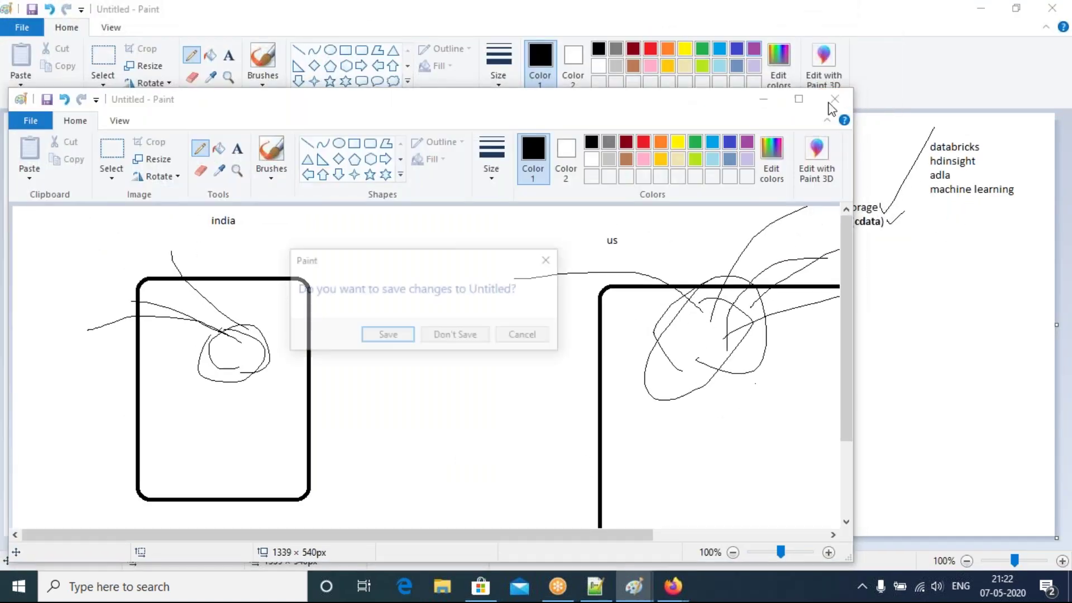
pyautogui.click(468, 335)
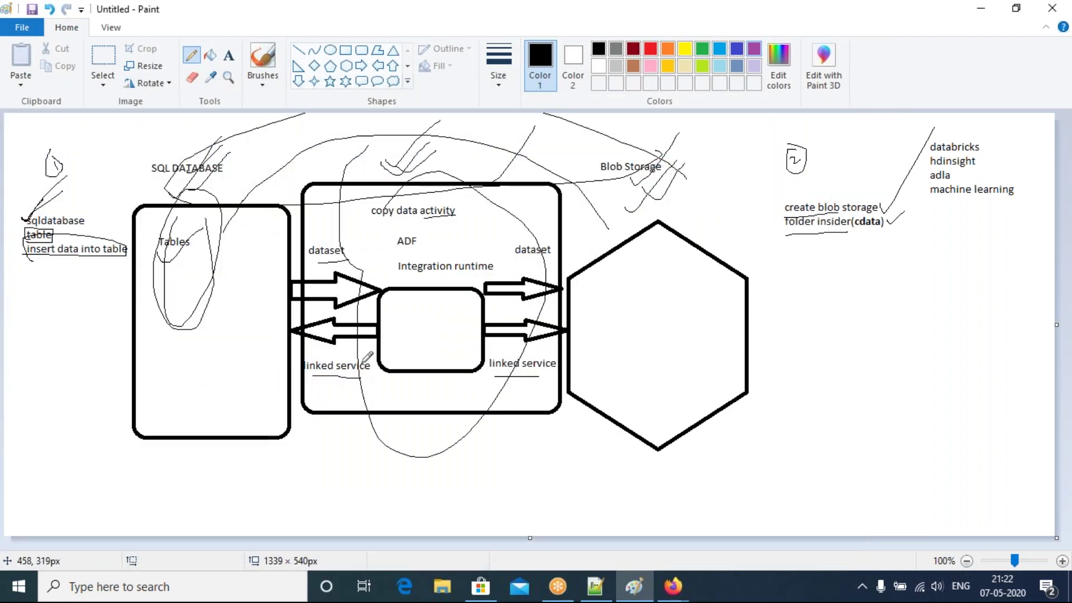
pyautogui.moveTo(319, 372)
pyautogui.mouseDown()
pyautogui.moveTo(355, 374)
pyautogui.moveTo(363, 362)
pyautogui.moveTo(310, 356)
pyautogui.moveTo(307, 371)
pyautogui.mouseUp()
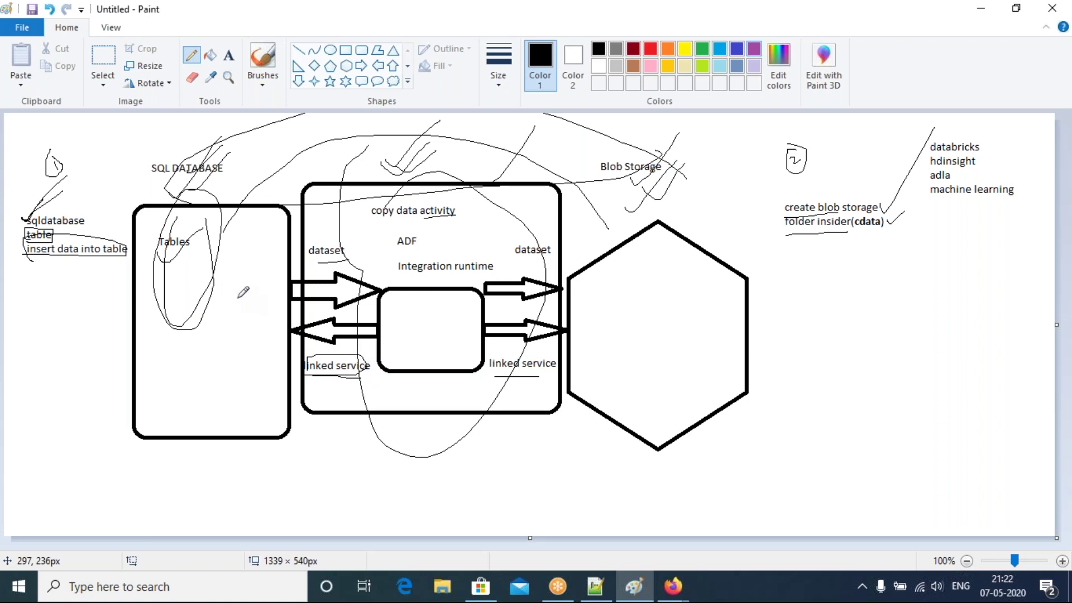
pyautogui.hotkey('alt', 'Tab')
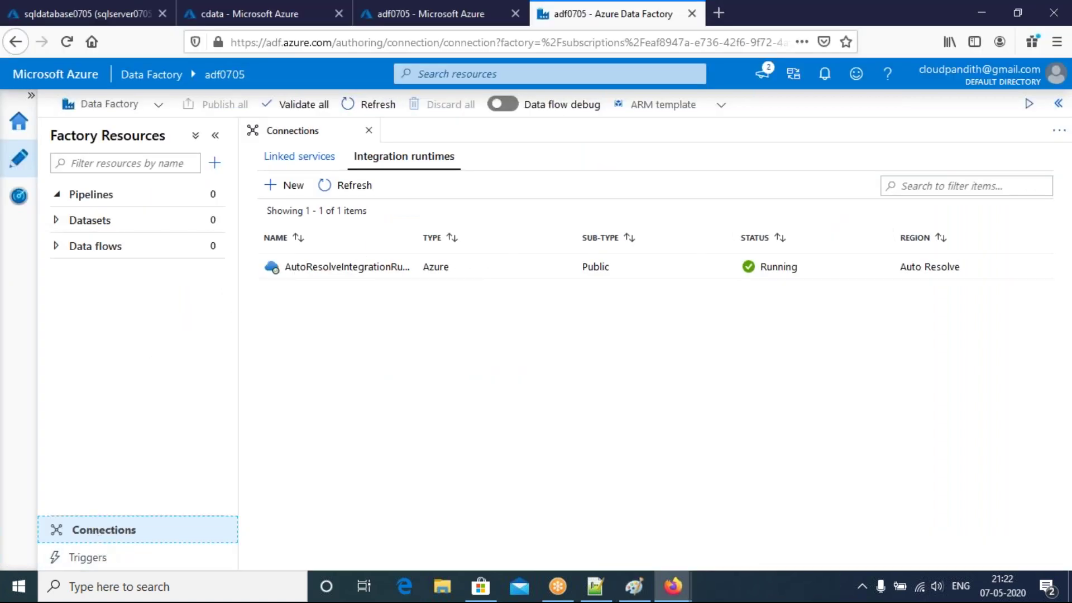
# Start a new linked service, search 'sql data' and choose Azure SQL Database.
pyautogui.click(282, 159)
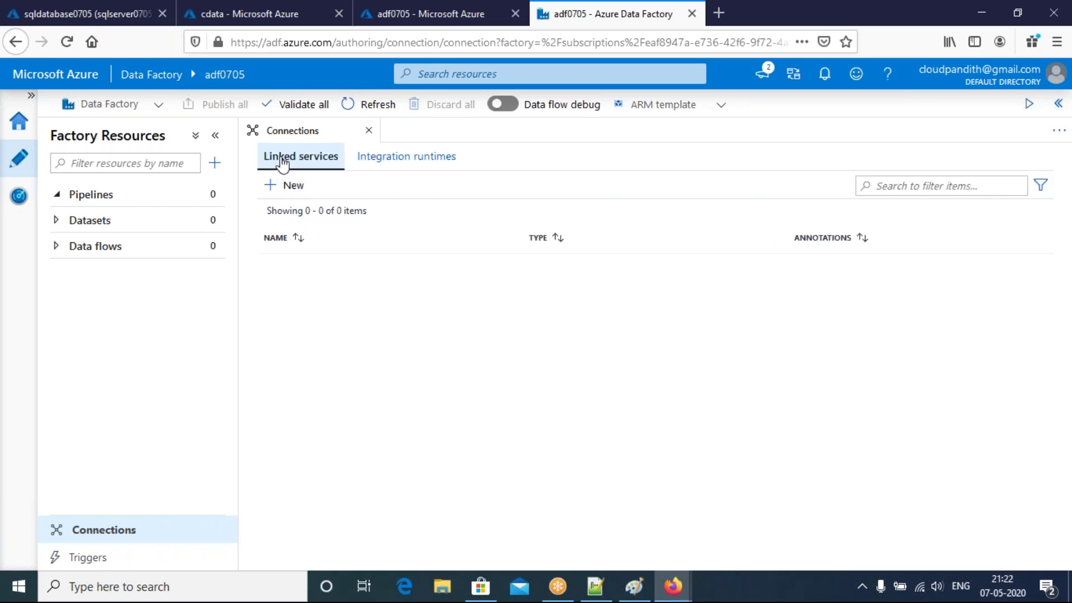
pyautogui.click(291, 192)
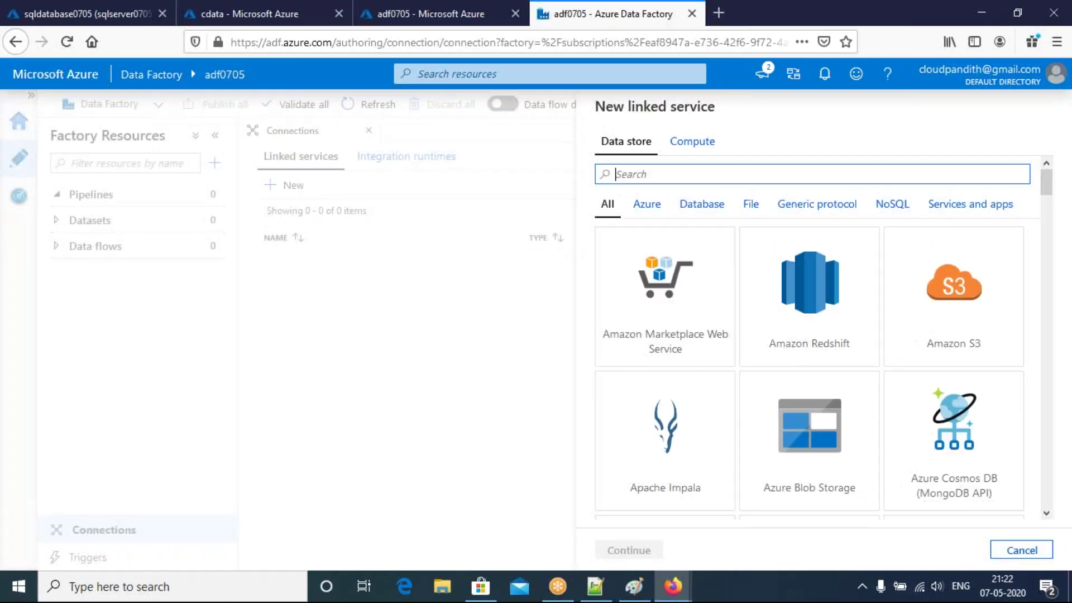
pyautogui.moveTo(1048, 198)
pyautogui.mouseDown()
pyautogui.moveTo(1047, 441)
pyautogui.moveTo(1049, 179)
pyautogui.mouseUp()
pyautogui.click(620, 173)
pyautogui.write('sql')
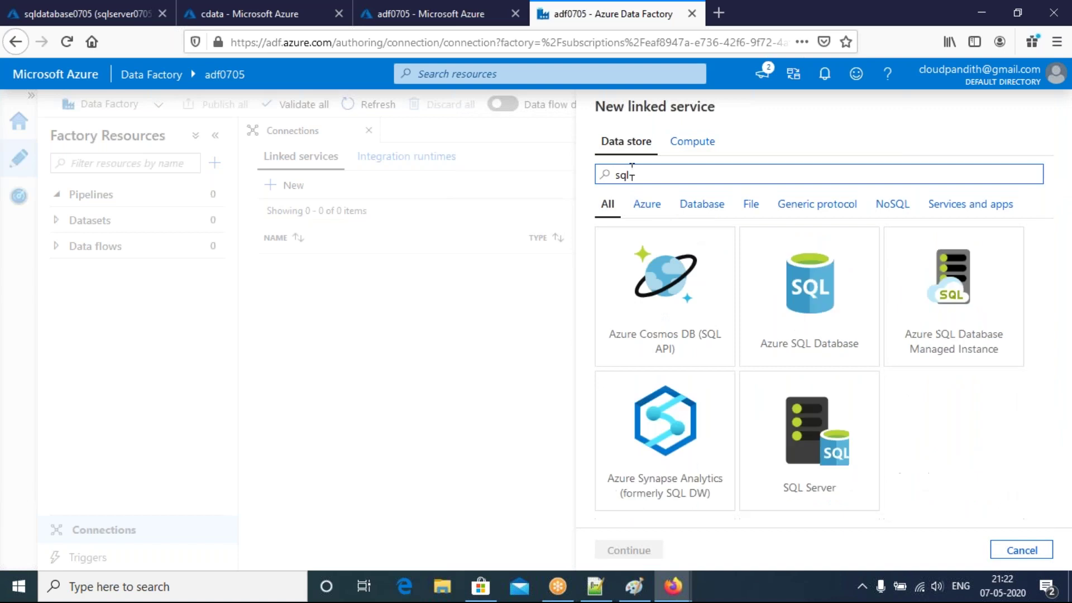
pyautogui.write(' data')
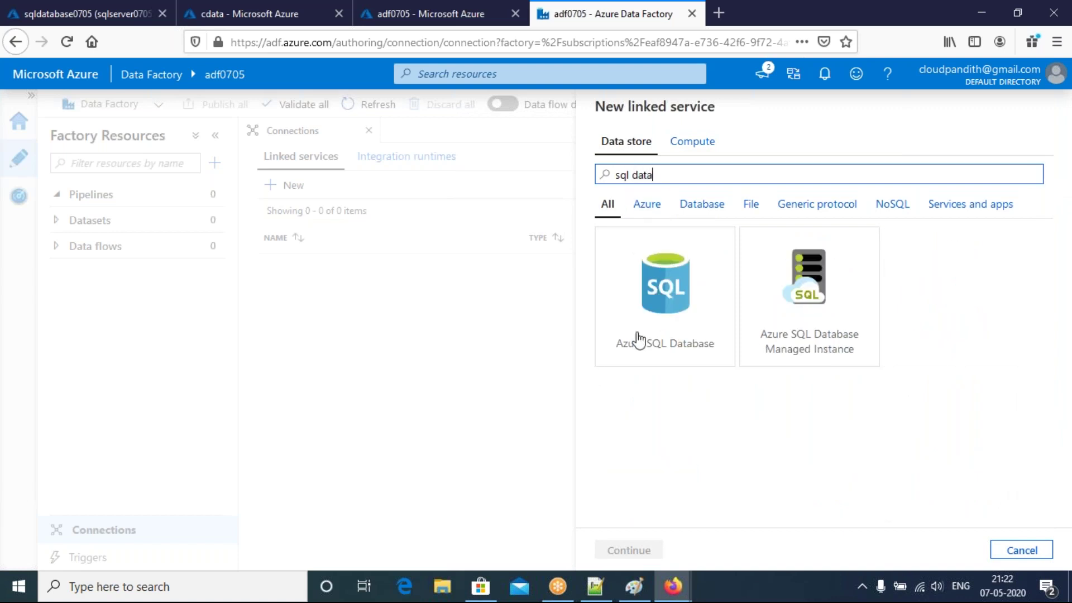
pyautogui.click(676, 306)
pyautogui.click(620, 550)
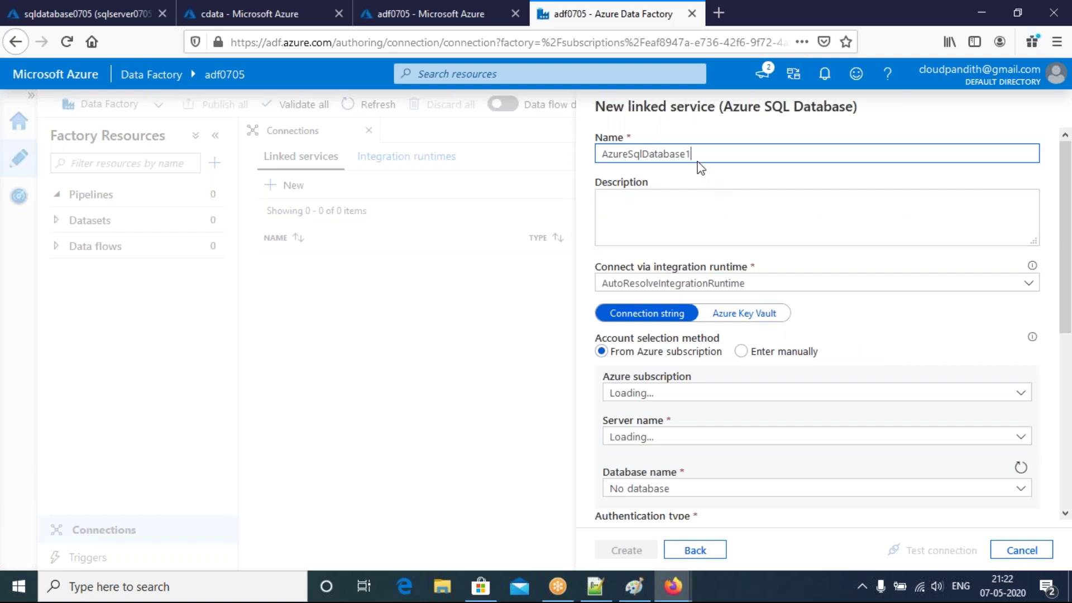
# Name the linked service sqlconnection and target sqldatabase0705 on sqlserver07051 in the Free subscription.
pyautogui.moveTo(695, 154); pyautogui.dragTo(514, 157)
pyautogui.write('sqlconnection')
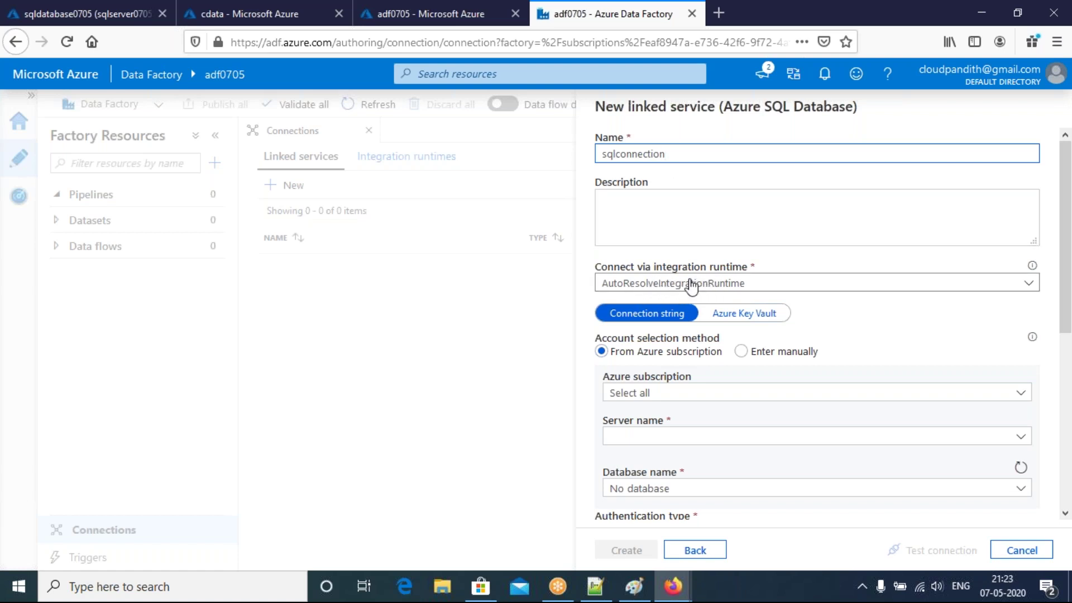
pyautogui.click(672, 394)
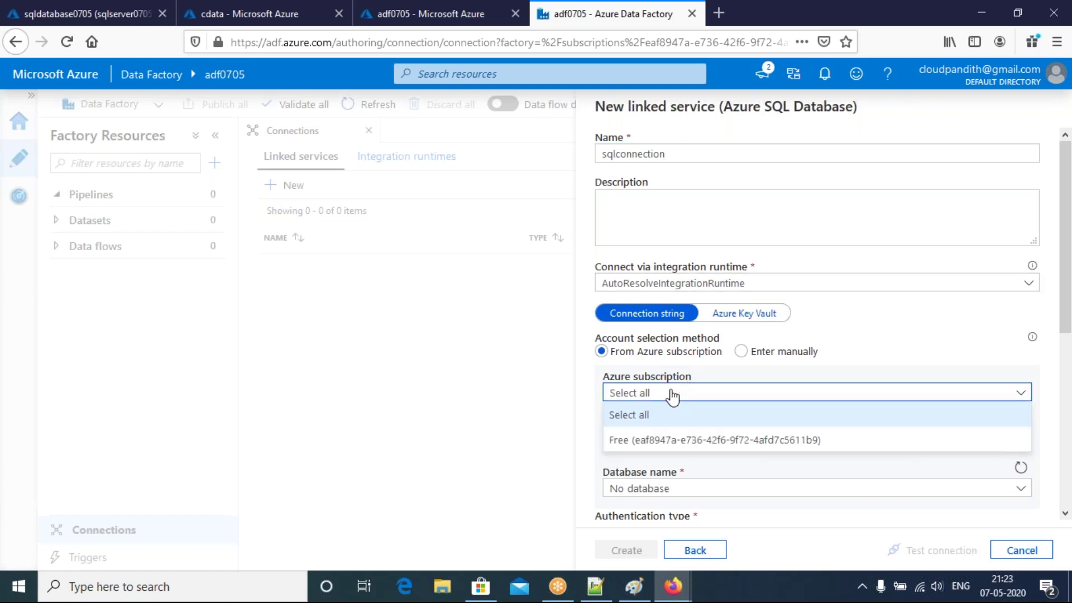
pyautogui.click(659, 441)
pyautogui.scroll(-1, 1066, 286)
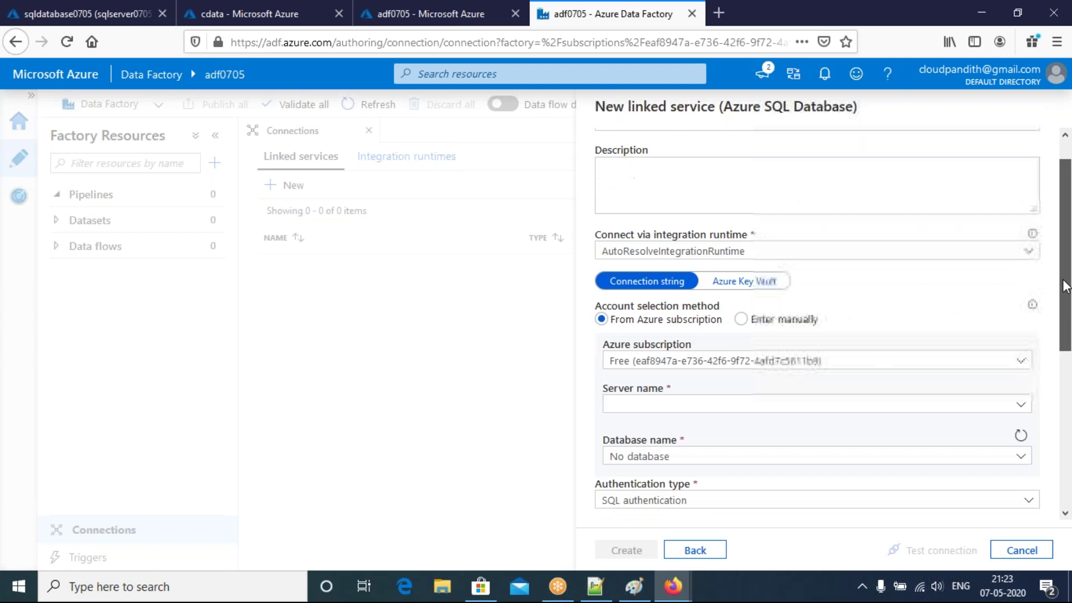
pyautogui.scroll(-3, 1066, 286)
pyautogui.click(670, 307)
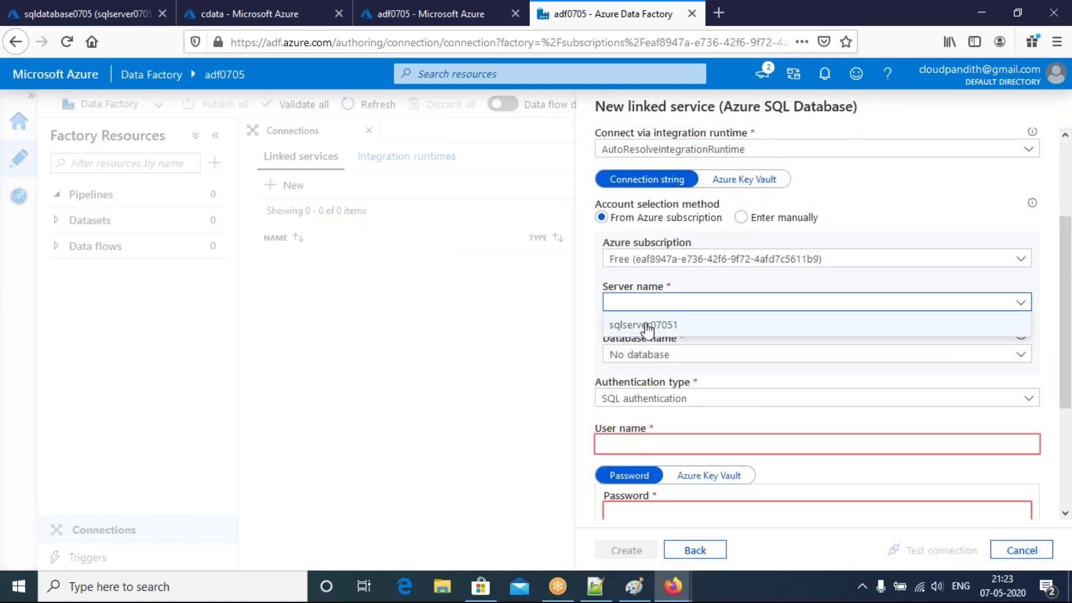
pyautogui.click(647, 326)
pyautogui.click(650, 354)
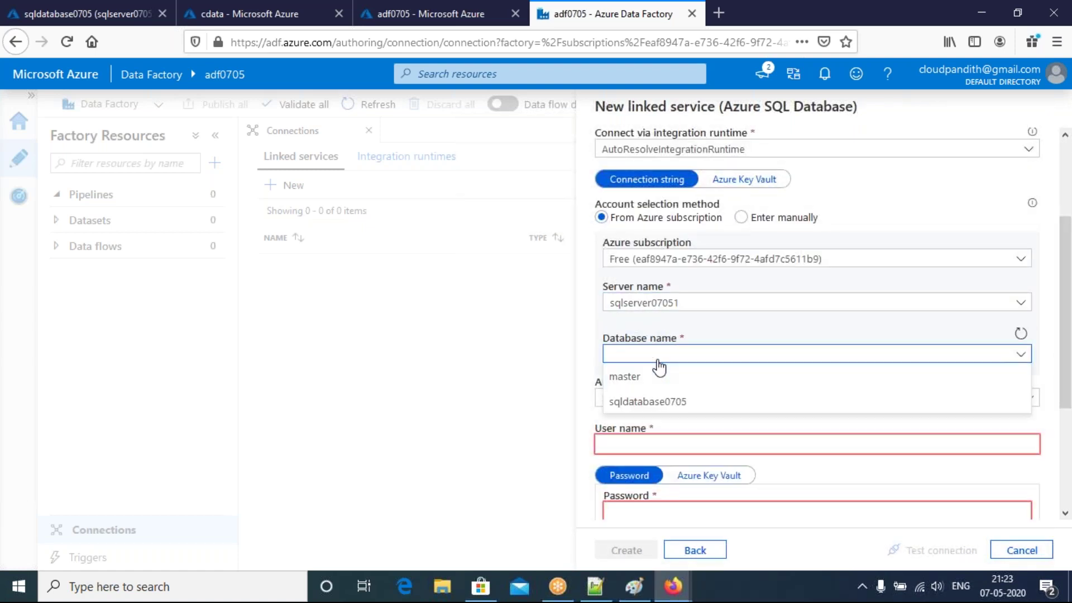
pyautogui.click(648, 401)
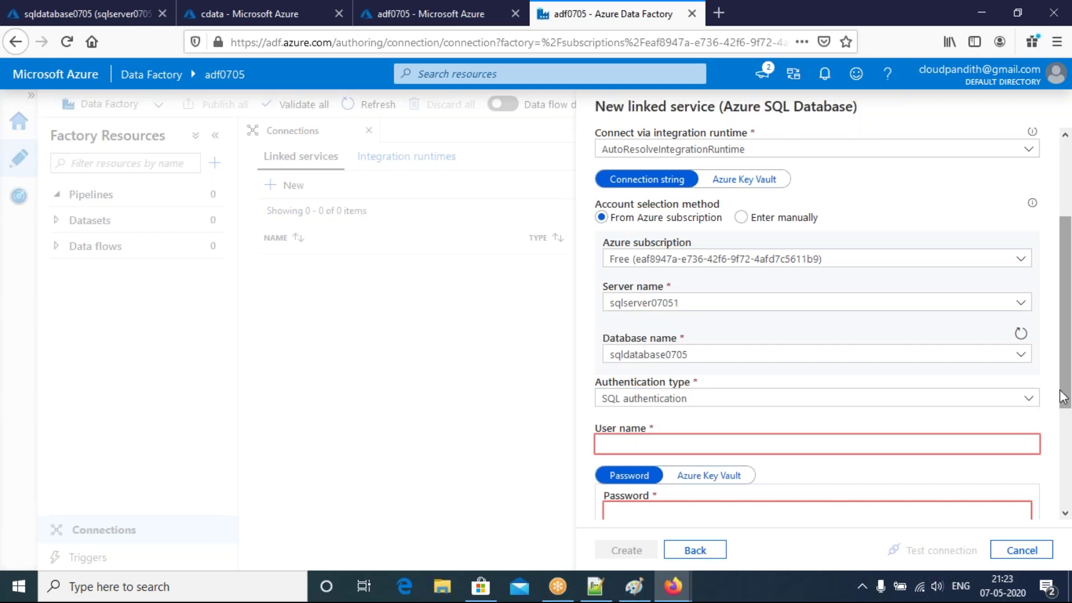
# Enter the SQL user name and password, test the connection successfully, and create the linked service.
pyautogui.scroll(-2, 1063, 401)
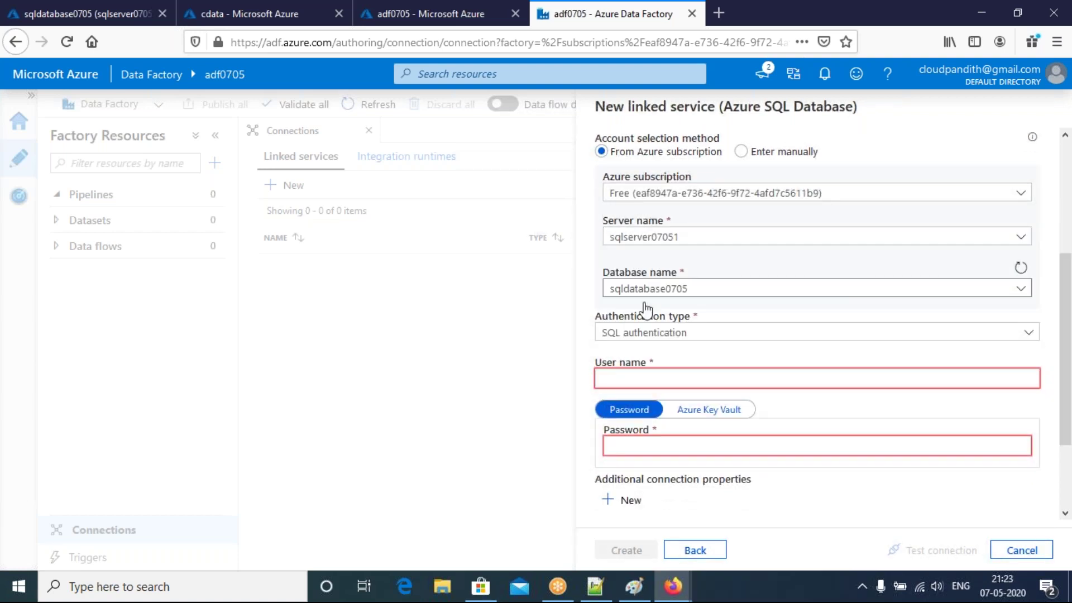
pyautogui.click(631, 384)
pyautogui.write('mal')
pyautogui.press('Tab')
pyautogui.press('Tab')
pyautogui.write('a')
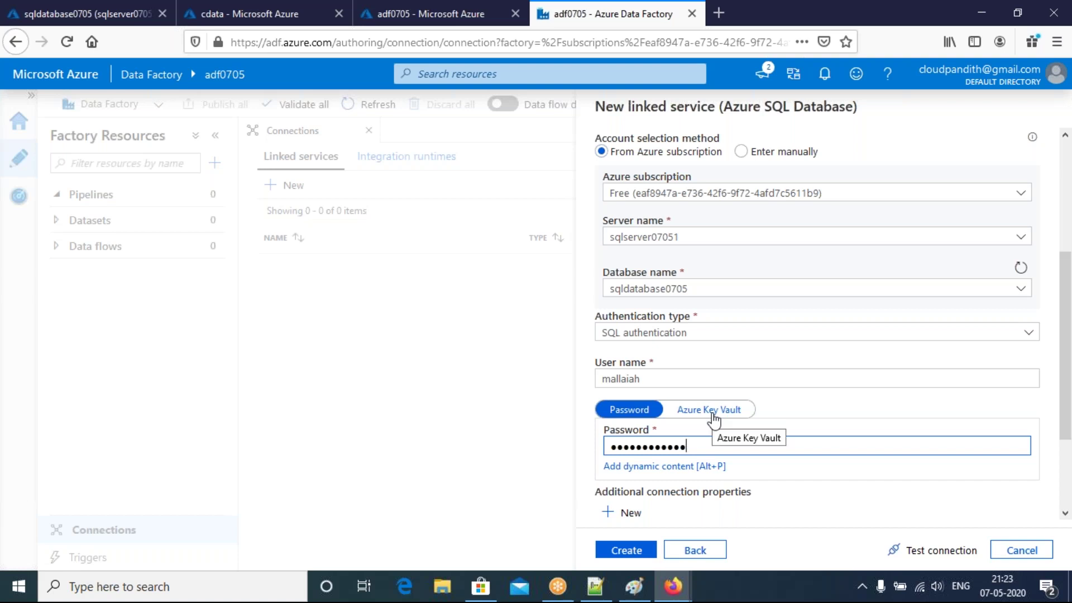
pyautogui.click(927, 551)
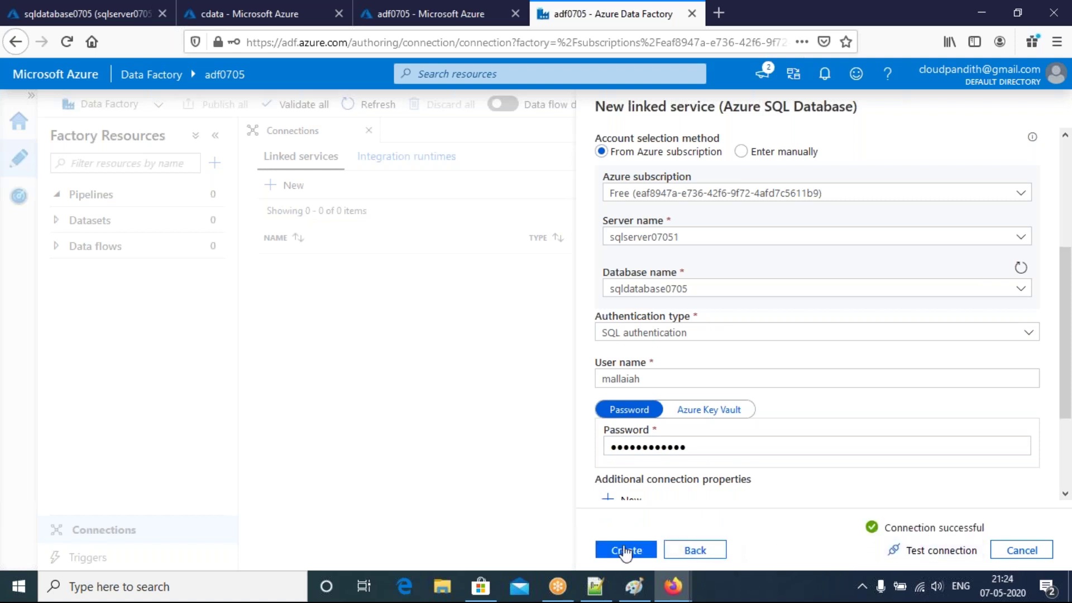
pyautogui.click(626, 550)
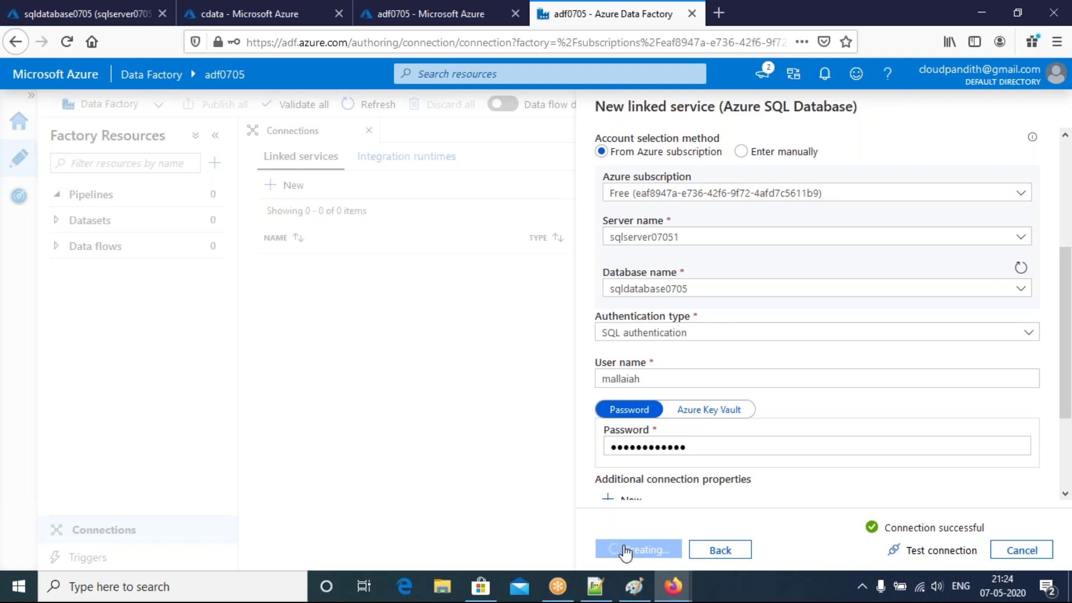
# In Paint, underline the left linked service label and circle the right one, then return to Firefox.
pyautogui.click(634, 587)
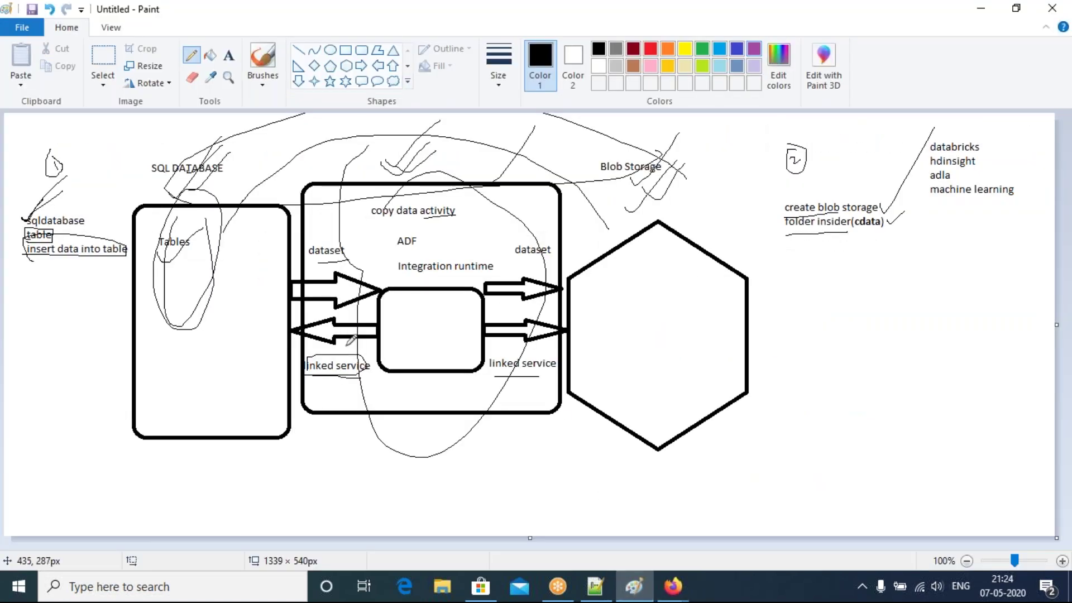
pyautogui.moveTo(304, 383); pyautogui.dragTo(343, 382)
pyautogui.moveTo(521, 374)
pyautogui.mouseDown()
pyautogui.moveTo(495, 375)
pyautogui.moveTo(557, 366)
pyautogui.moveTo(488, 360)
pyautogui.moveTo(506, 373)
pyautogui.moveTo(585, 341)
pyautogui.mouseUp()
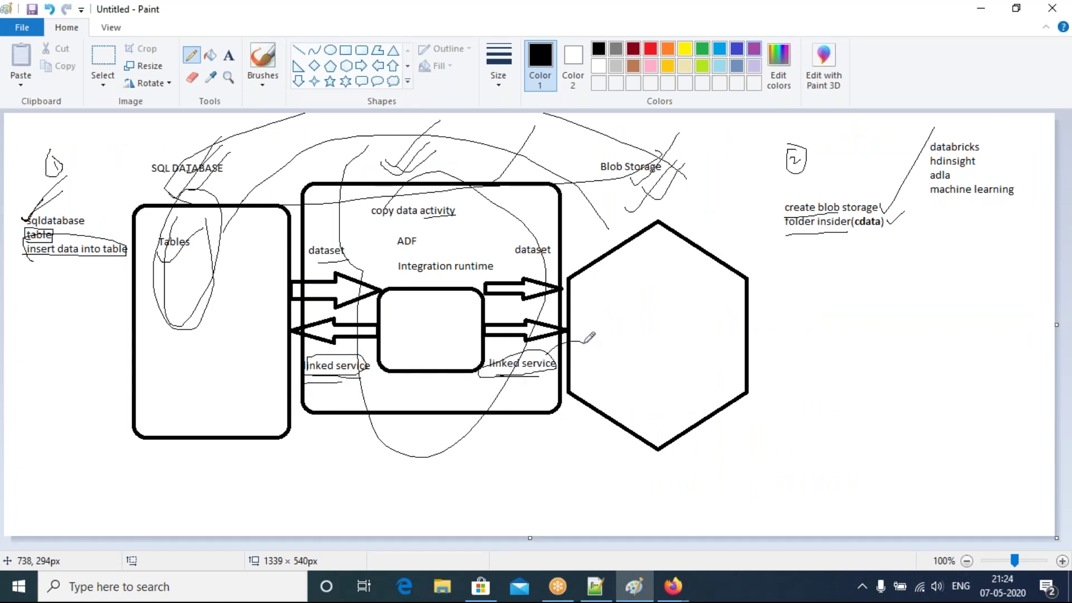
pyautogui.hotkey('alt', 'Tab')
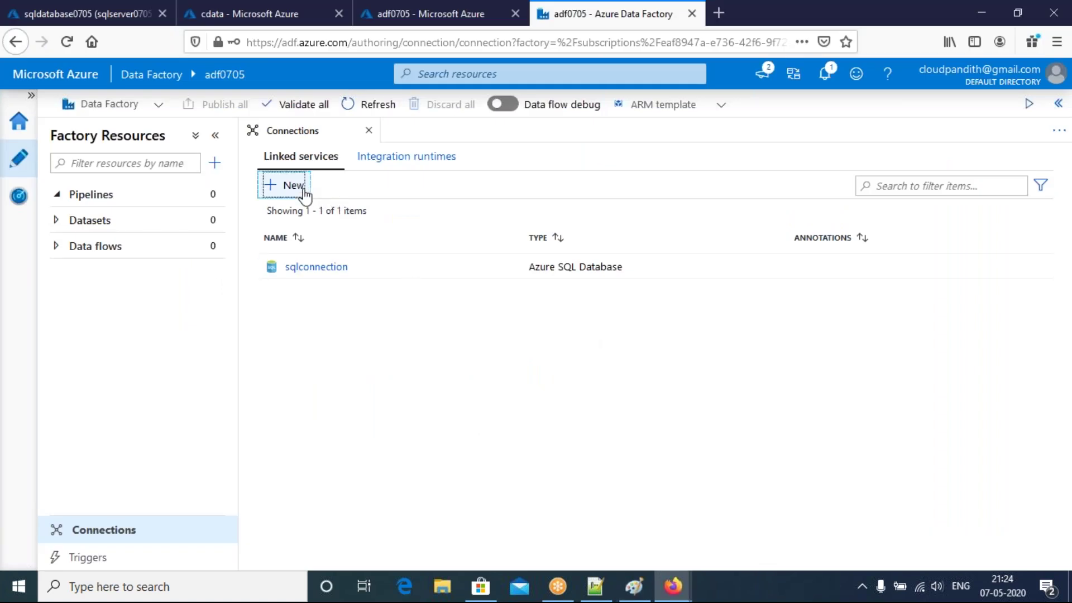
# Start a new Azure Blob Storage linked service and name it blobconnection.
pyautogui.click(305, 193)
pyautogui.click(774, 427)
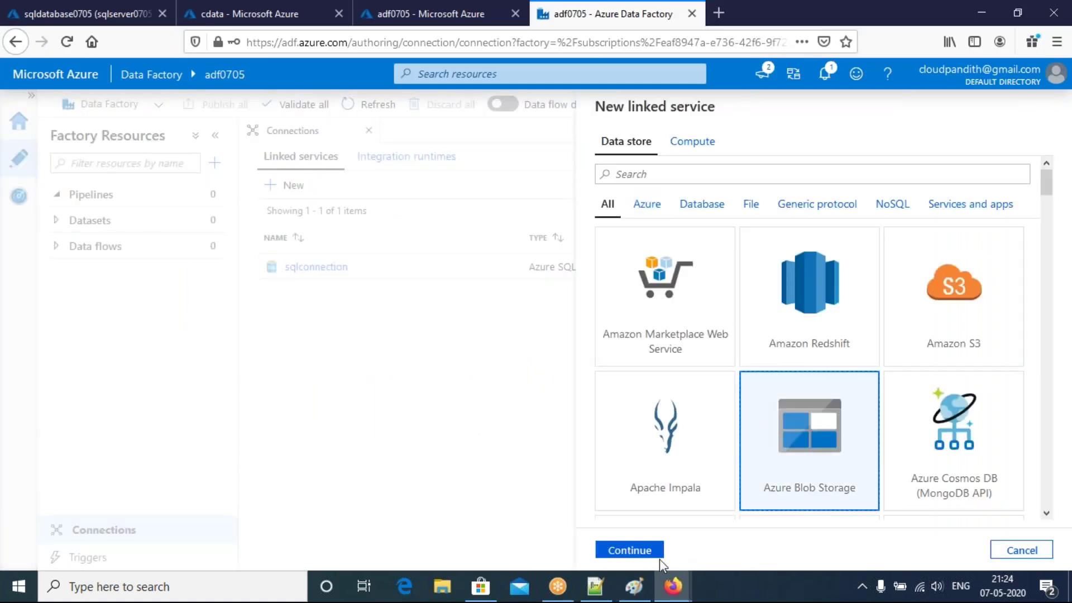
pyautogui.click(629, 549)
pyautogui.moveTo(708, 210); pyautogui.dragTo(503, 192)
pyautogui.write('blobconnection')
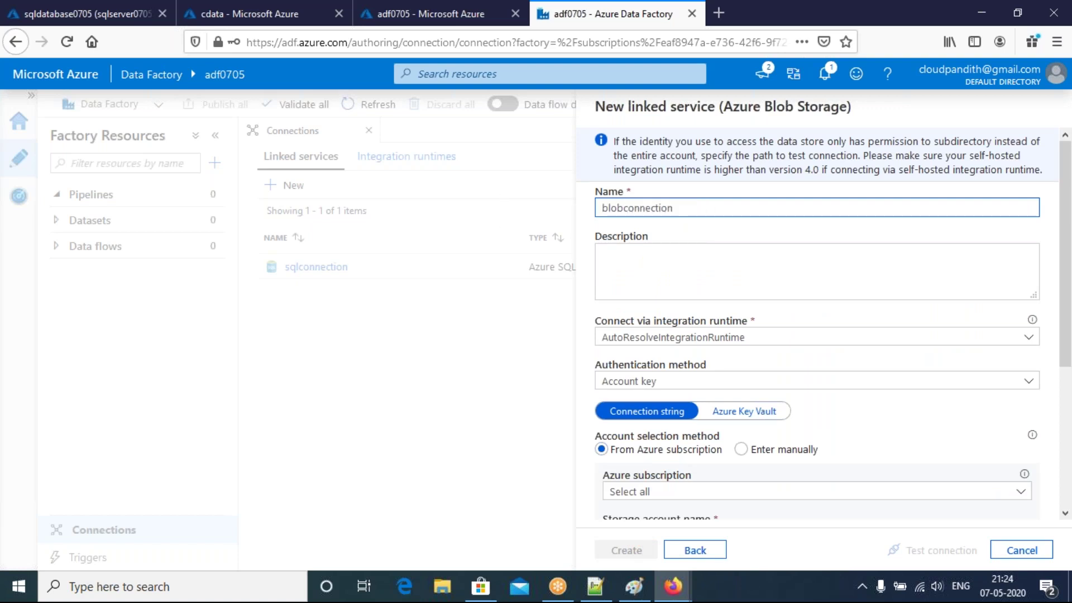
# Set the subscription to Free and the storage account to blobstorage005.
pyautogui.scroll(-3, 1064, 299)
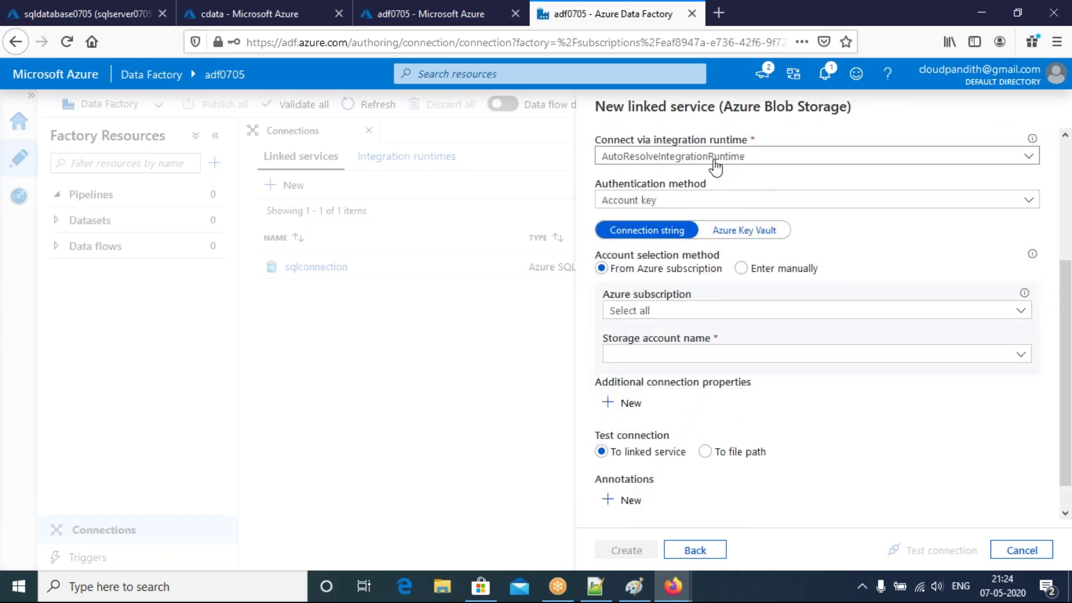
pyautogui.click(635, 311)
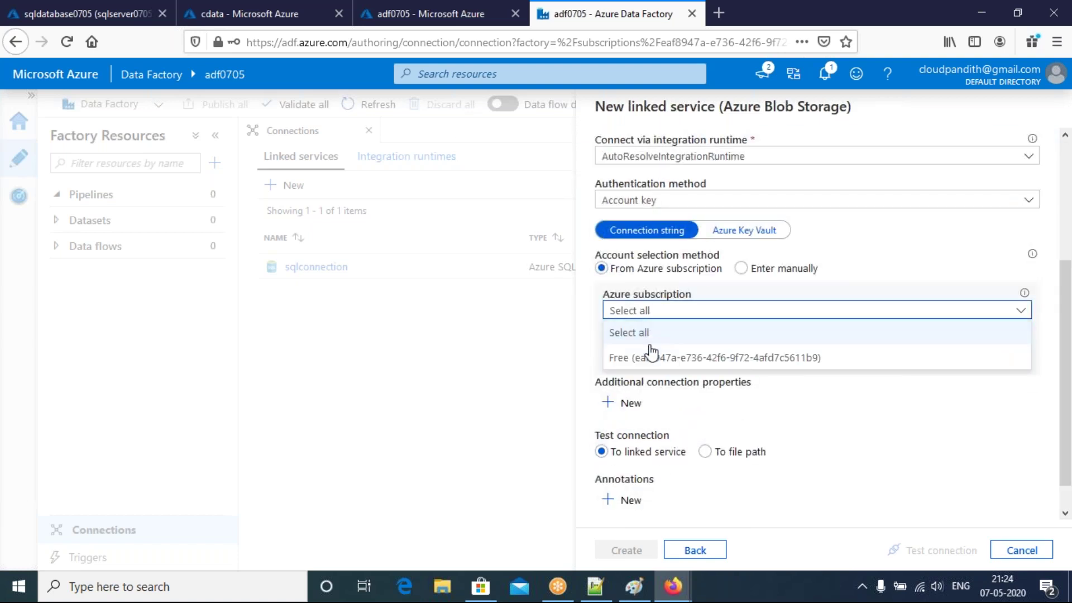
pyautogui.click(651, 356)
pyautogui.click(651, 356)
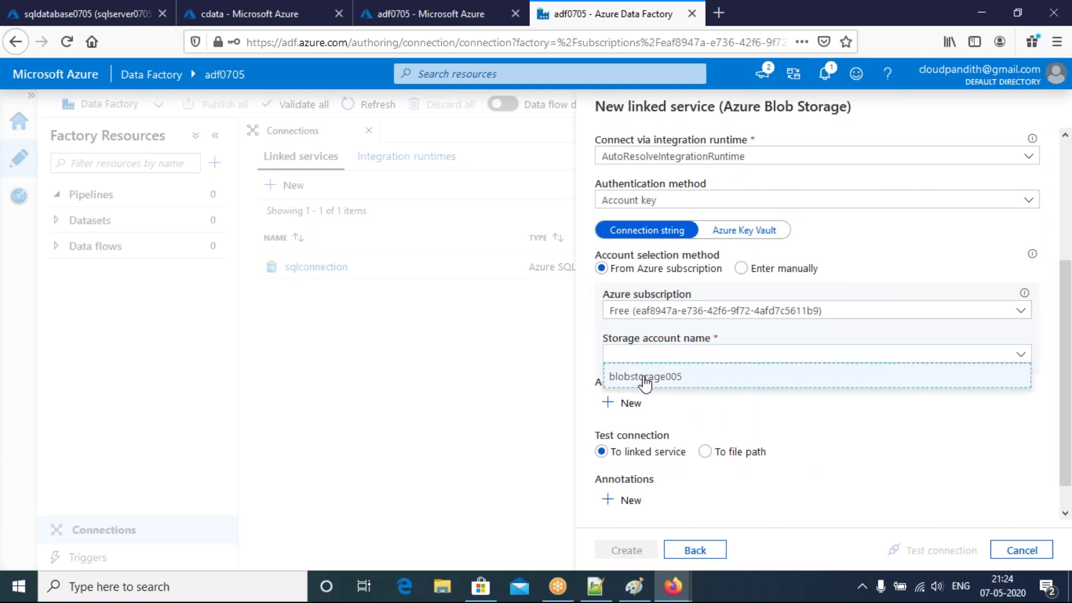
pyautogui.click(648, 376)
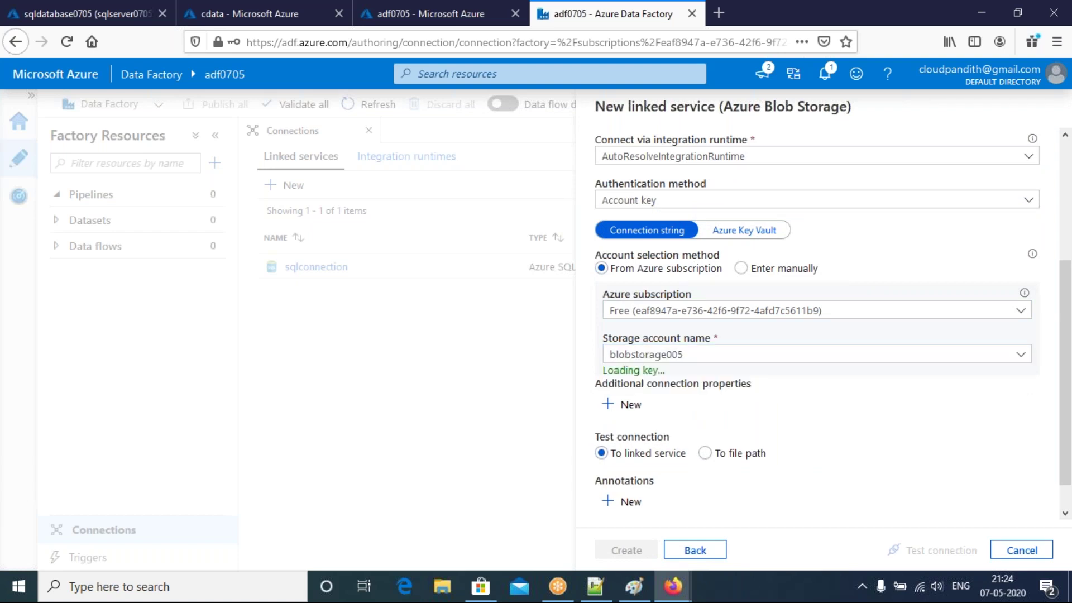
pyautogui.click(656, 357)
pyautogui.click(718, 314)
pyautogui.click(692, 331)
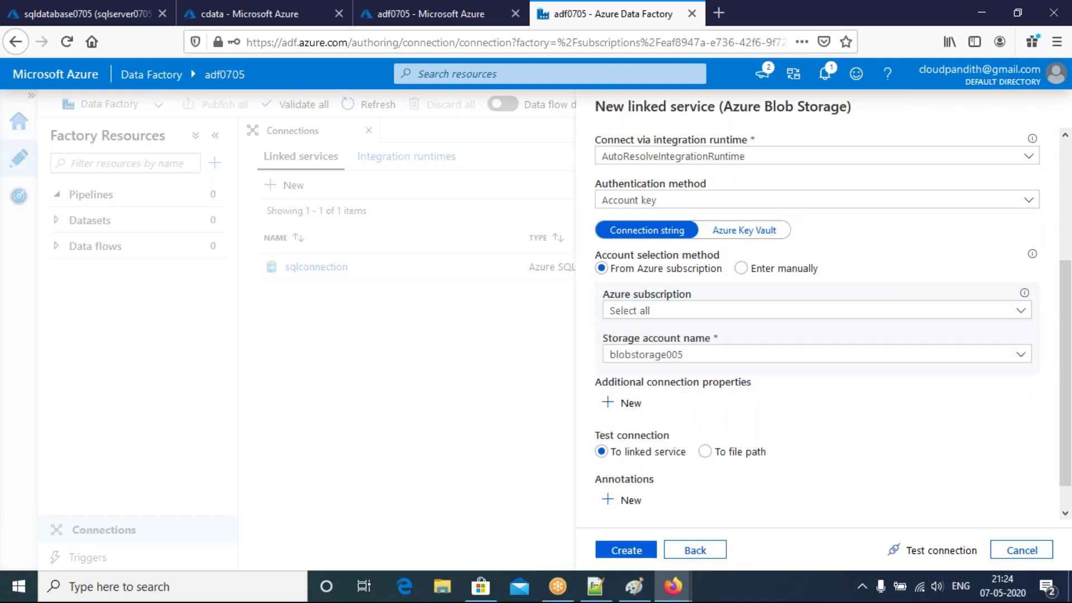
pyautogui.click(705, 317)
pyautogui.click(675, 359)
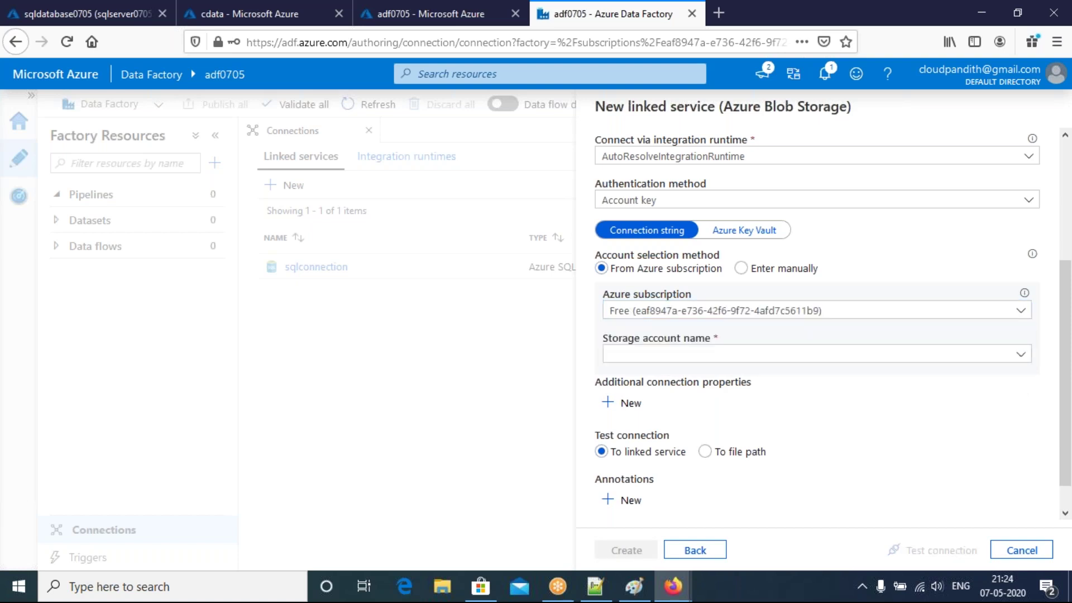
pyautogui.click(658, 356)
pyautogui.click(628, 376)
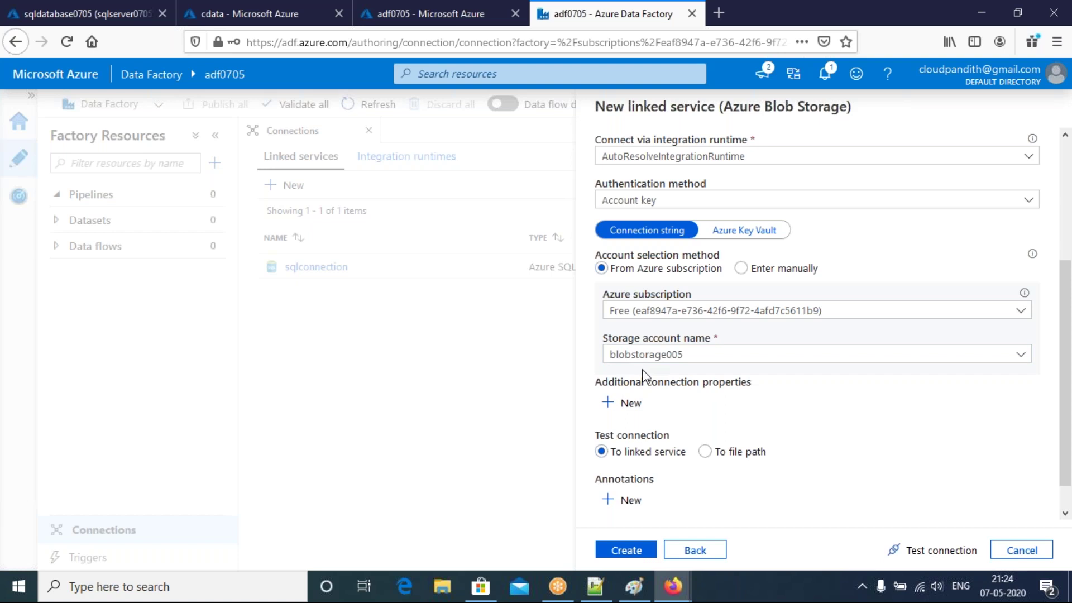
# Test the blob storage connection and create blobconnection.
pyautogui.click(937, 550)
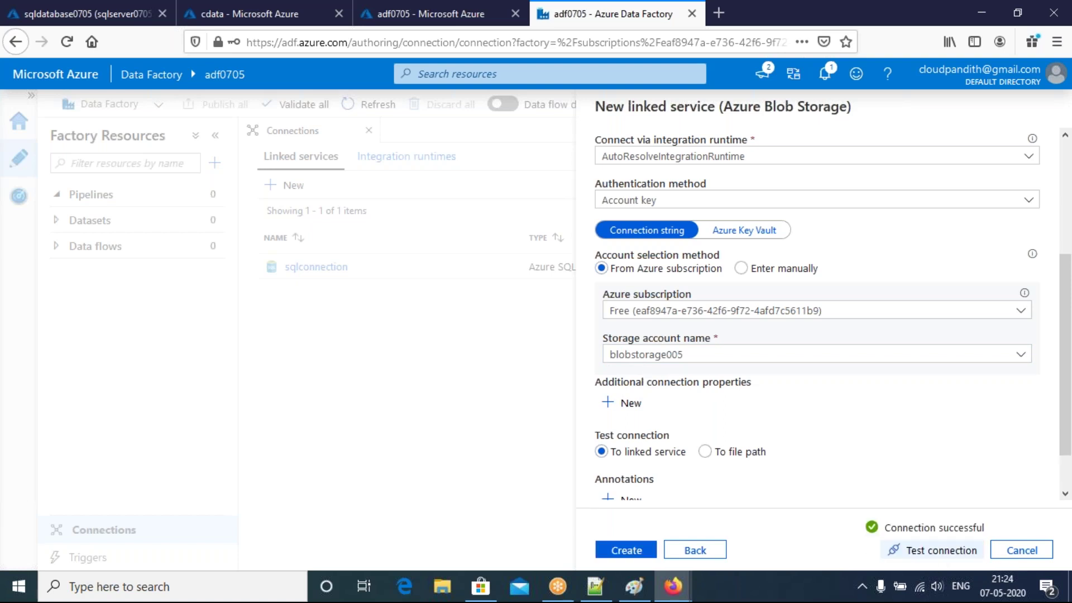
pyautogui.click(626, 550)
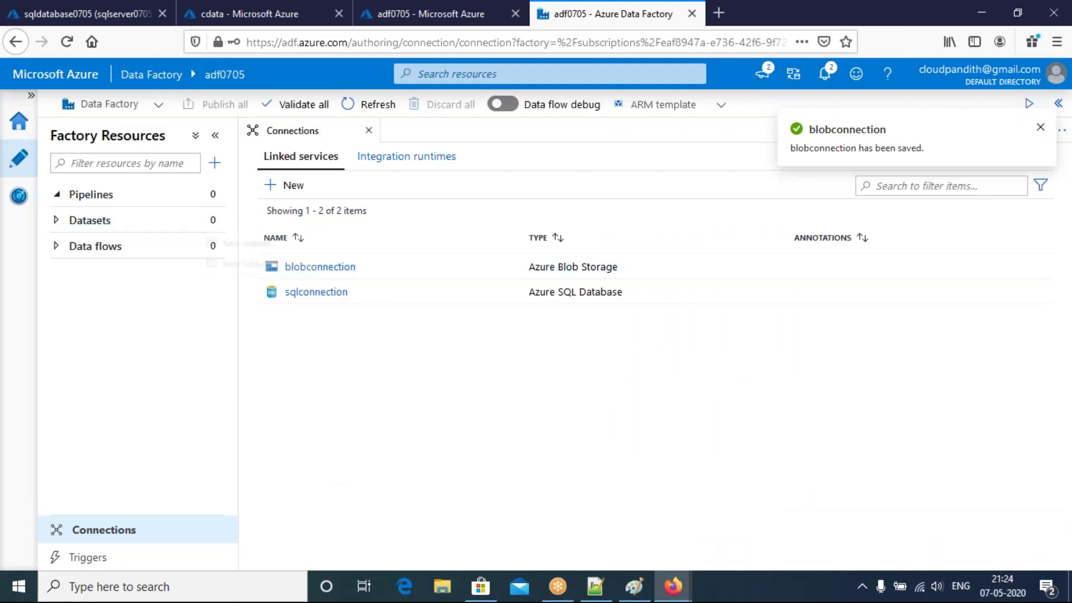
pyautogui.click(211, 223)
pyautogui.click(635, 587)
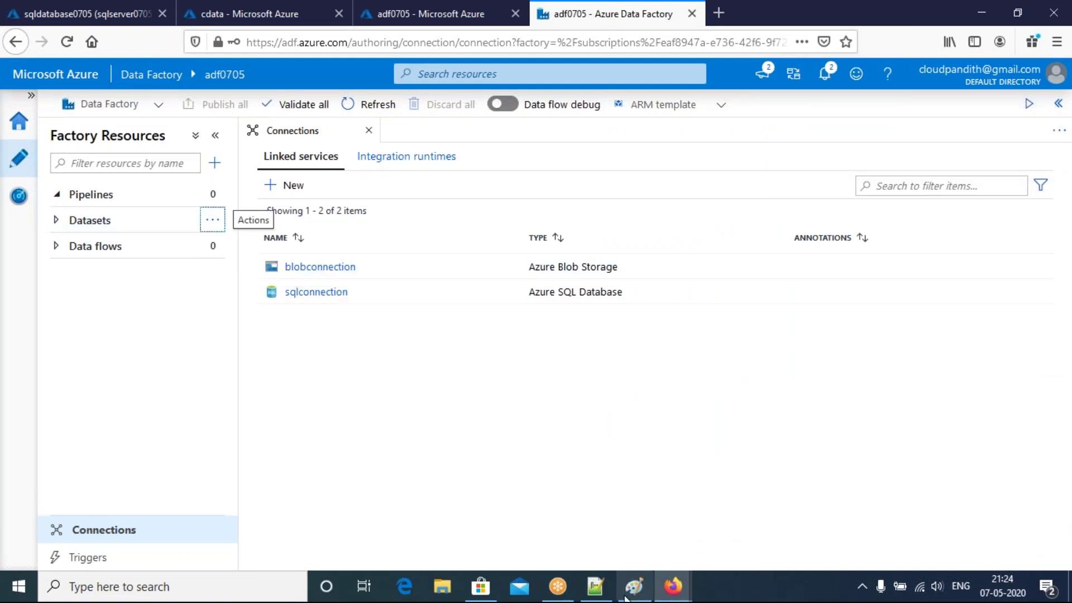
# Underline both linked service labels and draw a stroke toward the left dataset label.
pyautogui.moveTo(370, 366); pyautogui.dragTo(275, 372)
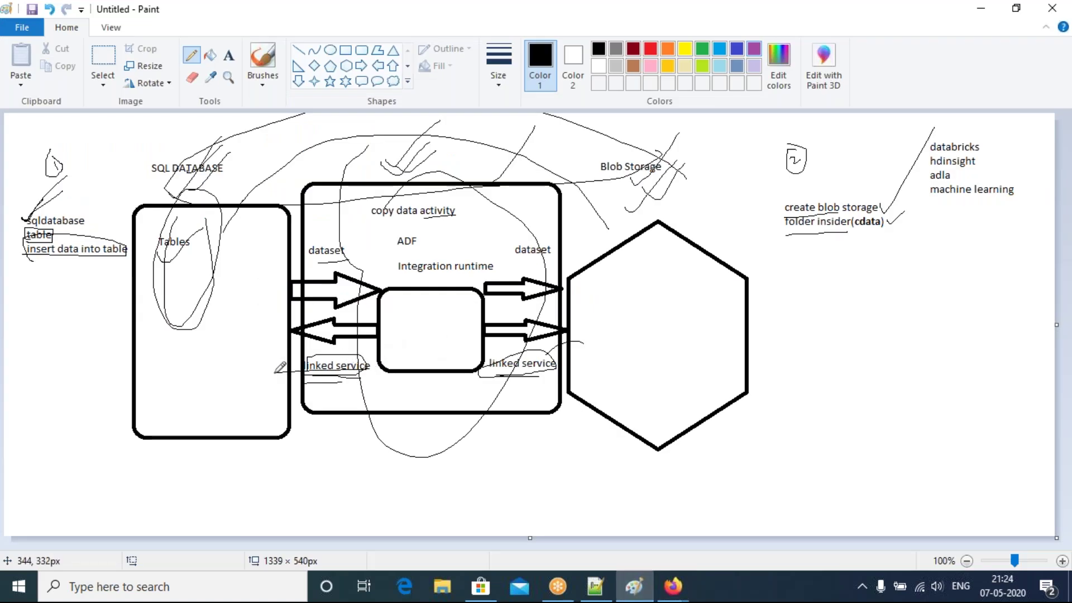
pyautogui.moveTo(496, 375); pyautogui.dragTo(571, 368)
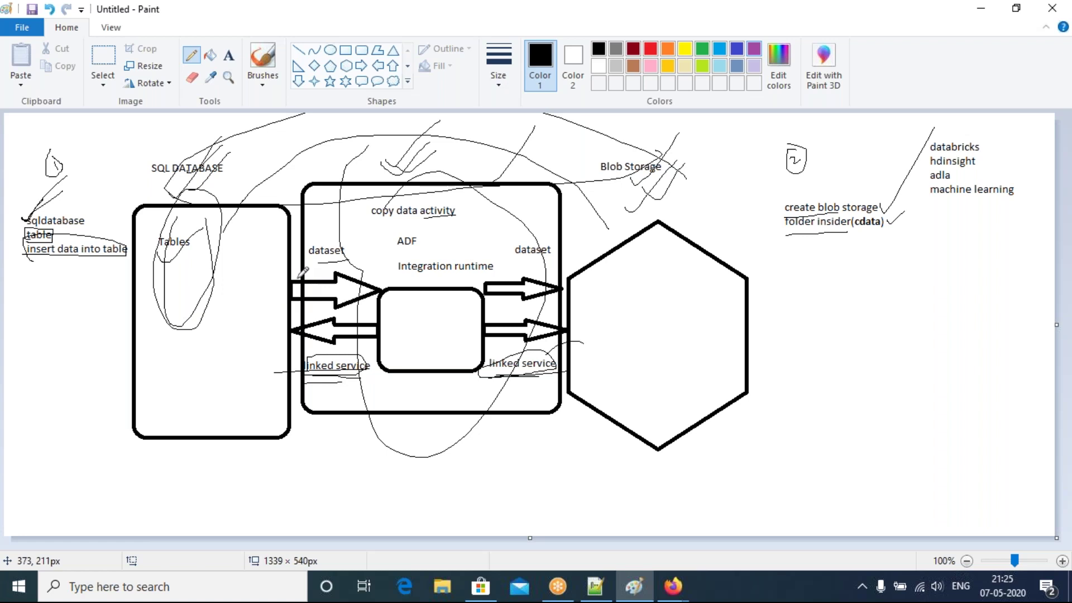
pyautogui.moveTo(285, 279)
pyautogui.mouseDown()
pyautogui.moveTo(338, 262)
pyautogui.moveTo(276, 292)
pyautogui.moveTo(325, 288)
pyautogui.mouseUp()
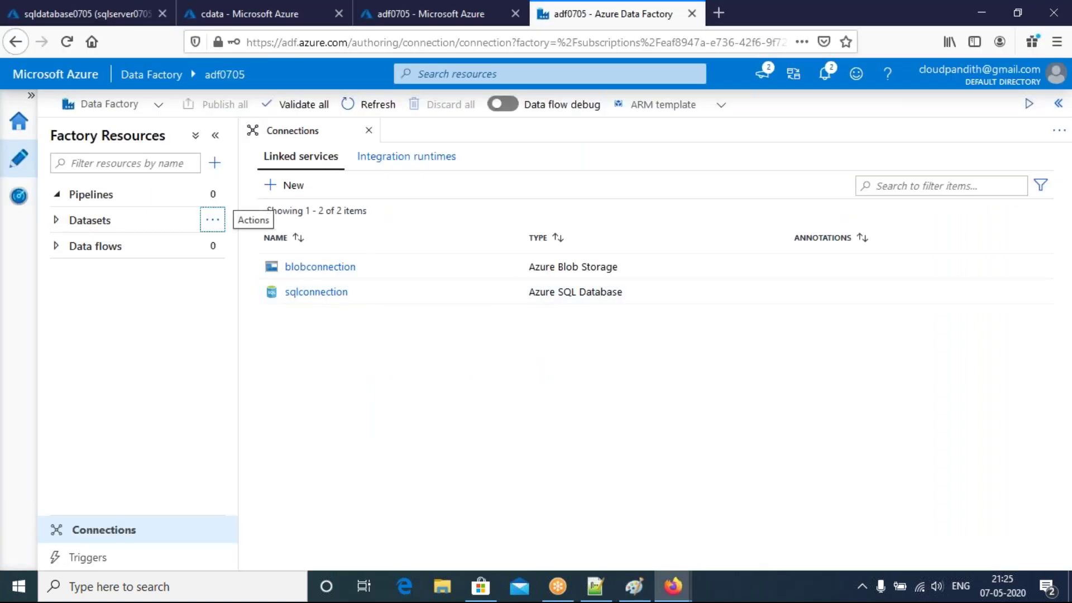
# Start a new Azure SQL Database dataset, found by searching 'sql data', and name it sqldataset.
pyautogui.click(213, 219)
pyautogui.click(227, 248)
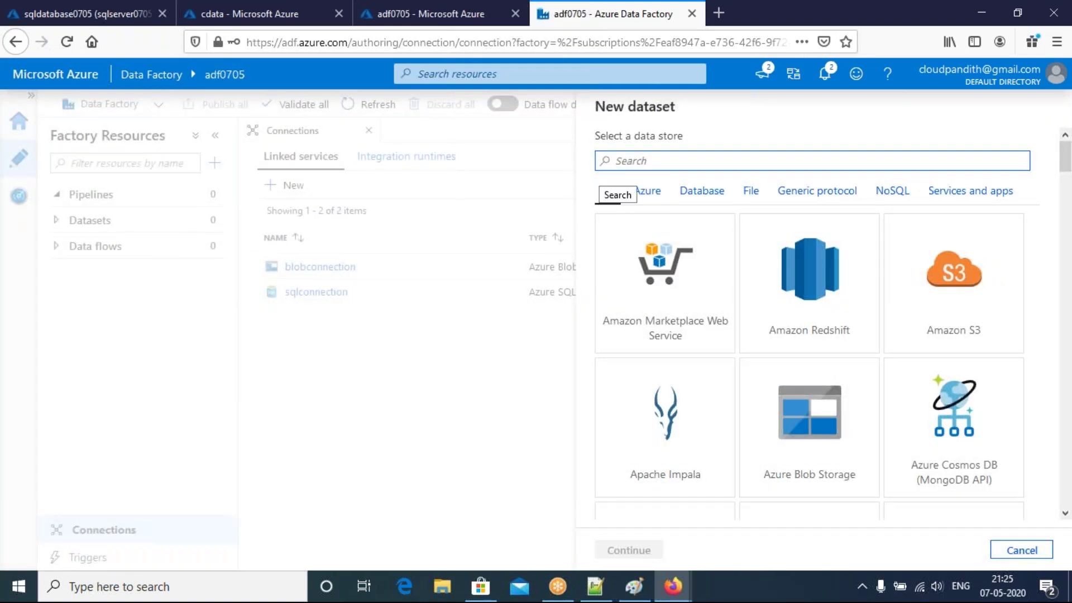
pyautogui.write('sql data')
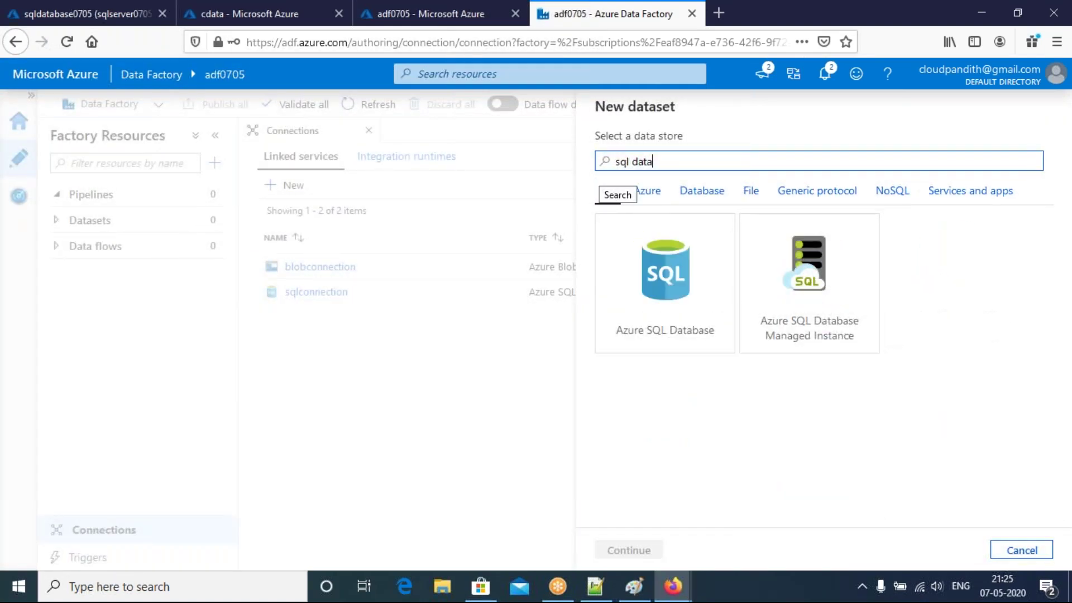
pyautogui.click(692, 335)
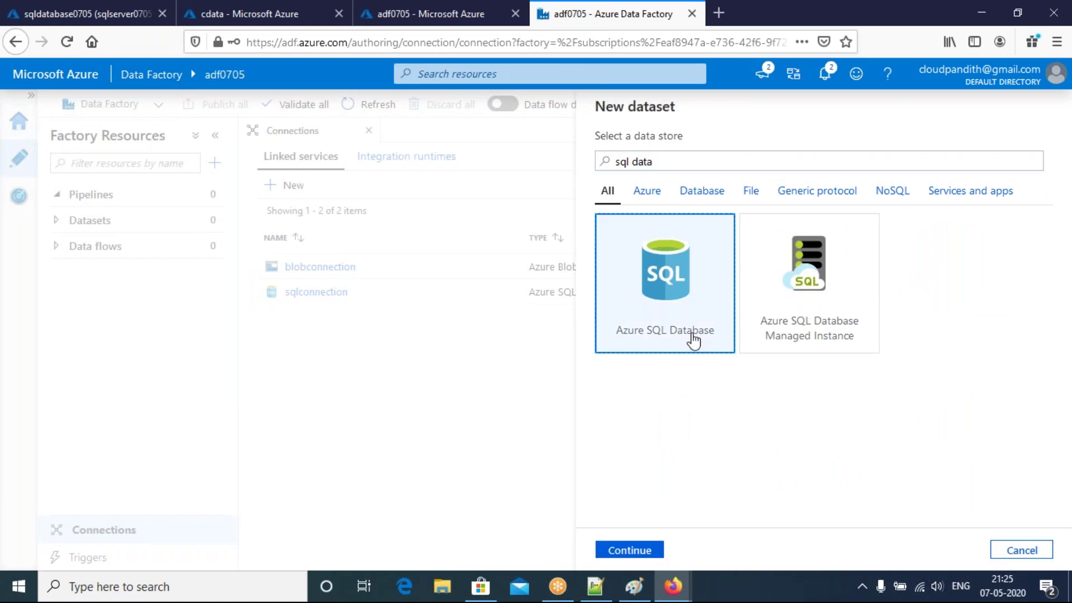
pyautogui.click(631, 550)
pyautogui.moveTo(675, 145); pyautogui.dragTo(566, 143)
pyautogui.write('sqldataset')
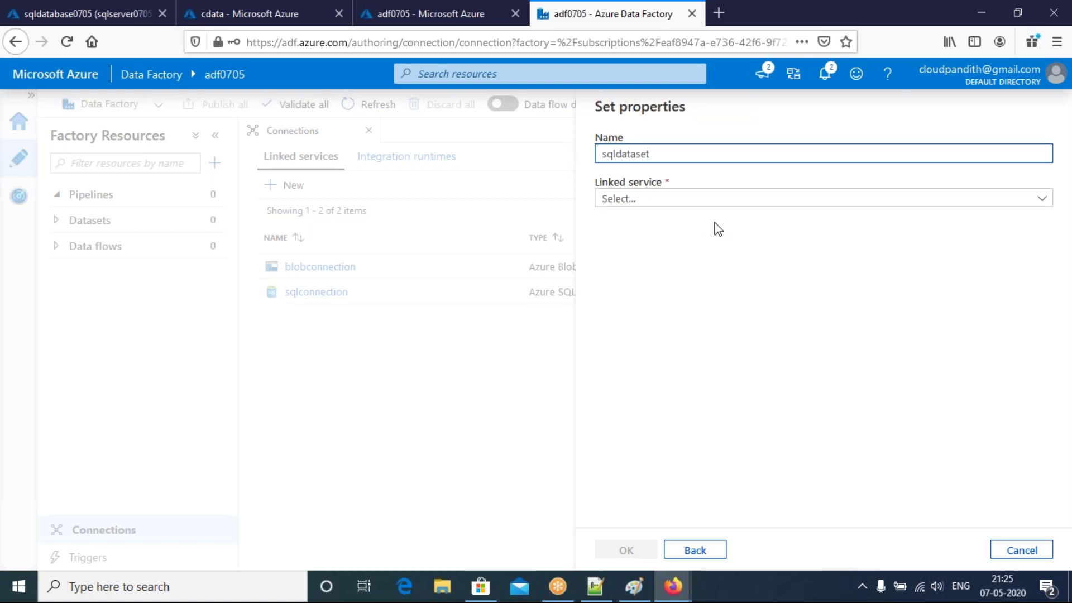
# Link sqldataset to sqlconnection with table dbo.candidate and create it.
pyautogui.click(631, 200)
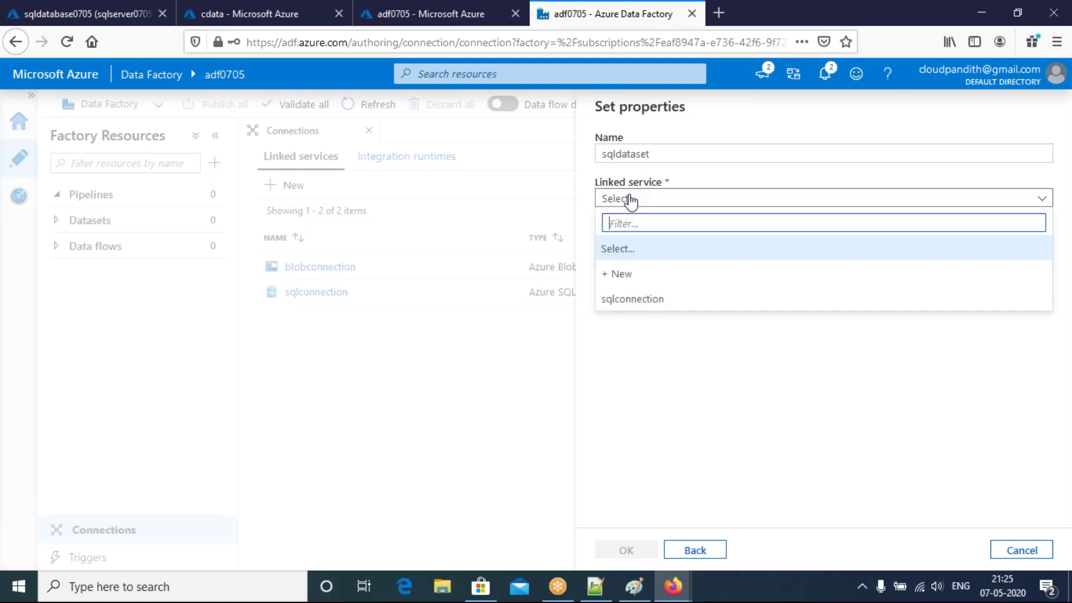
pyautogui.click(635, 299)
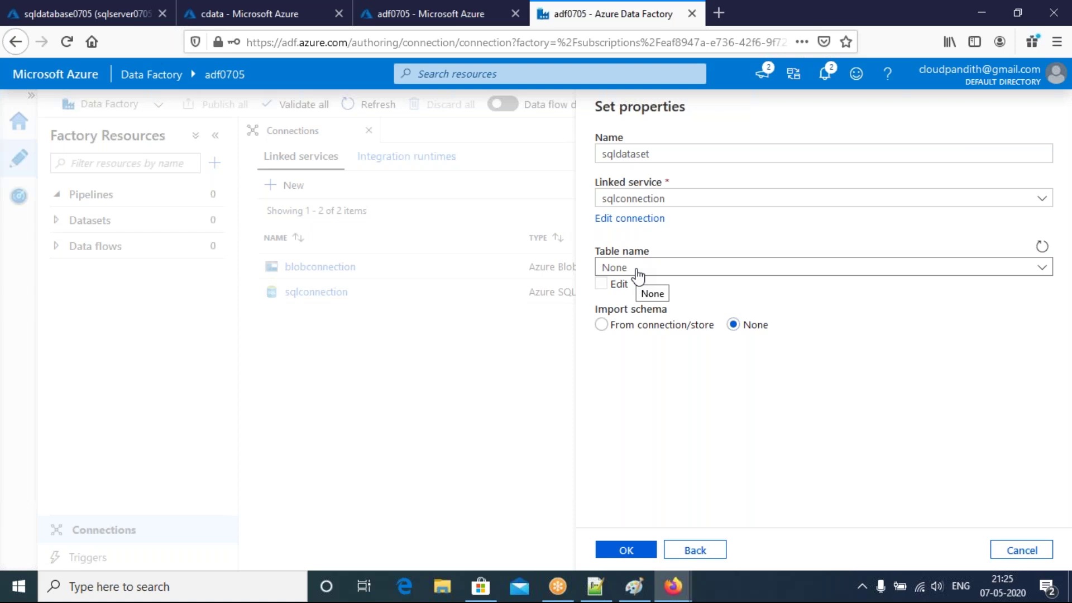
pyautogui.click(637, 272)
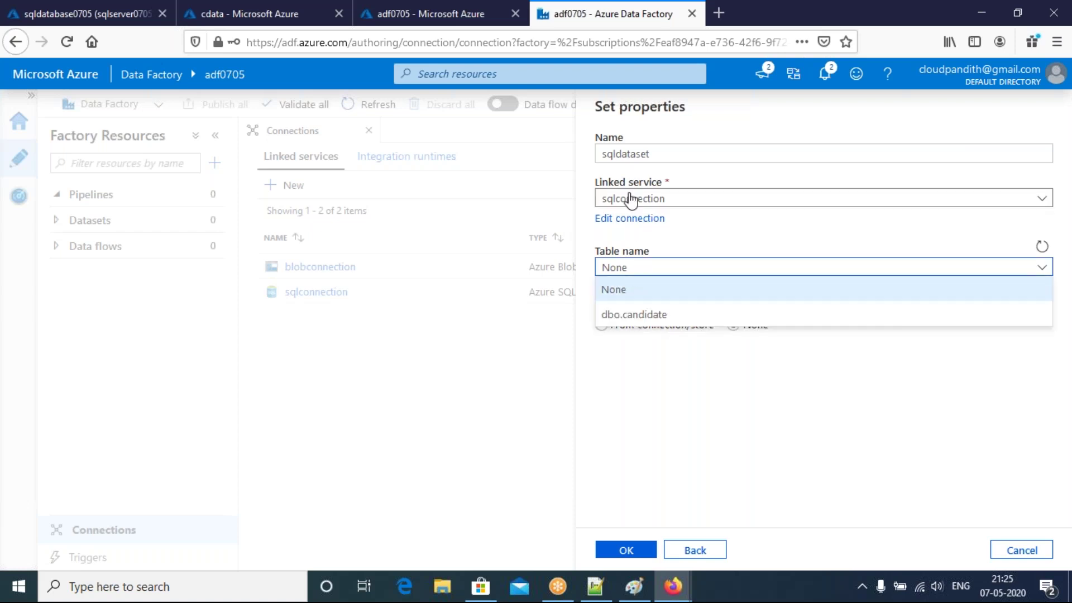
pyautogui.click(648, 316)
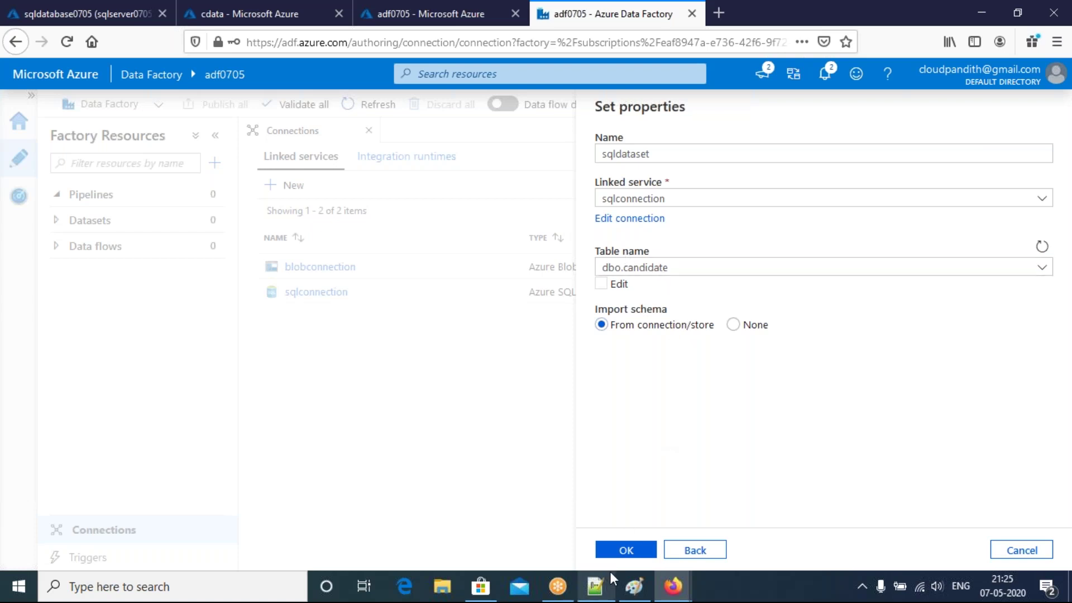
pyautogui.click(642, 550)
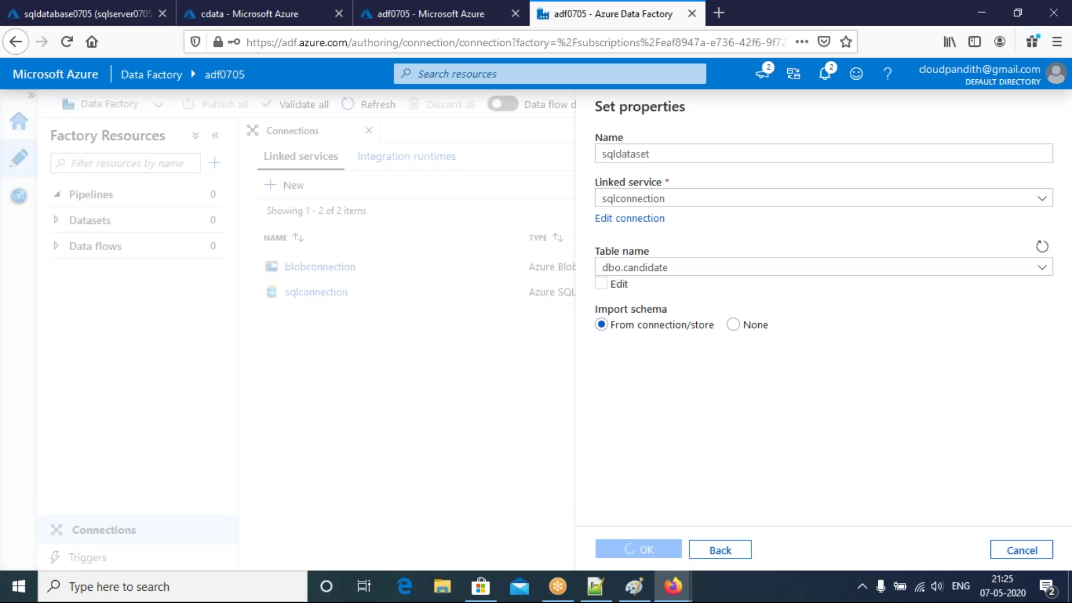
# In Paint, draw a line from Tables to the input arrow and circle both dataset labels.
pyautogui.click(634, 586)
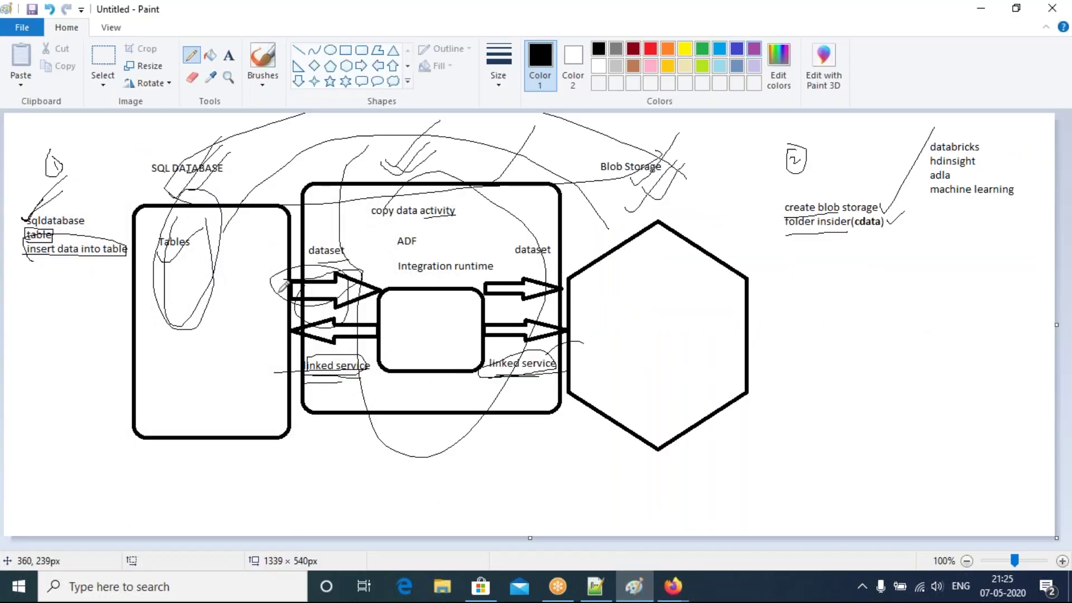
pyautogui.moveTo(179, 273)
pyautogui.mouseDown()
pyautogui.moveTo(277, 251)
pyautogui.moveTo(339, 277)
pyautogui.mouseUp()
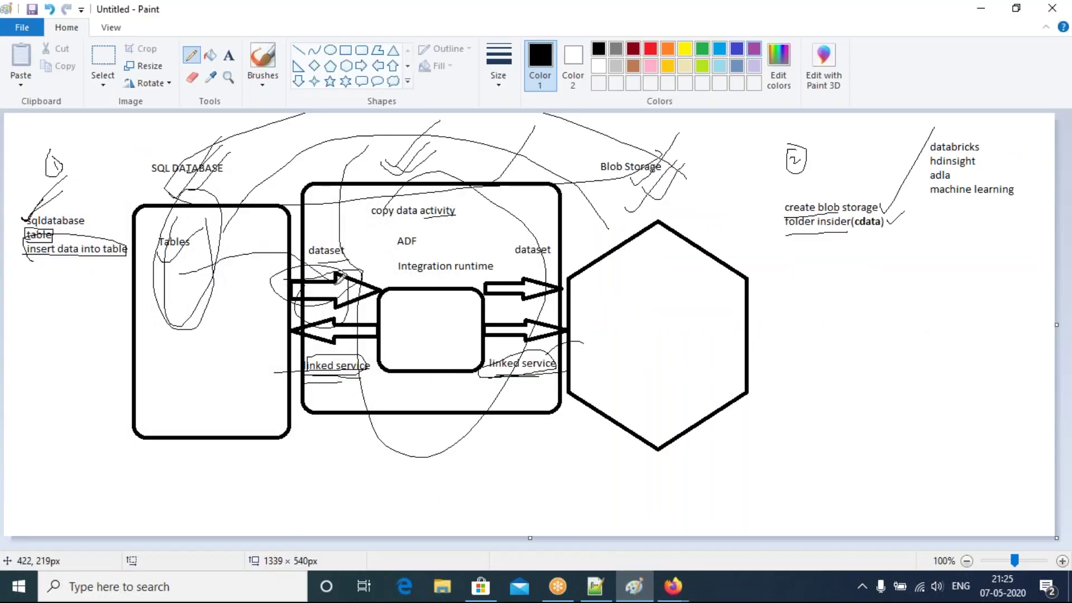
pyautogui.moveTo(503, 268)
pyautogui.mouseDown()
pyautogui.moveTo(535, 222)
pyautogui.moveTo(479, 307)
pyautogui.mouseUp()
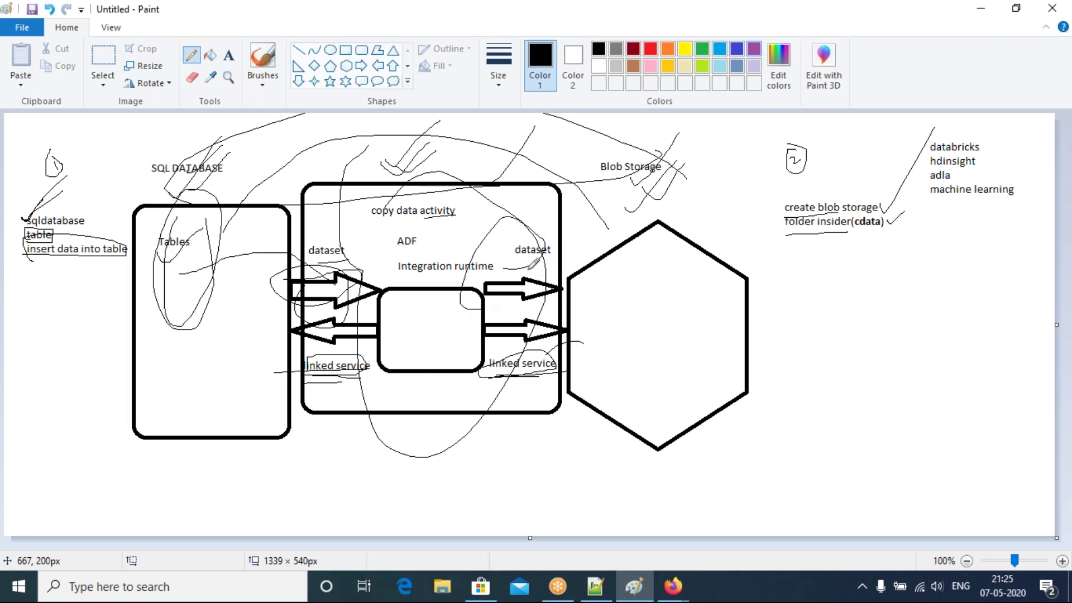
pyautogui.moveTo(334, 276)
pyautogui.mouseDown()
pyautogui.moveTo(314, 272)
pyautogui.moveTo(323, 285)
pyautogui.moveTo(349, 262)
pyautogui.mouseUp()
pyautogui.moveTo(515, 263)
pyautogui.mouseDown()
pyautogui.moveTo(531, 275)
pyautogui.moveTo(523, 264)
pyautogui.mouseUp()
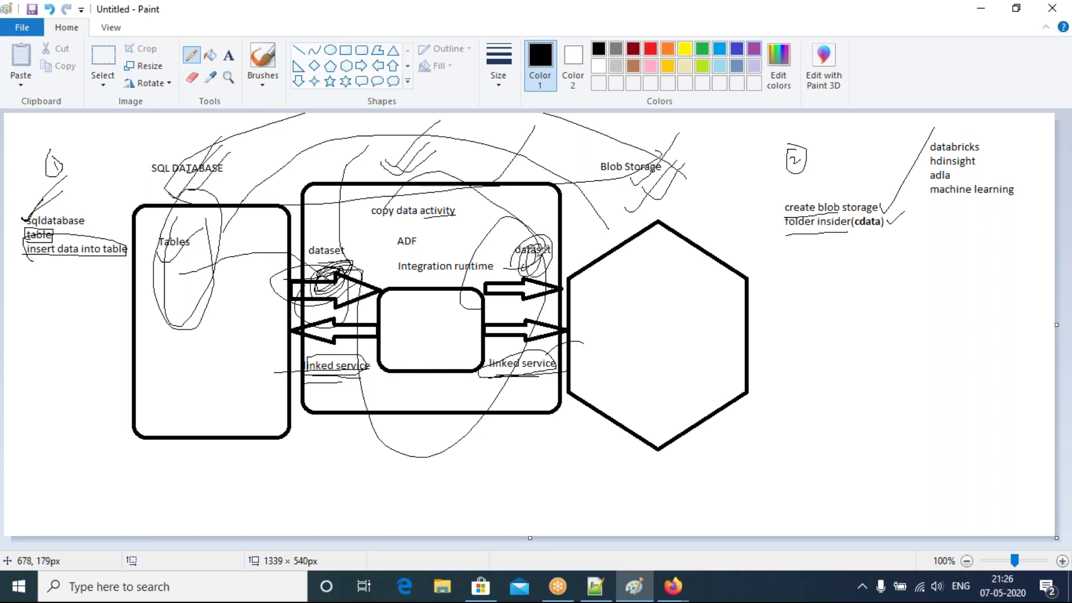
pyautogui.hotkey('alt', 'Tab')
# Start a new Azure Blob Storage dataset in DelimitedText format.
pyautogui.click(214, 220)
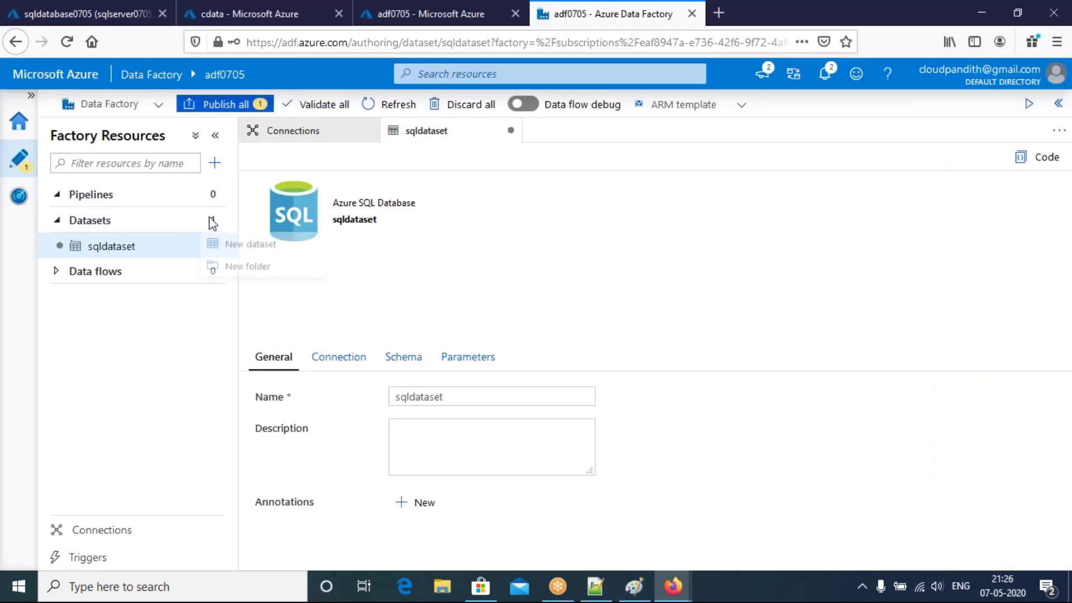
pyautogui.click(233, 241)
pyautogui.click(781, 434)
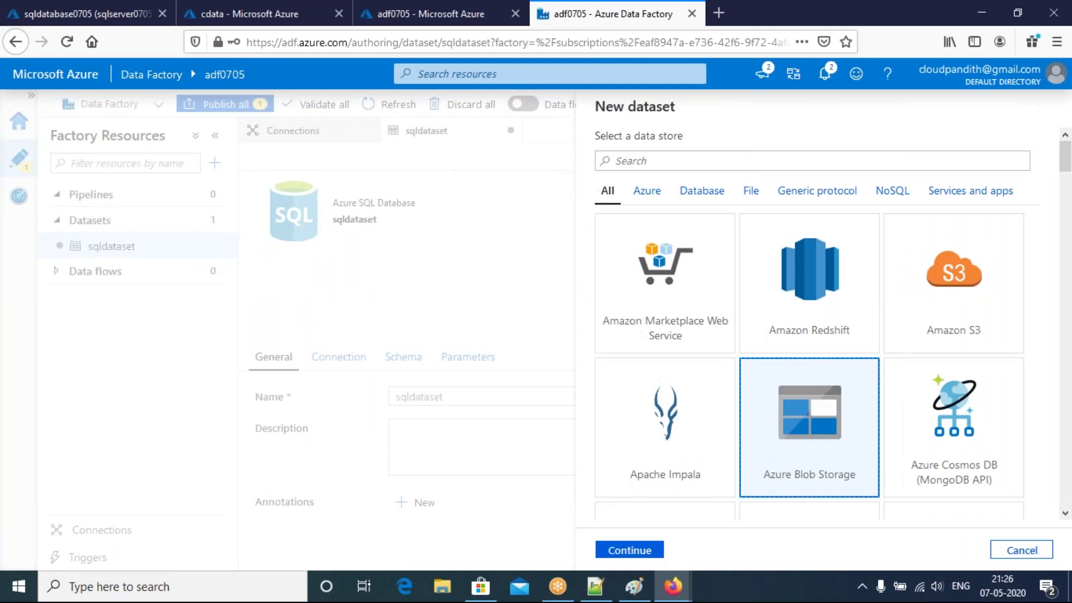
pyautogui.click(626, 550)
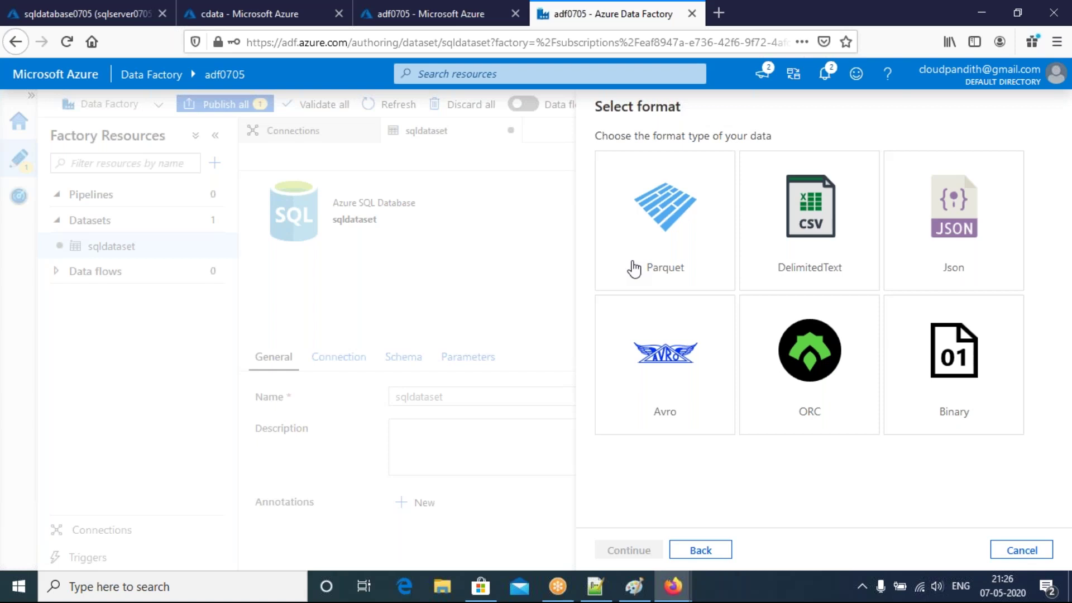
pyautogui.click(815, 221)
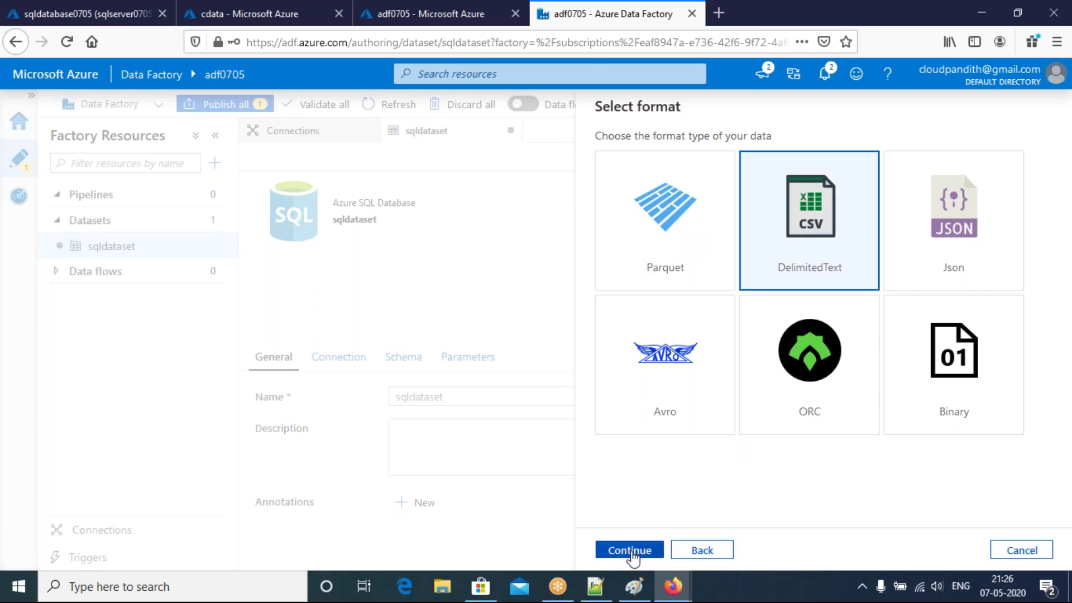
pyautogui.click(629, 550)
# Name the dataset blobdataset and connect it to blobconnection.
pyautogui.click(678, 156)
pyautogui.moveTo(677, 155); pyautogui.dragTo(537, 137)
pyautogui.press('BackSpace')
pyautogui.write('blobdataset')
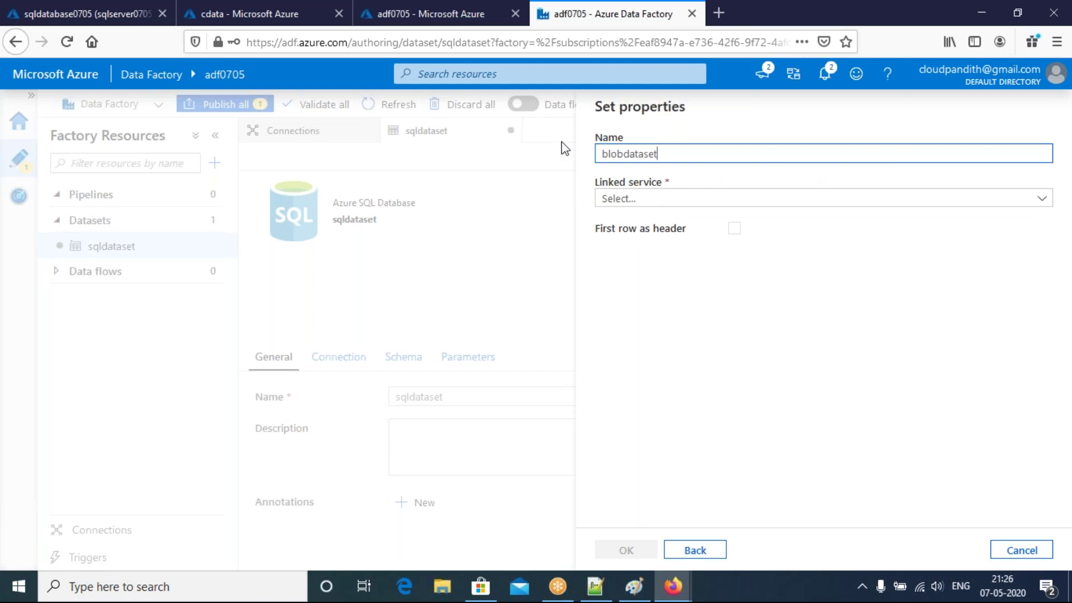
pyautogui.click(651, 201)
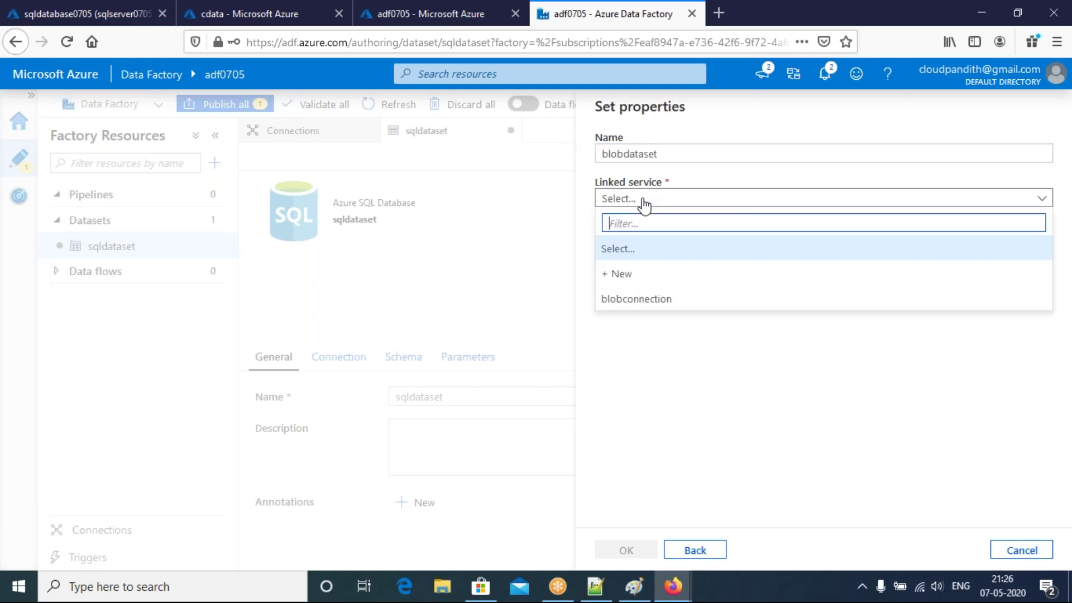
pyautogui.click(642, 297)
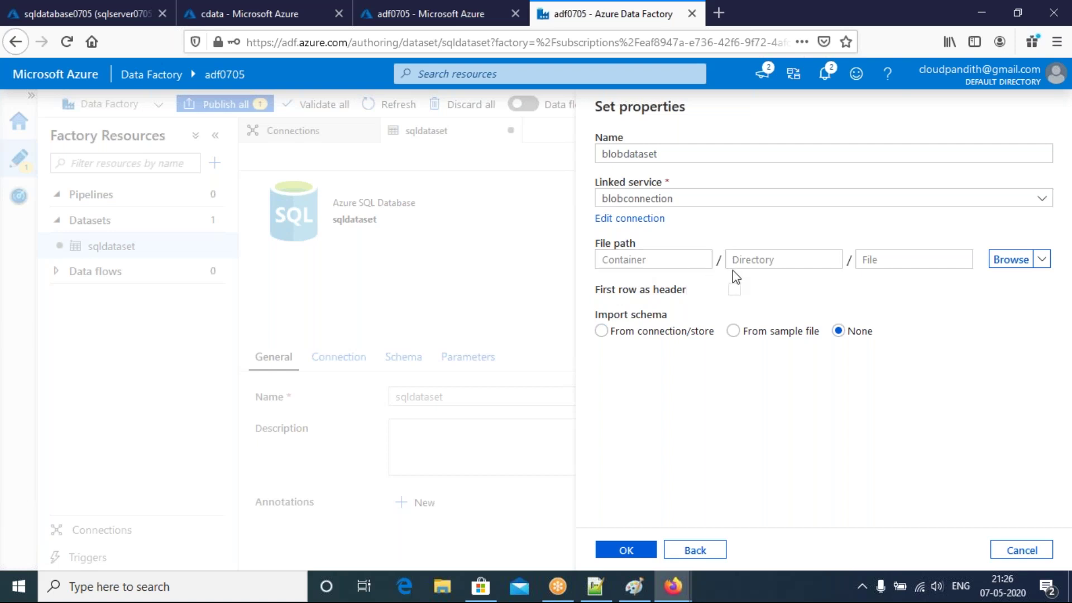
# Set the file path to the cdata container, use the first row as header, and create it.
pyautogui.click(1006, 266)
pyautogui.click(682, 201)
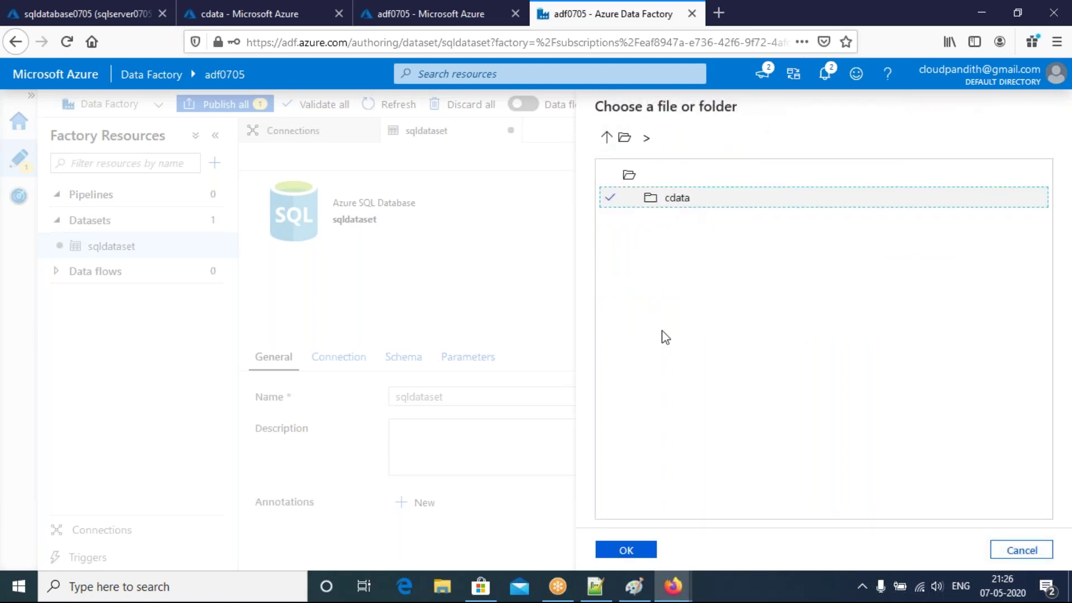
pyautogui.click(638, 551)
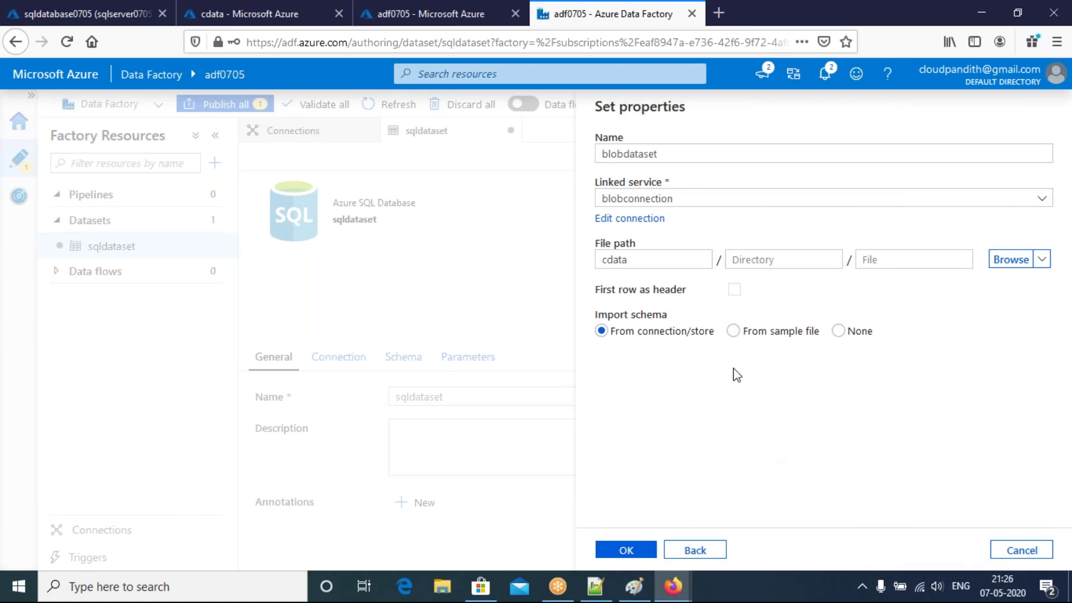
pyautogui.moveTo(596, 289); pyautogui.dragTo(684, 291)
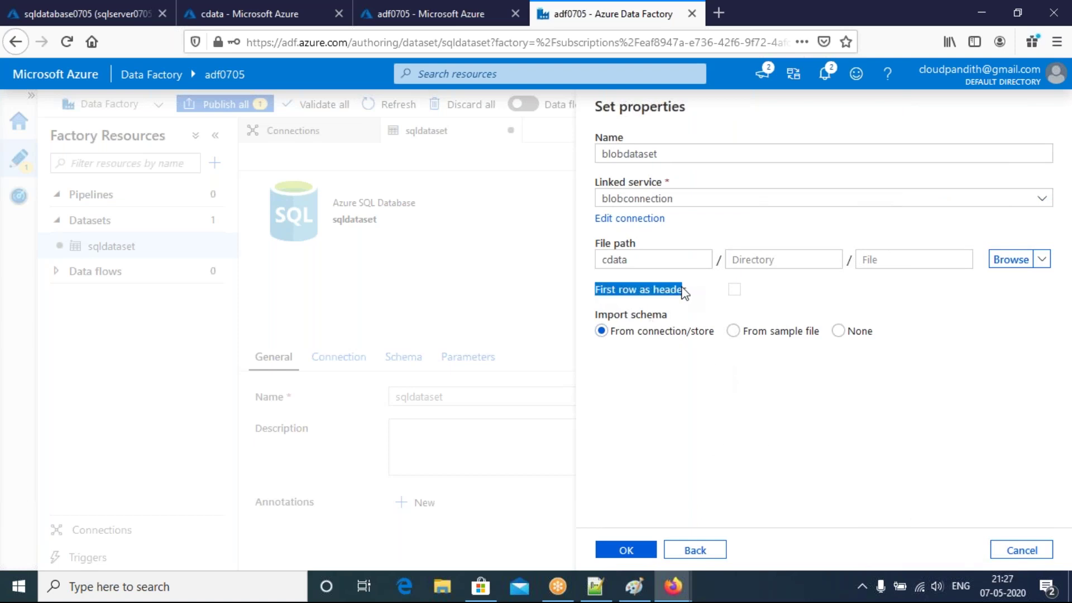
pyautogui.click(694, 295)
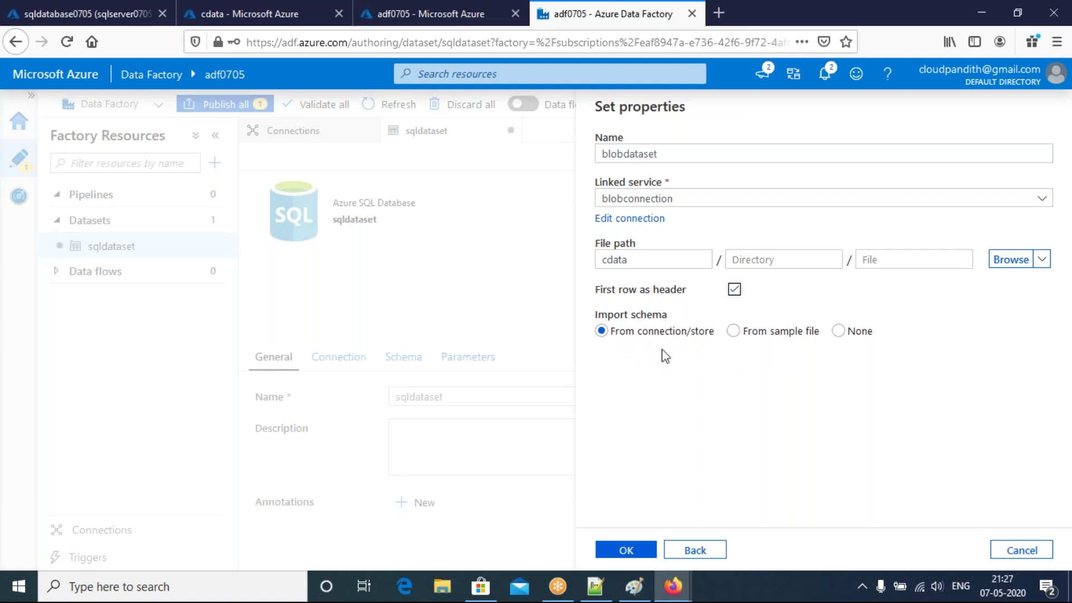
pyautogui.click(626, 550)
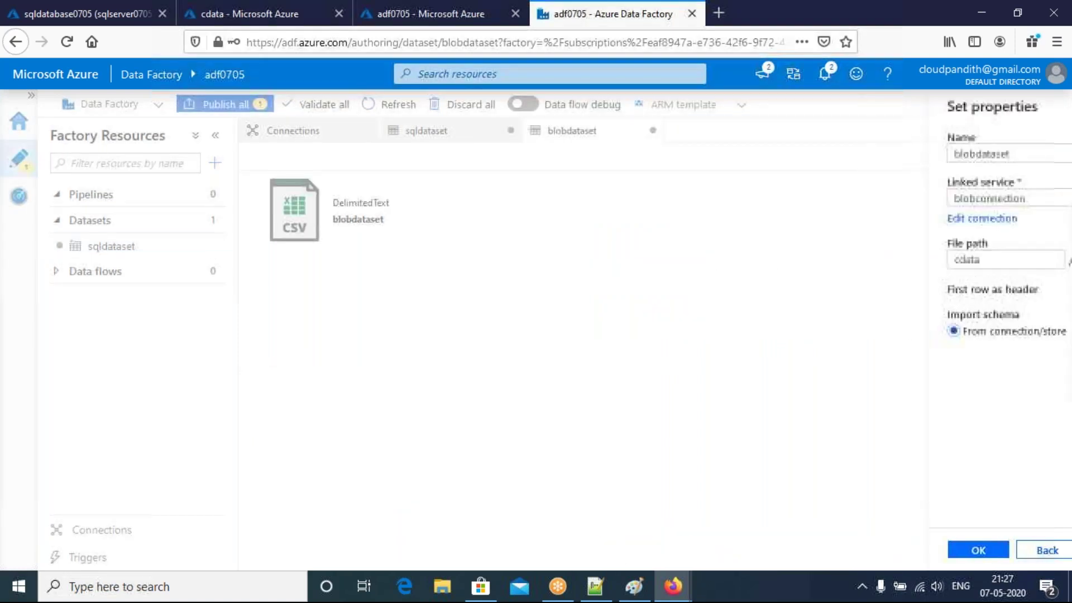
# In Paint, mark the right-hand blob dataset label with a pencil stroke, then return to Data Factory.
pyautogui.hotkey('alt', 'Tab')
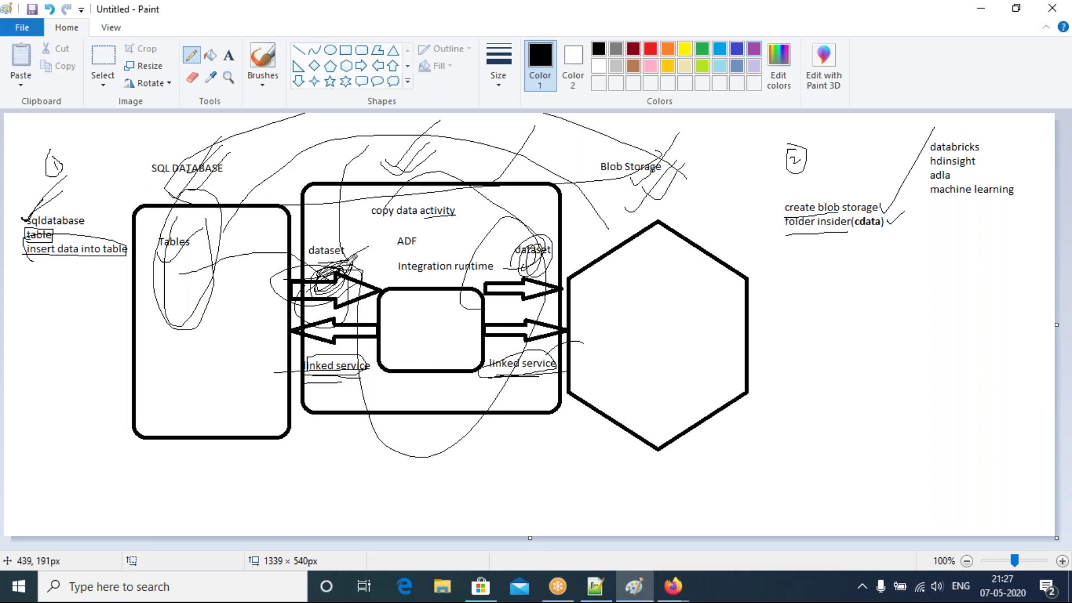
pyautogui.moveTo(554, 241); pyautogui.dragTo(577, 230)
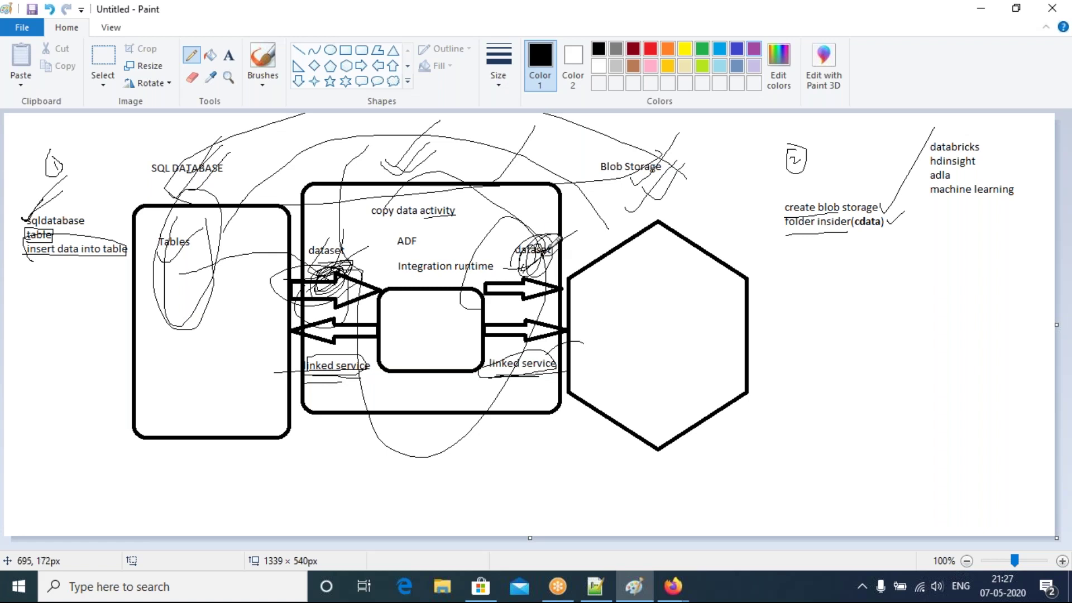
pyautogui.hotkey('alt', 'Tab')
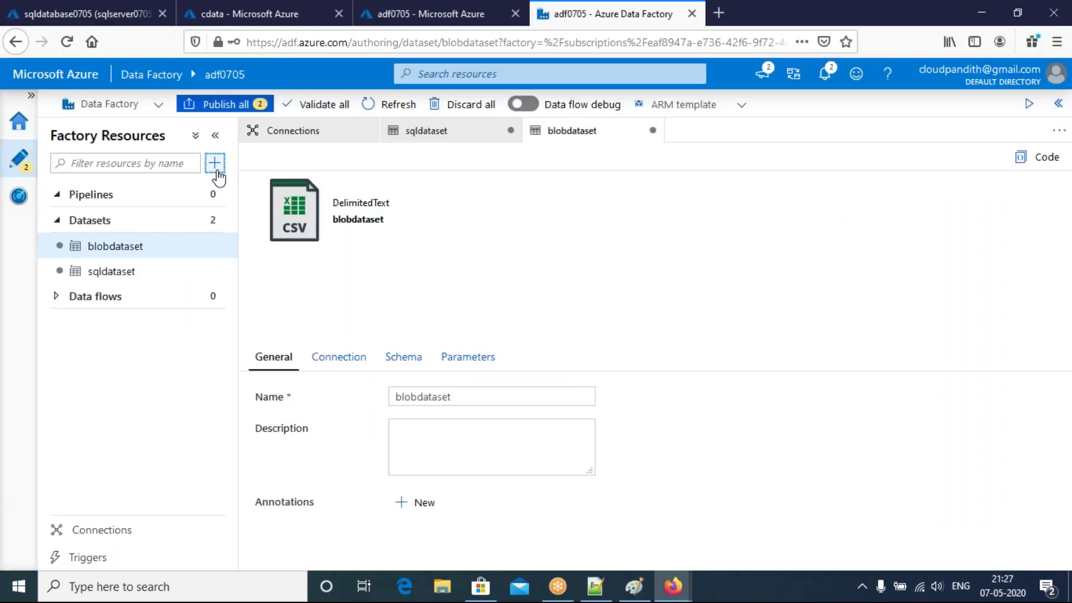
# Create a new pipeline, pipeline1, and browse the Databricks, Data Lake Analytics and Machine Learning groups.
pyautogui.click(215, 163)
pyautogui.click(224, 188)
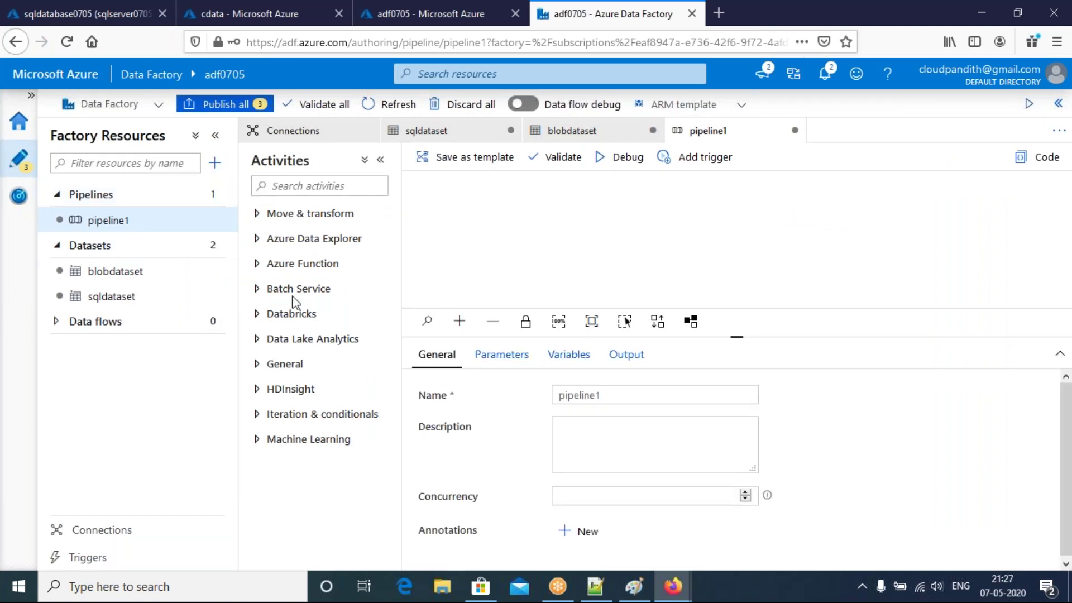
pyautogui.click(261, 318)
pyautogui.click(259, 318)
pyautogui.click(262, 342)
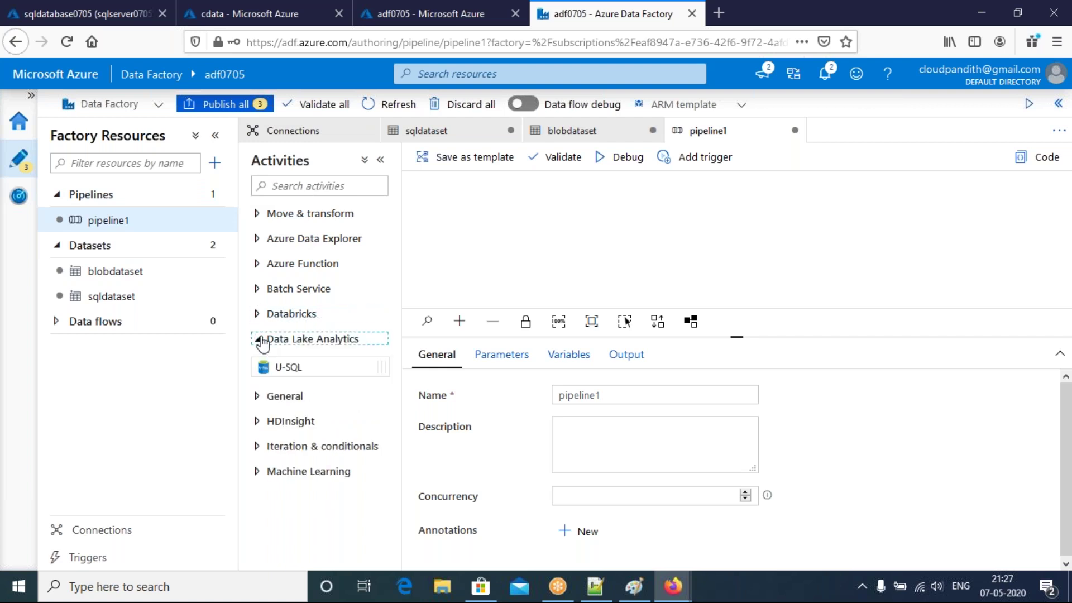
pyautogui.click(262, 342)
pyautogui.click(258, 446)
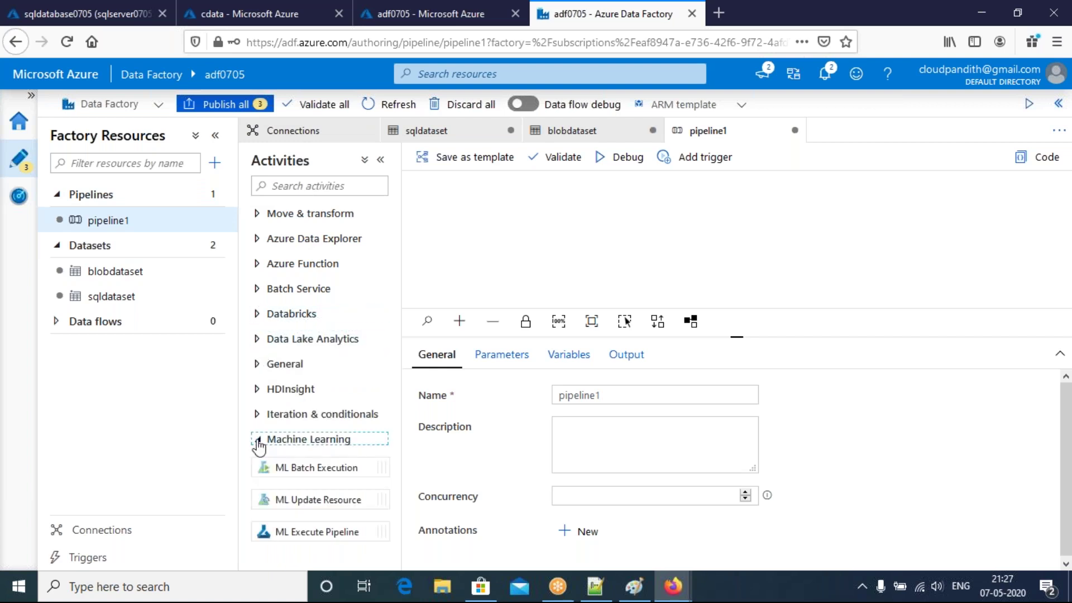
pyautogui.click(259, 445)
# Browse the HDInsight, General and Azure Function groups, then pick Copy data under Move & transform.
pyautogui.click(260, 389)
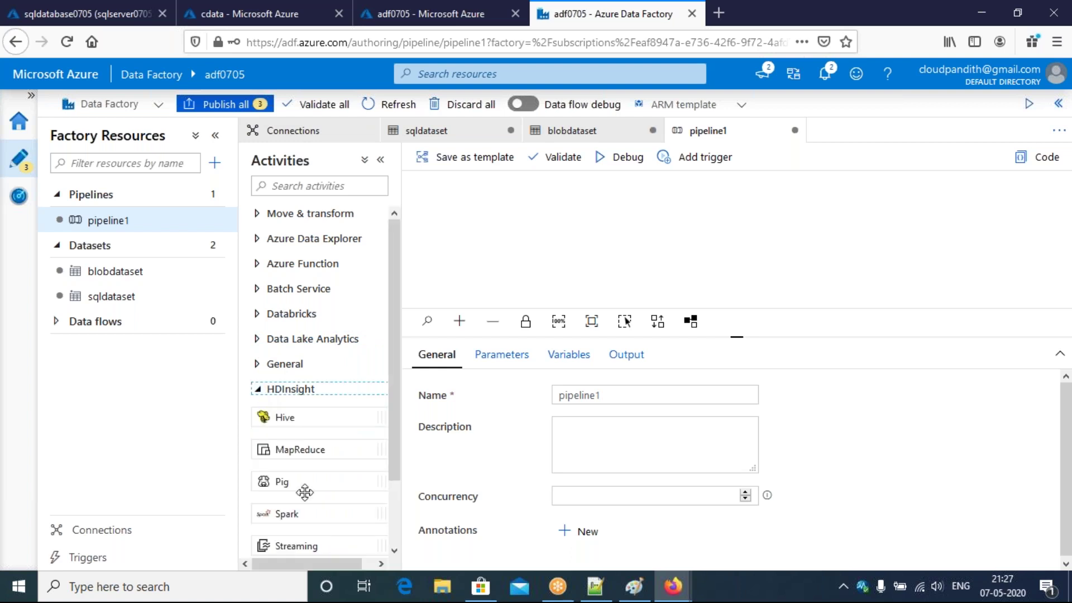
pyautogui.click(269, 391)
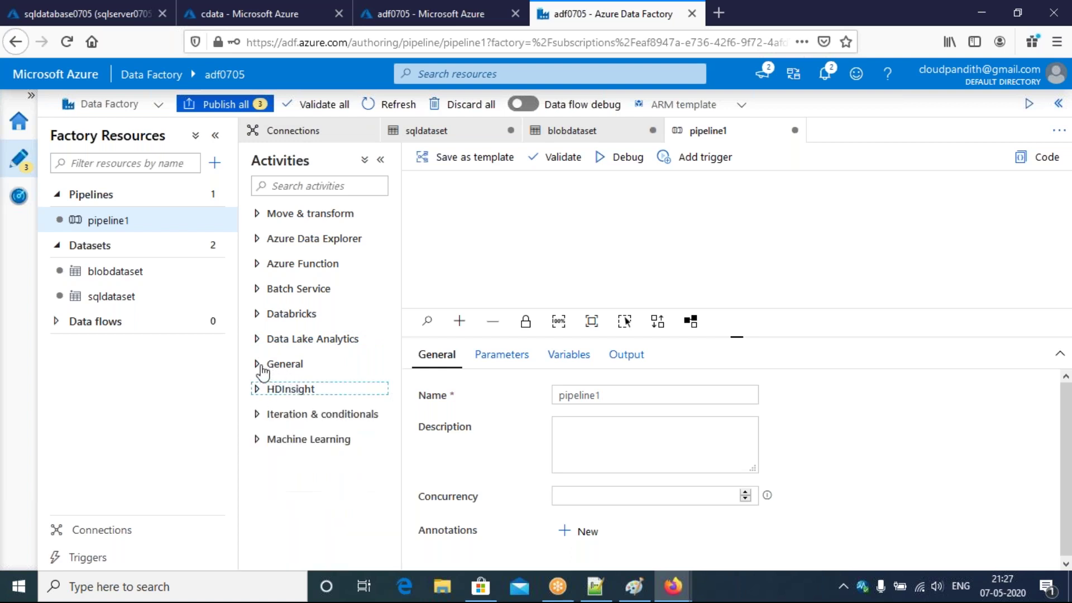
pyautogui.click(263, 365)
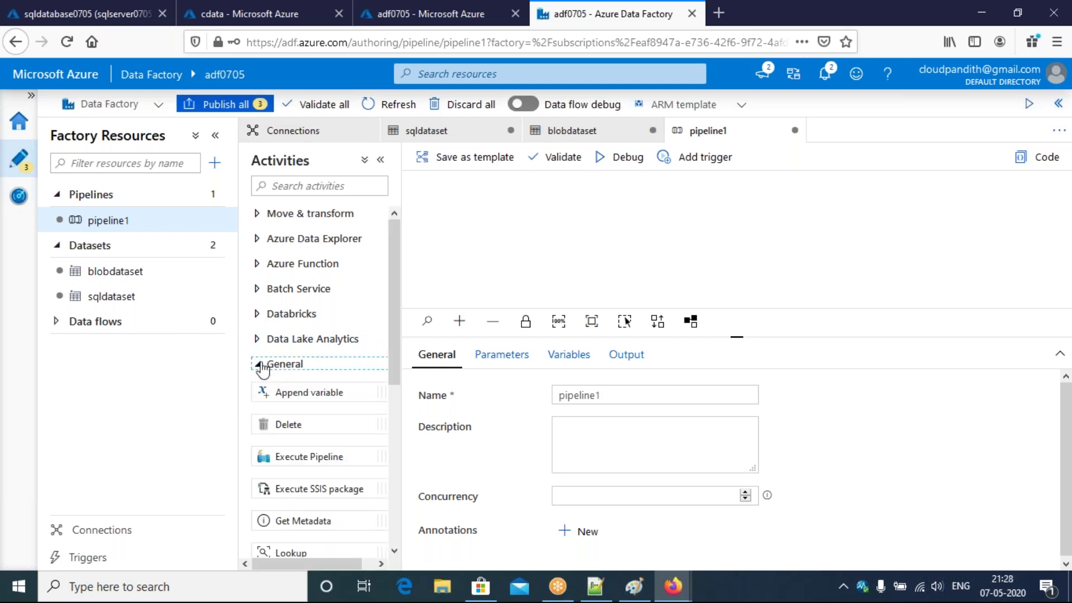
pyautogui.click(262, 367)
pyautogui.click(258, 265)
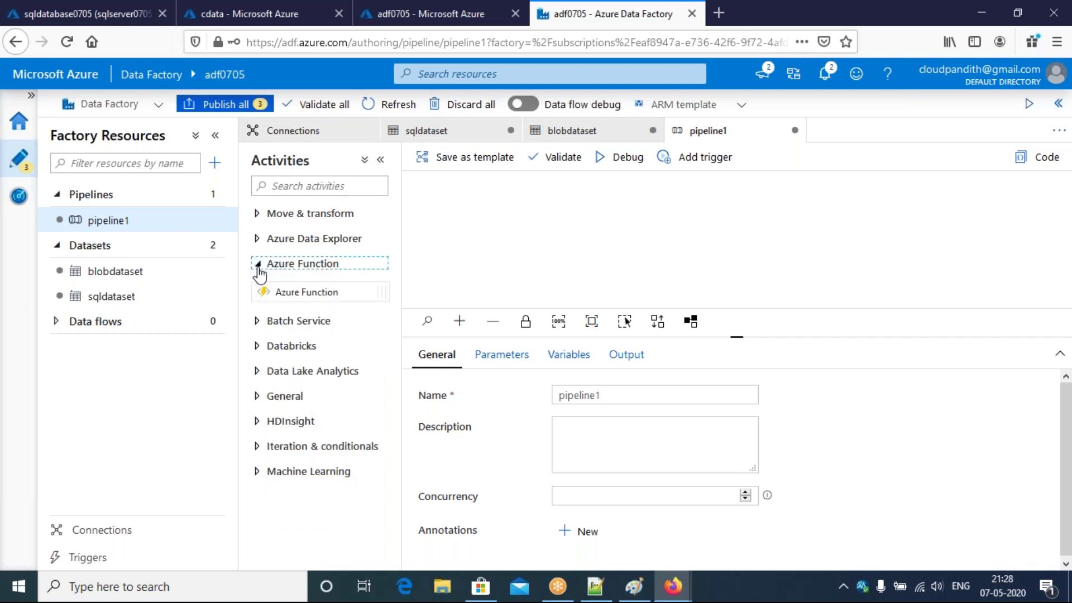
pyautogui.click(258, 264)
pyautogui.click(261, 215)
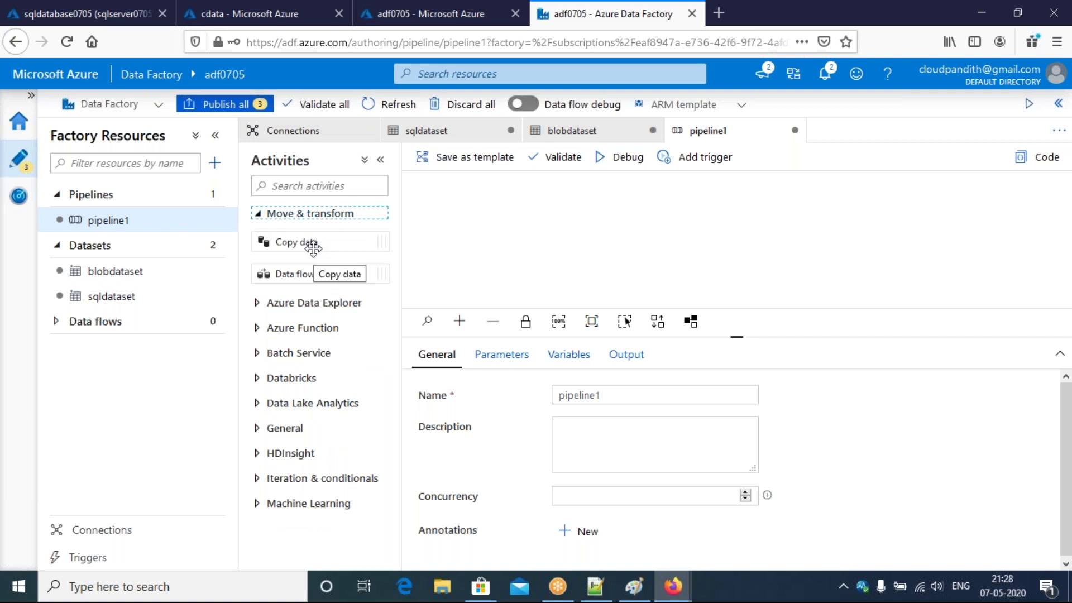
pyautogui.click(294, 241)
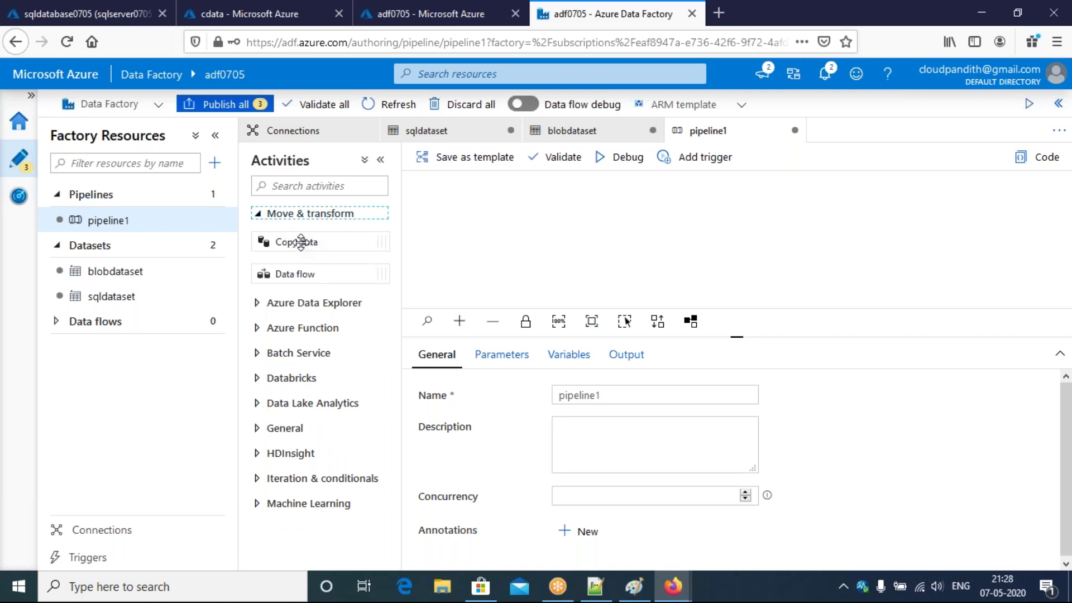
# Add a Copy data activity with sqldataset as source and preview the source rows.
pyautogui.moveTo(301, 241); pyautogui.dragTo(661, 236)
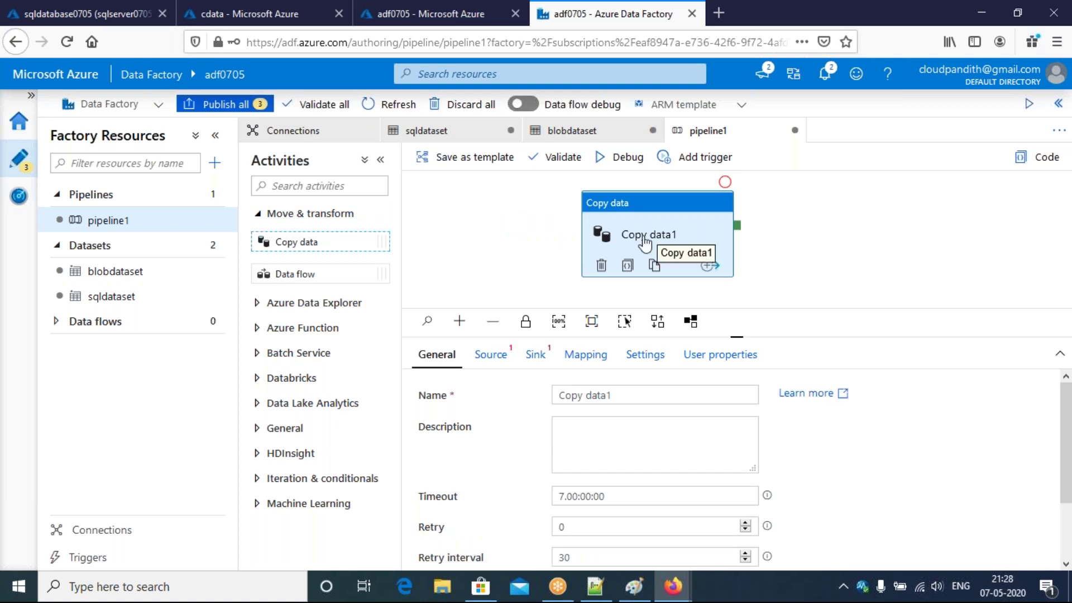
pyautogui.click(483, 355)
pyautogui.click(583, 395)
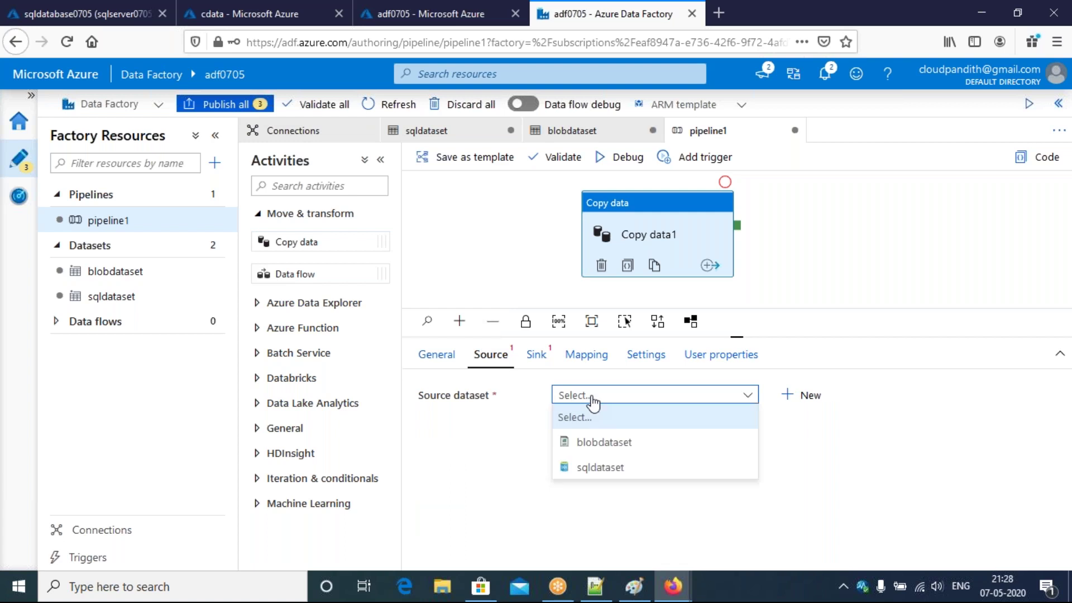
pyautogui.click(584, 468)
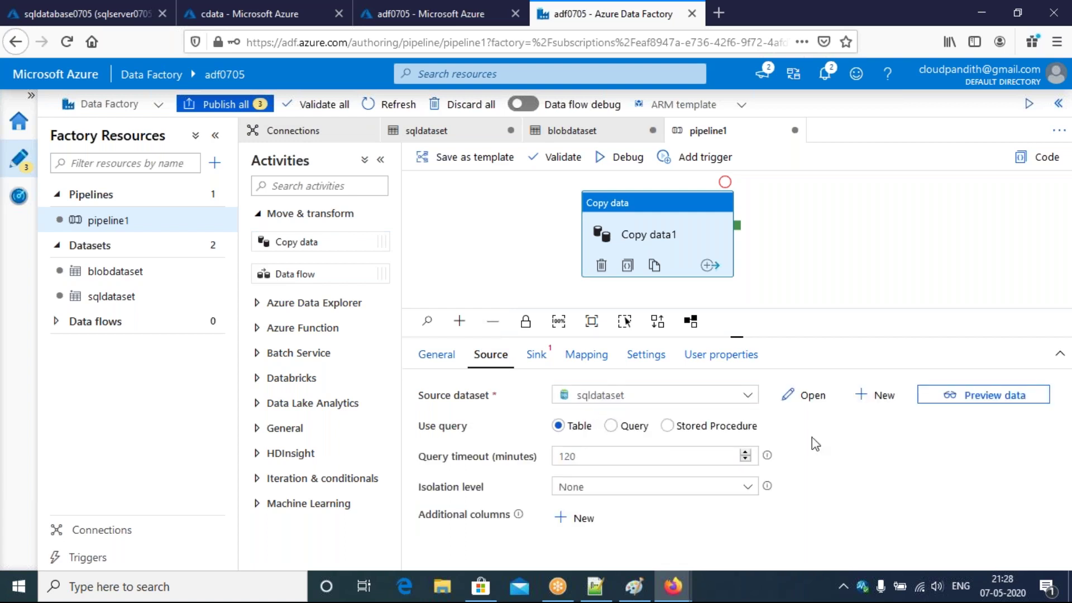
pyautogui.click(966, 401)
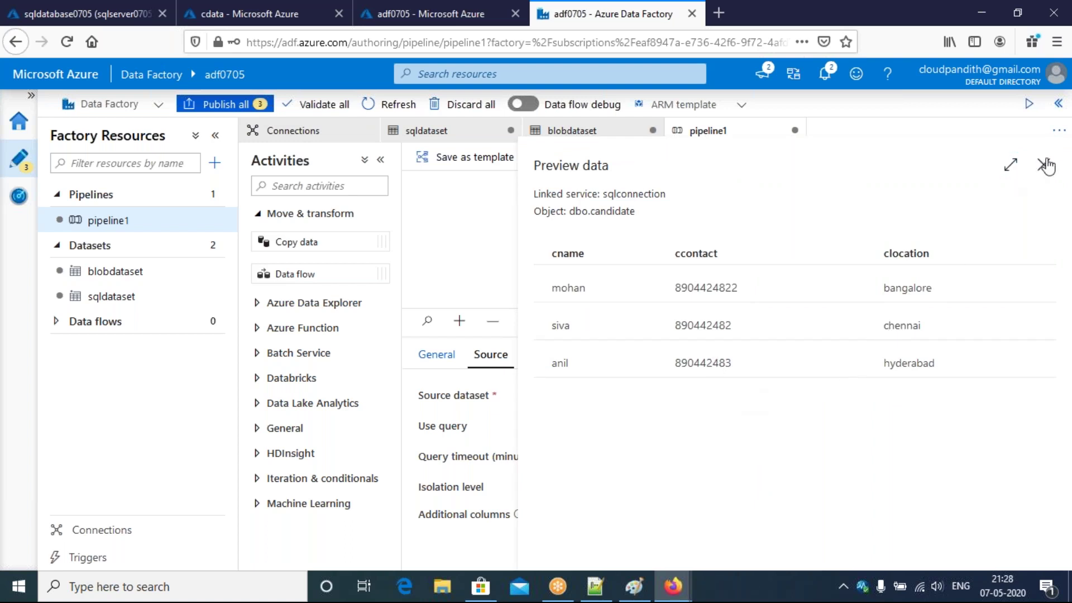
pyautogui.click(1043, 165)
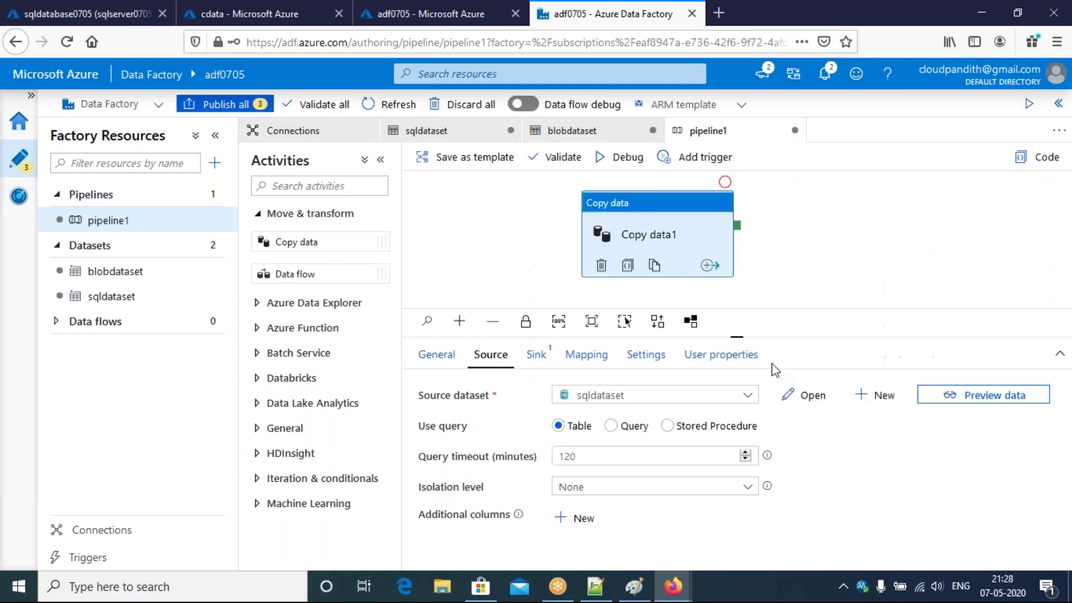
# Set blobdataset as the sink and review the three pending changes in Publish all.
pyautogui.click(542, 357)
pyautogui.click(732, 400)
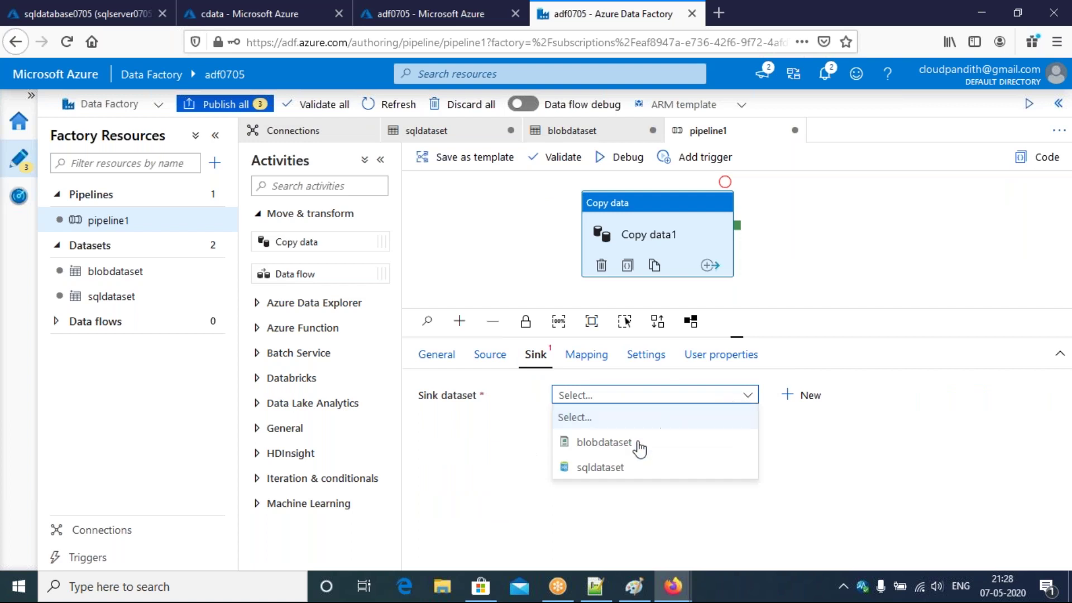
pyautogui.click(607, 450)
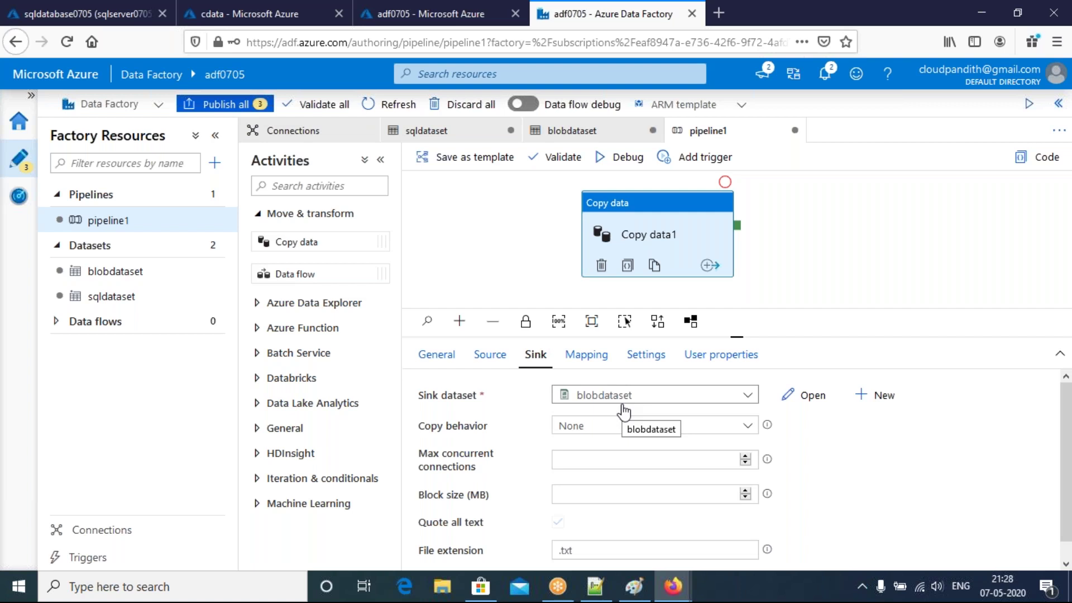
pyautogui.click(223, 106)
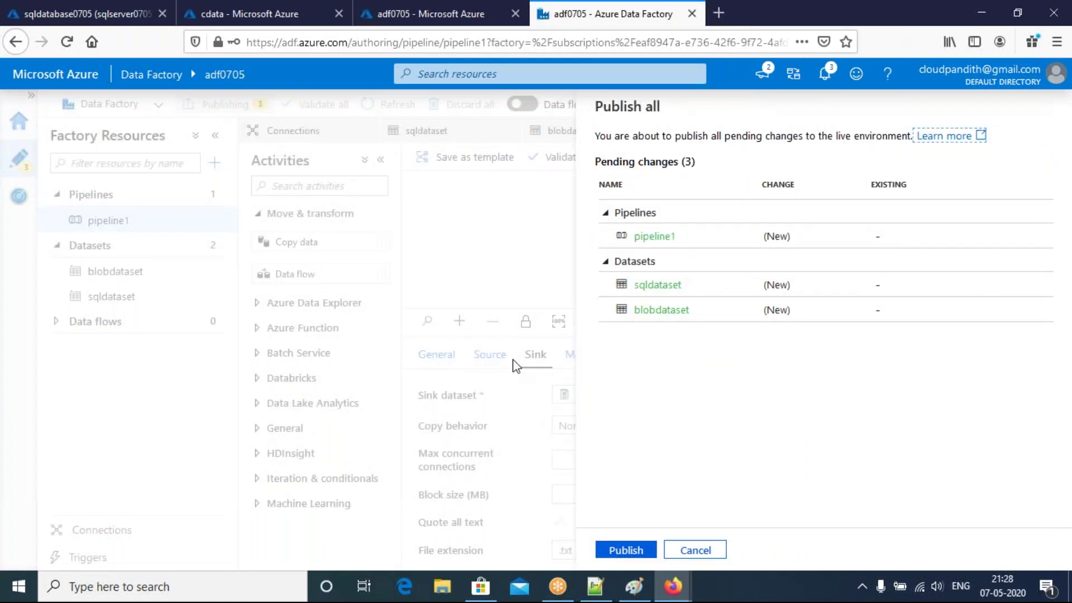
# Publish pipeline1 and both datasets, then check the cdata container's blob list.
pyautogui.click(623, 553)
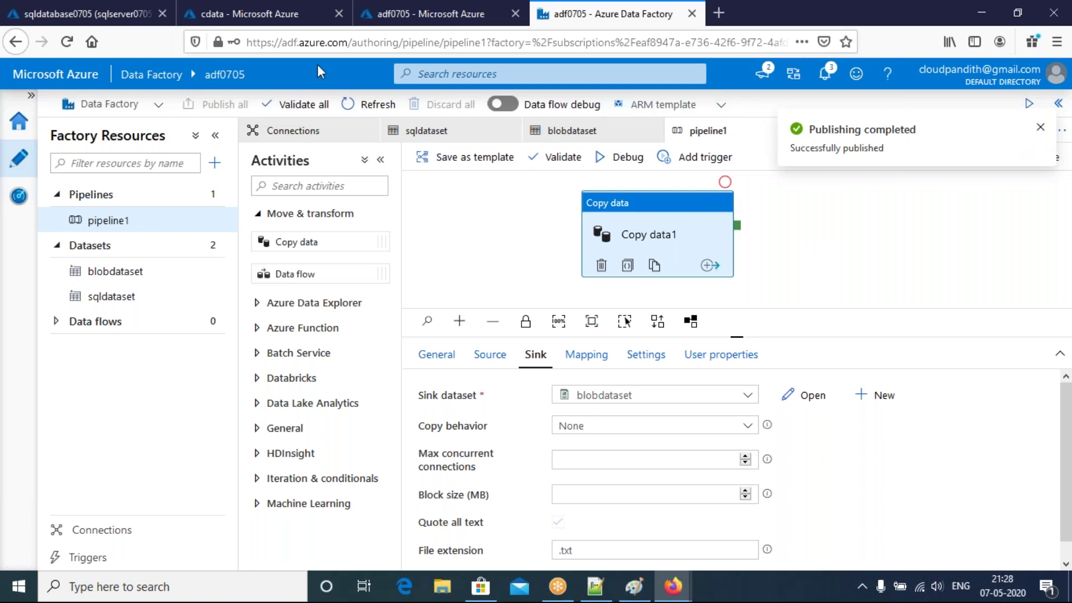
pyautogui.click(230, 23)
# Refresh the cdata container to check it is still empty, then go back to pipeline1.
pyautogui.click(558, 187)
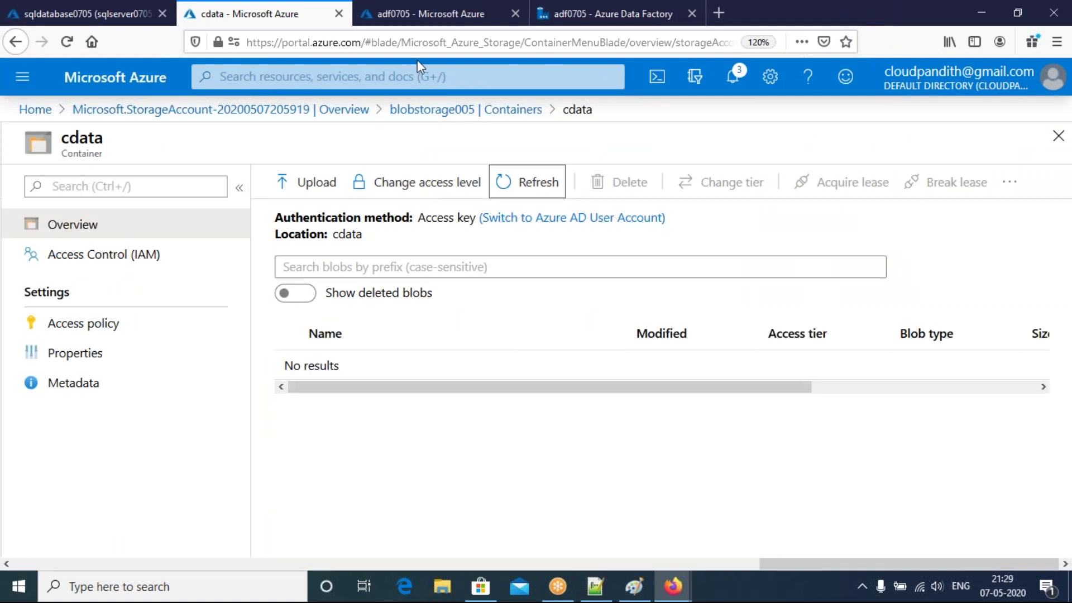
pyautogui.click(658, 14)
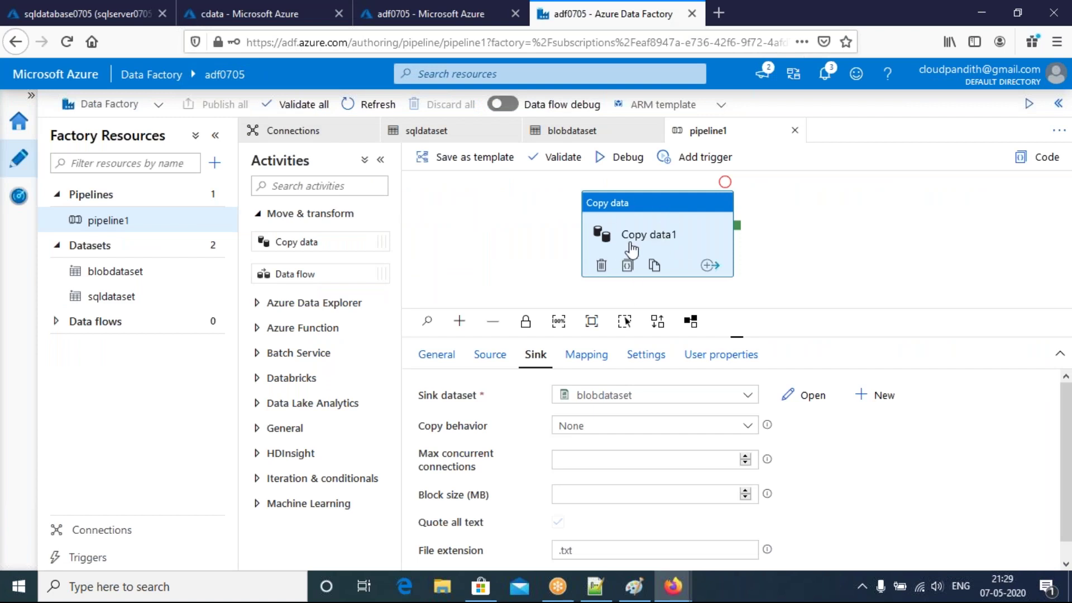
# Trigger an immediate run of the published pipeline1 and open the Pipeline runs monitor.
pyautogui.click(694, 162)
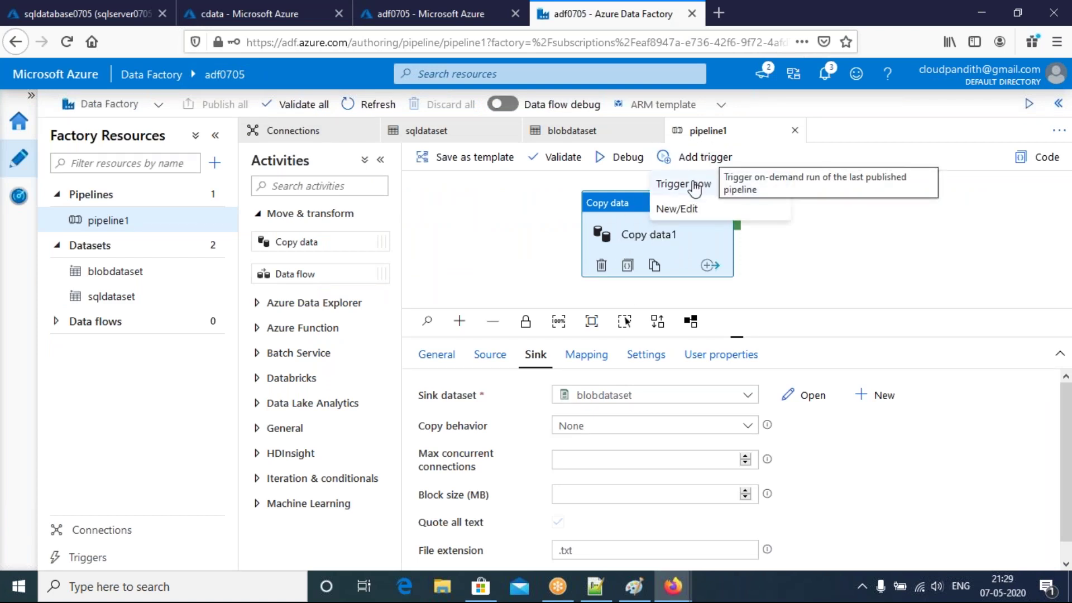
pyautogui.click(696, 184)
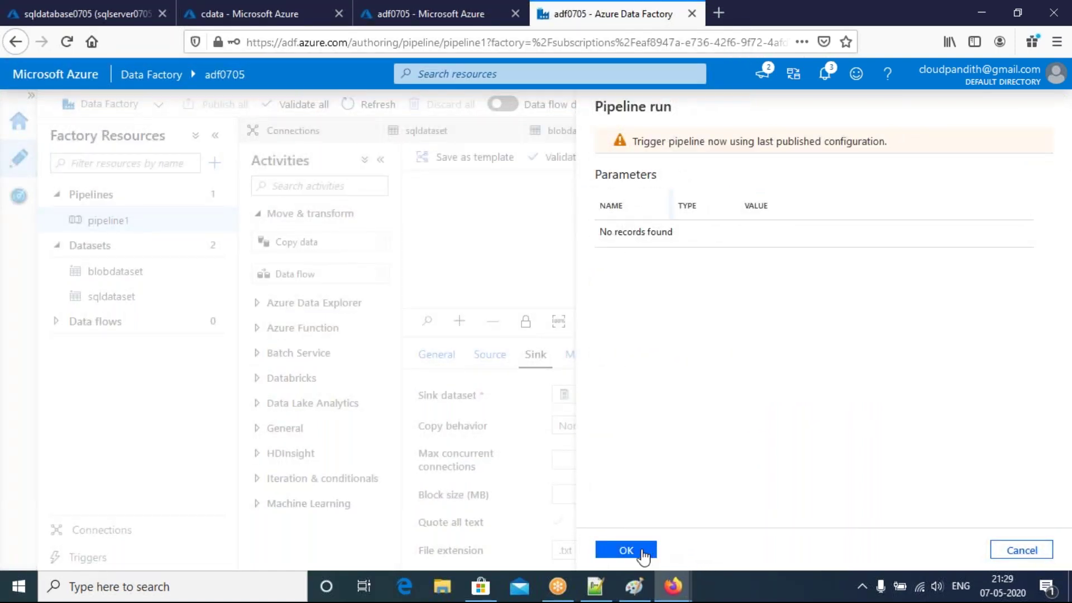
pyautogui.click(640, 551)
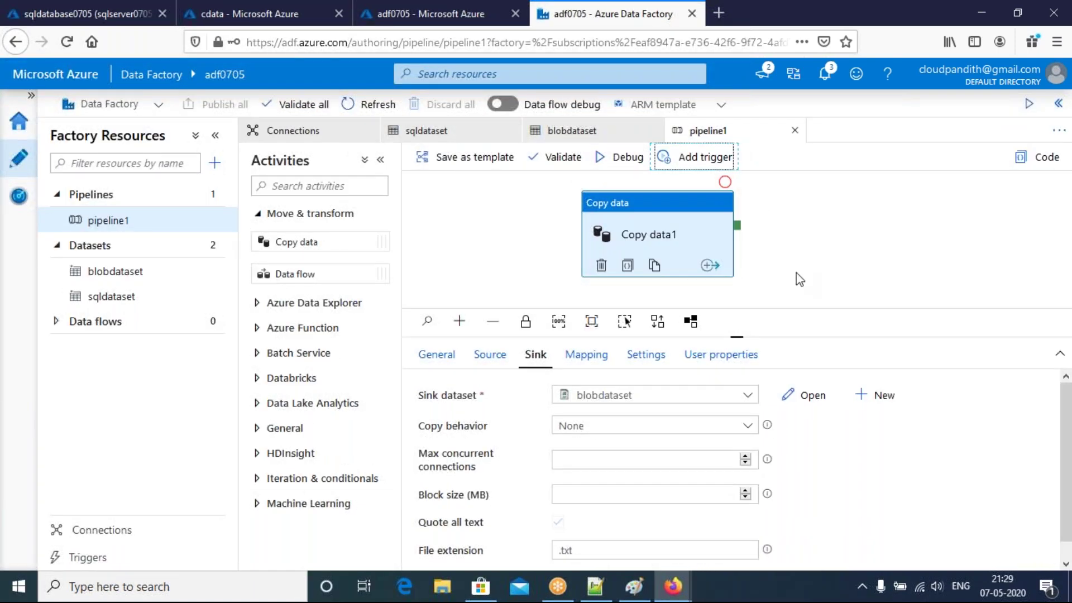
pyautogui.click(18, 197)
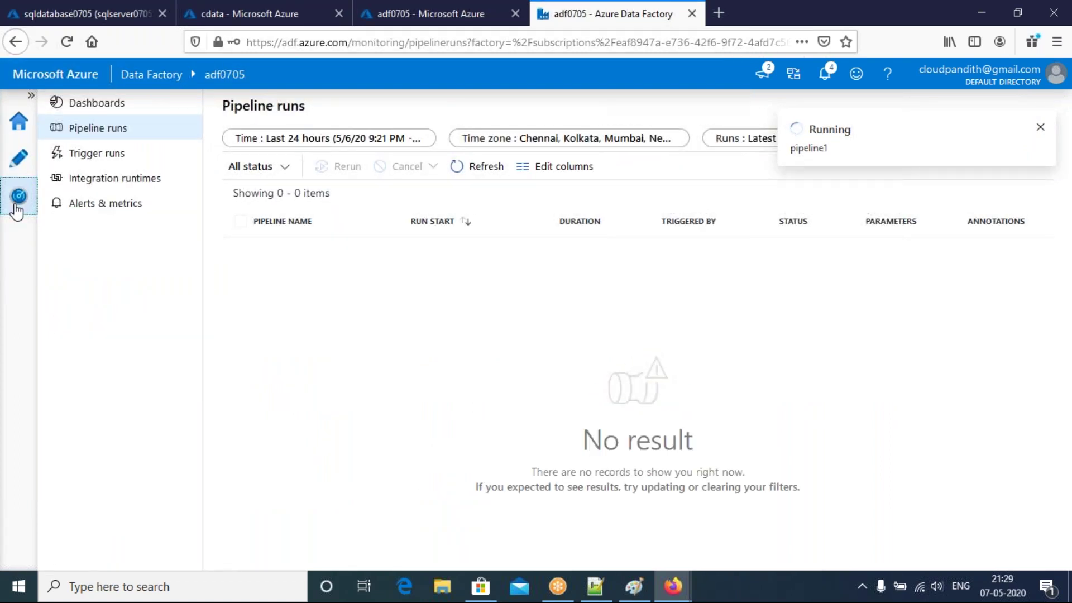
pyautogui.click(476, 165)
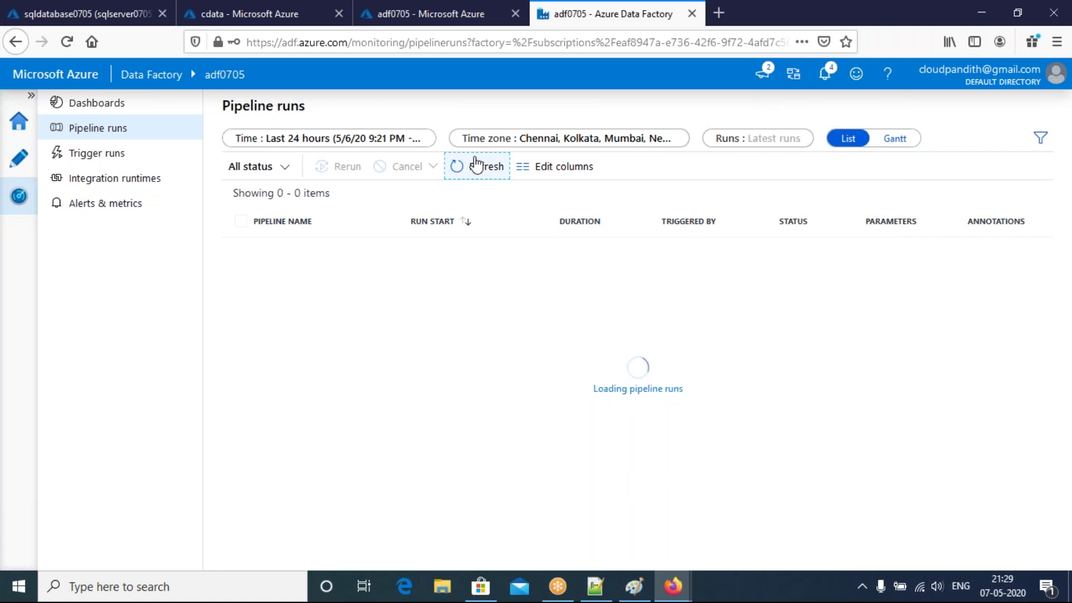
pyautogui.click(477, 164)
pyautogui.click(476, 164)
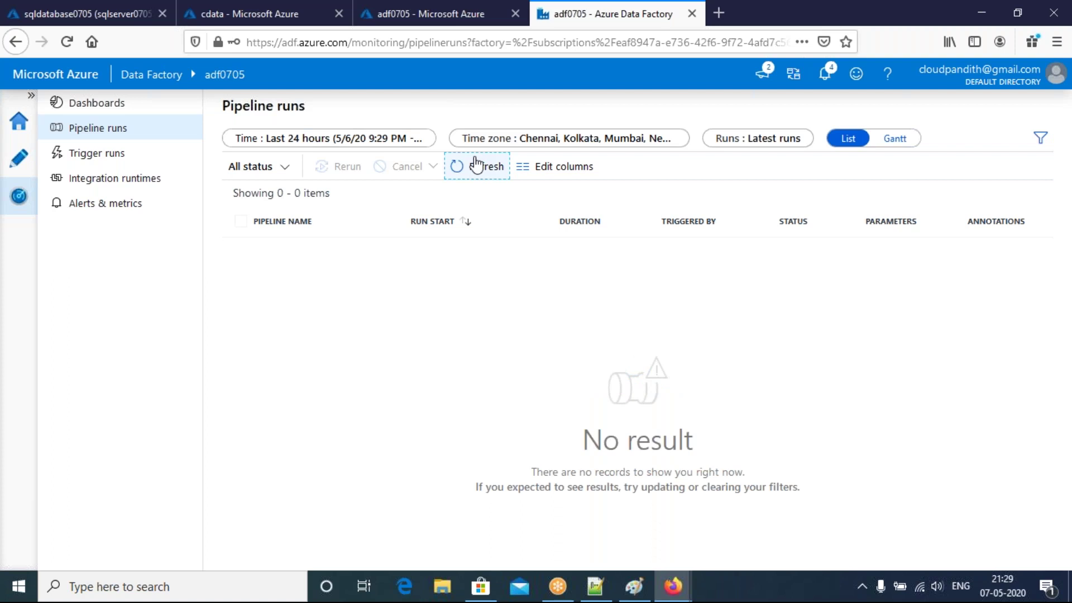
pyautogui.click(477, 164)
pyautogui.click(476, 165)
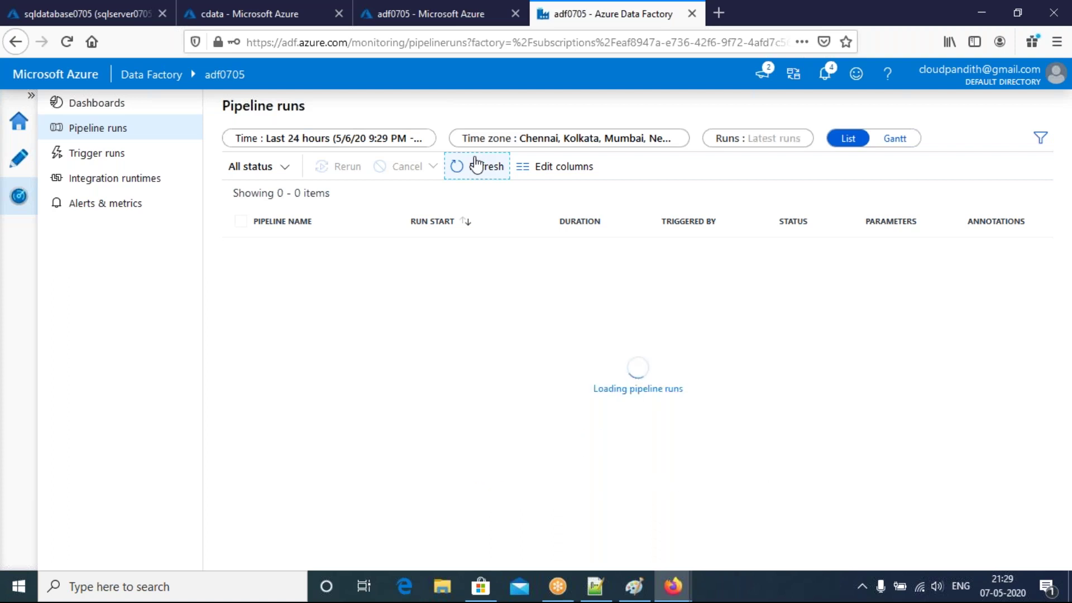
pyautogui.click(476, 165)
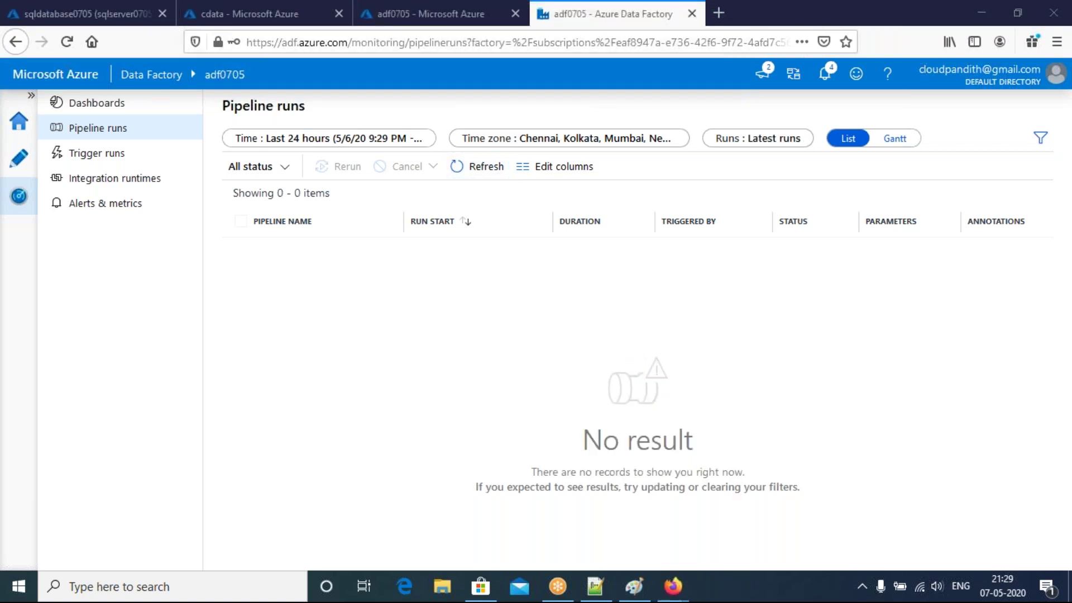
pyautogui.click(477, 175)
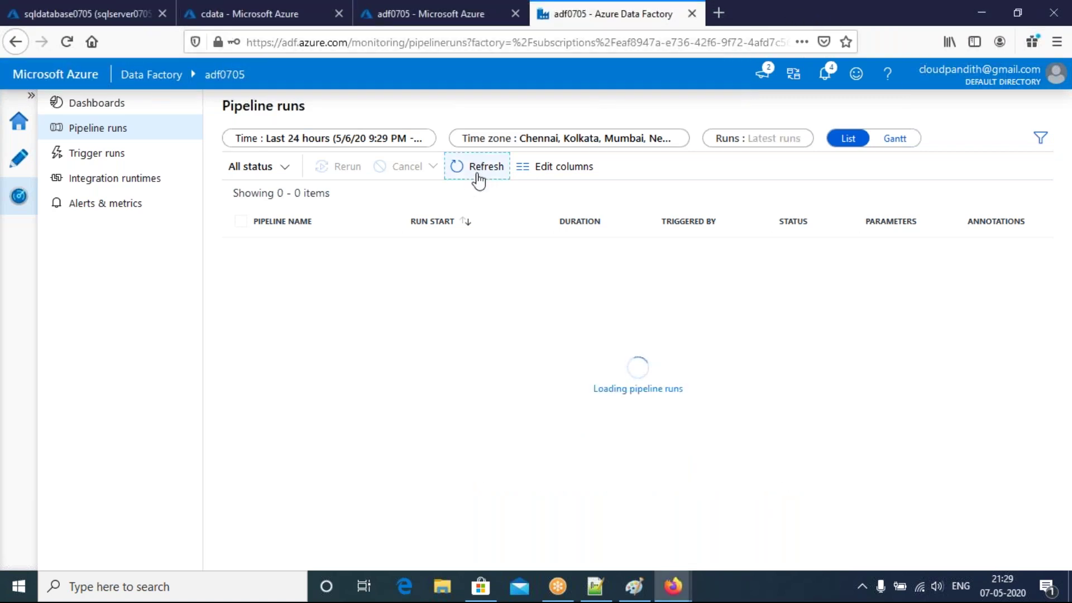
pyautogui.click(478, 174)
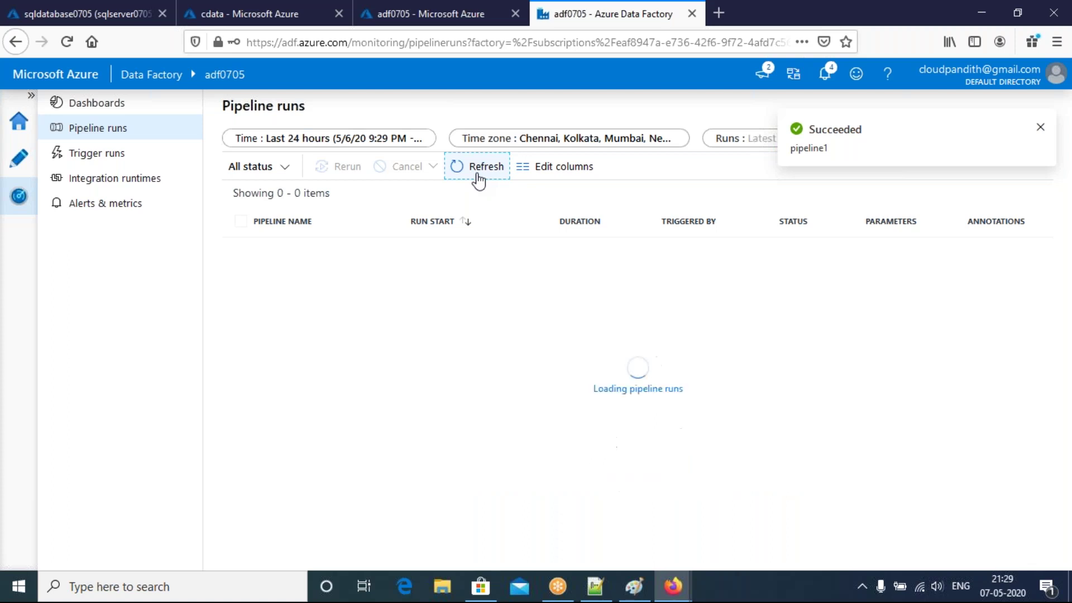
pyautogui.click(478, 175)
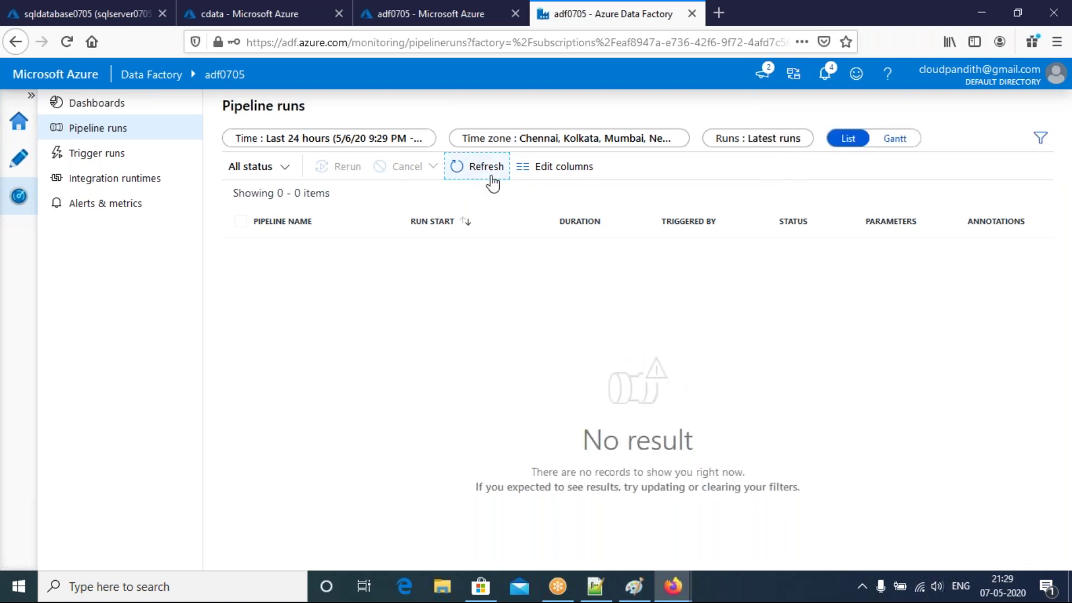
# Refresh the cdata container and view dbo.candidate.txt's contents in the Edit tab.
pyautogui.click(255, 21)
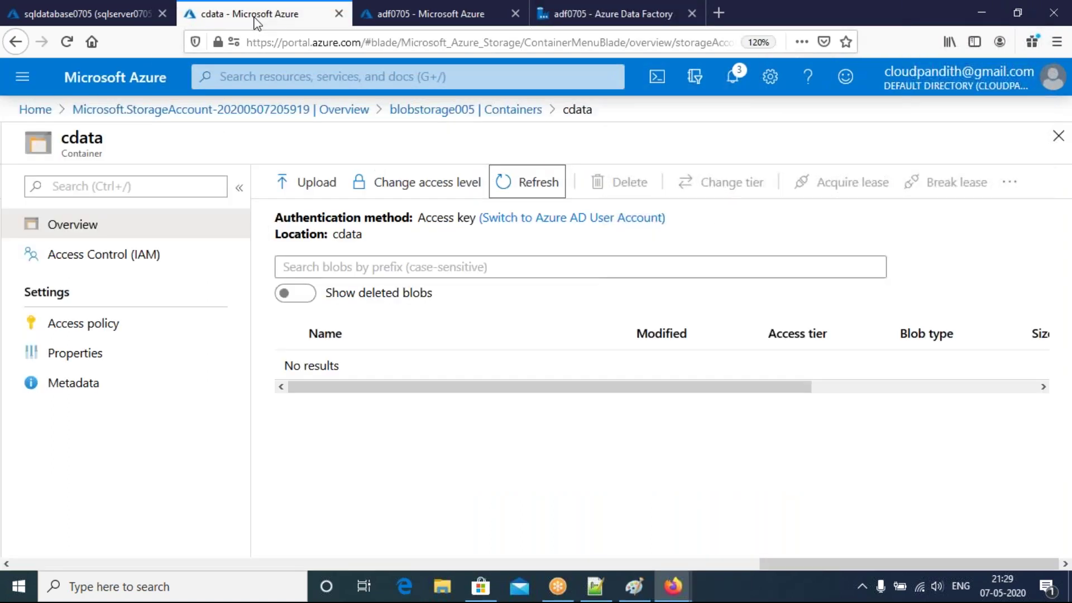
pyautogui.click(531, 183)
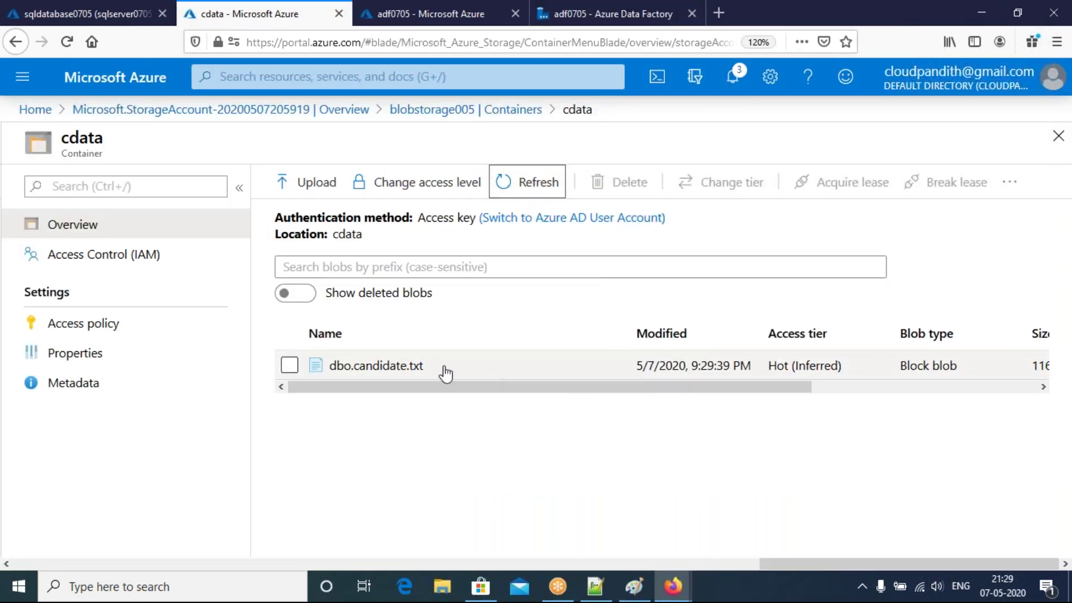
pyautogui.click(385, 368)
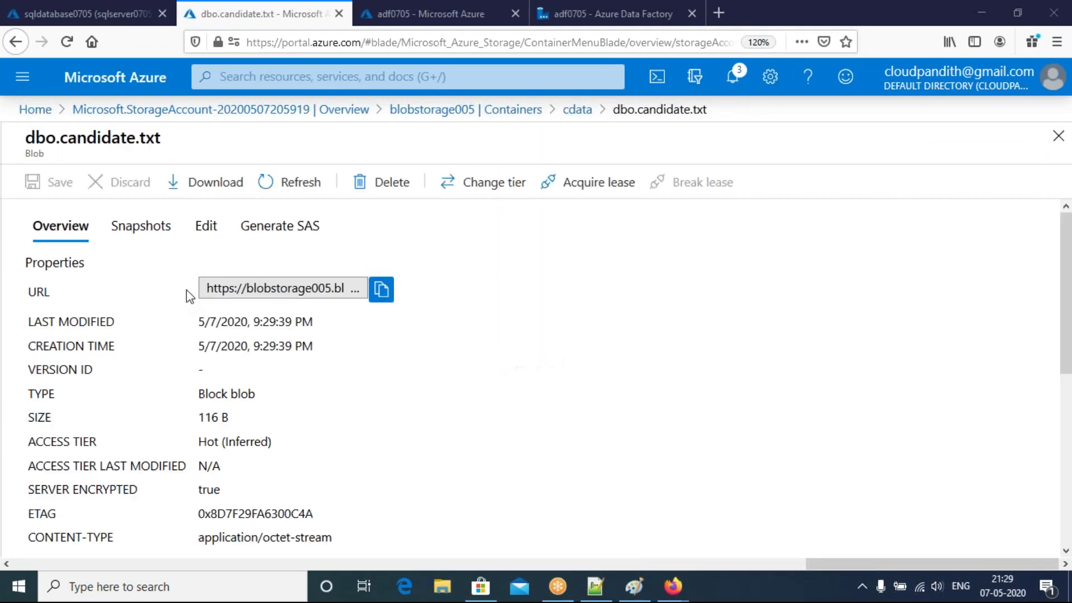
pyautogui.click(214, 232)
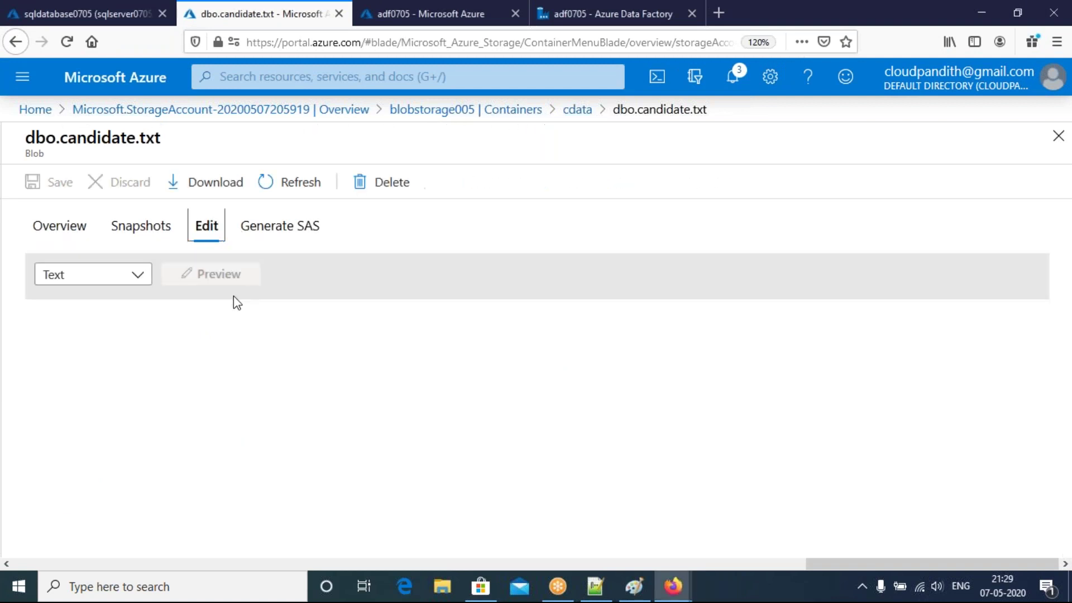
# Highlight the cname,ccontact,clocation header and three candidate rows, then return to Data Factory.
pyautogui.click(129, 267)
pyautogui.moveTo(274, 263); pyautogui.dragTo(72, 263)
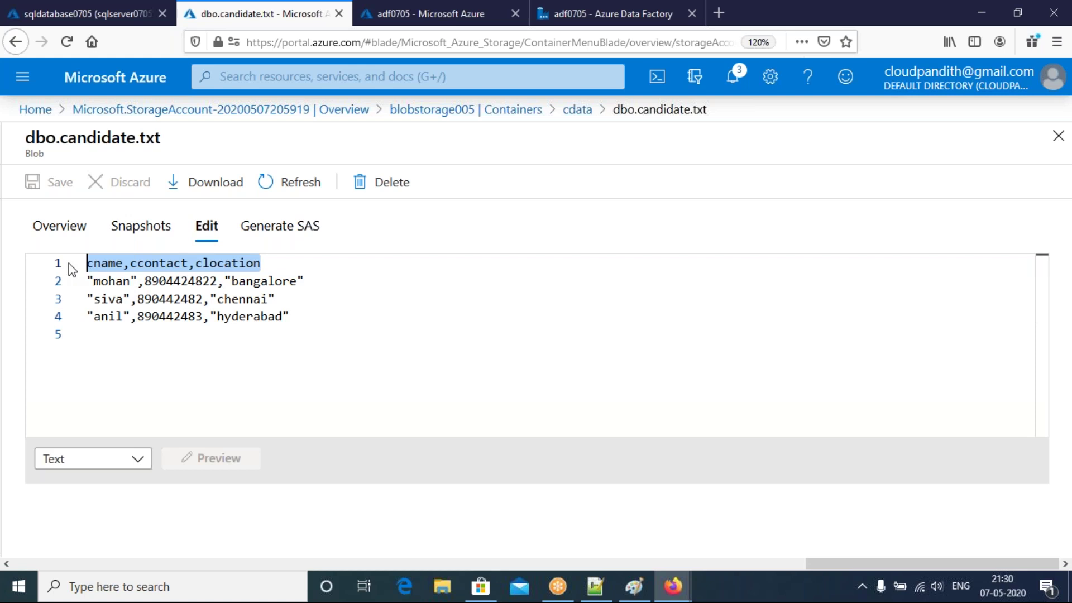
pyautogui.moveTo(288, 316); pyautogui.dragTo(81, 286)
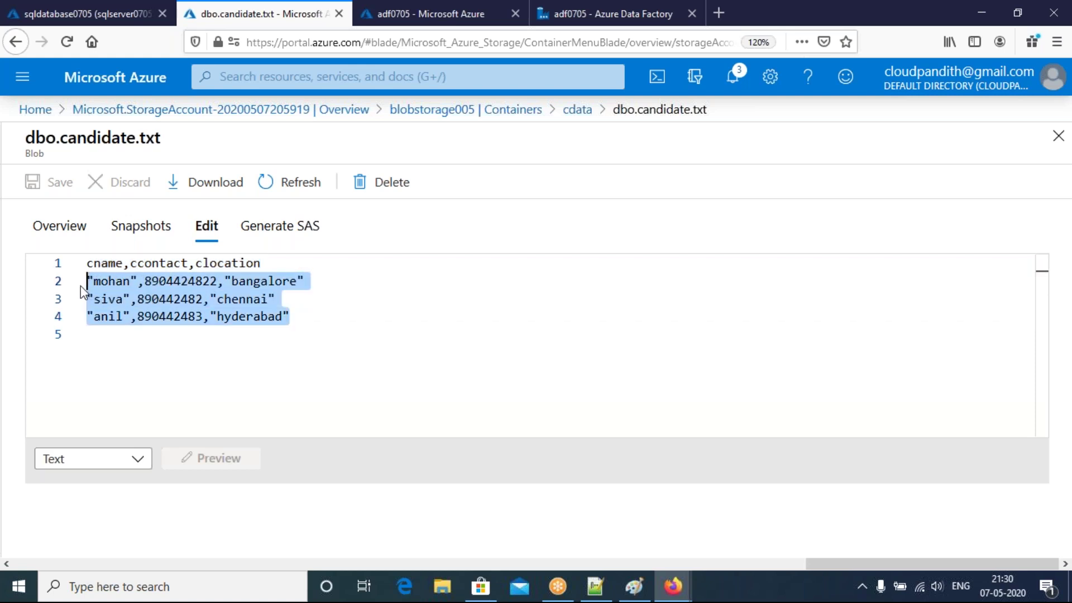
pyautogui.click(197, 364)
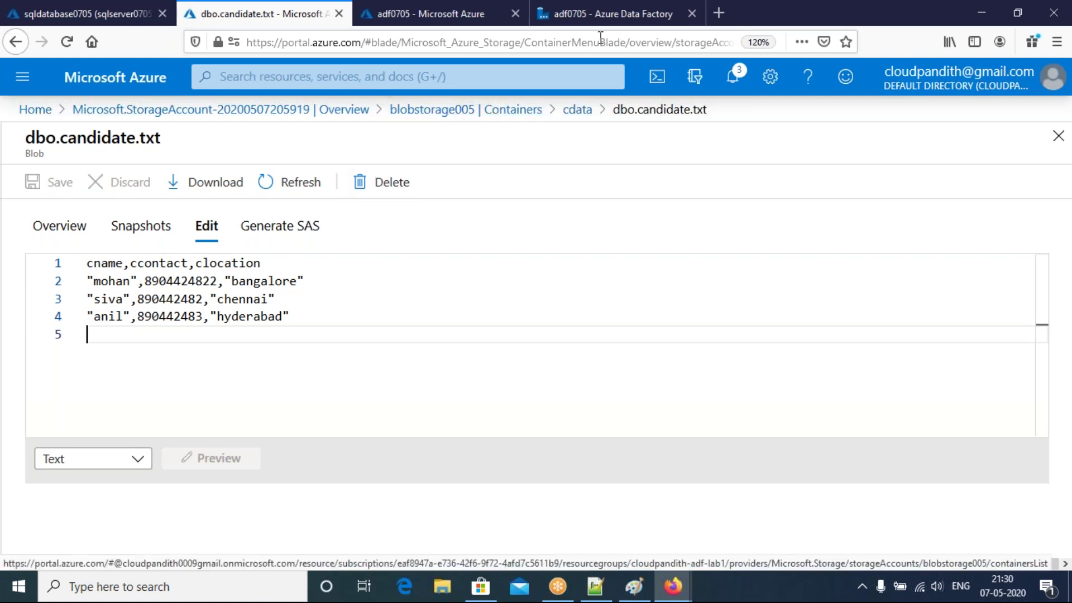
pyautogui.click(625, 13)
pyautogui.click(484, 168)
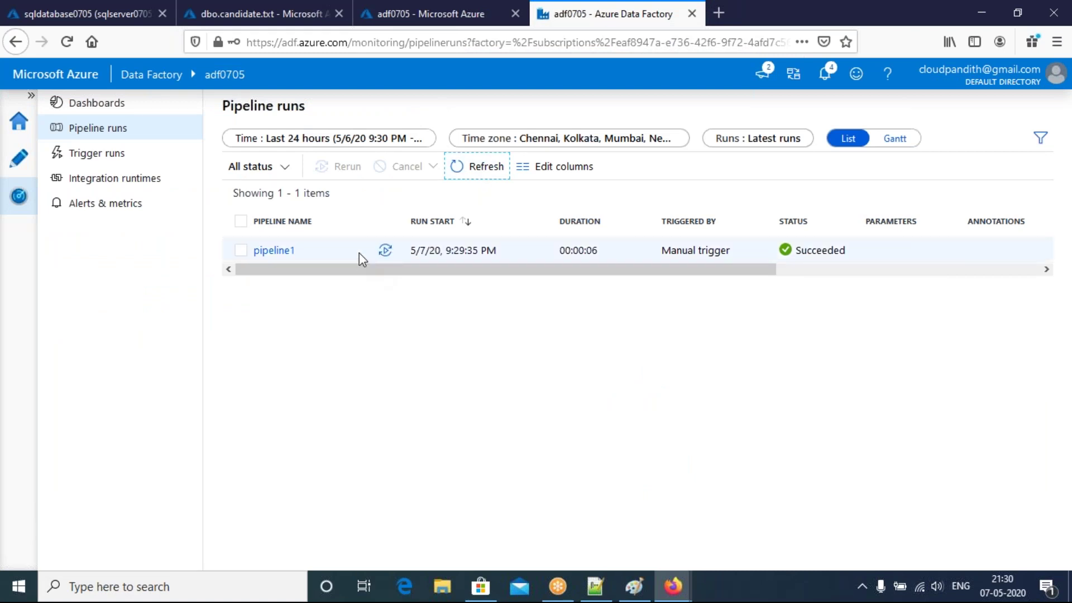
# Open pipeline1's activity runs and show the Copy data1 activity's copy details.
pyautogui.click(290, 252)
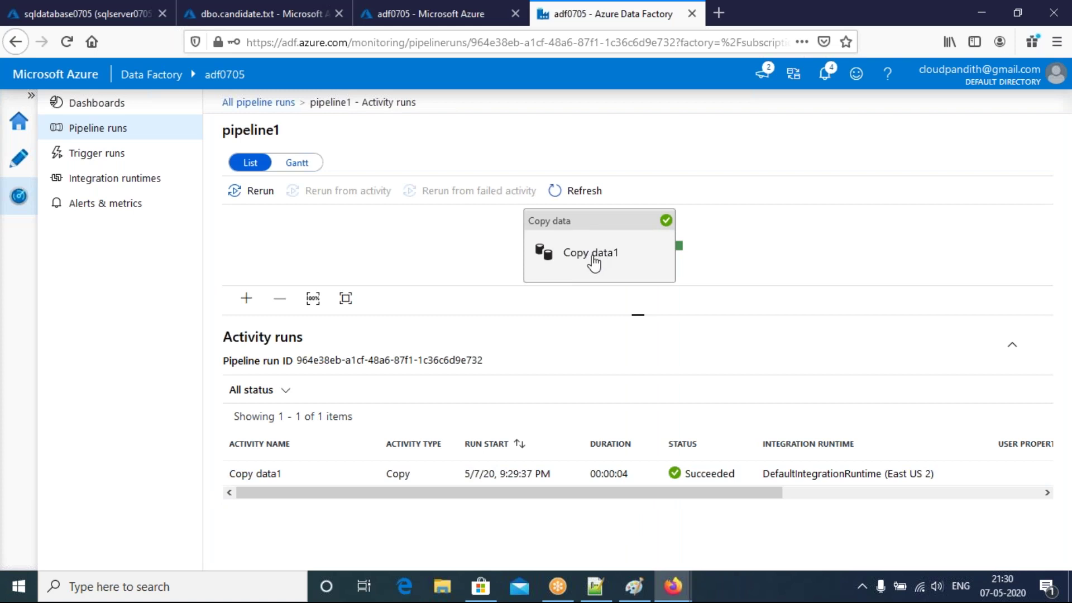
pyautogui.moveTo(360, 475)
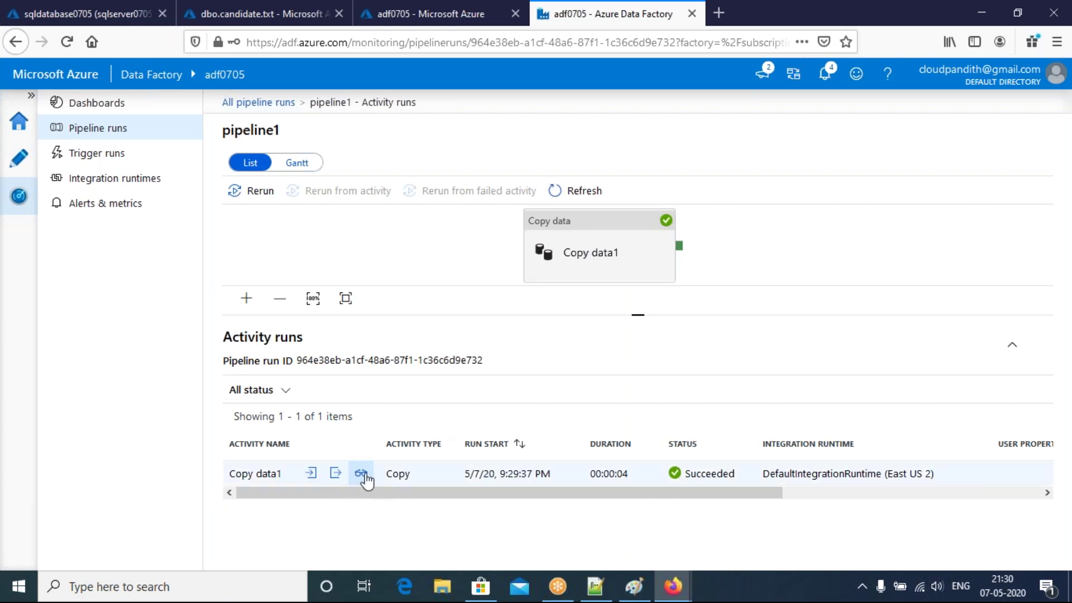
pyautogui.click(361, 474)
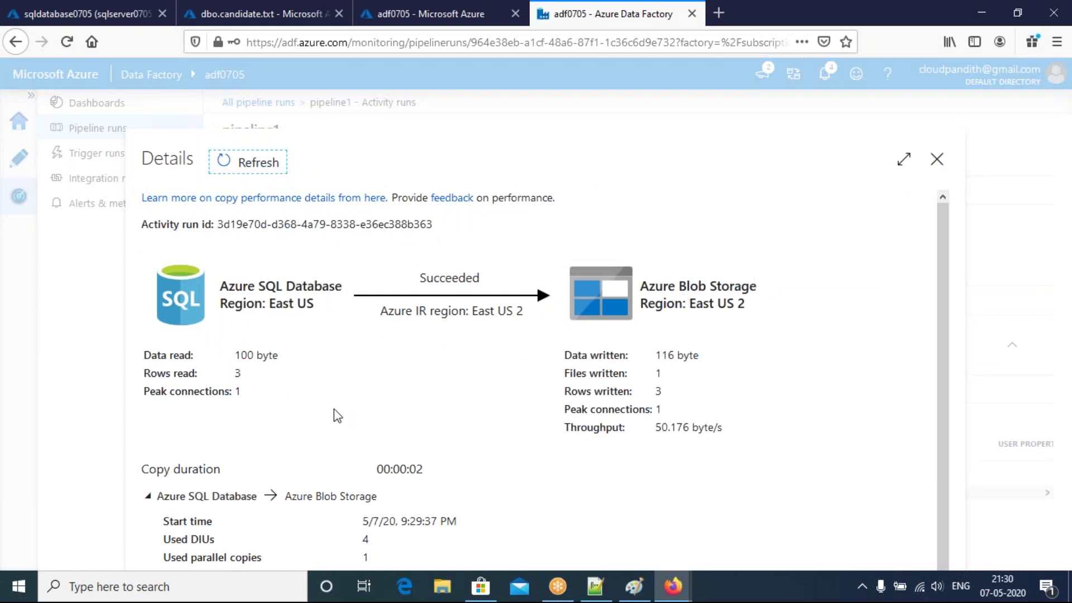
# Highlight Rows read 3, Rows written 3 and the Copy duration value.
pyautogui.moveTo(248, 374); pyautogui.dragTo(235, 383)
pyautogui.moveTo(662, 394); pyautogui.dragTo(651, 403)
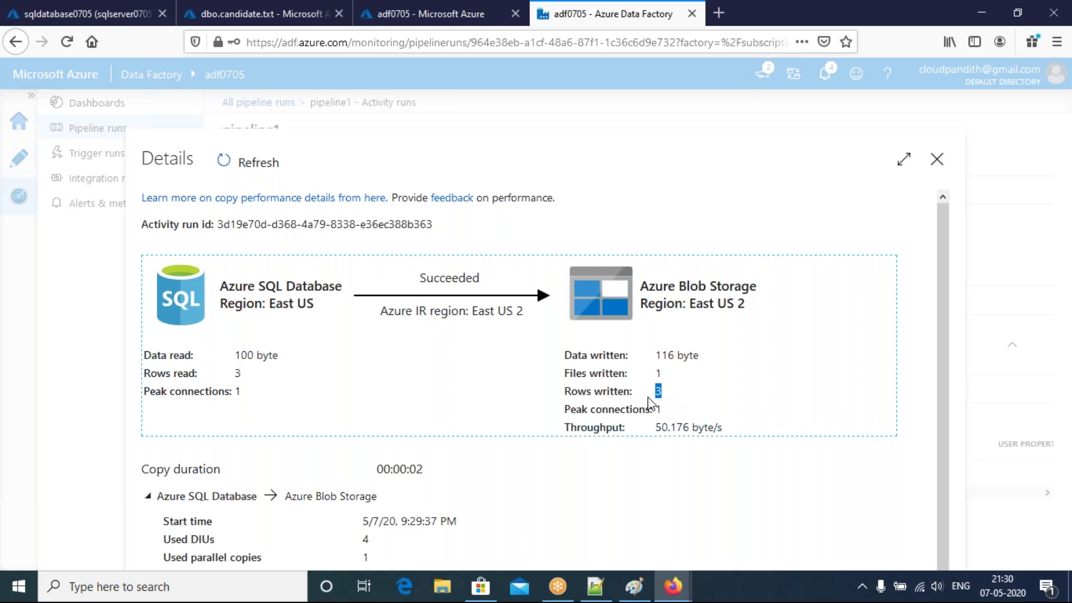
pyautogui.moveTo(377, 469); pyautogui.dragTo(431, 472)
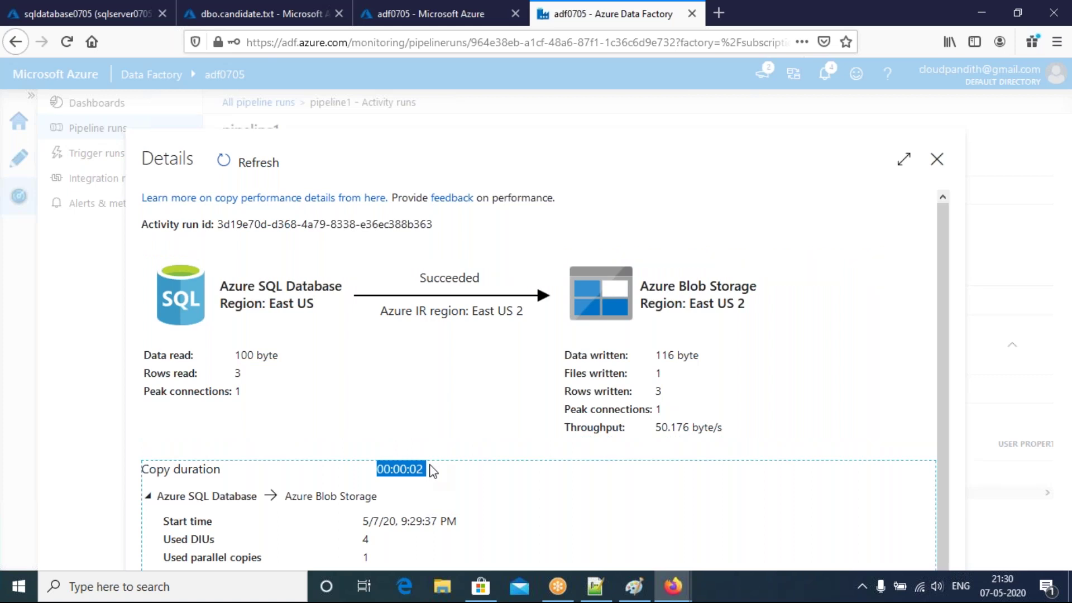
pyautogui.click(431, 471)
# Check the Succeeded status and activity run id, then close the copy details pane.
pyautogui.moveTo(481, 277)
pyautogui.mouseDown()
pyautogui.moveTo(432, 277)
pyautogui.moveTo(475, 279)
pyautogui.mouseUp()
pyautogui.click(474, 279)
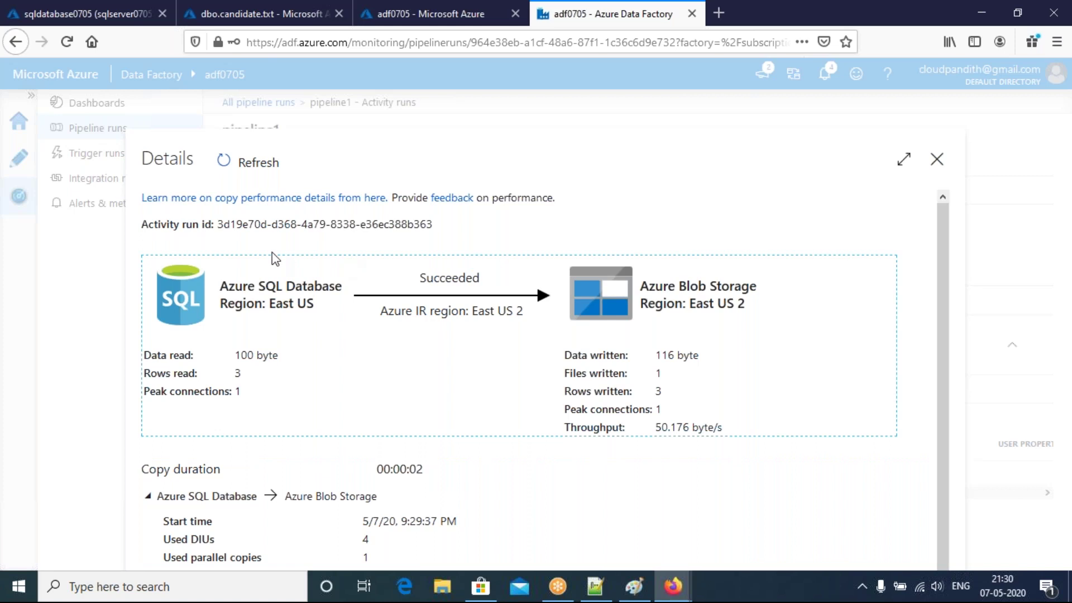
pyautogui.moveTo(217, 224)
pyautogui.mouseDown()
pyautogui.moveTo(466, 229)
pyautogui.moveTo(217, 226)
pyautogui.mouseUp()
pyautogui.click(466, 229)
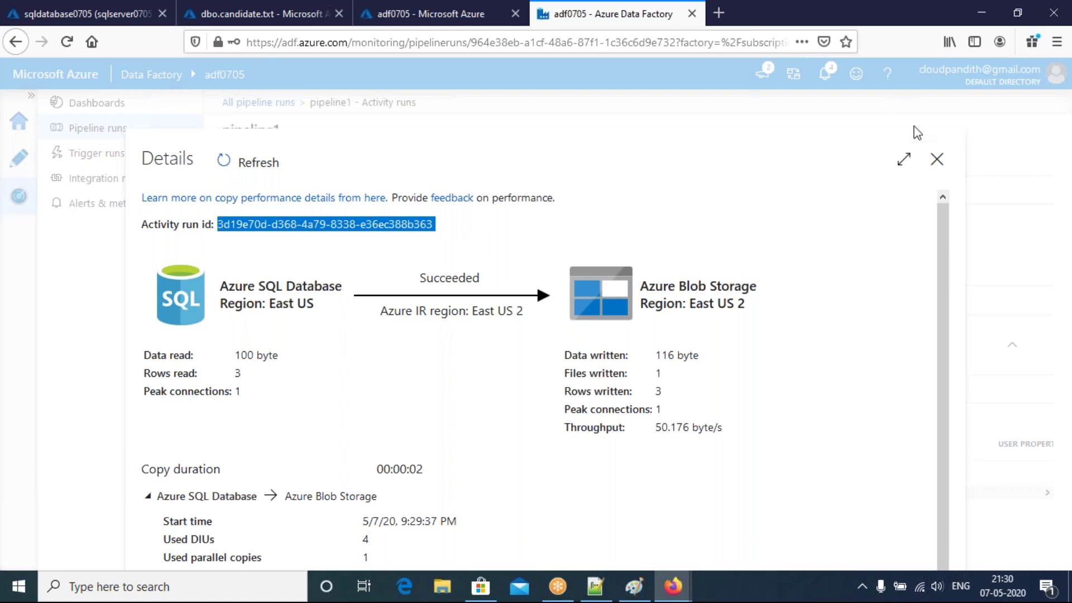
pyautogui.click(937, 161)
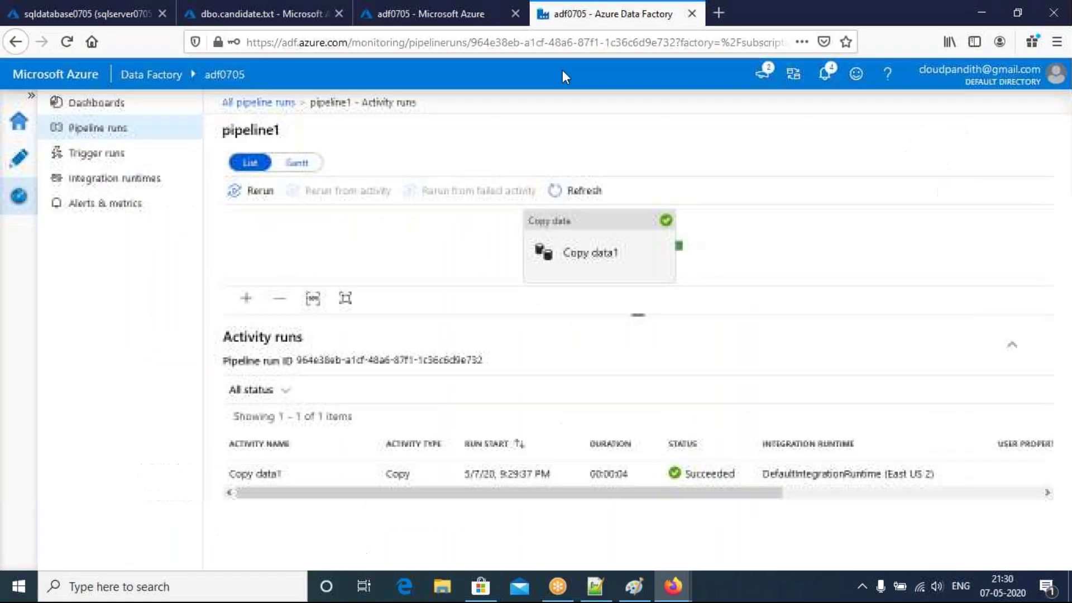